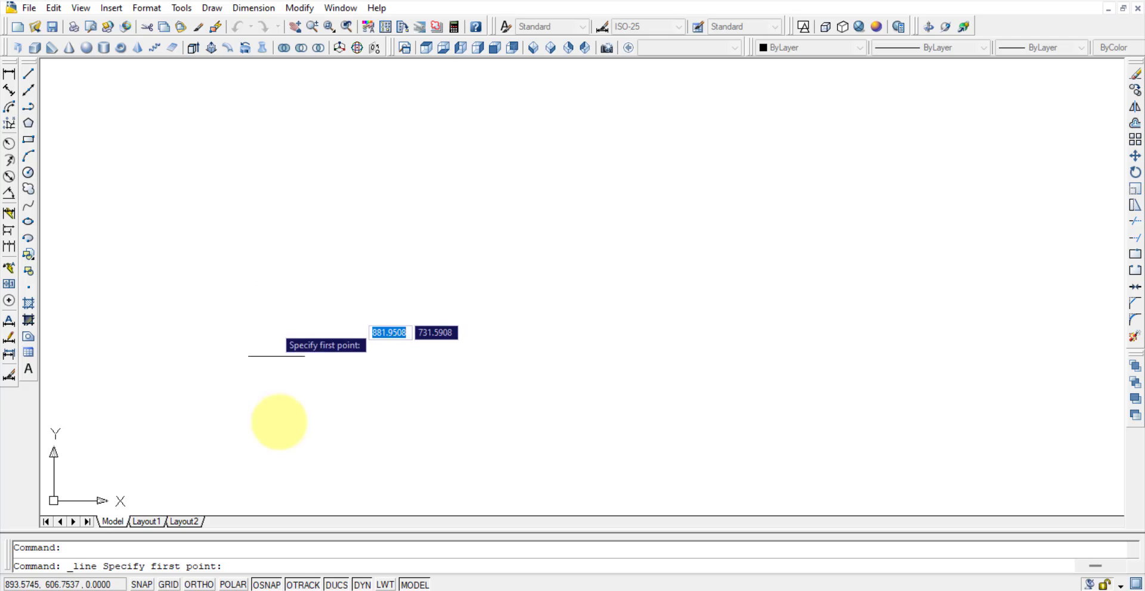
# Turn on Ortho mode and draw a horizontal line 100 mm long as the reference line.
pyautogui.click(198, 585)
pyautogui.click(298, 342)
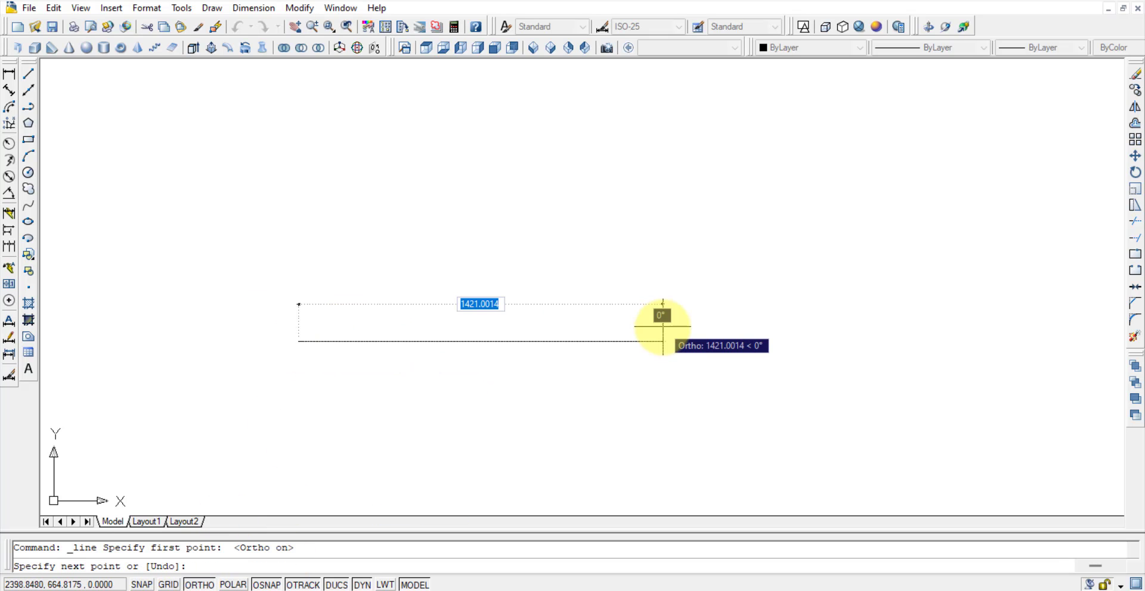
pyautogui.write('100')
pyautogui.press('Escape')
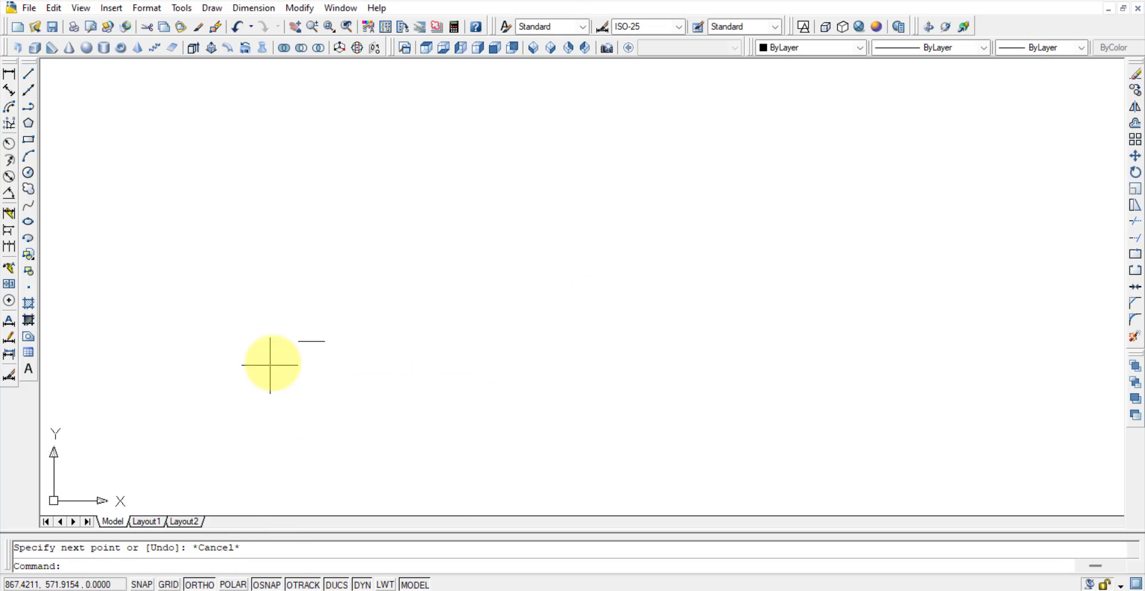
pyautogui.scroll(5, 272, 360)
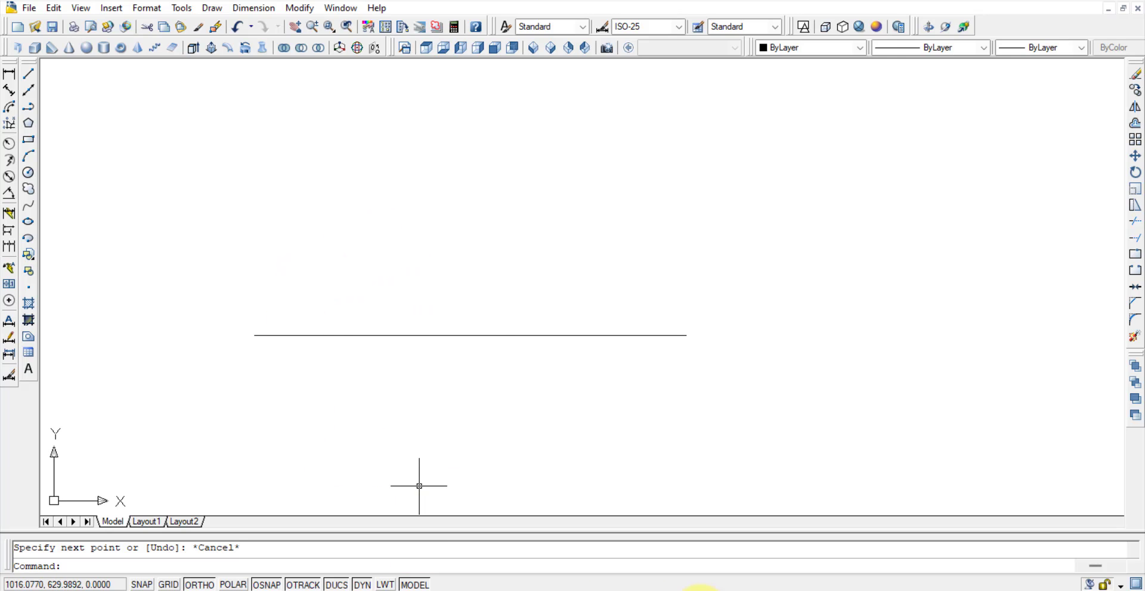
# Switch to the Word document, read the base edge and orientation given in problem 30, and return to the AutoCAD drawing.
pyautogui.click(697, 589)
pyautogui.click(216, 375)
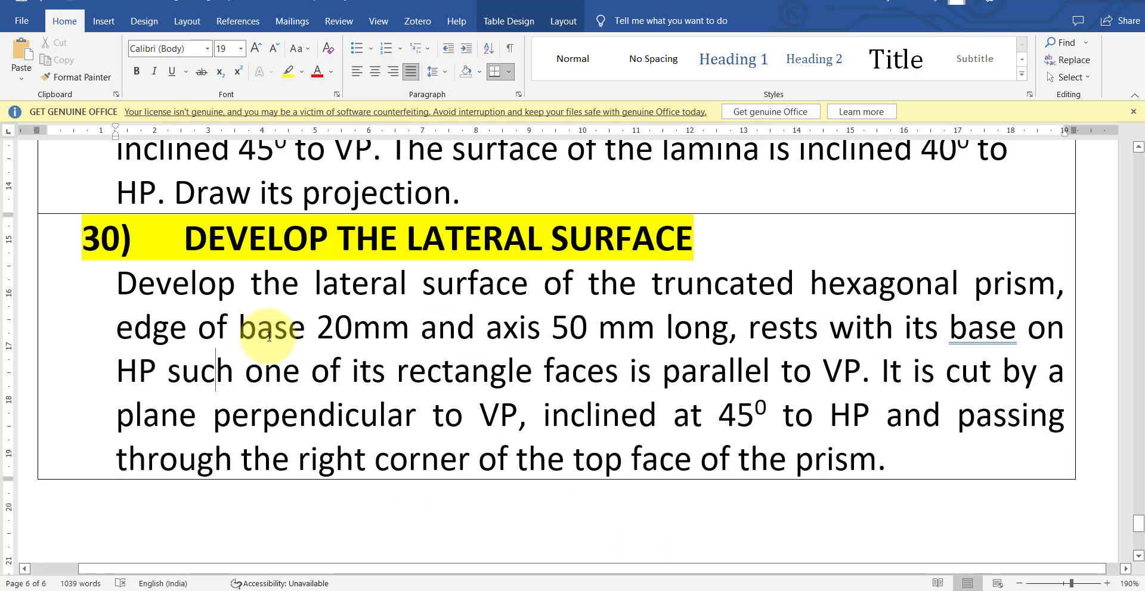
pyautogui.moveTo(342, 327); pyautogui.dragTo(132, 383)
pyautogui.click(358, 372)
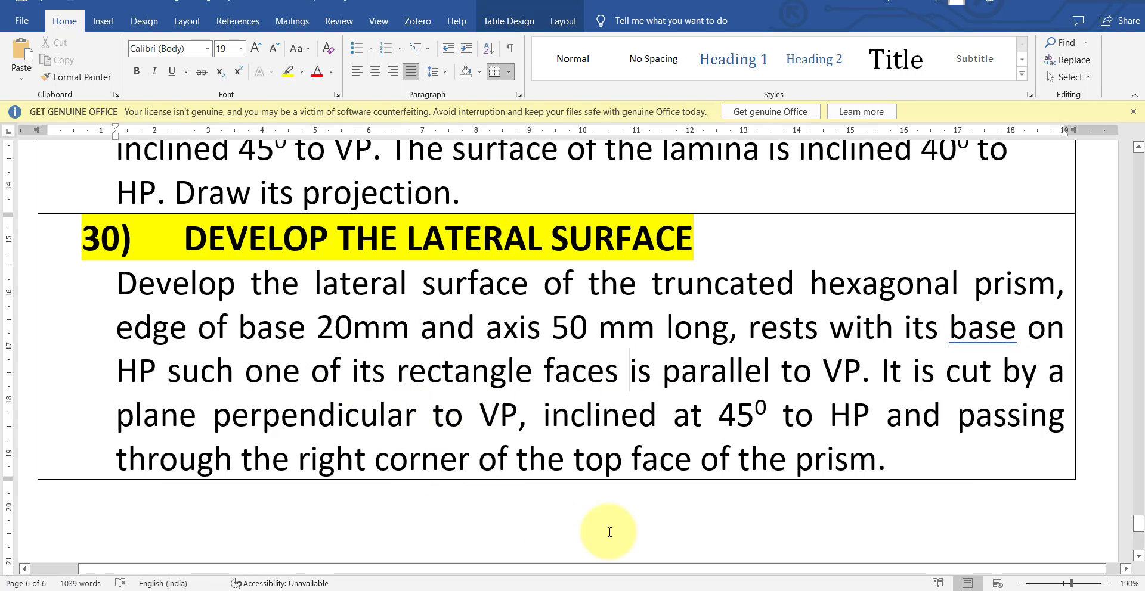
pyautogui.moveTo(654, 587)
pyautogui.click(741, 587)
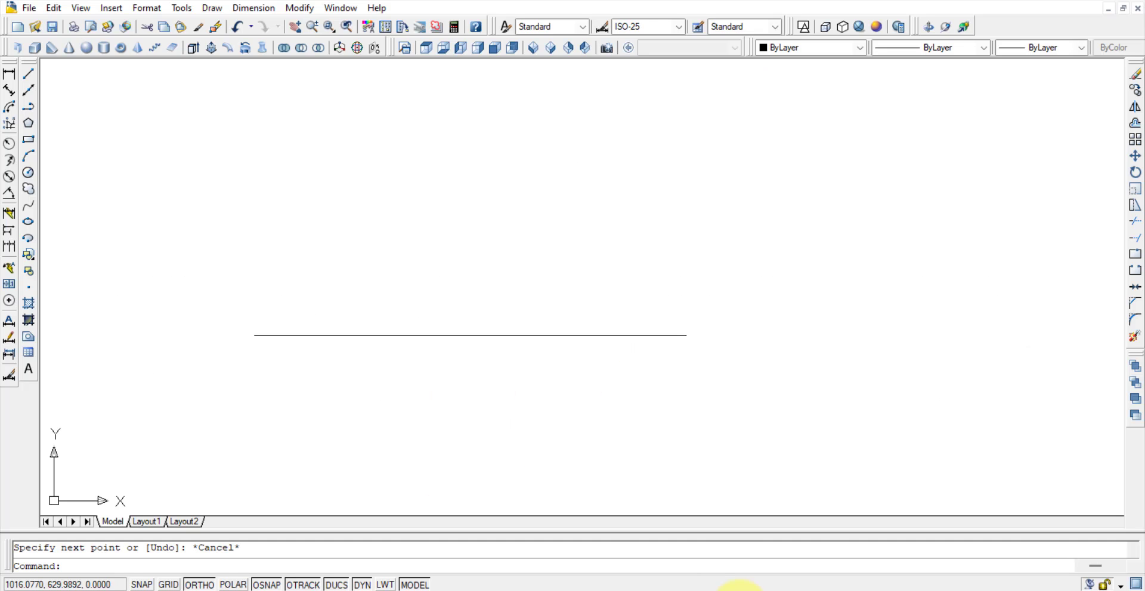
pyautogui.click(26, 124)
pyautogui.moveTo(417, 434); pyautogui.dragTo(387, 350, button='middle')
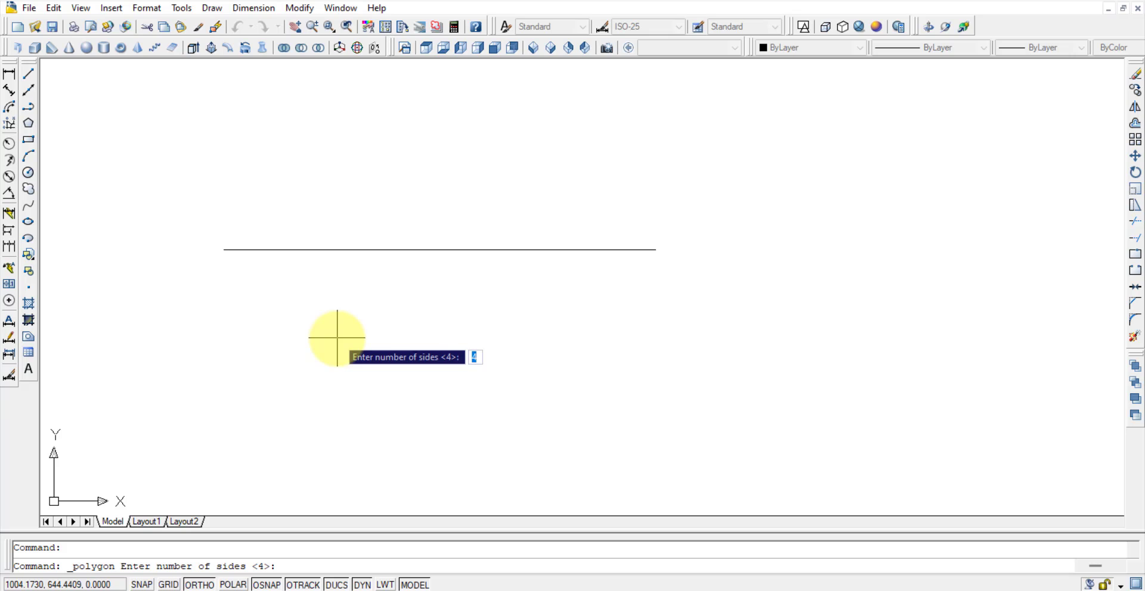
pyautogui.press('Escape')
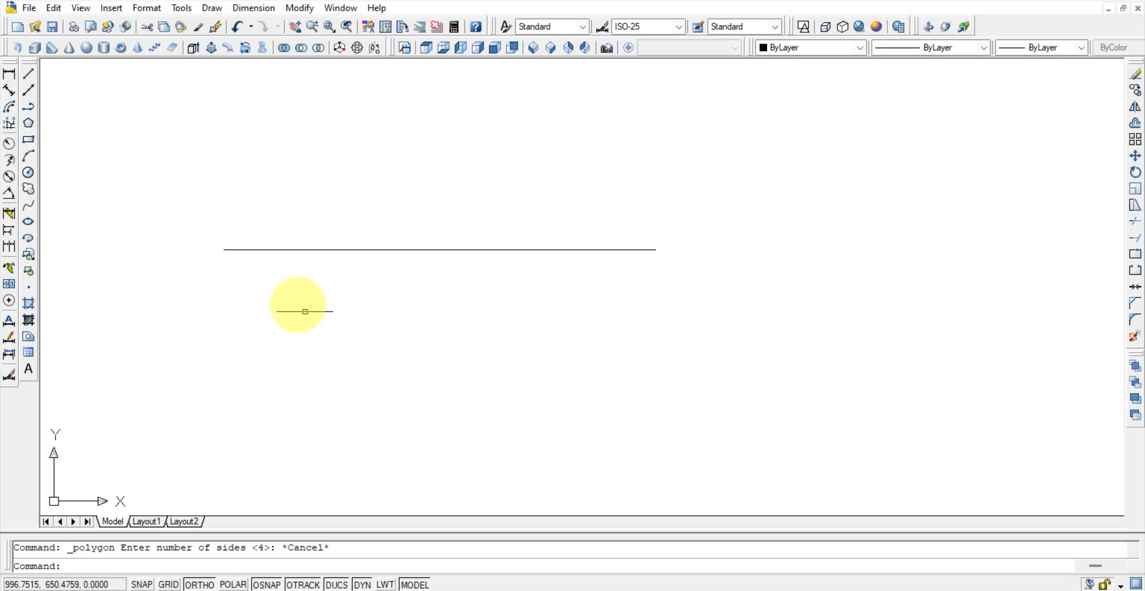
pyautogui.click(28, 123)
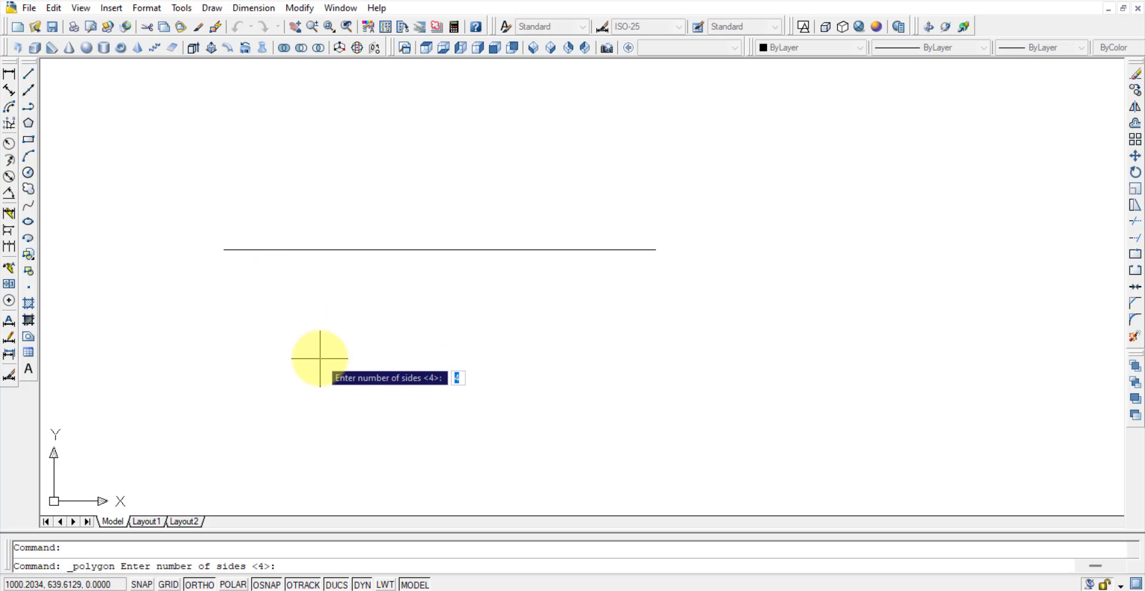
pyautogui.write('5')
pyautogui.press('Return')
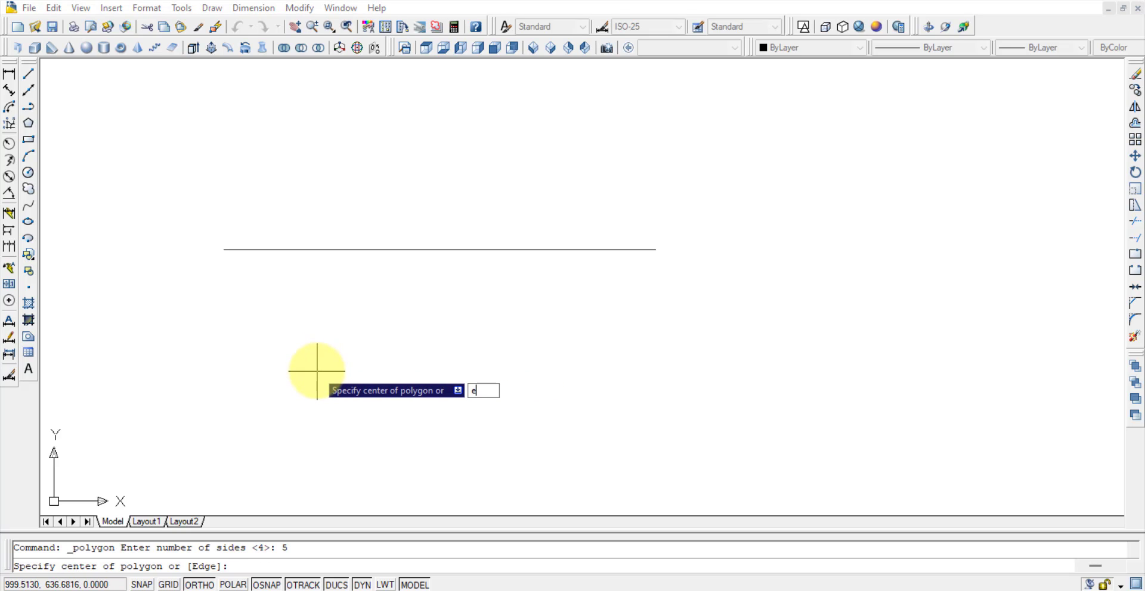
pyautogui.write('e')
pyautogui.press('Return')
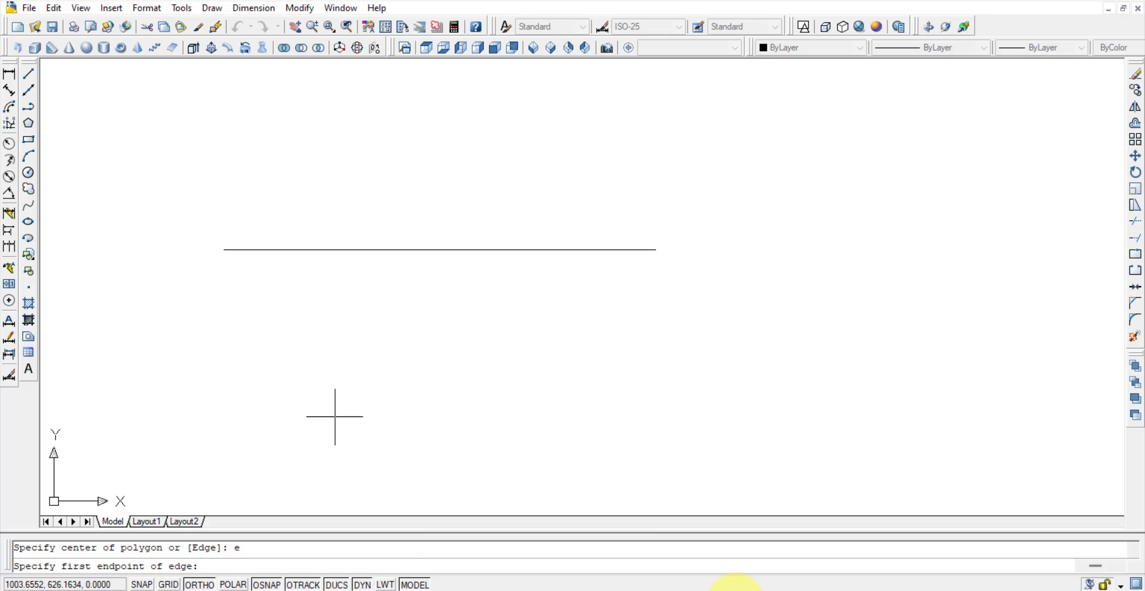
# Check the prism's base shape in problem 30 in Word, and return to AutoCAD to cancel the pending polygon.
pyautogui.hotkey('alt', 'Tab')
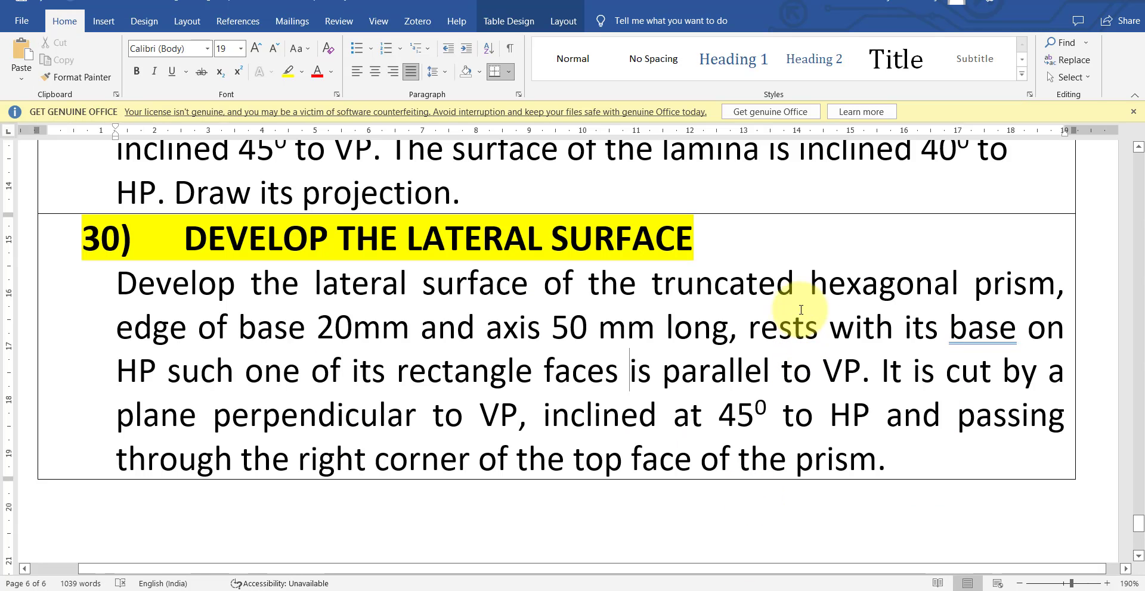
pyautogui.moveTo(828, 285); pyautogui.dragTo(973, 285)
pyautogui.moveTo(737, 590)
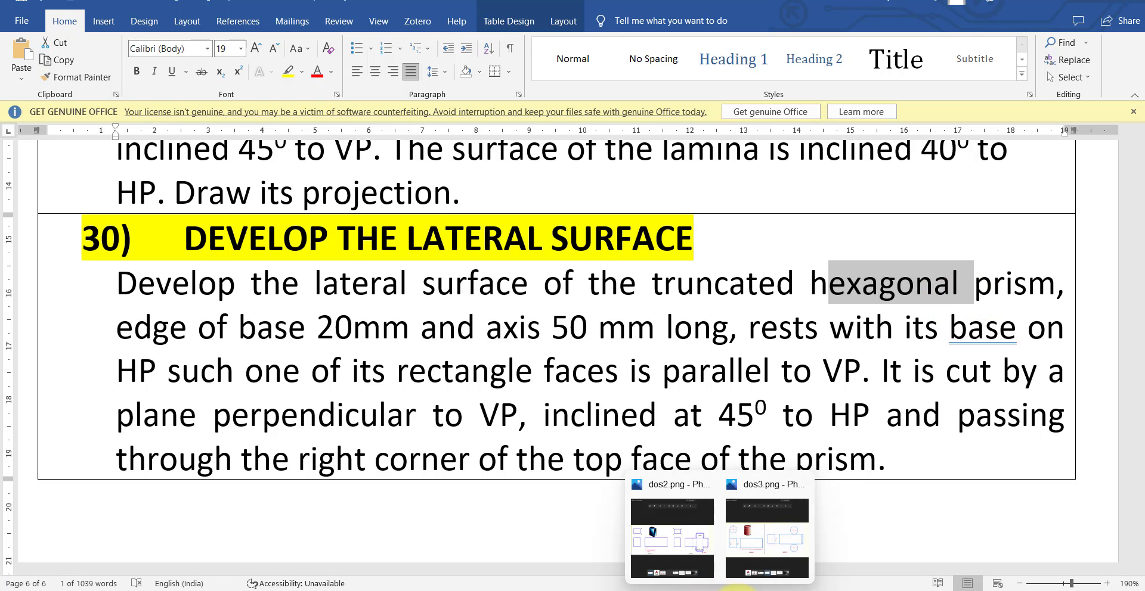
pyautogui.hotkey('alt', 'Tab')
pyautogui.press('Escape')
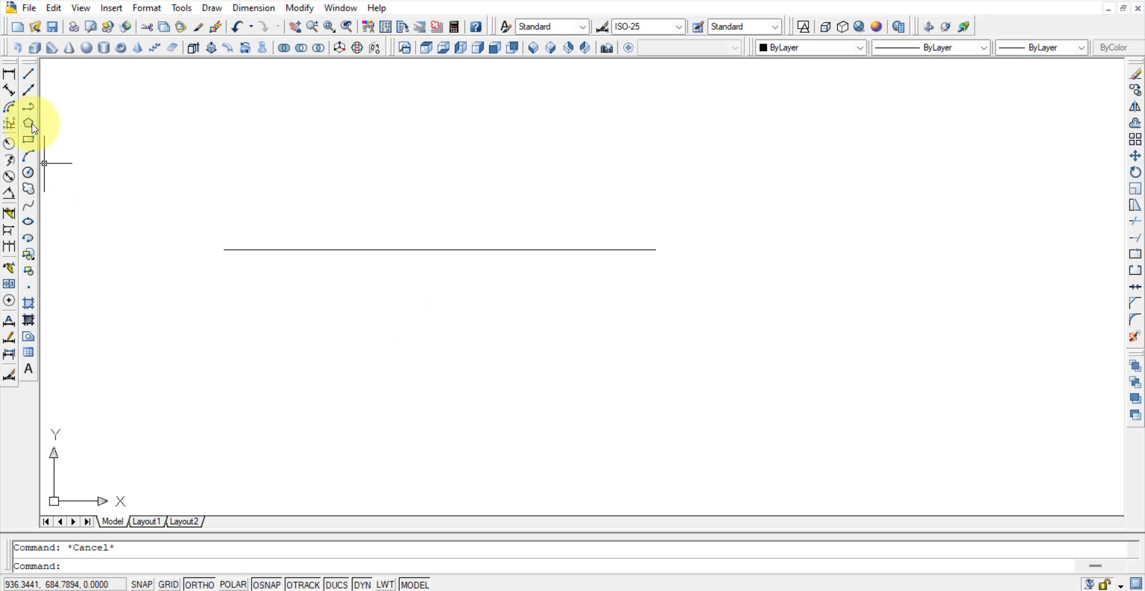
# Draw a six-sided polygon by its edge, with a horizontal bottom edge 20 mm long.
pyautogui.click(29, 124)
pyautogui.write('6')
pyautogui.press('Return')
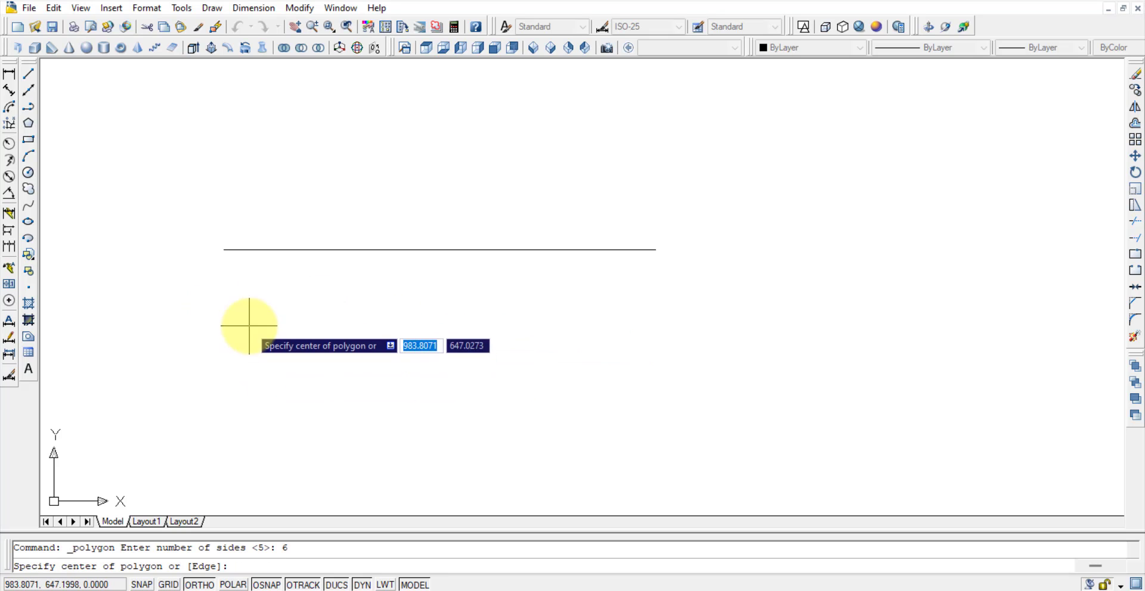
pyautogui.write('e')
pyautogui.press('Return')
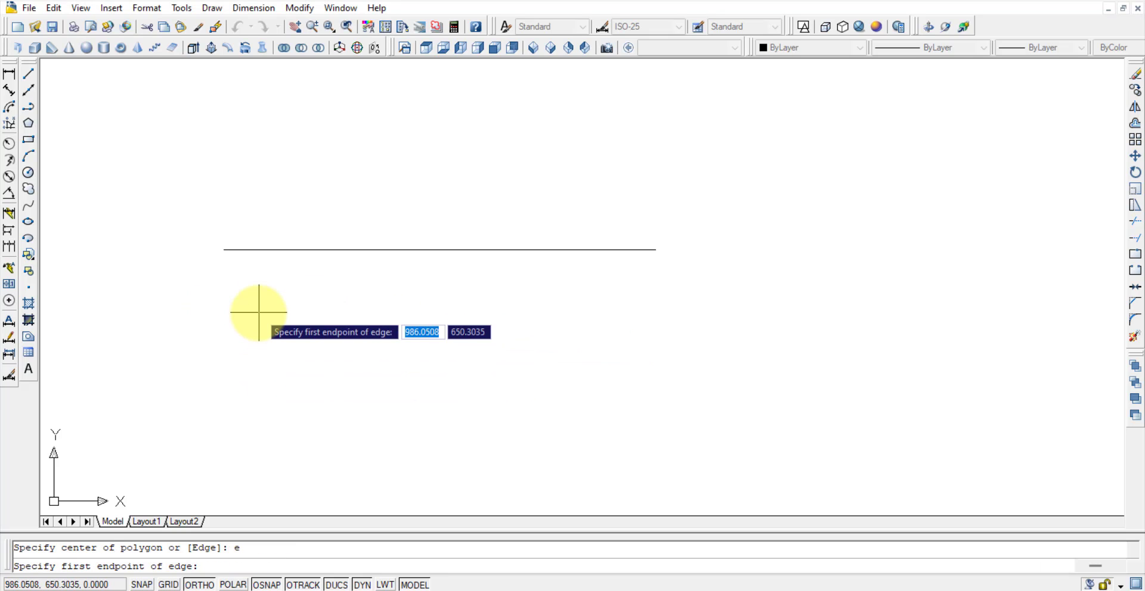
pyautogui.click(297, 332)
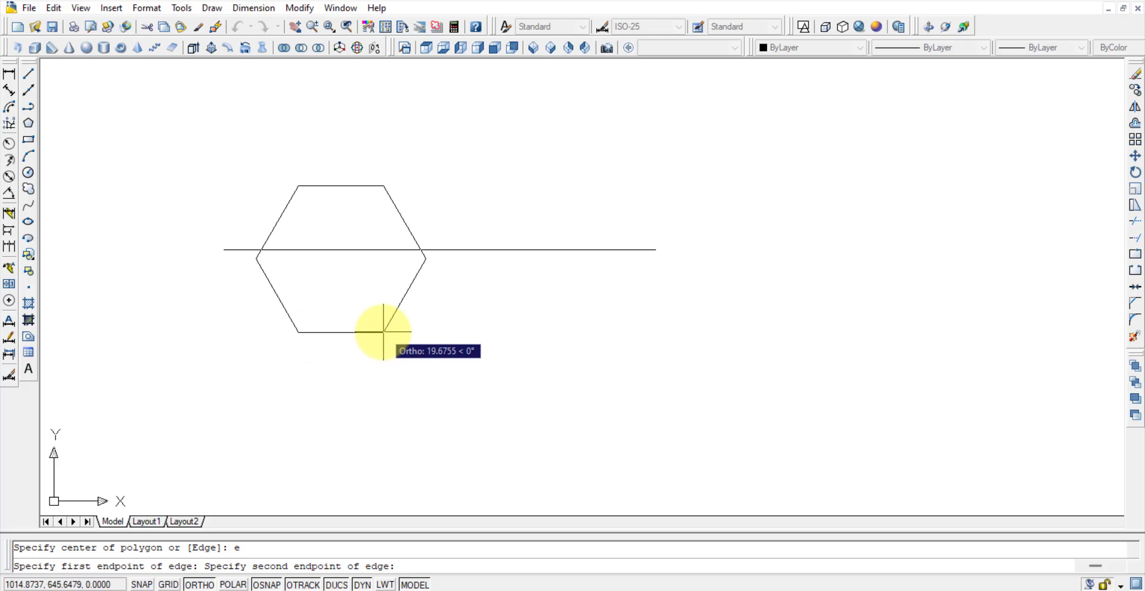
pyautogui.click(680, 589)
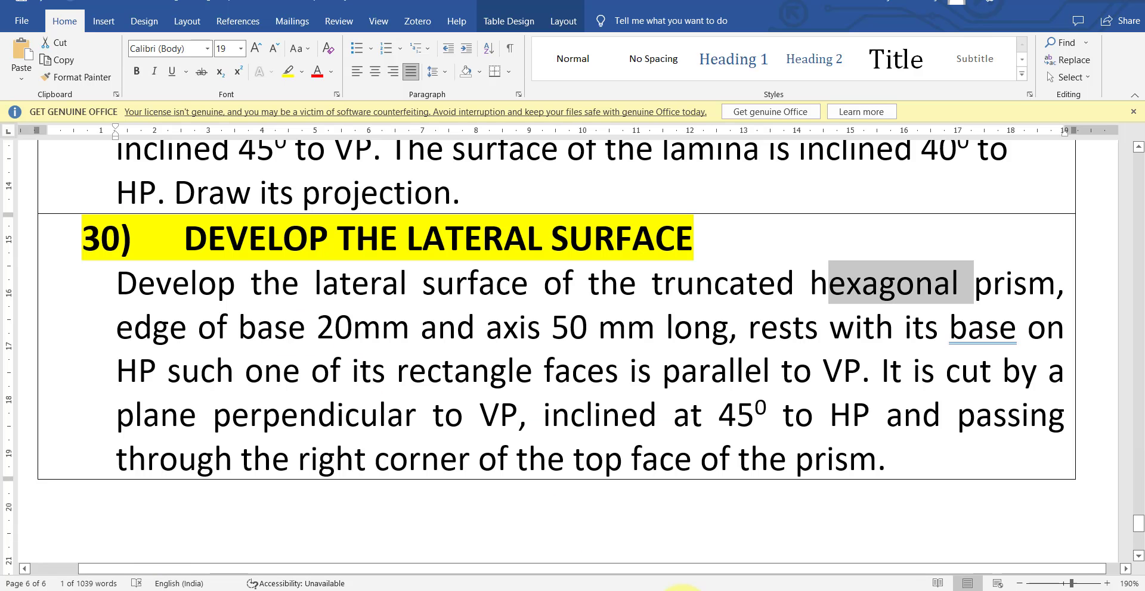
pyautogui.click(679, 588)
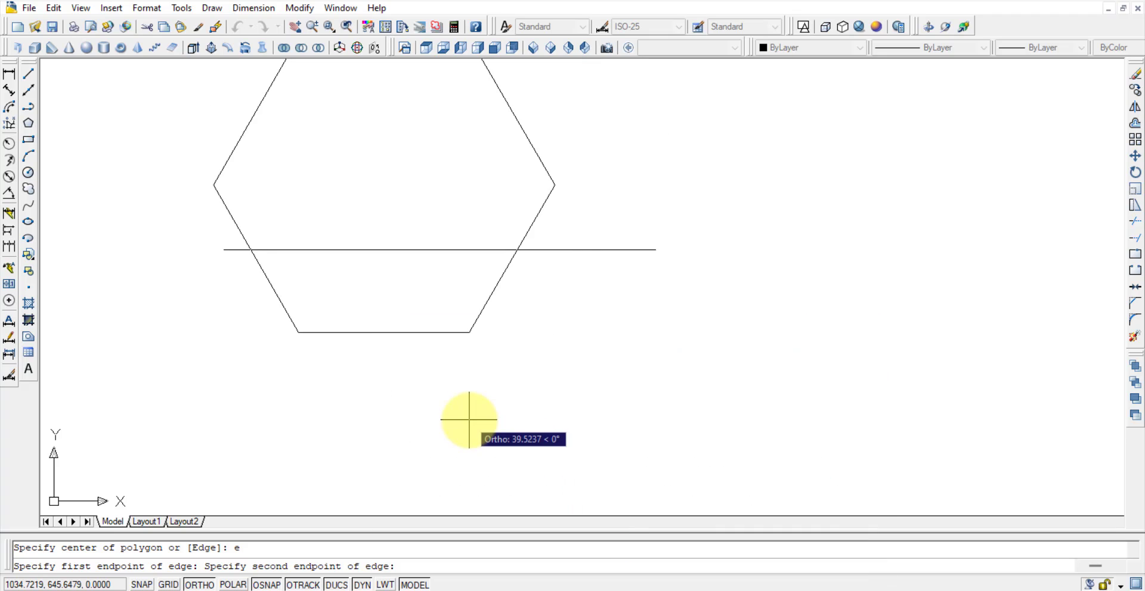
pyautogui.write('20')
pyautogui.press('Return')
# Move the hexagon straight down so that it lies entirely below the horizontal reference line.
pyautogui.moveTo(329, 179); pyautogui.dragTo(320, 187)
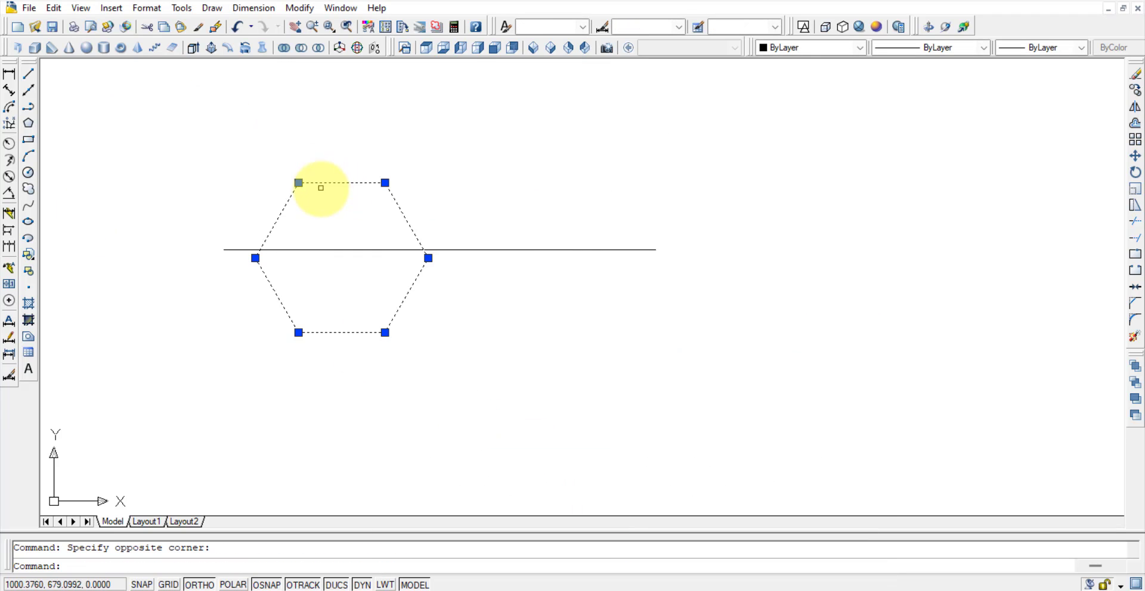
pyautogui.click(1135, 155)
pyautogui.click(299, 183)
pyautogui.click(298, 280)
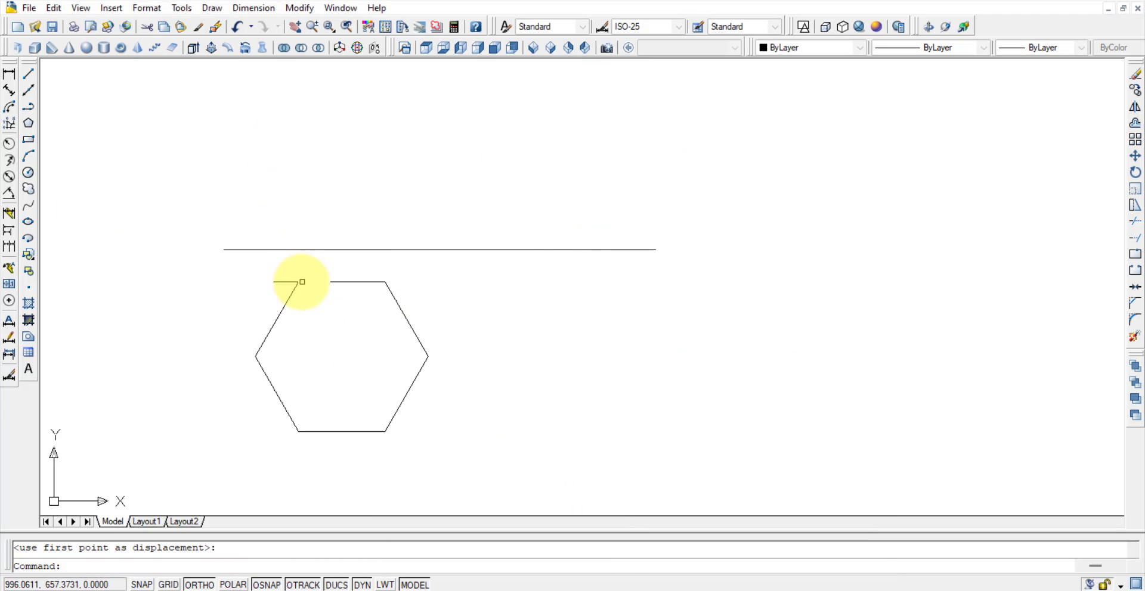
# Draw a second six-sided polygon by its edge, with a vertical edge 20 mm long, beside the first hexagon.
pyautogui.click(37, 122)
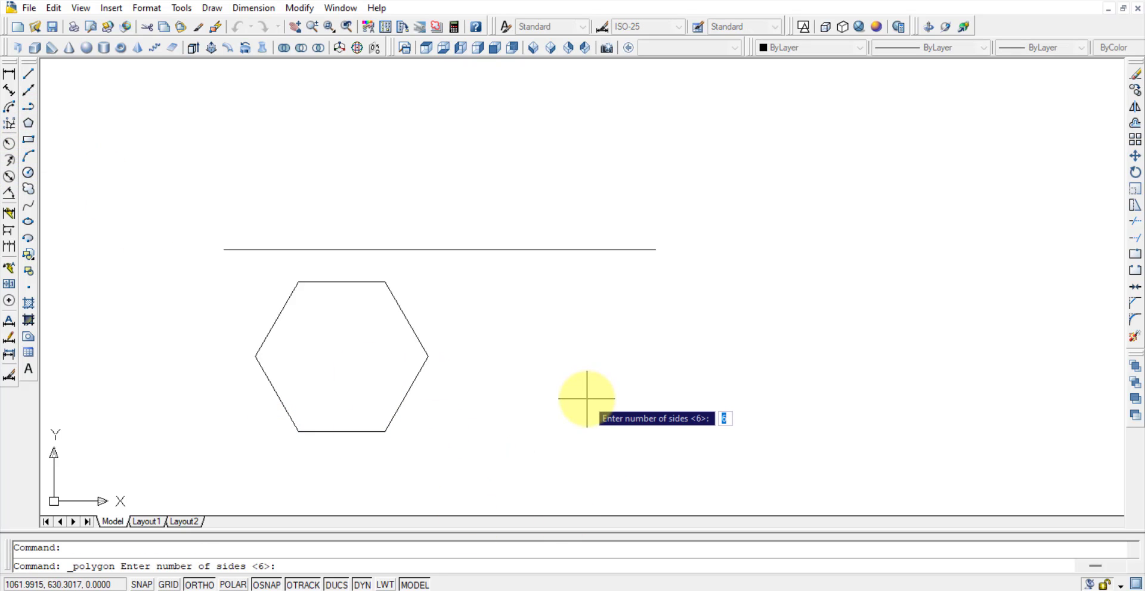
pyautogui.press('Return')
pyautogui.write('e')
pyautogui.press('Return')
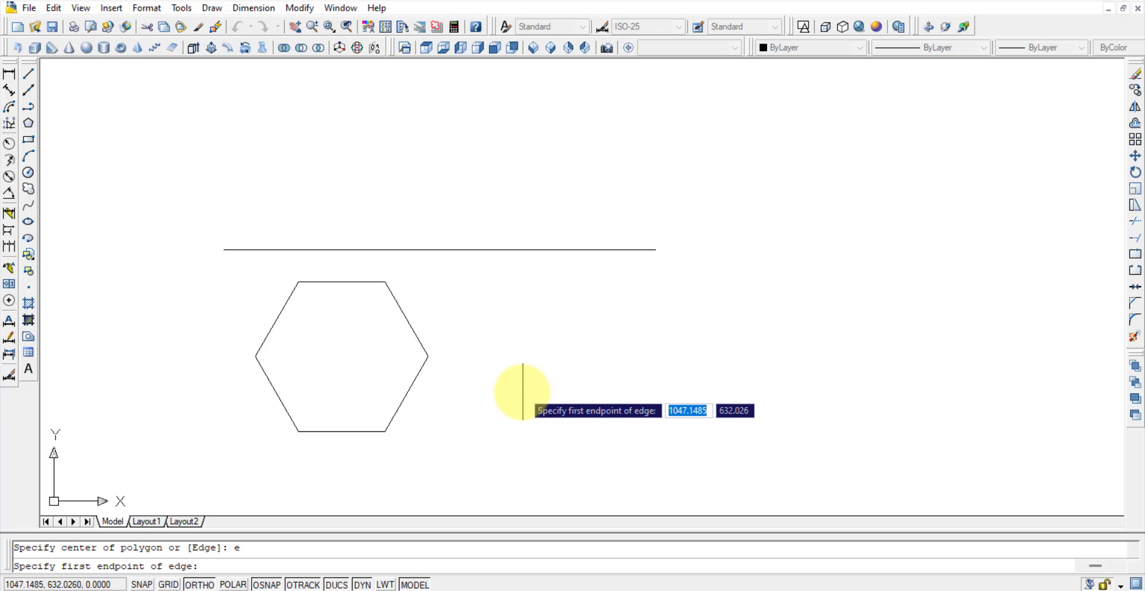
pyautogui.click(516, 394)
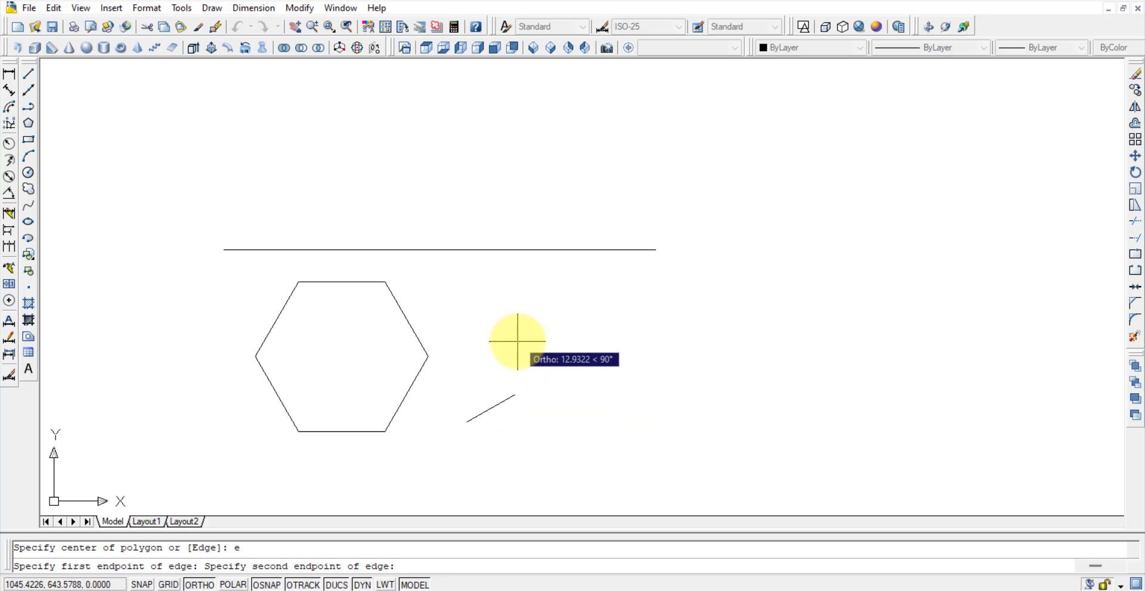
pyautogui.write('20')
pyautogui.press('Return')
# Move the second hexagon horizontally to the right, clear of the first hexagon.
pyautogui.click(516, 313)
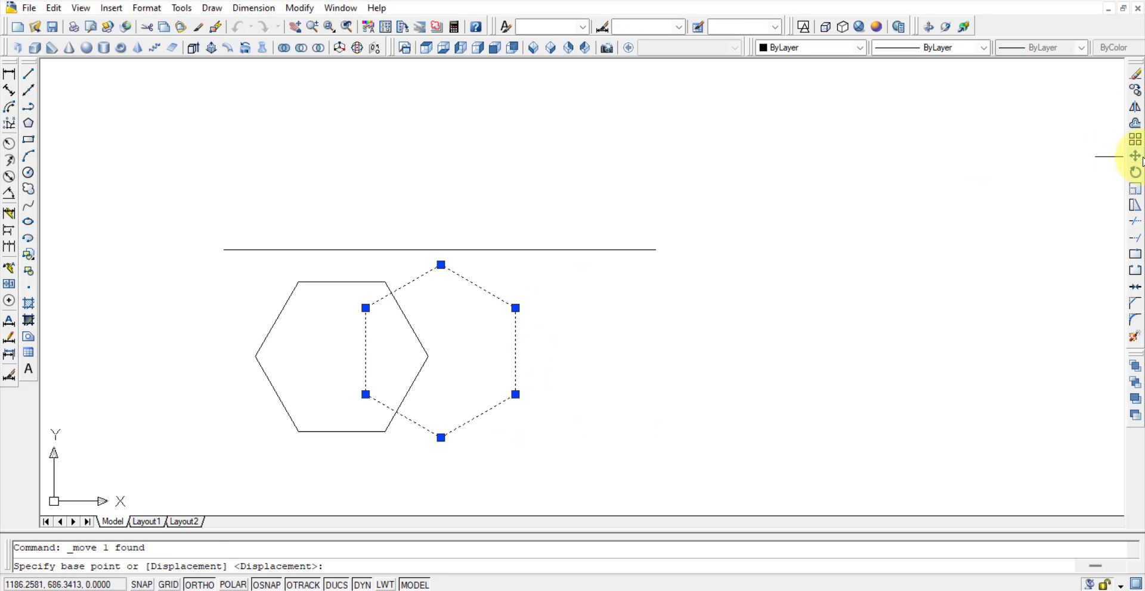
pyautogui.click(441, 265)
pyautogui.click(602, 264)
pyautogui.press('Escape')
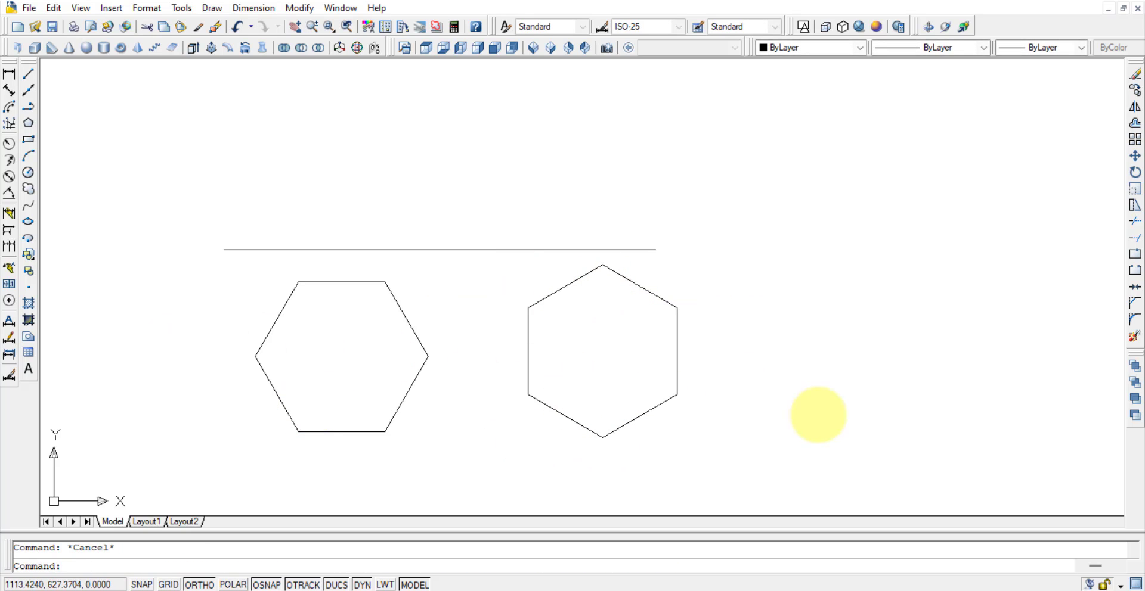
# Review in Word how problem 30 orients the prism's rectangular face relative to VP, and return to the AutoCAD drawing.
pyautogui.moveTo(698, 589)
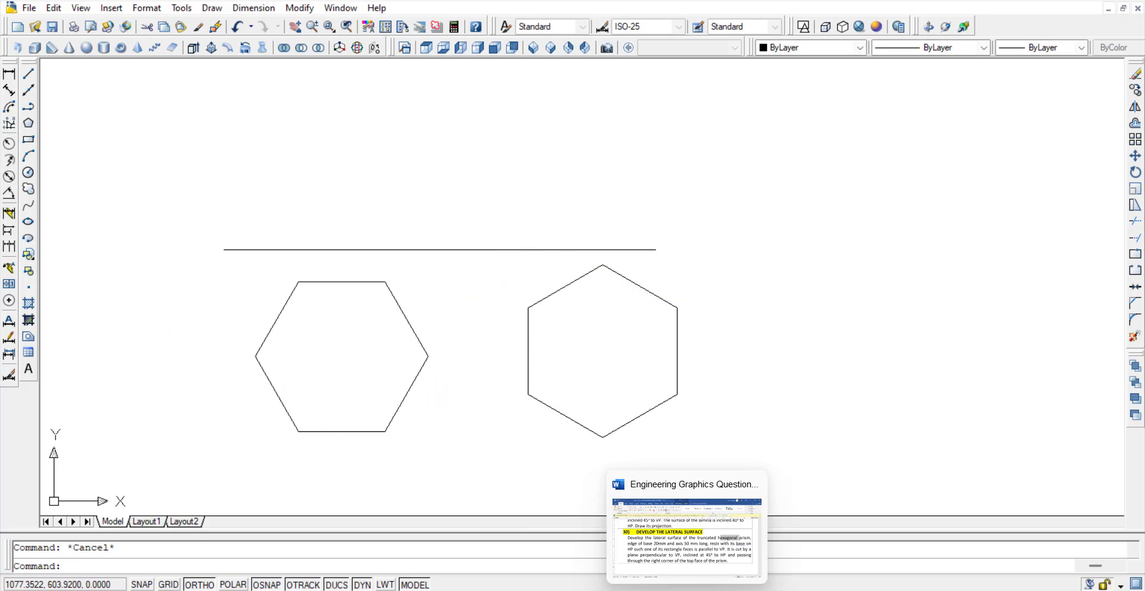
pyautogui.click(692, 519)
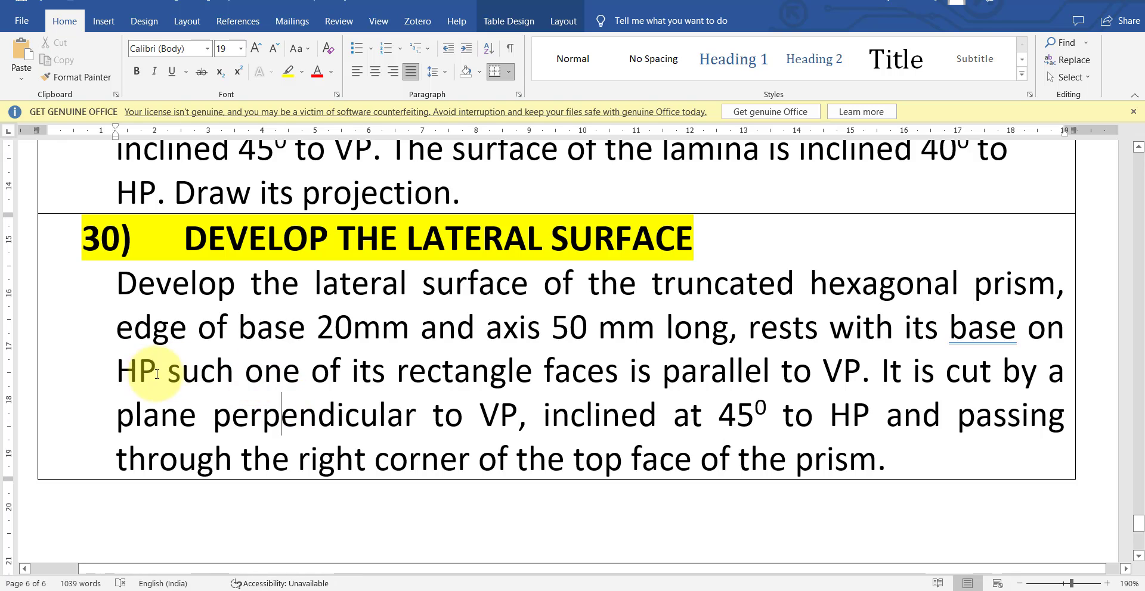
pyautogui.moveTo(146, 381); pyautogui.dragTo(844, 388)
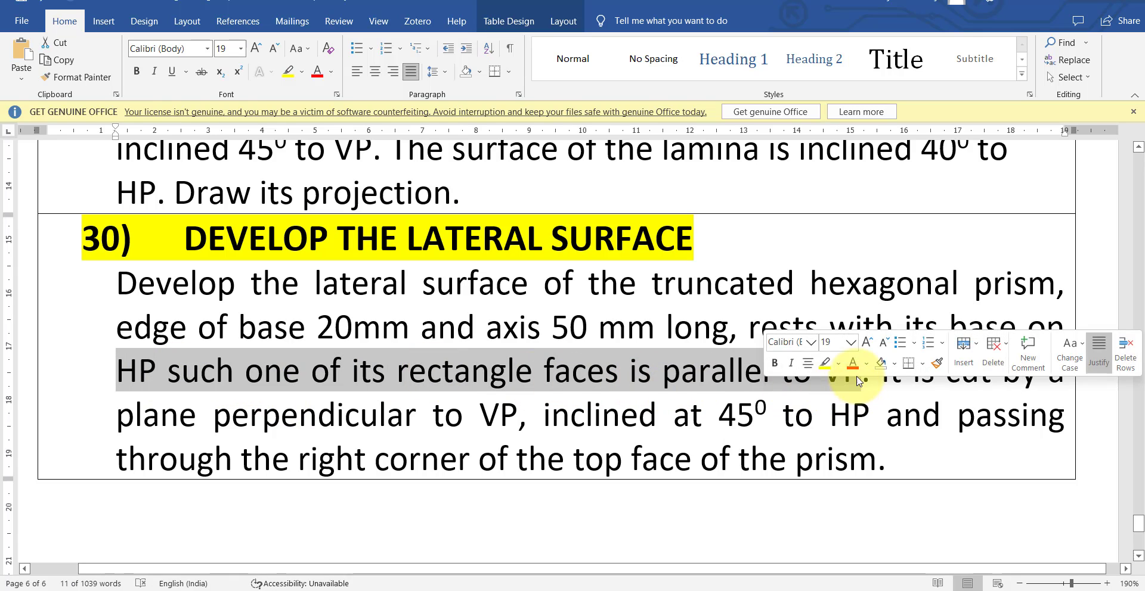
pyautogui.click(745, 590)
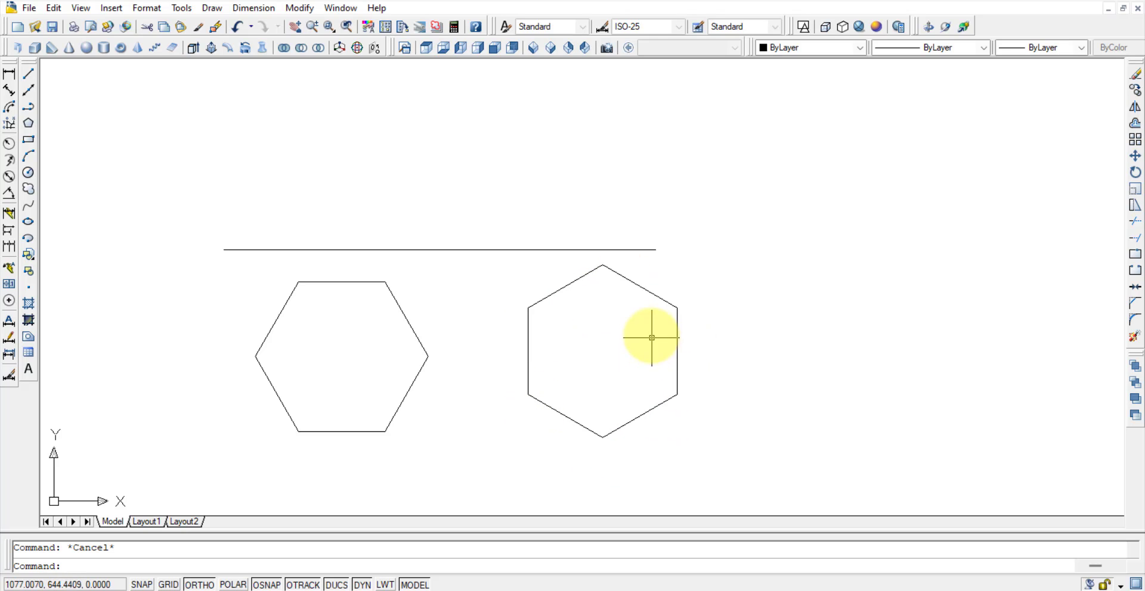
# Delete the second hexagon, the one with vertical side edges.
pyautogui.click(725, 388)
pyautogui.click(575, 333)
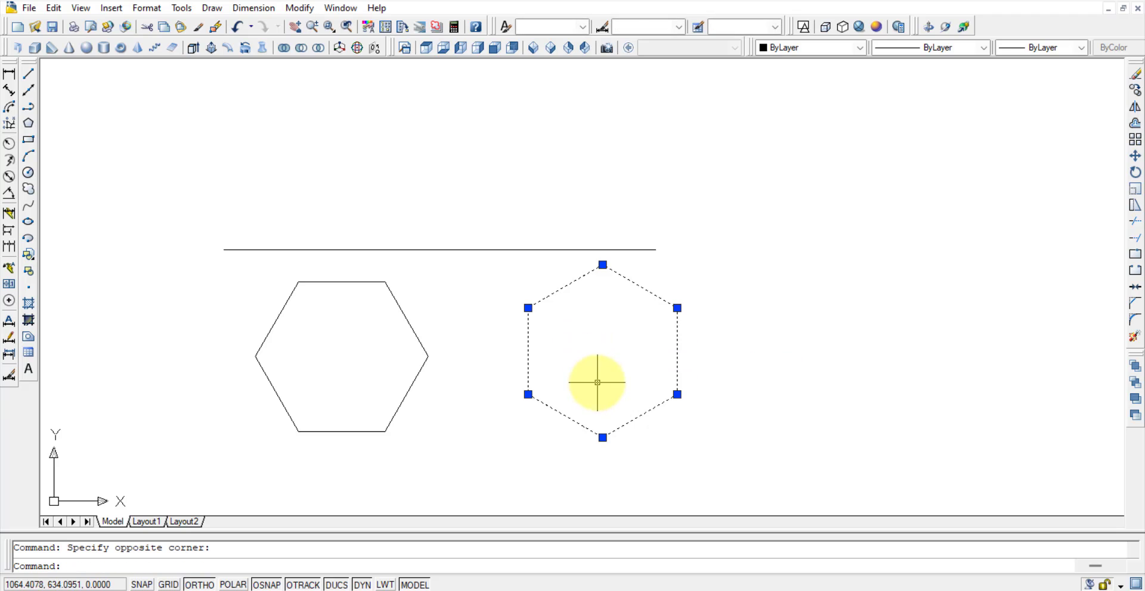
pyautogui.press('Delete')
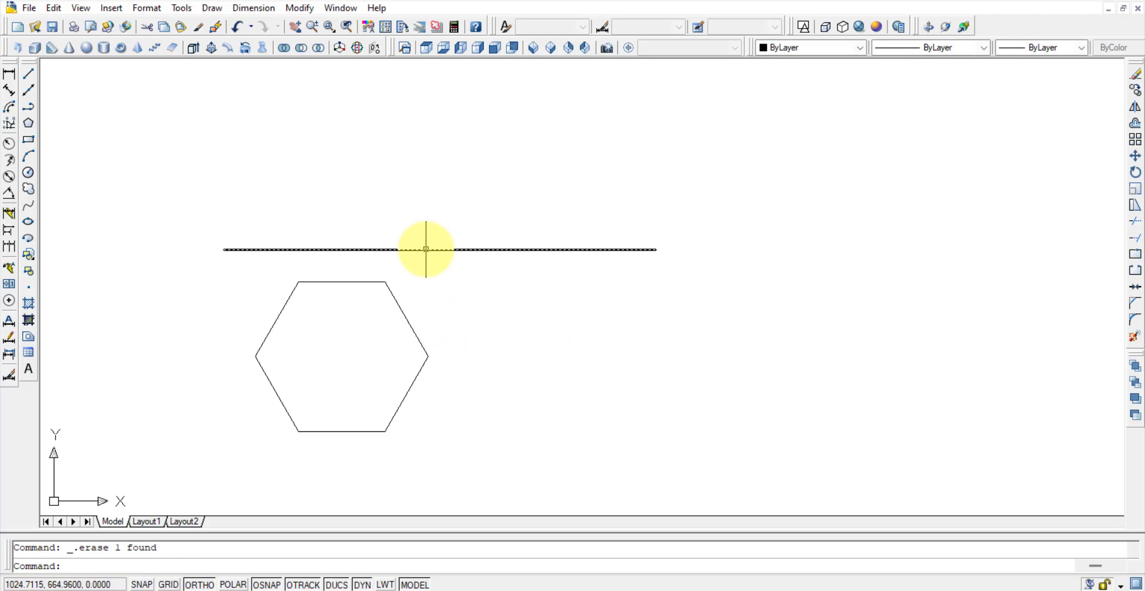
# Shift the horizontal reference line to the left by its midpoint so that it extends past both sides of the hexagon.
pyautogui.click(425, 250)
pyautogui.click(439, 249)
pyautogui.click(360, 249)
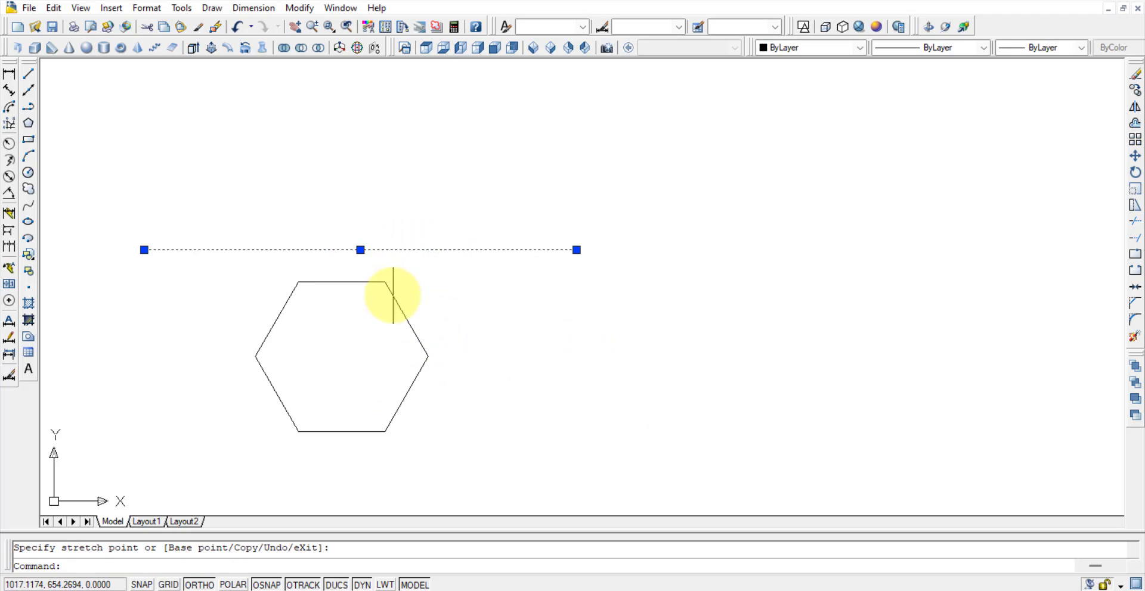
pyautogui.press('Escape')
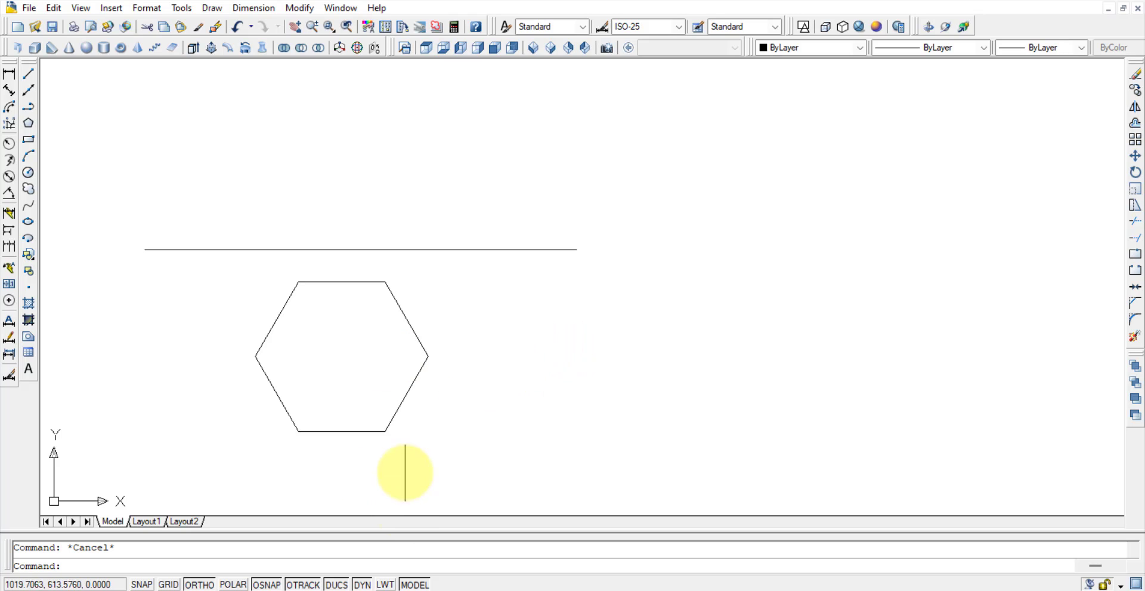
# Draw vertical projection lines from the hexagon's left corner and lower-left corner up to the horizontal reference line.
pyautogui.click(31, 76)
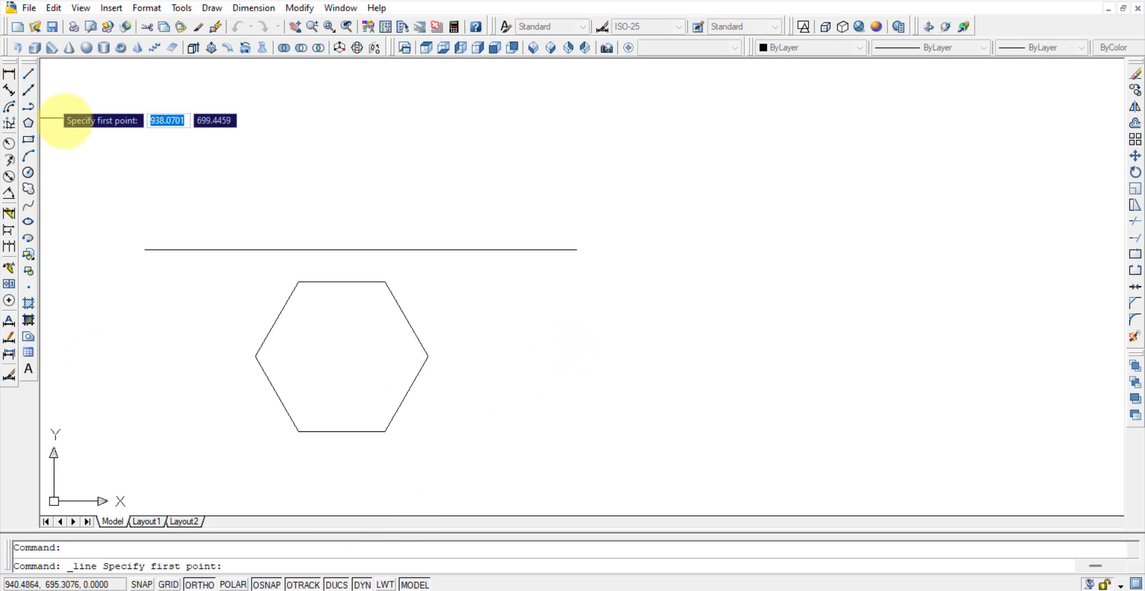
pyautogui.click(255, 357)
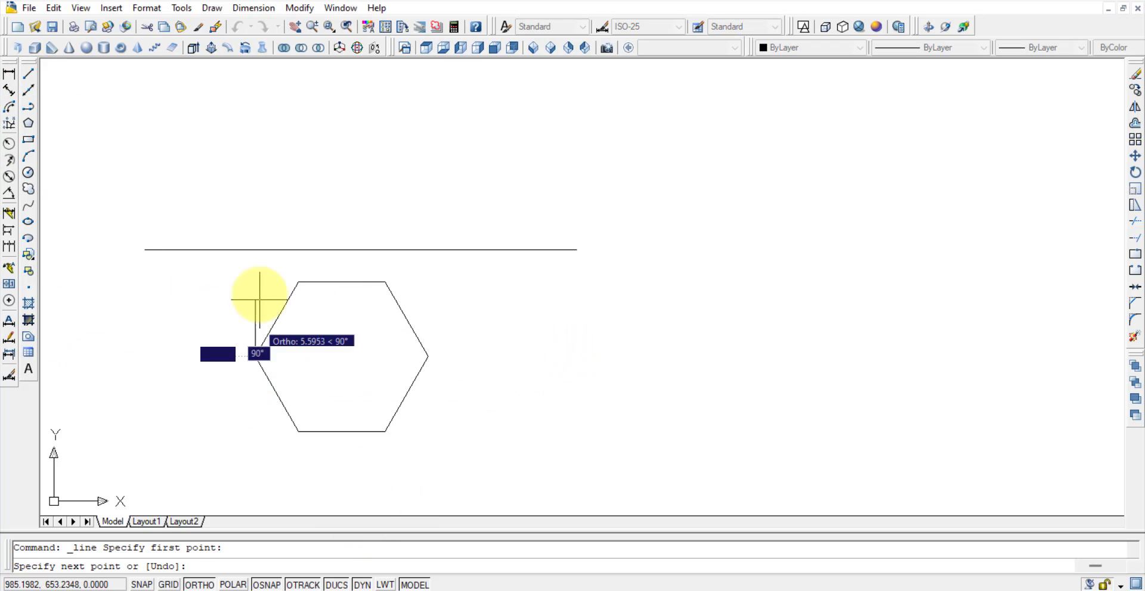
pyautogui.click(255, 249)
pyautogui.press('Return')
pyautogui.press('Return')
pyautogui.click(297, 431)
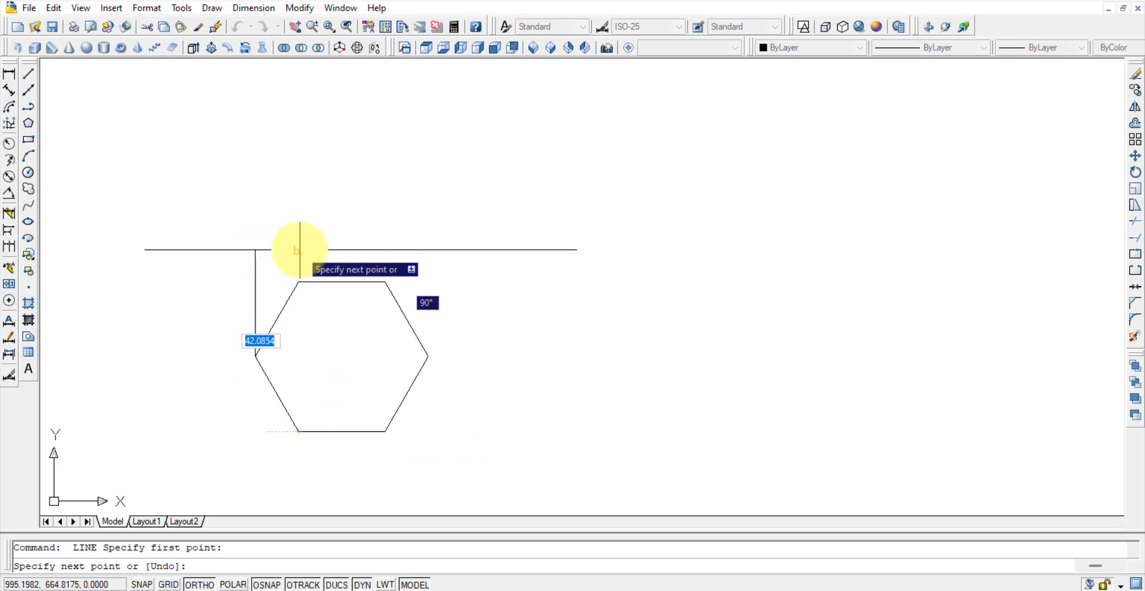
pyautogui.click(299, 249)
pyautogui.press('Return')
# Draw vertical projection lines from the hexagon's lower-right corner and right corner up to the horizontal reference line.
pyautogui.press('Return')
pyautogui.click(385, 431)
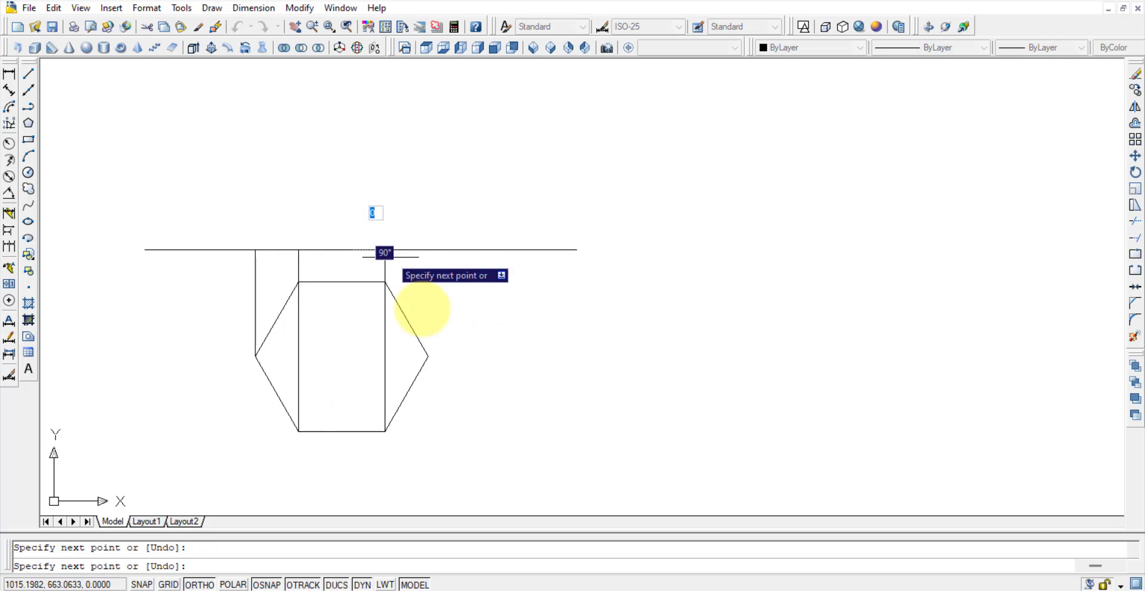
pyautogui.click(385, 249)
pyautogui.press('Return')
pyautogui.press('Return')
pyautogui.click(427, 356)
pyautogui.click(427, 249)
pyautogui.press('Return')
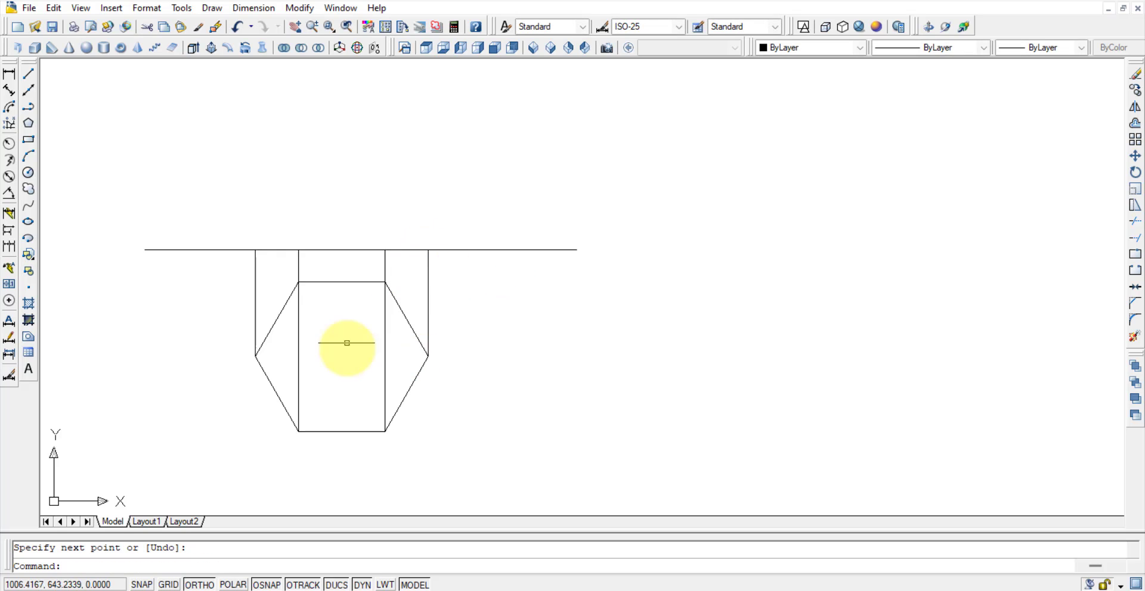
# Recheck problem 30 in Word, and in the AutoCAD drawing draw a 50 mm vertical line upward from the leftmost projector's foot.
pyautogui.click(676, 524)
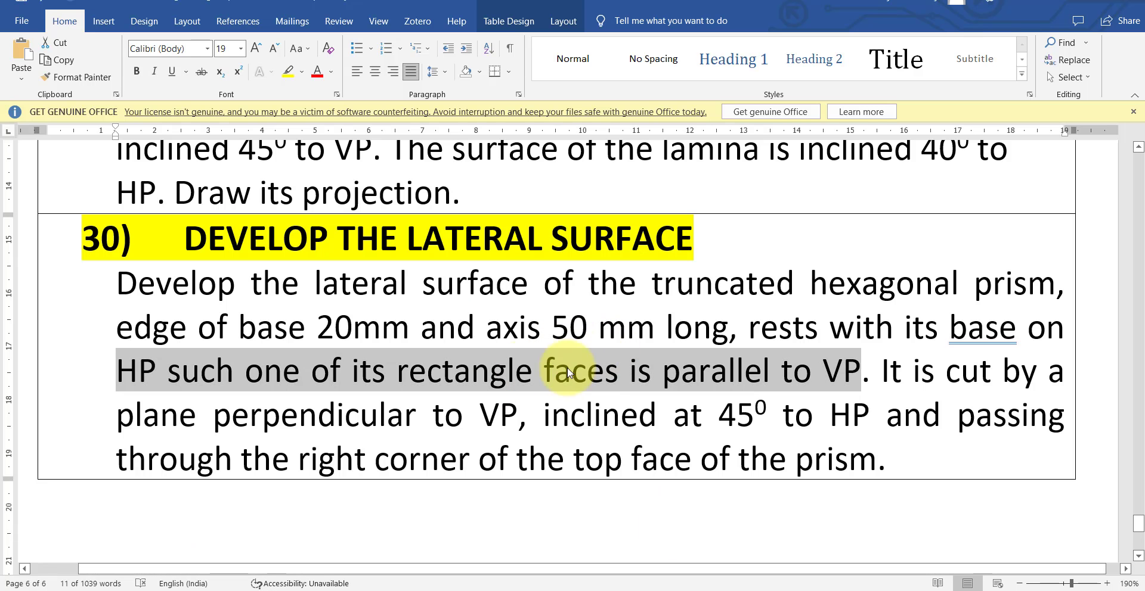
pyautogui.click(725, 569)
pyautogui.moveTo(314, 322); pyautogui.dragTo(342, 388, button='middle')
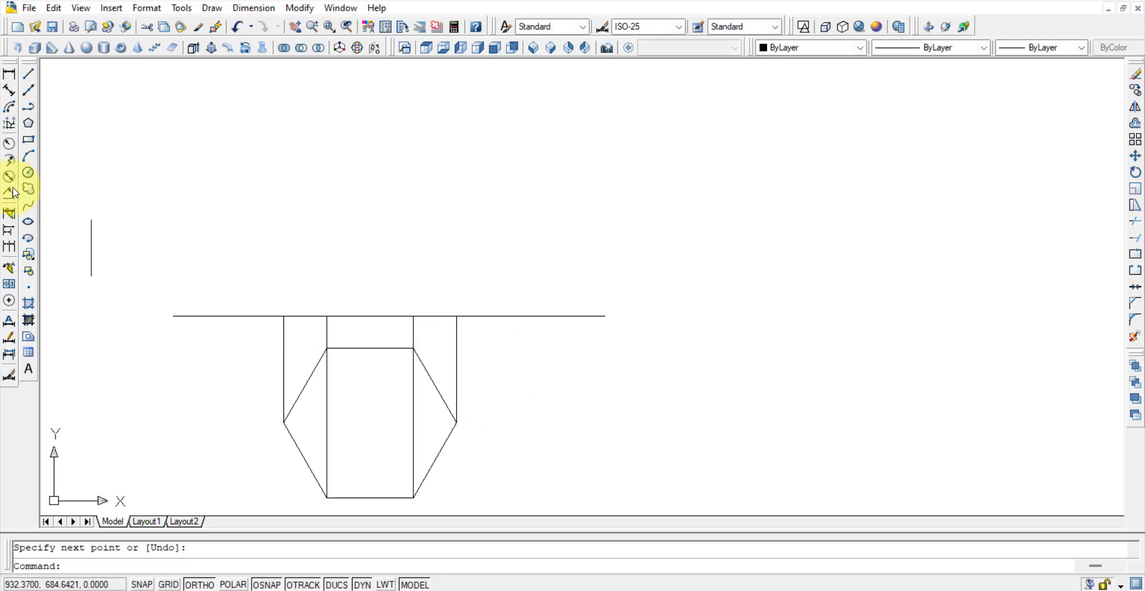
pyautogui.click(29, 73)
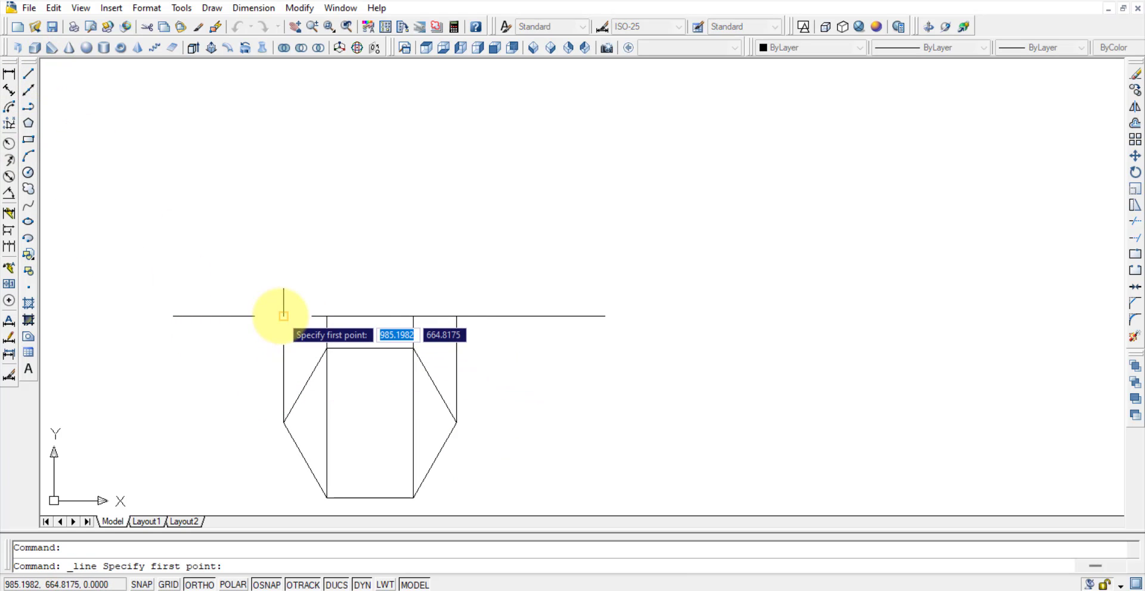
pyautogui.click(283, 316)
pyautogui.press('Return')
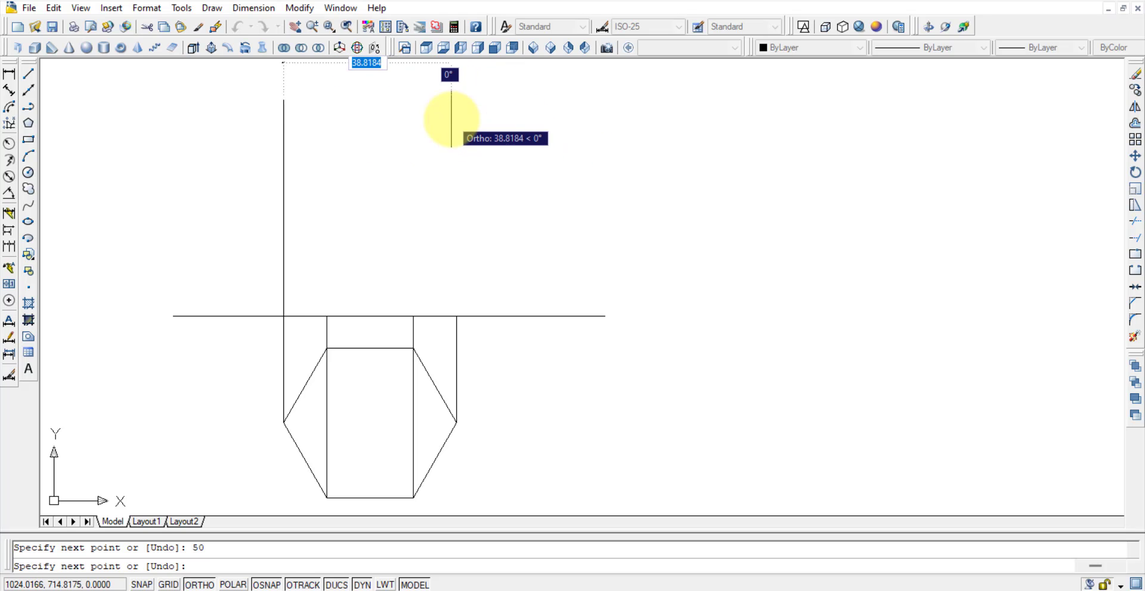
pyautogui.press('Escape')
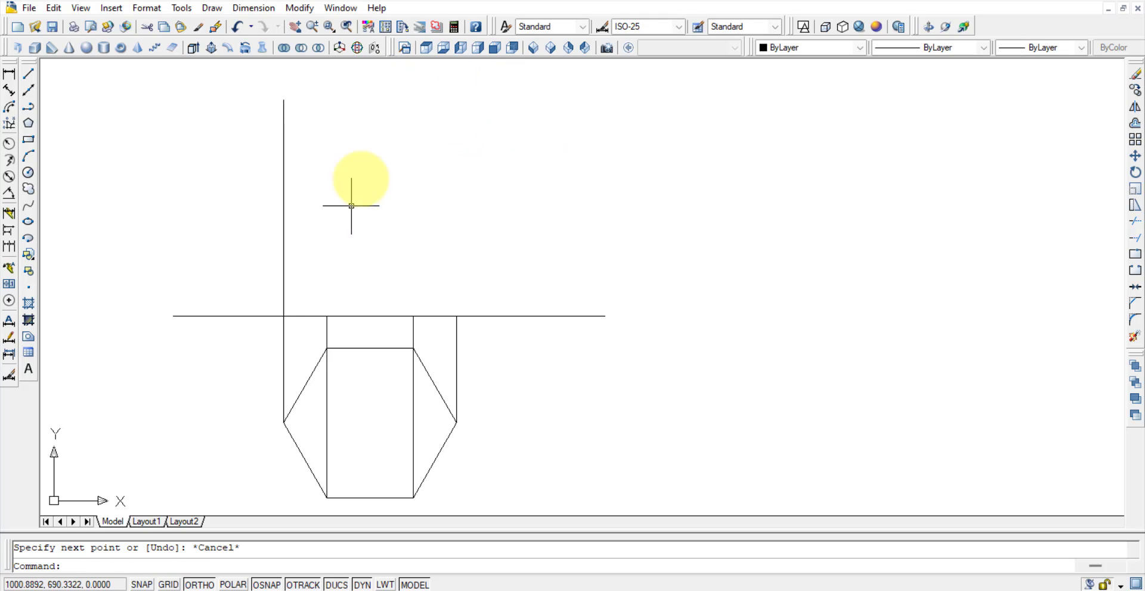
# Draw a 50 mm vertical line up from the rightmost projector's foot and connect its top horizontally to the left vertical line.
pyautogui.click(27, 74)
pyautogui.click(419, 315)
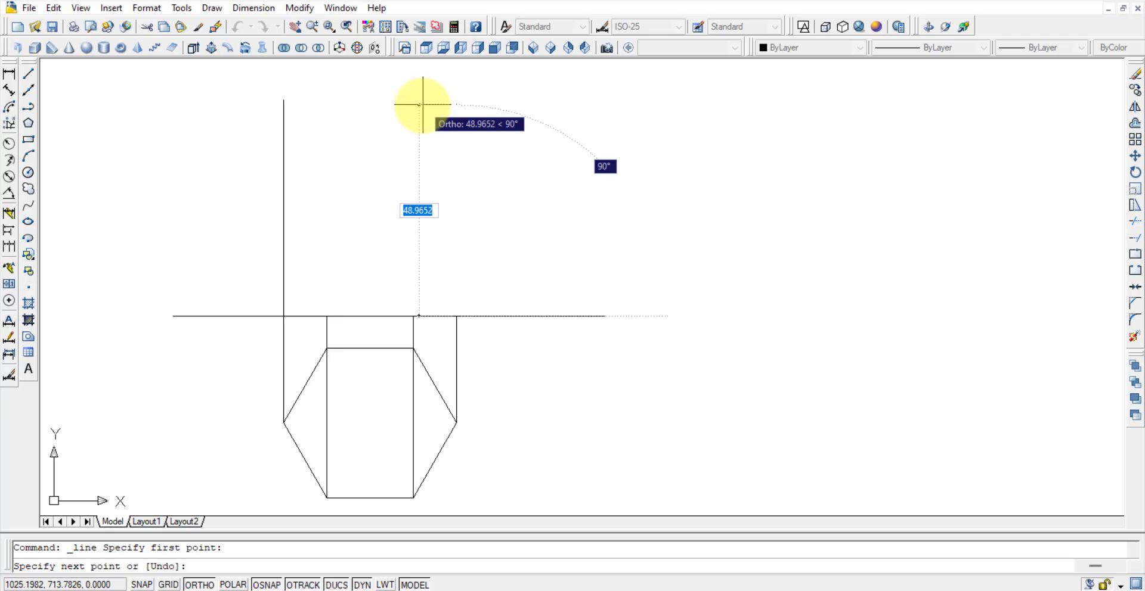
pyautogui.write('50')
pyautogui.press('Return')
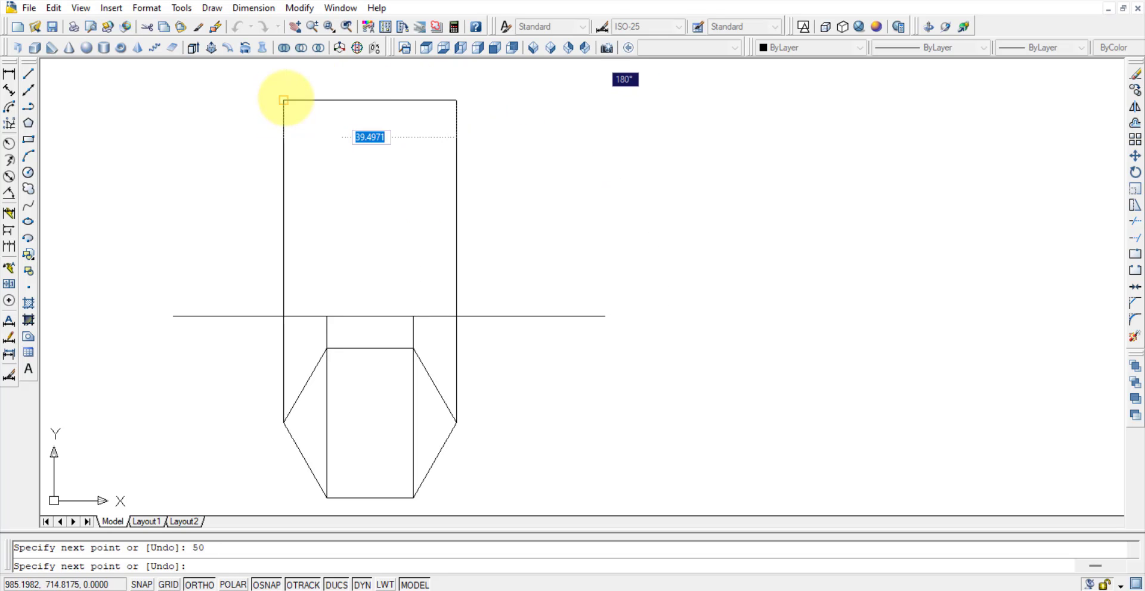
pyautogui.click(284, 100)
pyautogui.press('Return')
# Draw the front view's base line along the reference line between the two outer vertical edges.
pyautogui.press('Return')
pyautogui.click(283, 316)
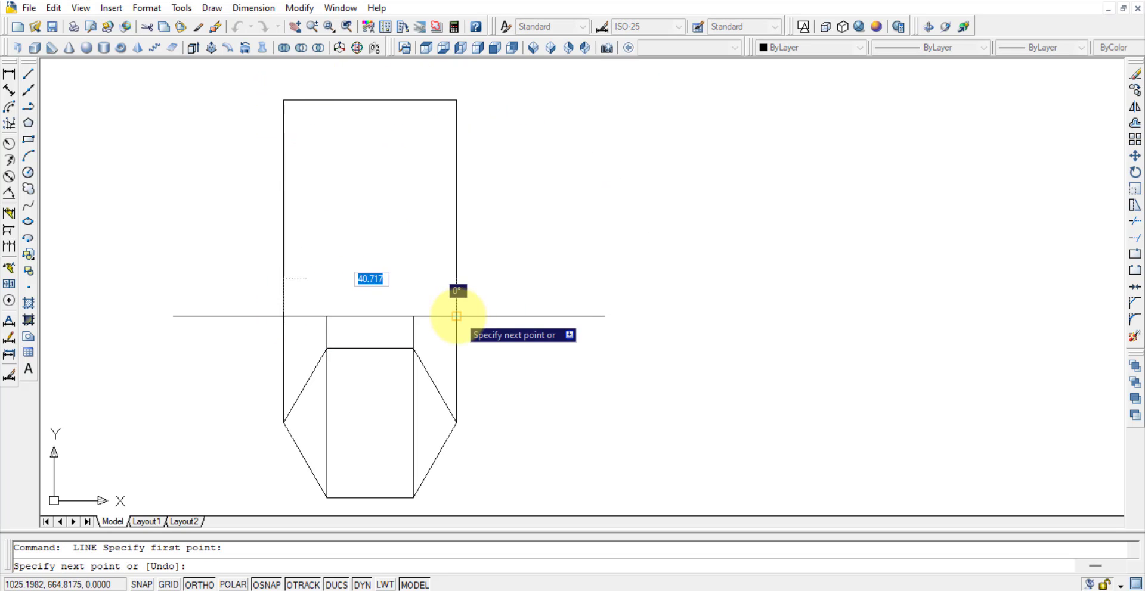
pyautogui.click(456, 316)
pyautogui.press('Return')
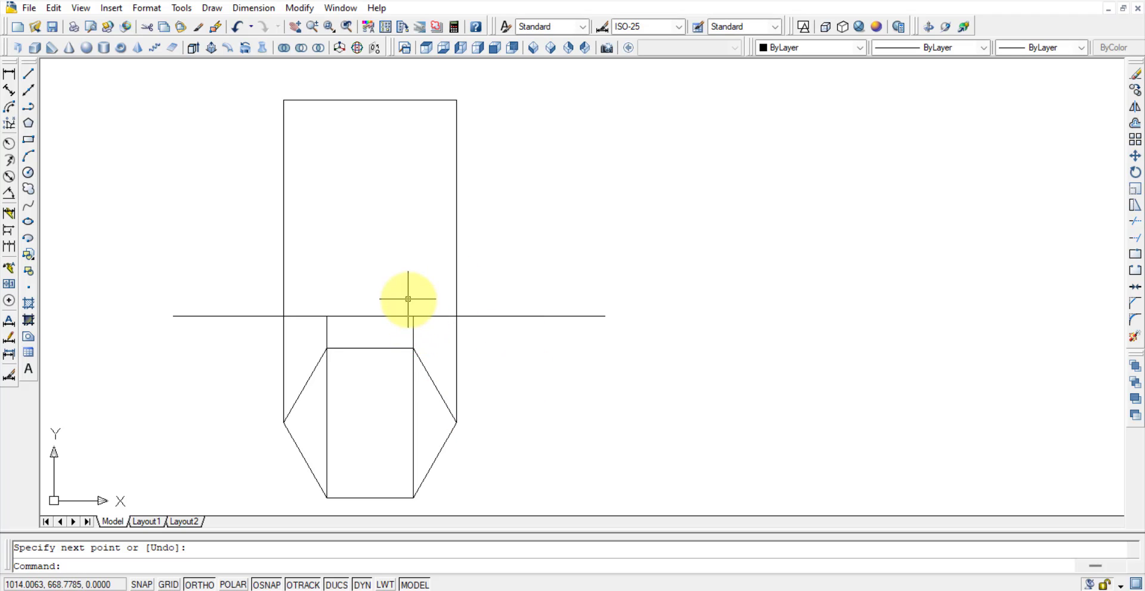
# Set the lineweight of the front view rectangle's four edges to 0.35 mm and turn on lineweight display.
pyautogui.click(268, 91)
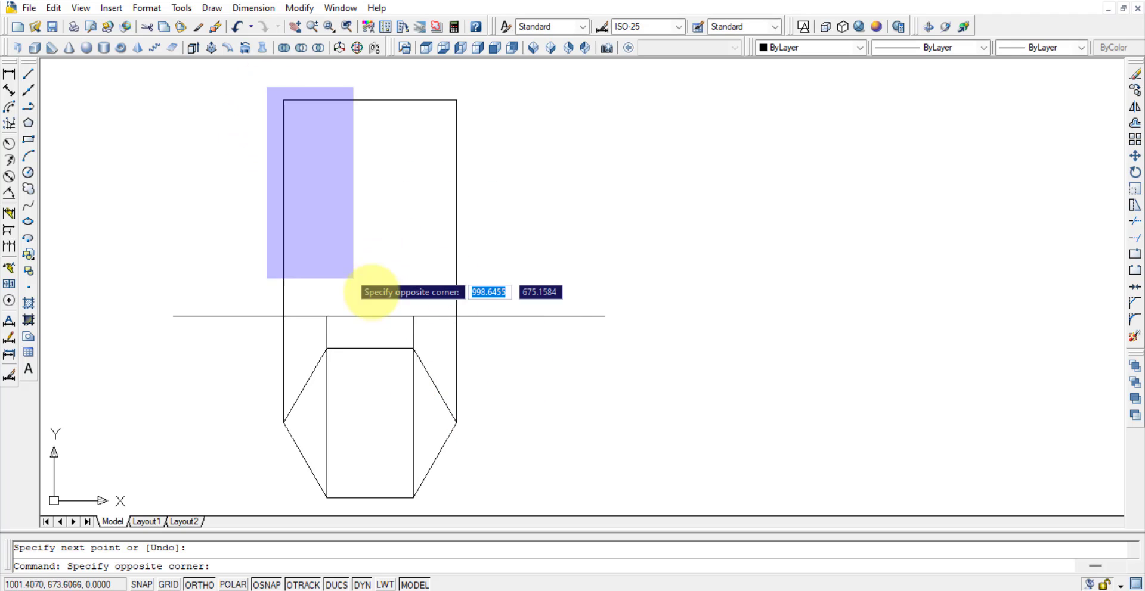
pyautogui.click(490, 336)
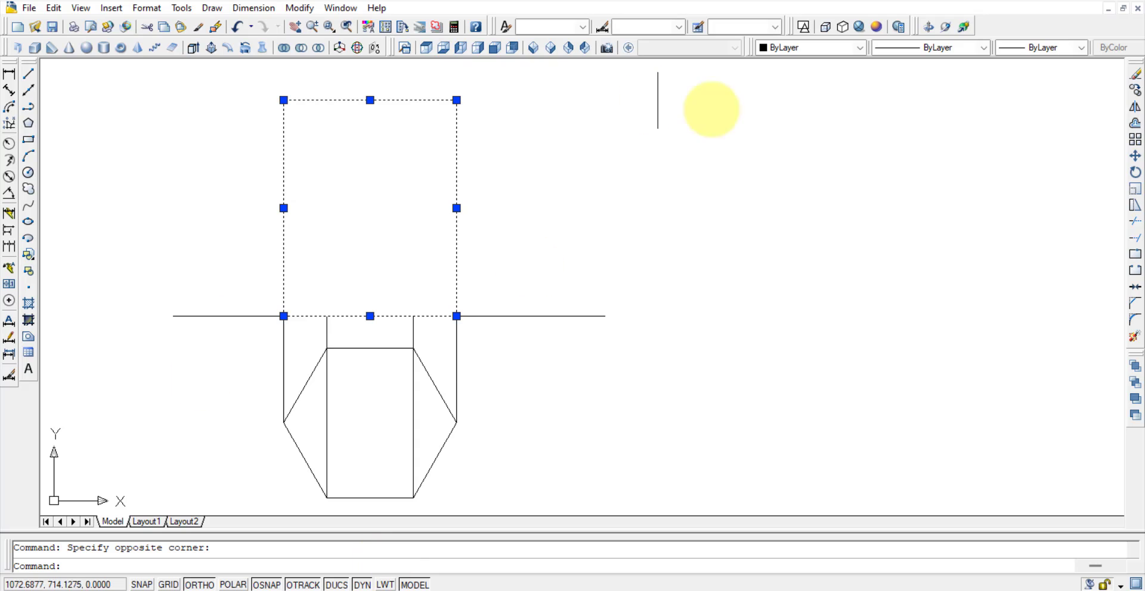
pyautogui.click(1016, 52)
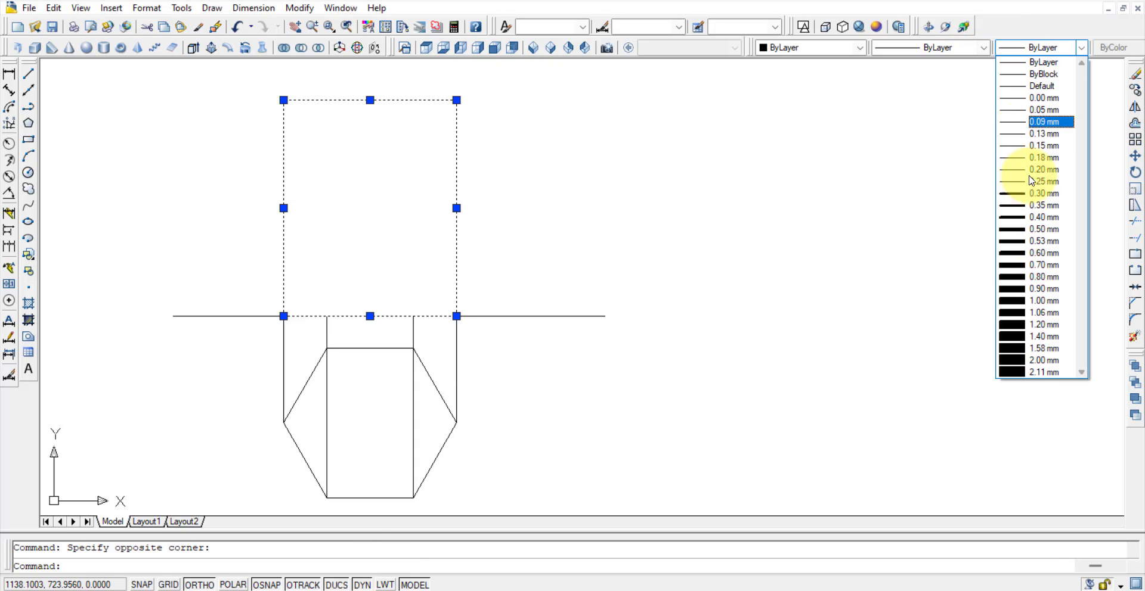
pyautogui.click(1036, 205)
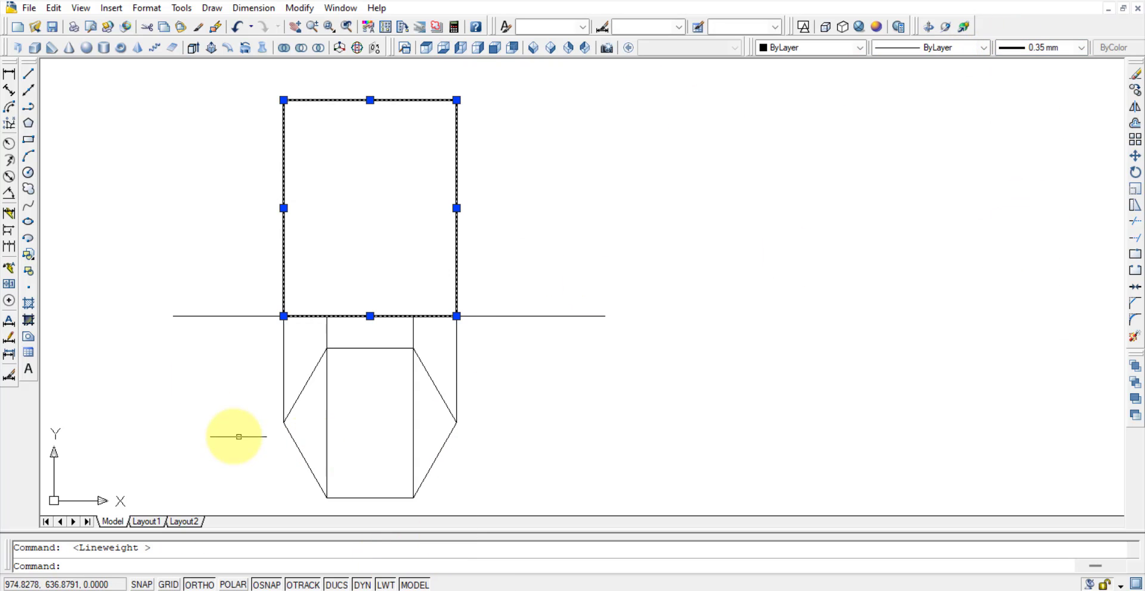
# Set the hexagon's lineweight to 0.35 mm and clear the selection.
pyautogui.click(308, 373)
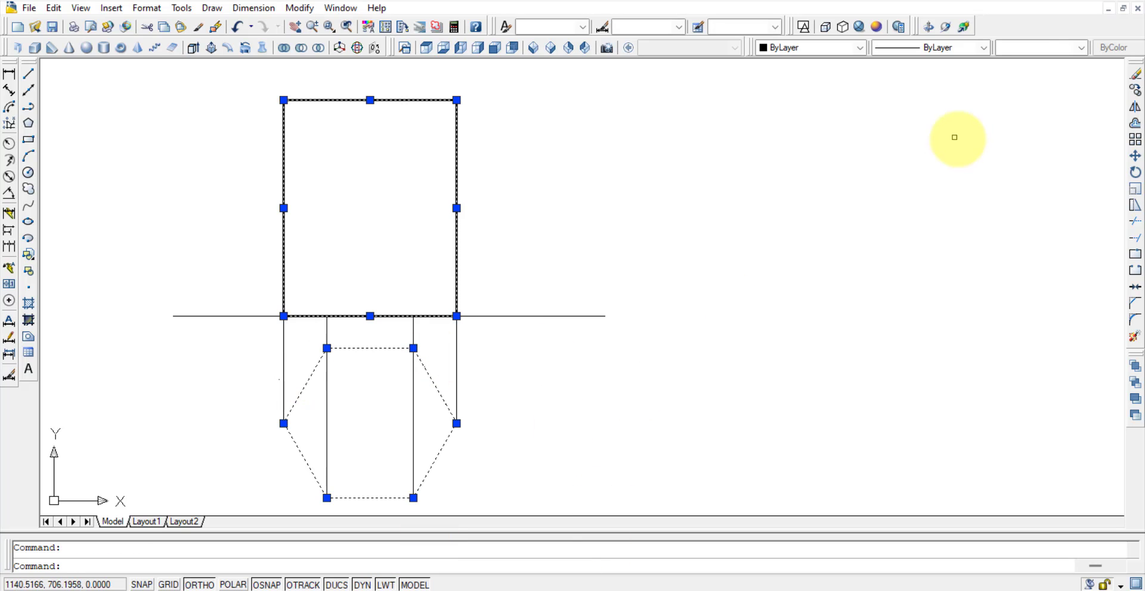
pyautogui.click(1018, 47)
pyautogui.click(1036, 205)
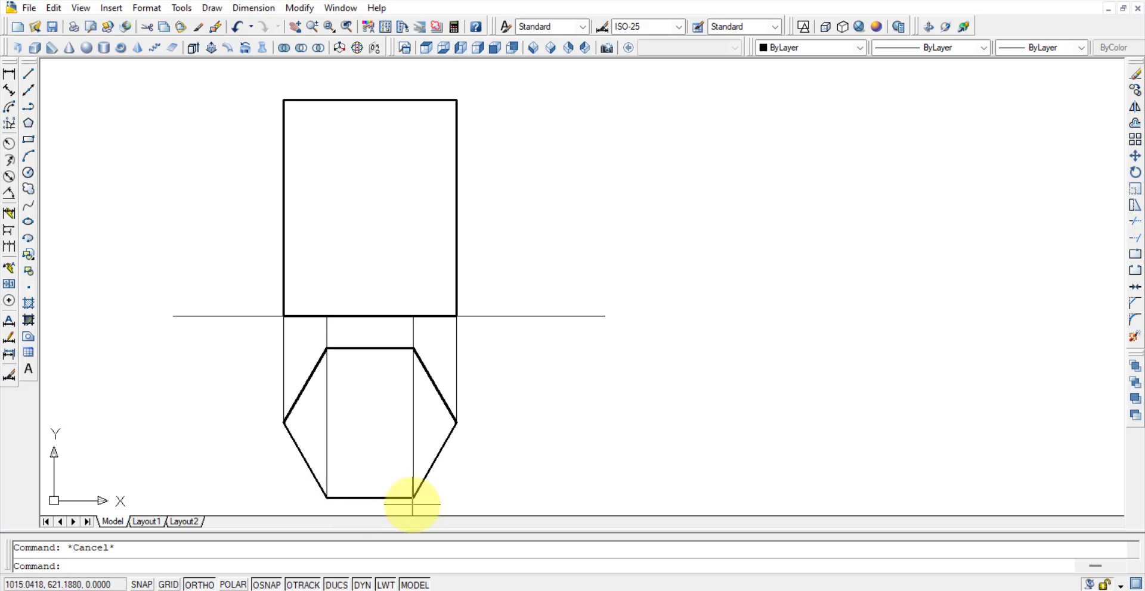
# Draw the two inner vertical edges of the front view from the middle projectors' feet up to the top edge.
pyautogui.click(31, 79)
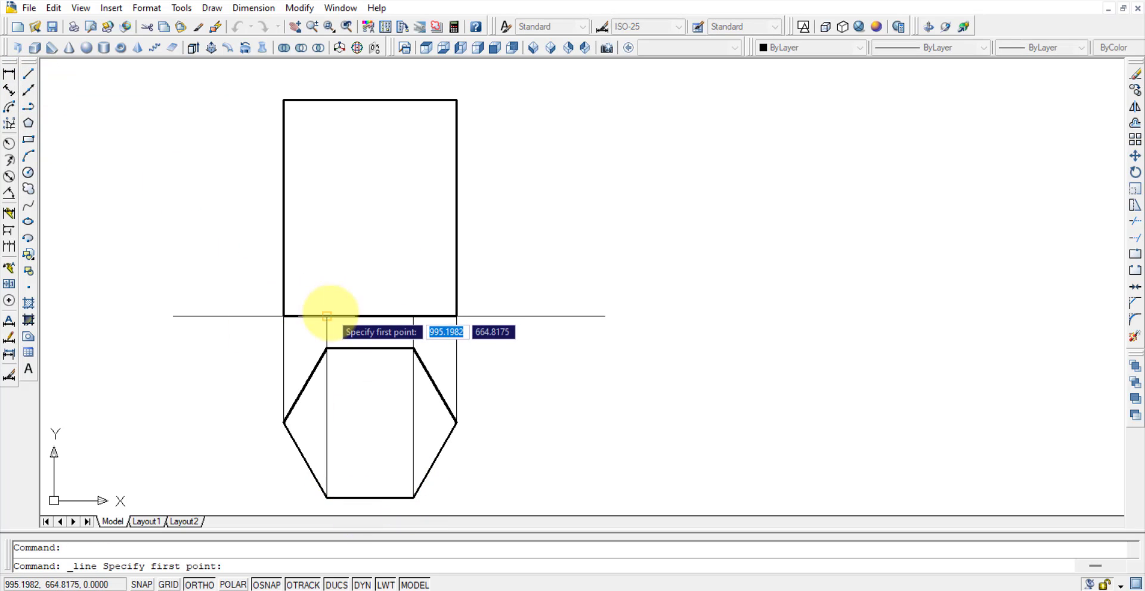
pyautogui.click(327, 316)
pyautogui.click(327, 100)
pyautogui.press('Return')
pyautogui.press('Return')
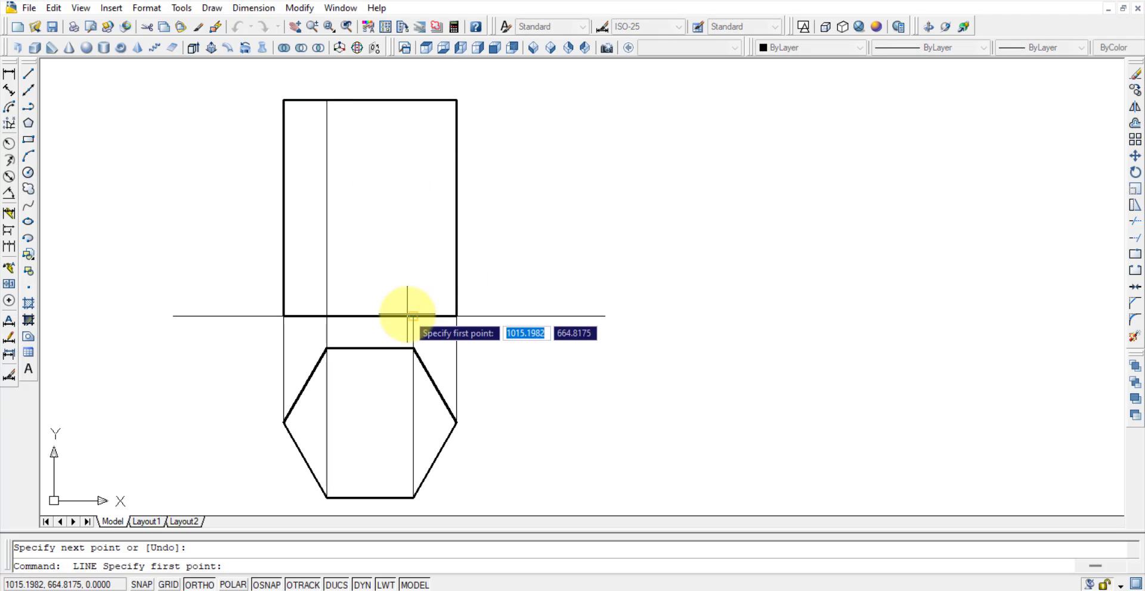
pyautogui.click(413, 316)
pyautogui.click(414, 100)
pyautogui.press('Return')
# Set the lineweight of the front view's two inner vertical edges to 0.35 mm.
pyautogui.click(434, 191)
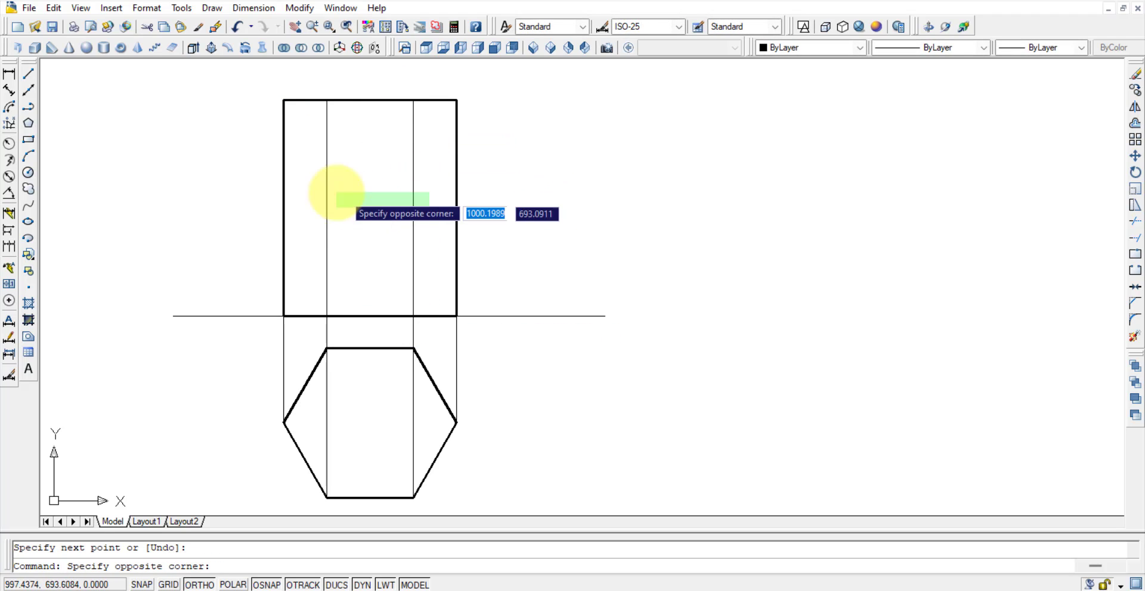
pyautogui.click(319, 194)
pyautogui.click(1028, 211)
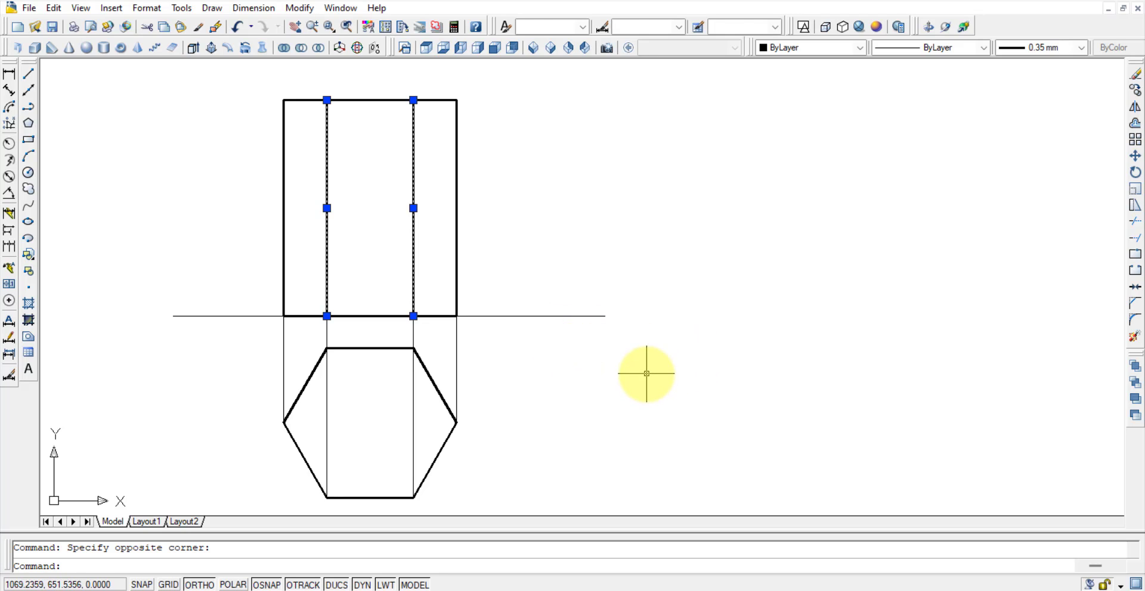
# Draw the hexagon's three diagonals, each joining a pair of opposite corners.
pyautogui.click(28, 73)
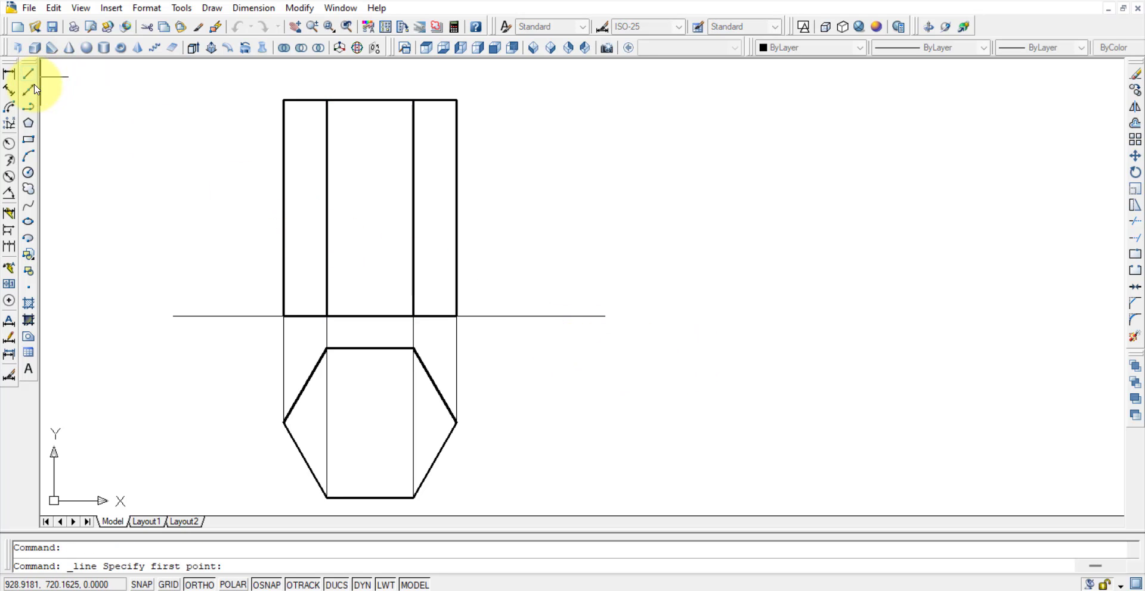
pyautogui.click(283, 423)
pyautogui.click(456, 424)
pyautogui.press('Return')
pyautogui.press('Return')
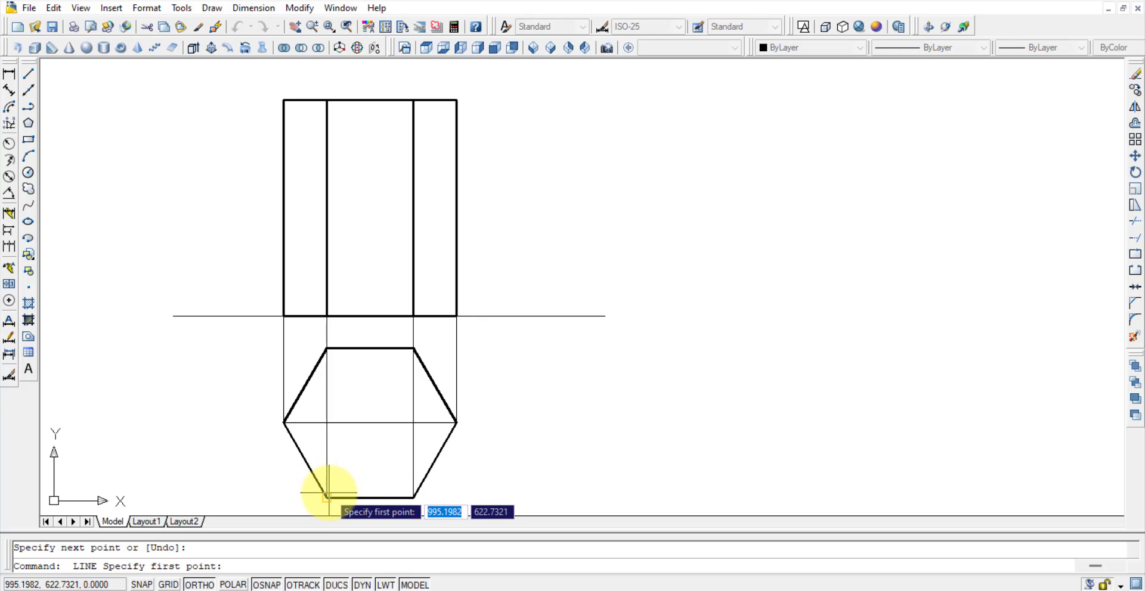
pyautogui.click(327, 497)
pyautogui.click(413, 348)
pyautogui.press('Return')
pyautogui.press('Return')
pyautogui.click(327, 348)
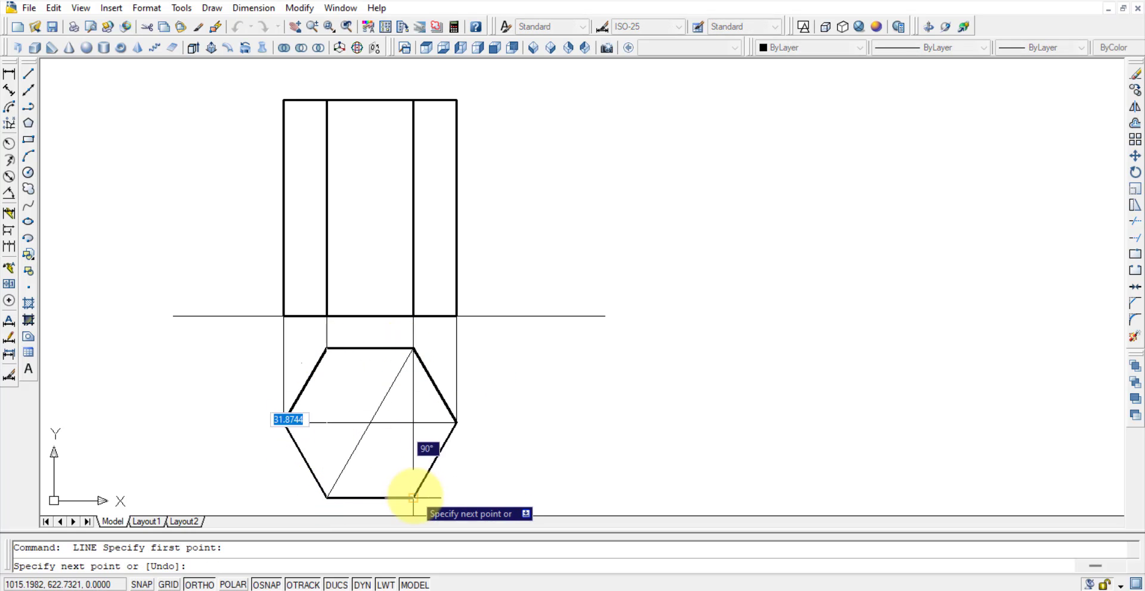
pyautogui.click(413, 497)
pyautogui.press('Return')
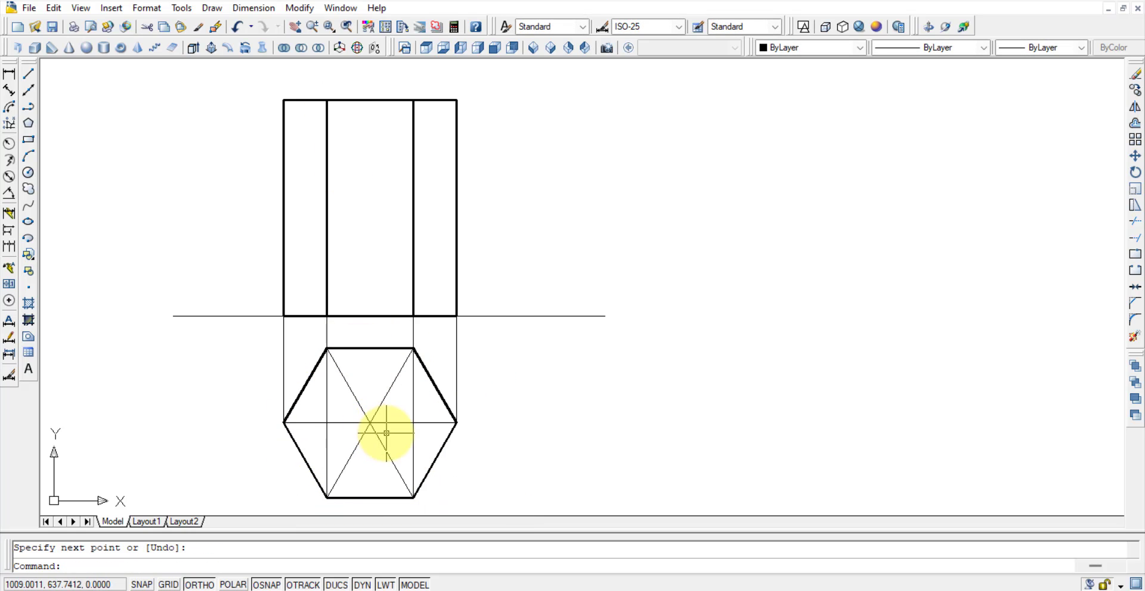
# Delete the three diagonals inside the hexagon.
pyautogui.click(384, 430)
pyautogui.click(358, 406)
pyautogui.press('Delete')
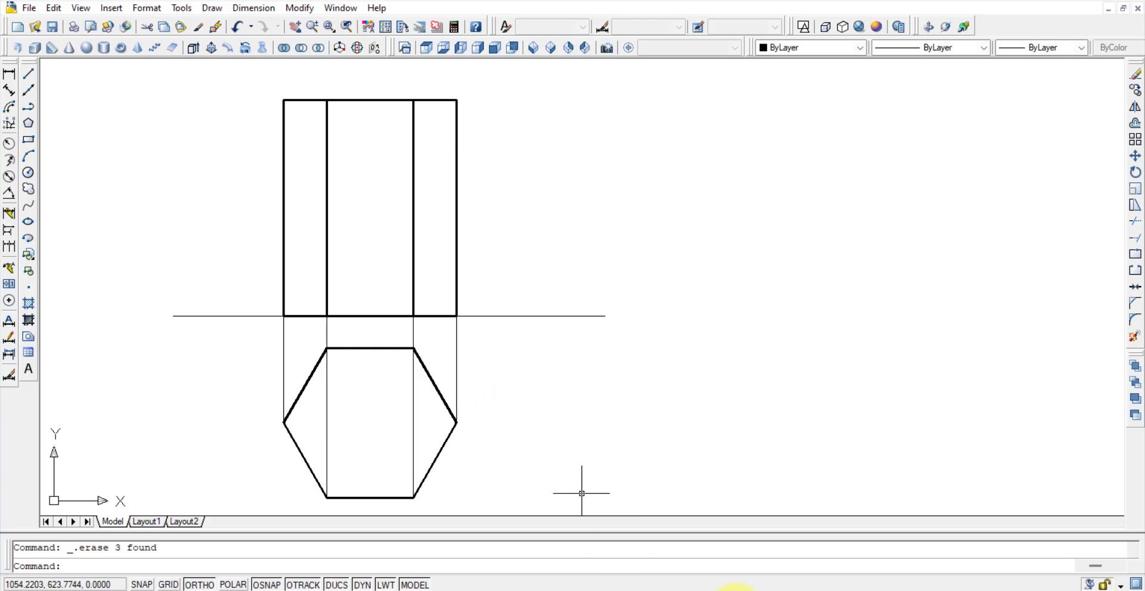
# Review in Word how problem 30 defines the cutting plane, and return to the AutoCAD drawing.
pyautogui.hotkey('alt', 'Tab')
pyautogui.moveTo(873, 371); pyautogui.dragTo(169, 292)
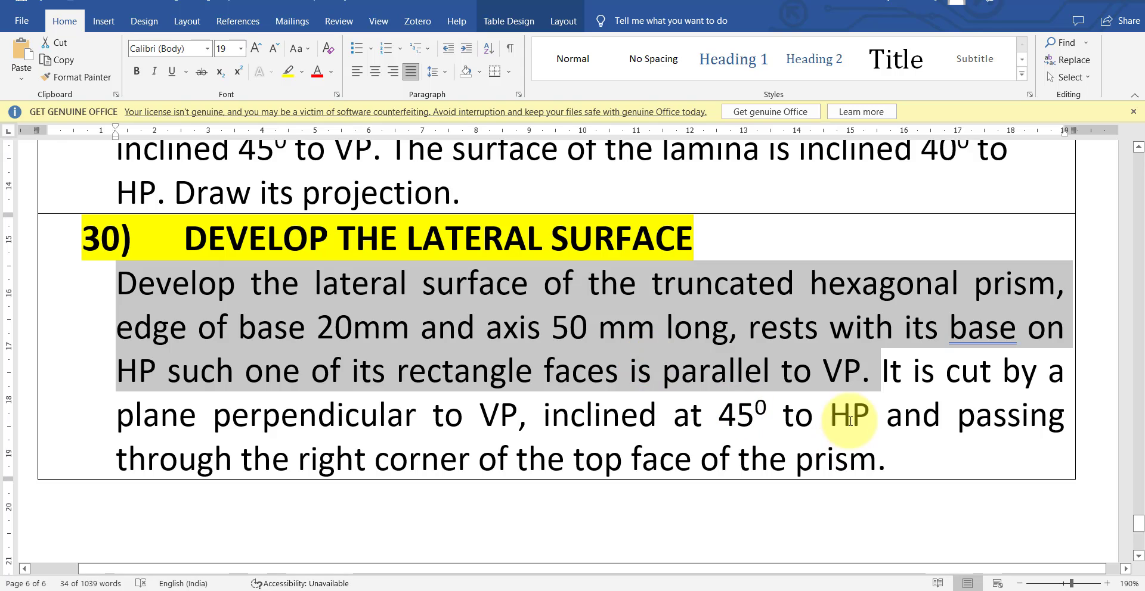
pyautogui.moveTo(881, 372); pyautogui.dragTo(899, 460)
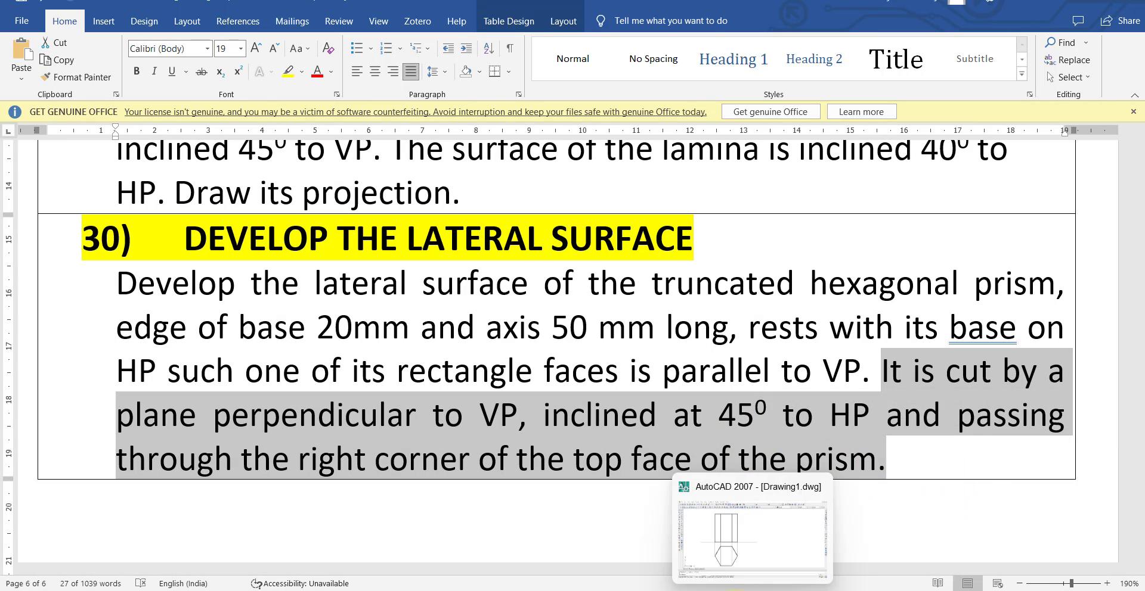
pyautogui.moveTo(720, 589)
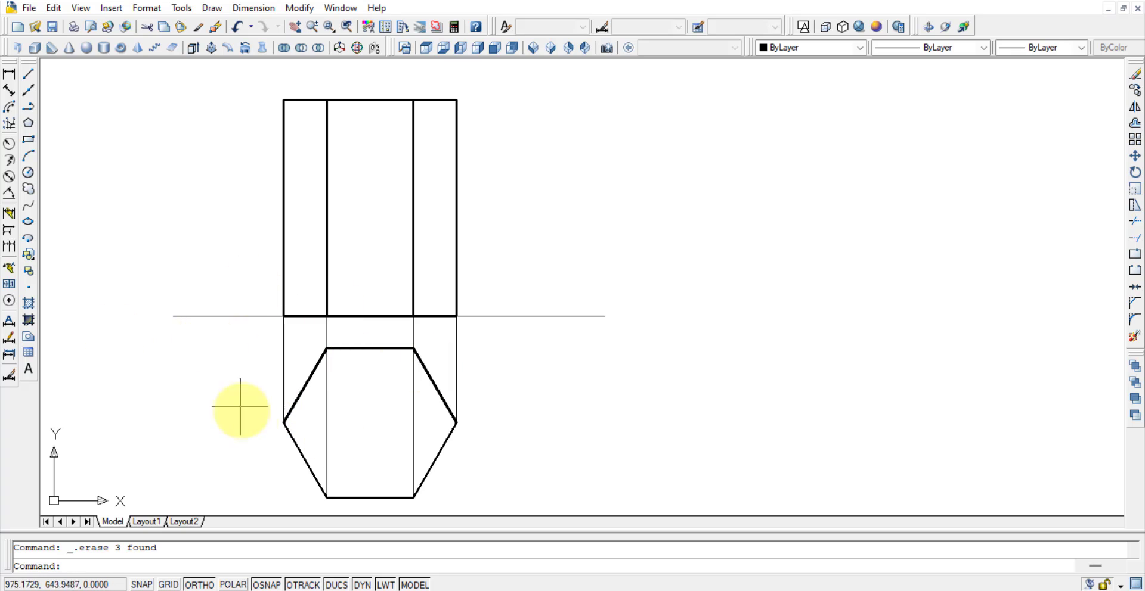
# Extend the reference line with a 100 mm horizontal line to the right from its right end.
pyautogui.click(28, 74)
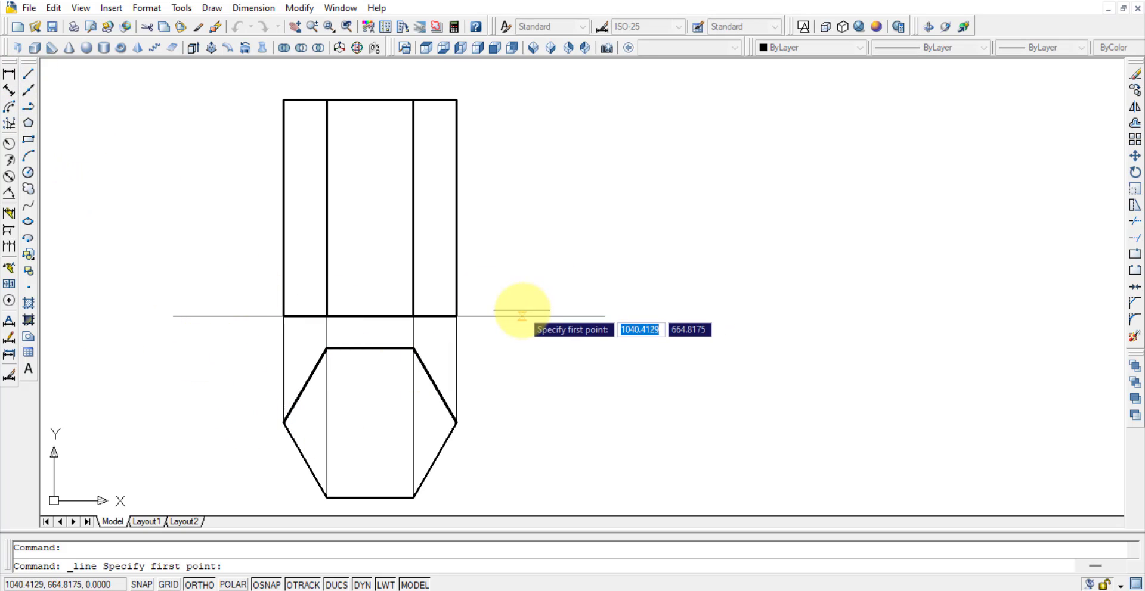
pyautogui.click(606, 315)
pyautogui.write('100')
pyautogui.press('Return')
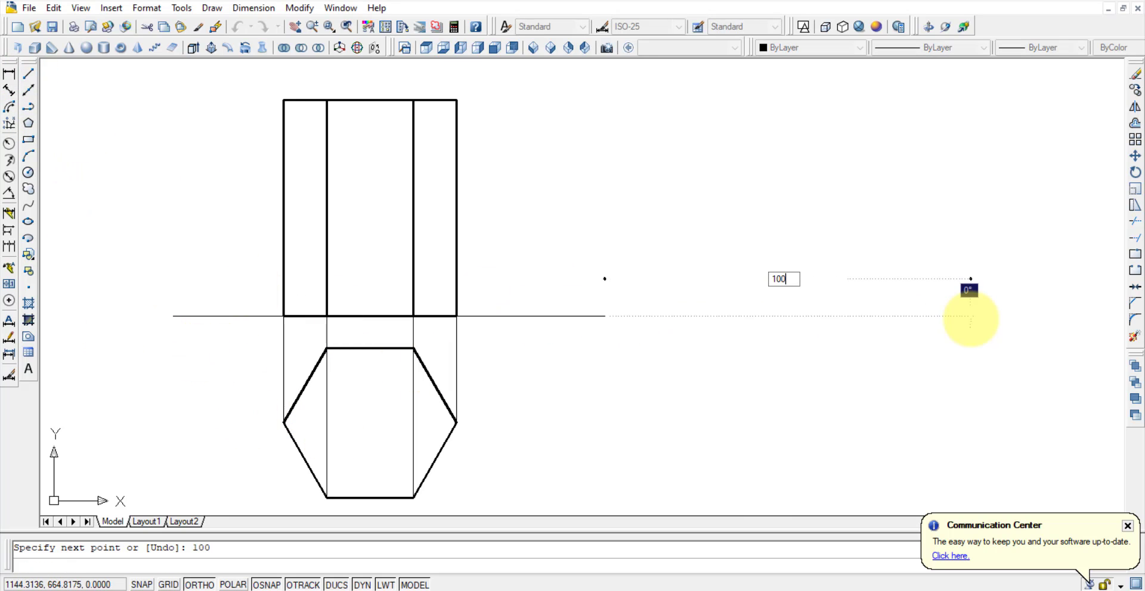
pyautogui.press('Escape')
# Rotate the 100 mm extension line by 45° about its left end on the reference line.
pyautogui.click(842, 341)
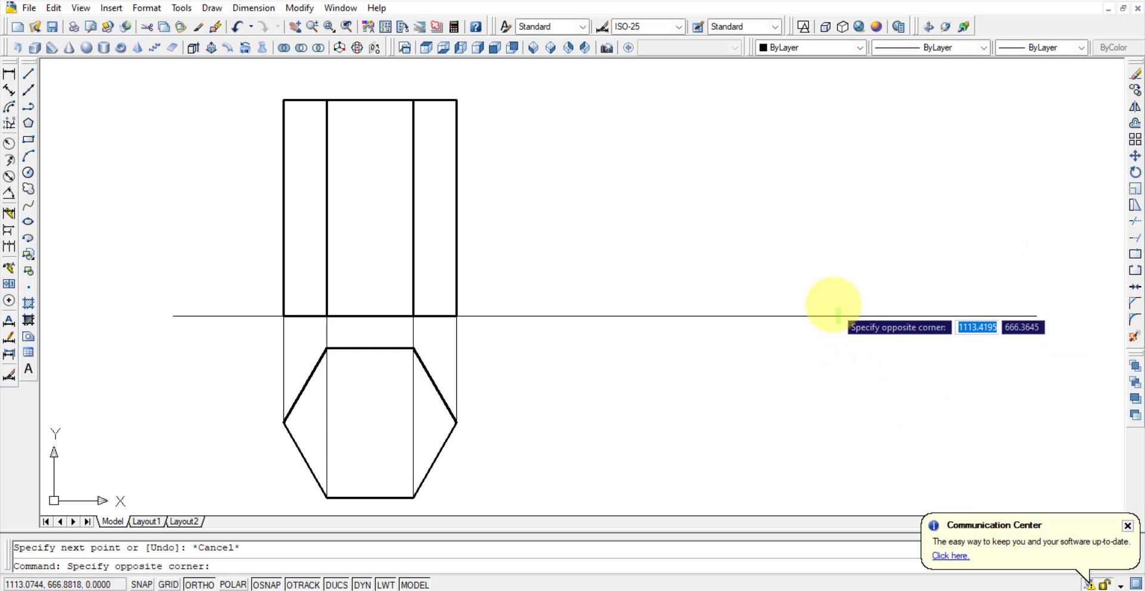
pyautogui.click(833, 301)
pyautogui.click(605, 316)
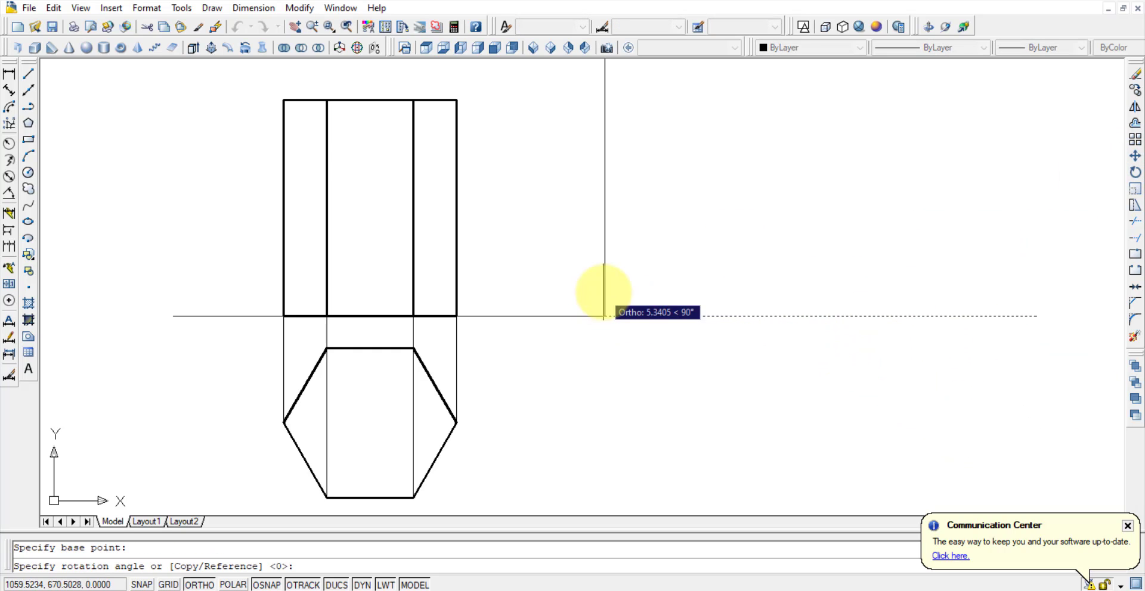
pyautogui.write('45')
pyautogui.press('Return')
# Move the inclined line horizontally across the front view, with its lower end on the reference line.
pyautogui.click(685, 271)
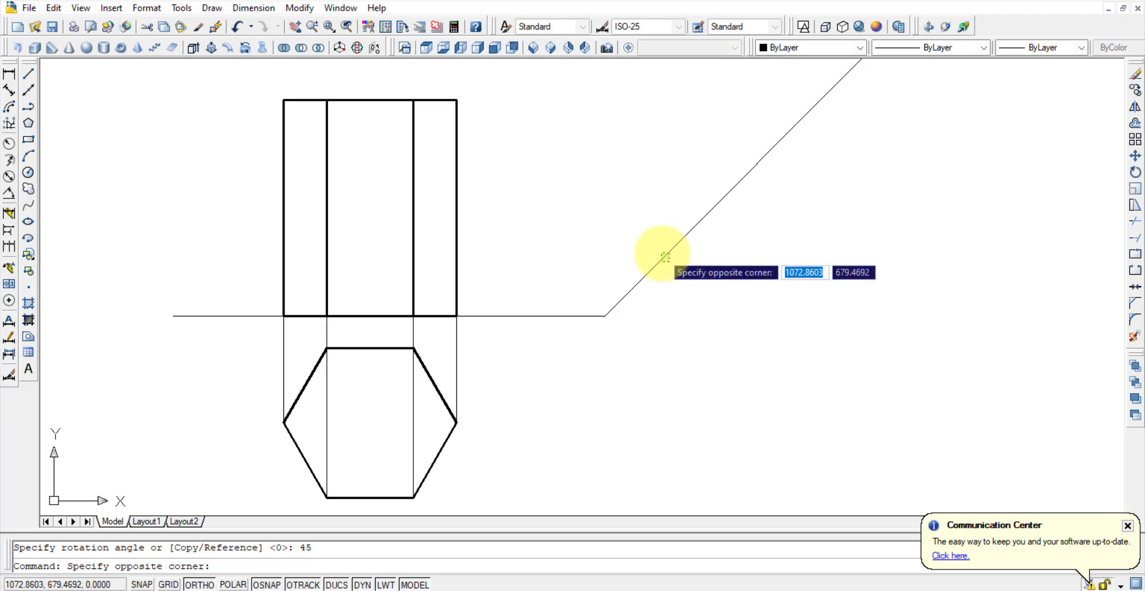
pyautogui.click(659, 256)
pyautogui.click(757, 164)
pyautogui.click(373, 203)
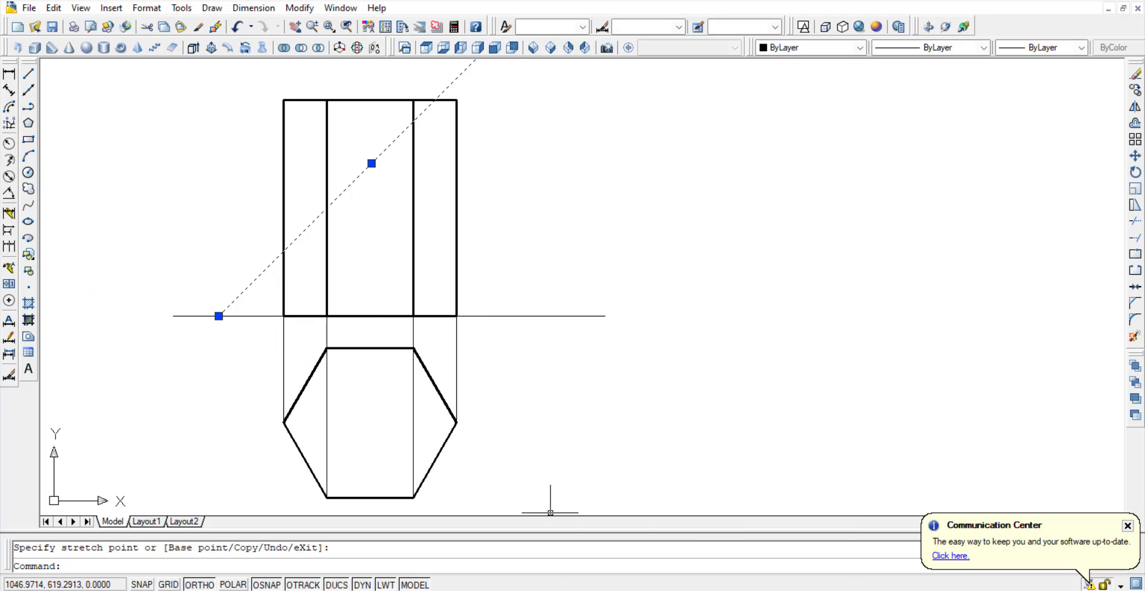
# Review in Word which corner of the prism's top face the cutting plane passes through, and return to the AutoCAD drawing.
pyautogui.moveTo(686, 589)
pyautogui.click(664, 562)
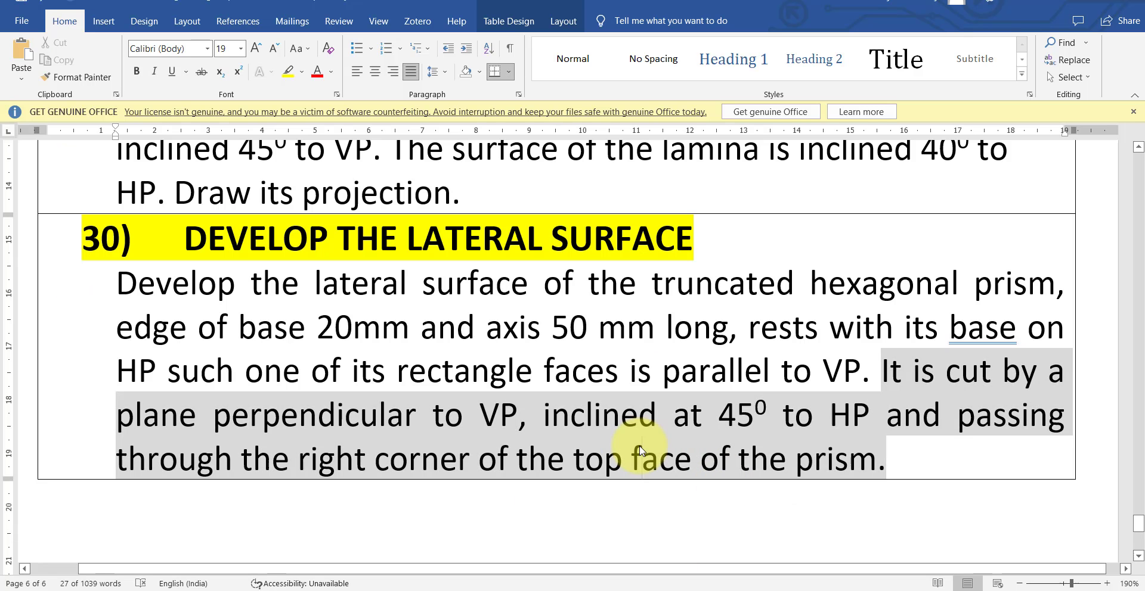
pyautogui.click(640, 450)
pyautogui.moveTo(286, 470); pyautogui.dragTo(822, 468)
pyautogui.moveTo(746, 589)
pyautogui.click(691, 552)
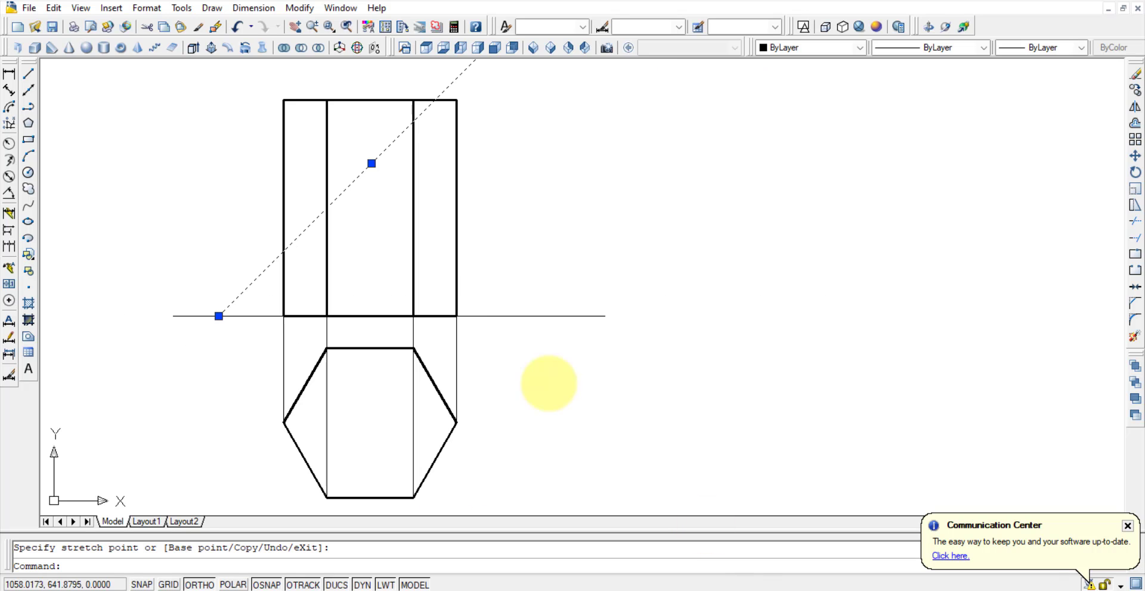
# Move the inclined line by its midpoint onto the upper right corner of the front view.
pyautogui.moveTo(548, 383); pyautogui.dragTo(427, 256, button='middle')
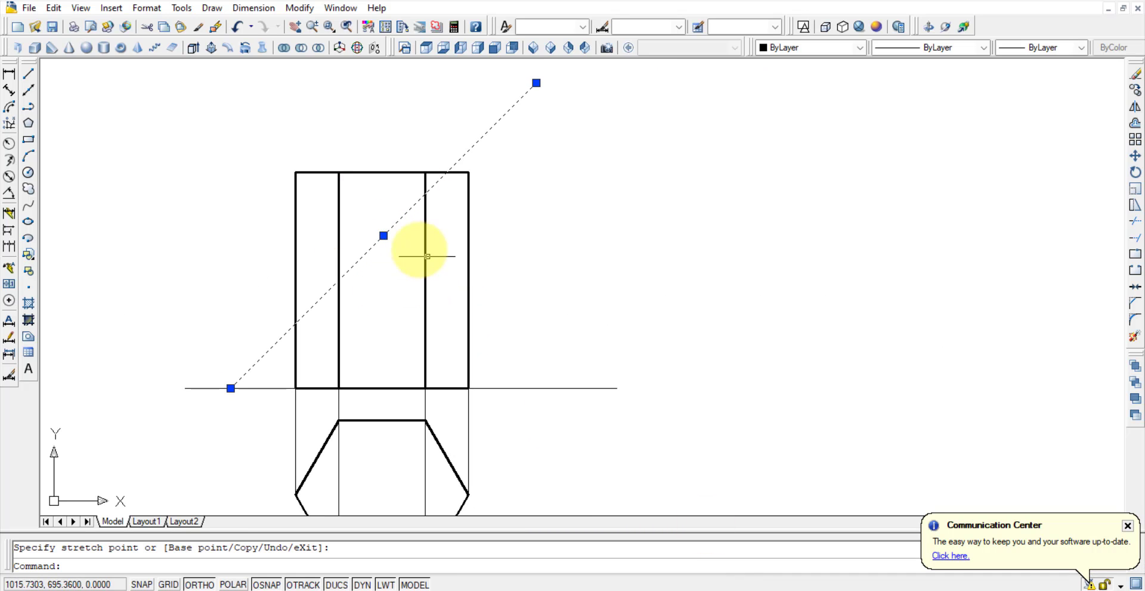
pyautogui.click(383, 236)
pyautogui.click(469, 172)
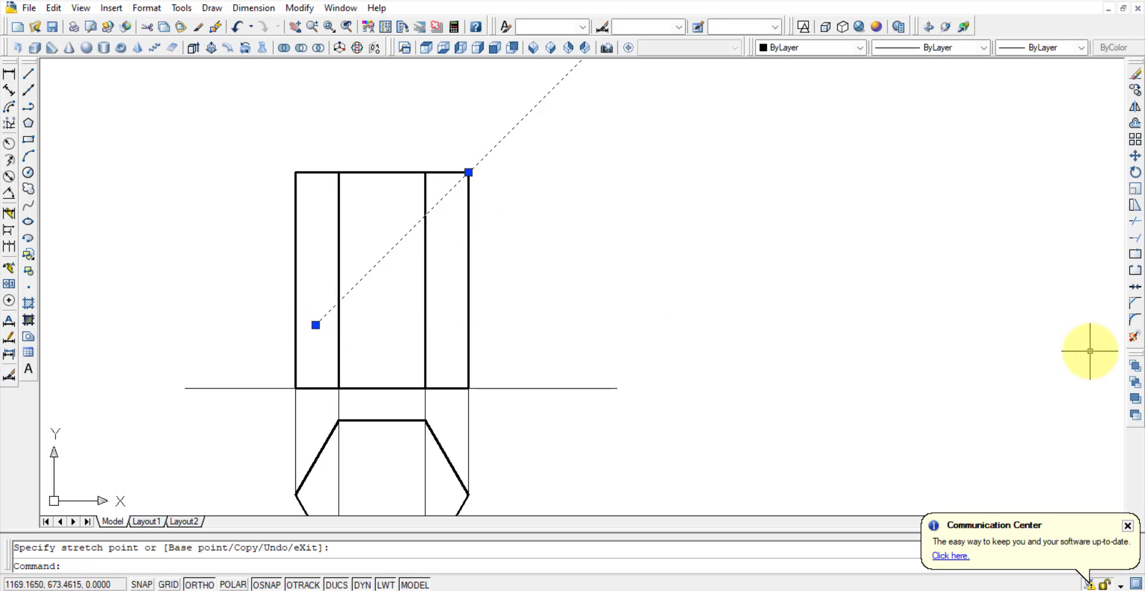
# Extend the inclined cutting line's lower end past the prism's left edge to the reference line.
pyautogui.click(1133, 239)
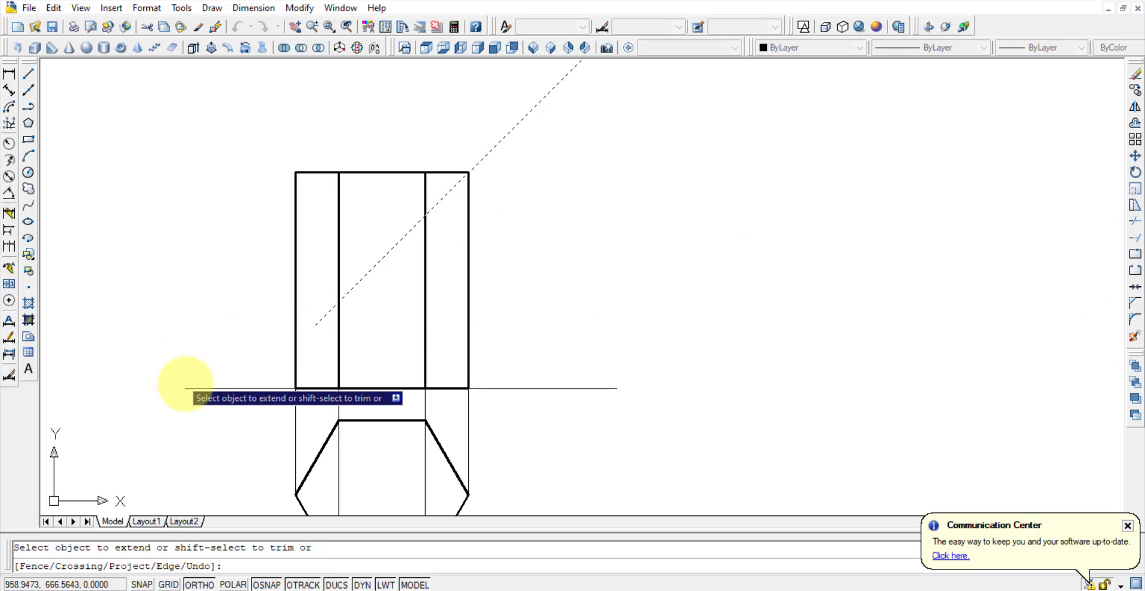
pyautogui.press('Escape')
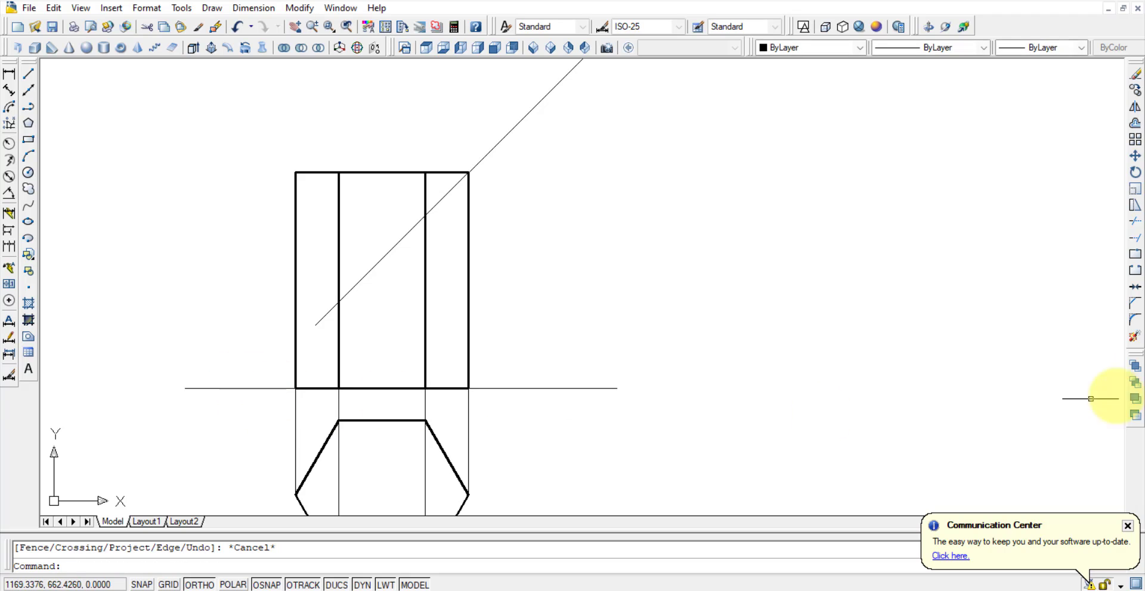
pyautogui.click(1136, 241)
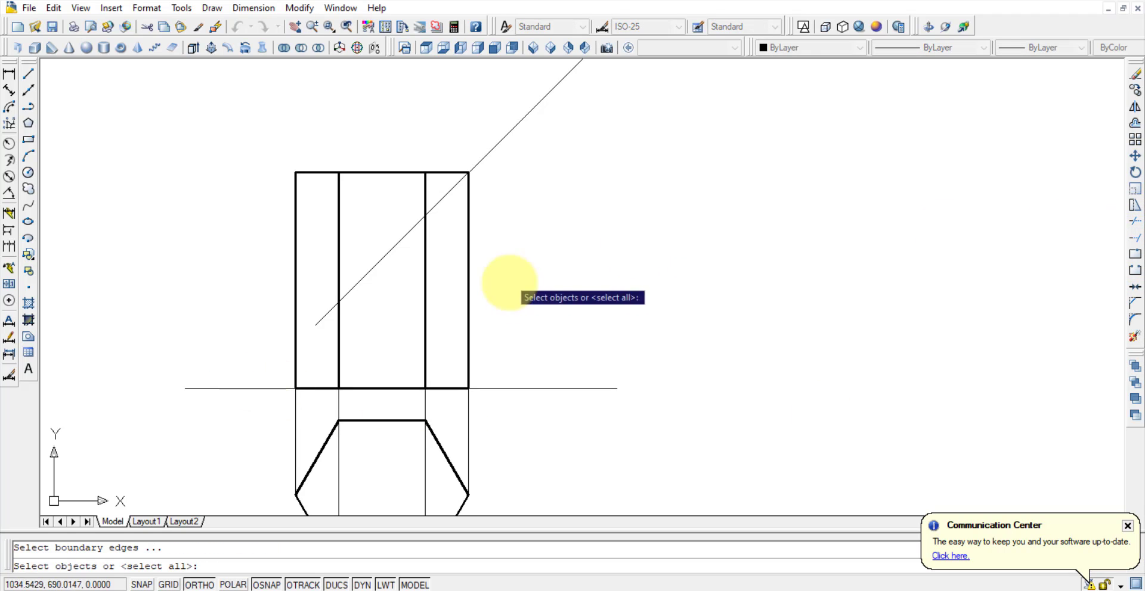
pyautogui.click(556, 434)
pyautogui.click(213, 242)
pyautogui.press('Return')
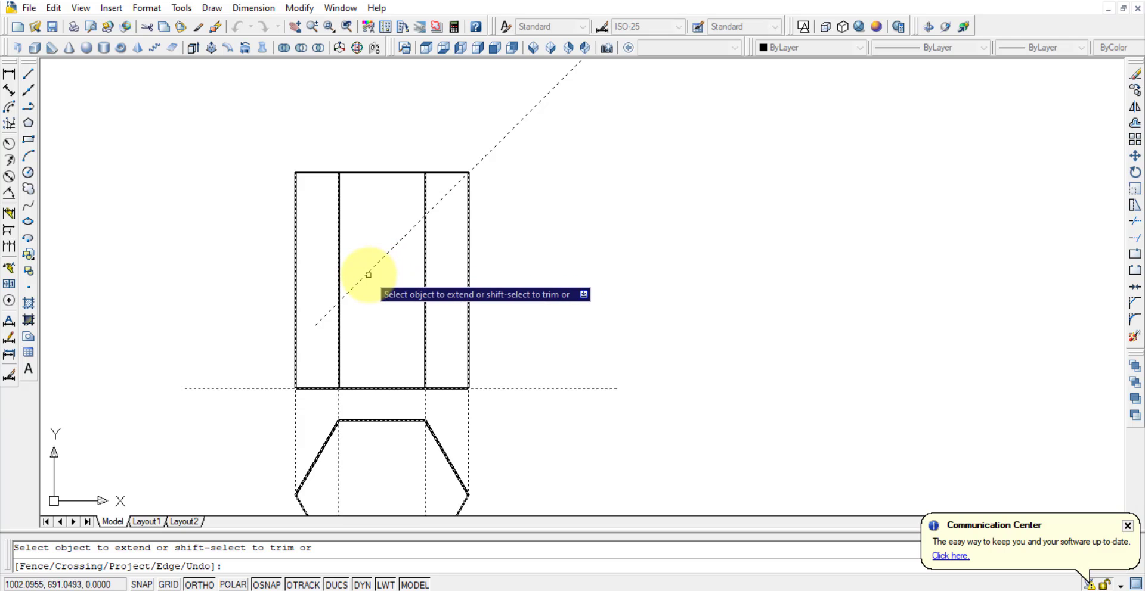
pyautogui.click(319, 322)
pyautogui.click(299, 344)
pyautogui.press('Escape')
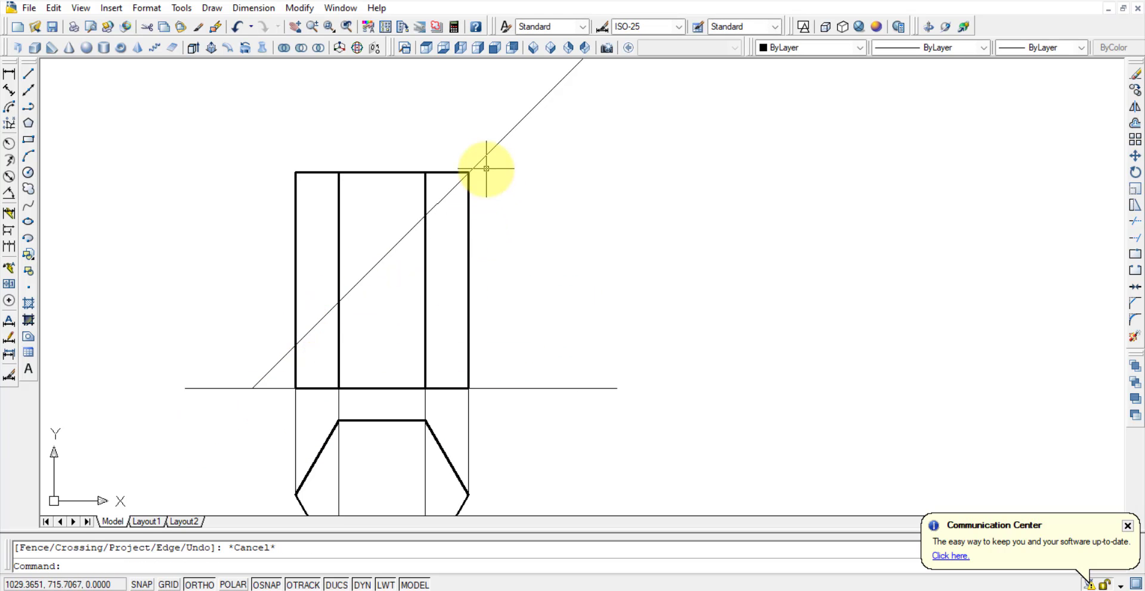
# Change the four vertical edges of the front view to a thin lineweight, together with the cutting line.
pyautogui.click(476, 174)
pyautogui.moveTo(585, 194); pyautogui.dragTo(535, 321, button='middle')
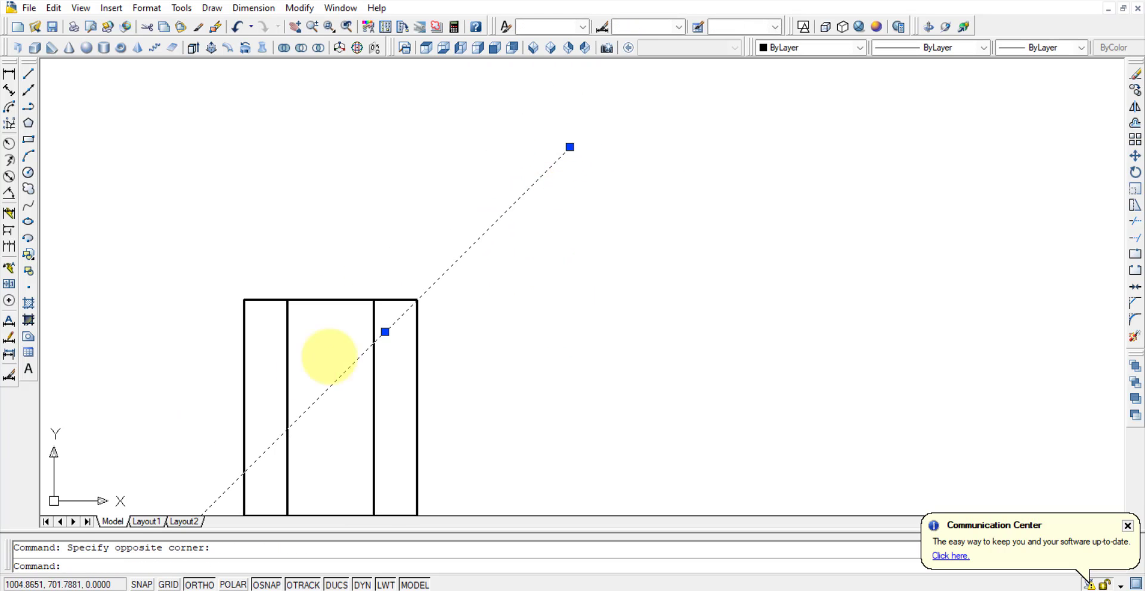
pyautogui.moveTo(471, 344); pyautogui.dragTo(489, 215, button='middle')
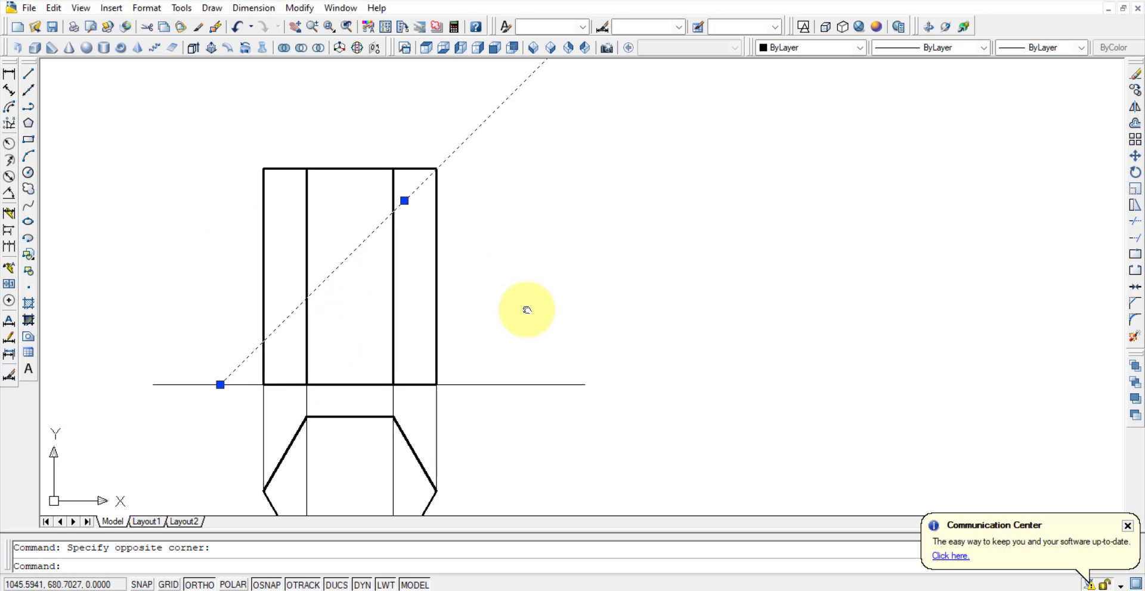
pyautogui.moveTo(523, 309)
pyautogui.mouseDown(button='middle')
pyautogui.moveTo(522, 207)
pyautogui.moveTo(531, 252)
pyautogui.mouseUp(button='middle')
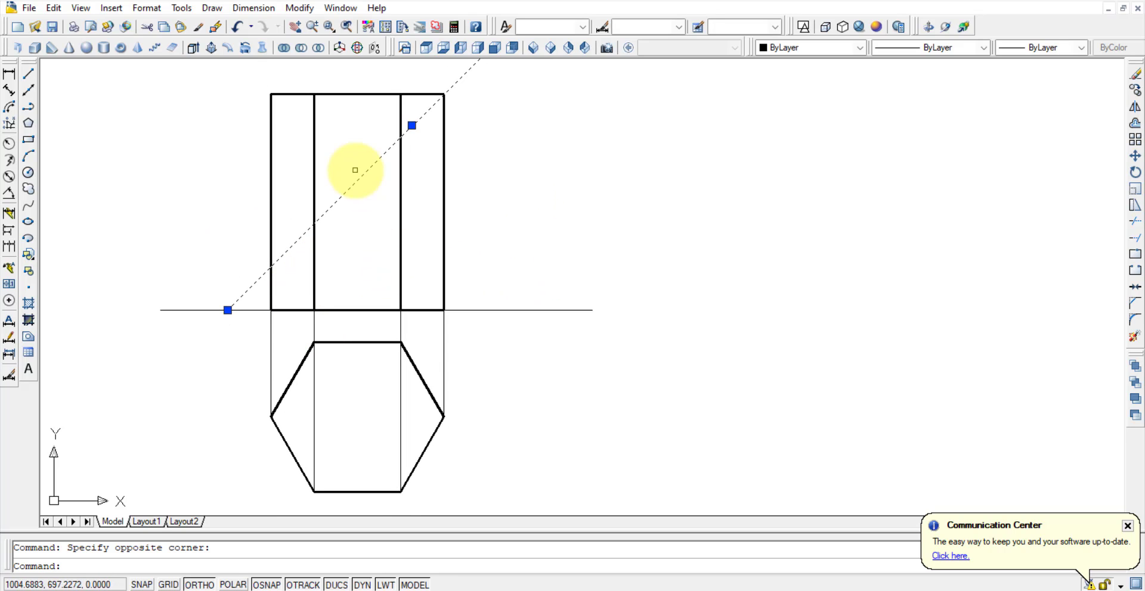
pyautogui.click(481, 230)
pyautogui.click(241, 171)
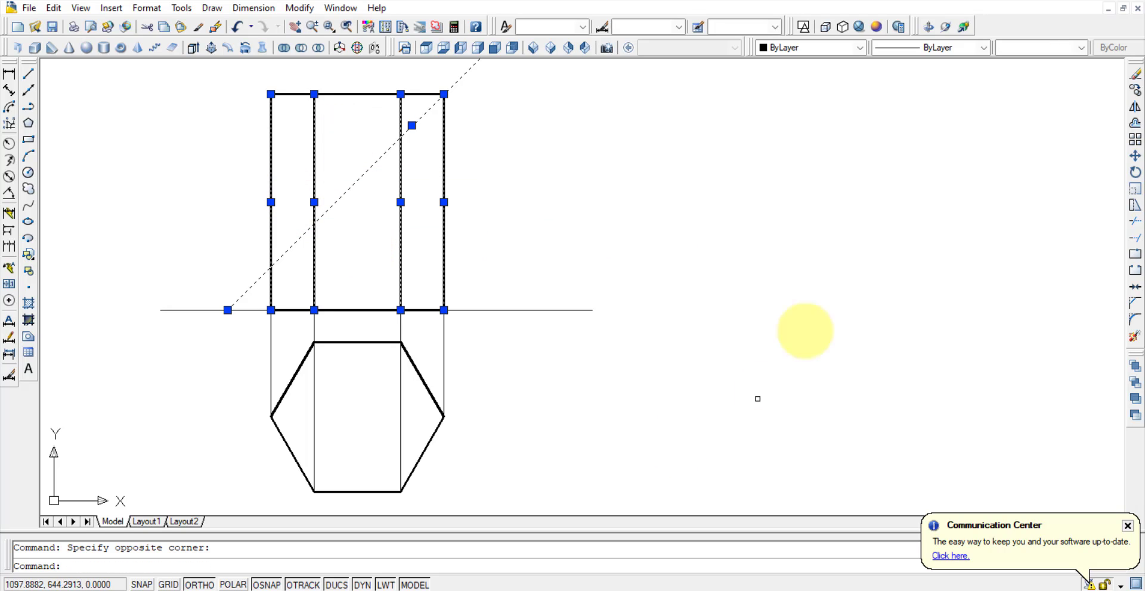
pyautogui.click(1064, 48)
pyautogui.click(1041, 75)
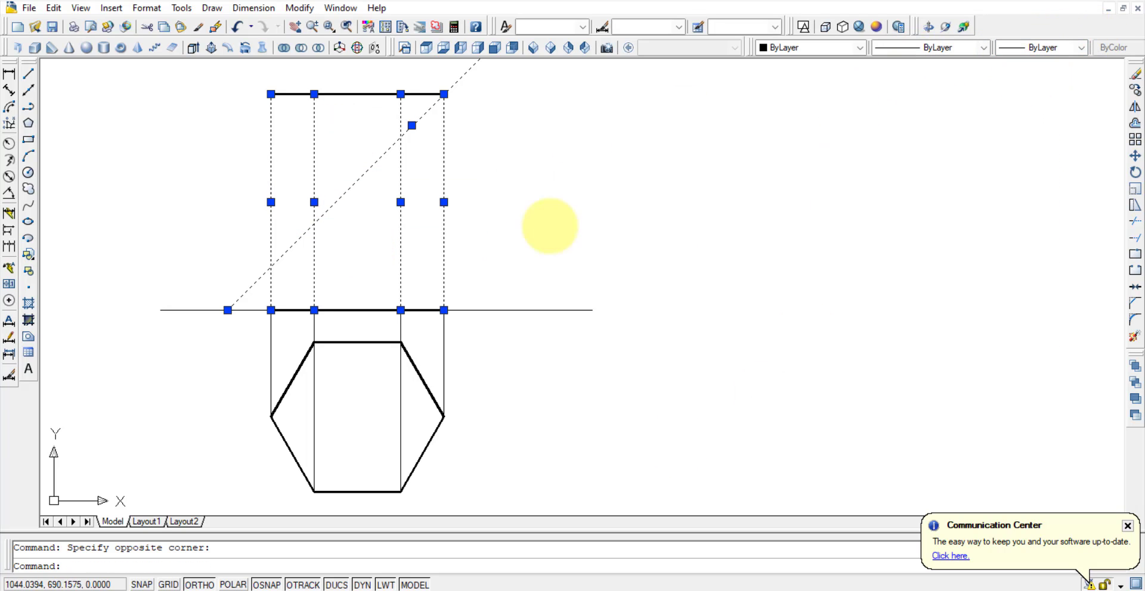
pyautogui.press('Escape')
# Change the front view's top and base edges to the same thin lineweight.
pyautogui.click(334, 93)
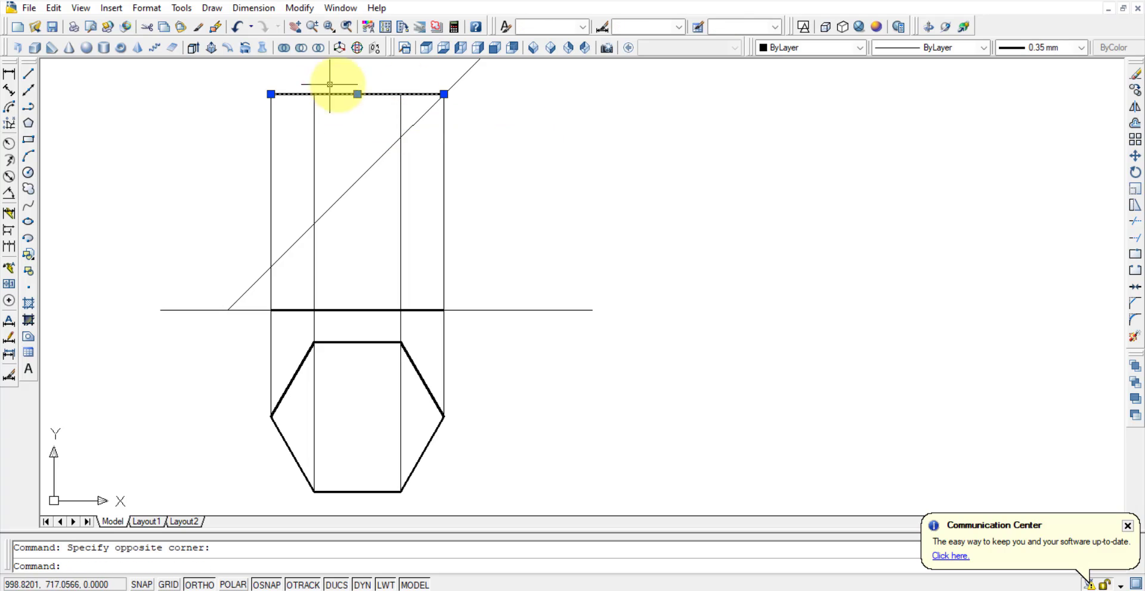
pyautogui.click(384, 313)
pyautogui.click(385, 311)
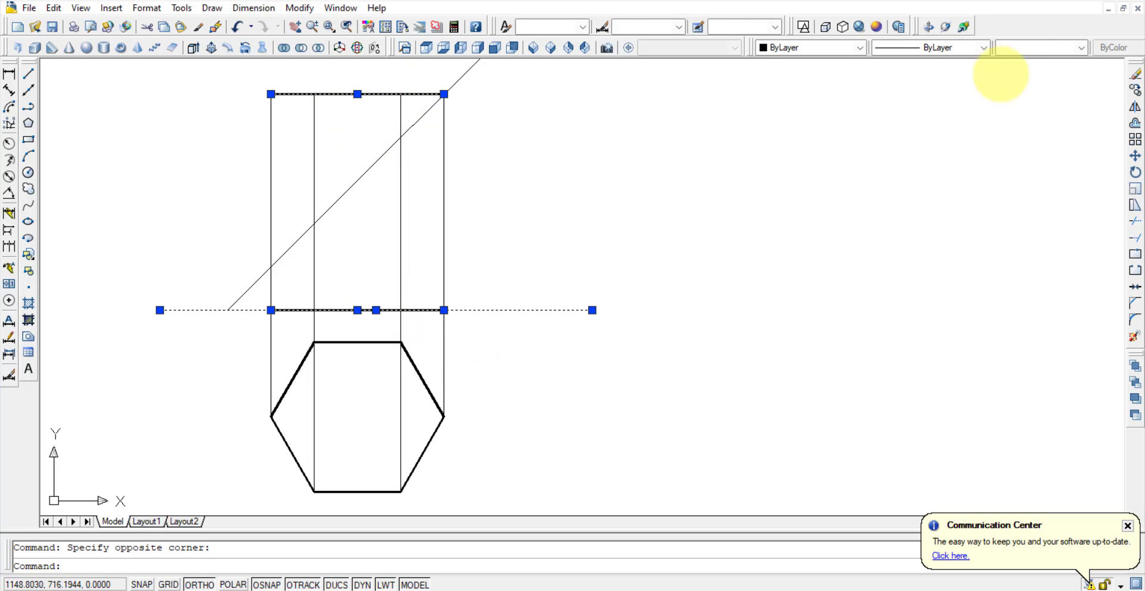
pyautogui.click(1009, 49)
pyautogui.click(1031, 66)
pyautogui.press('Escape')
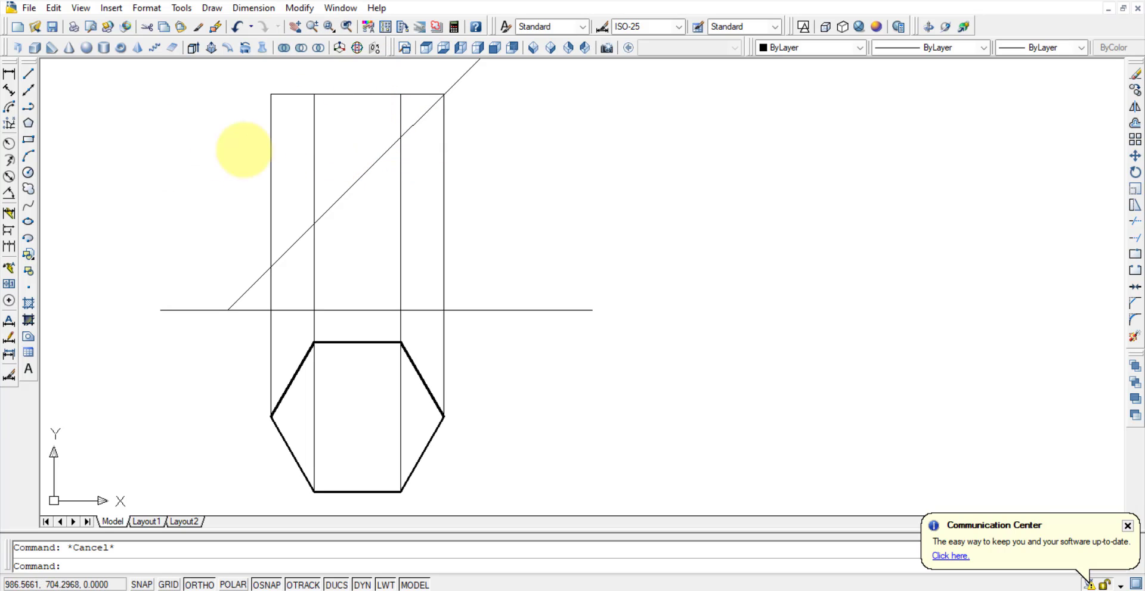
# Trace the truncated prism's outline in the front view with lines along the base, both outer edges and the cutting line.
pyautogui.click(28, 74)
pyautogui.click(271, 310)
pyautogui.click(272, 267)
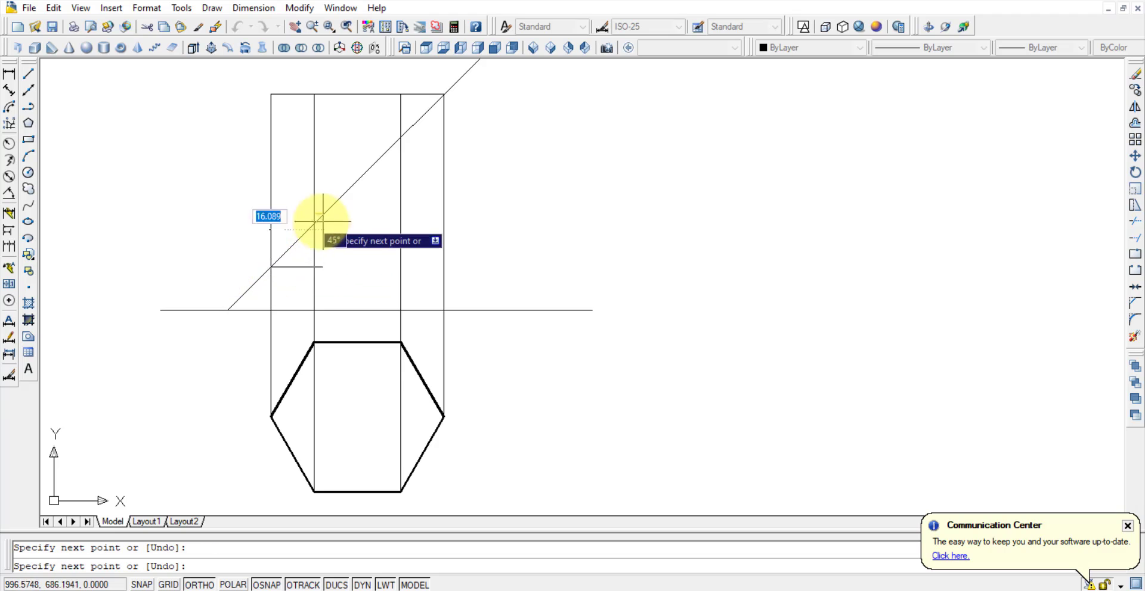
pyautogui.click(444, 95)
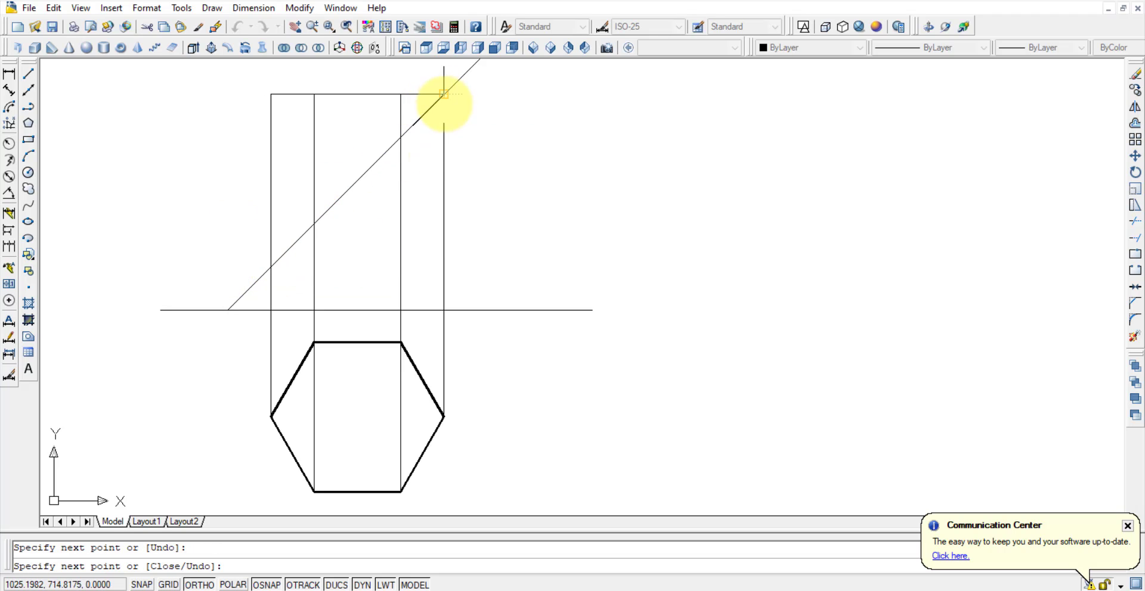
pyautogui.click(444, 310)
pyautogui.click(271, 310)
pyautogui.press('Return')
# Draw the two inner vertical edges of the truncated prism between the base and the cutting line.
pyautogui.press('Return')
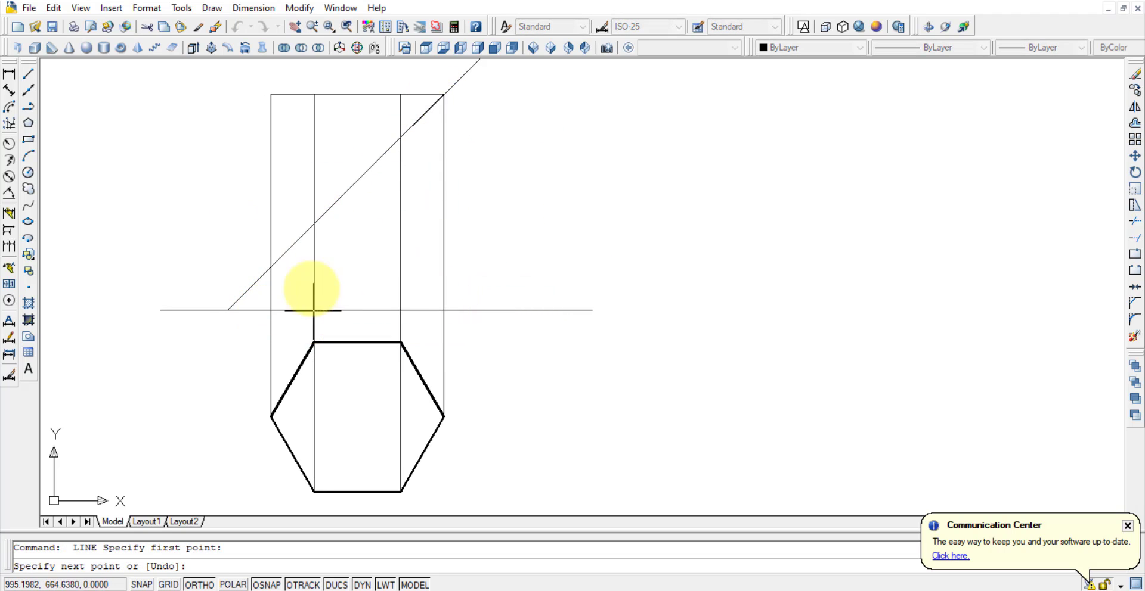
pyautogui.click(314, 310)
pyautogui.press('Return')
pyautogui.press('Return')
pyautogui.click(400, 310)
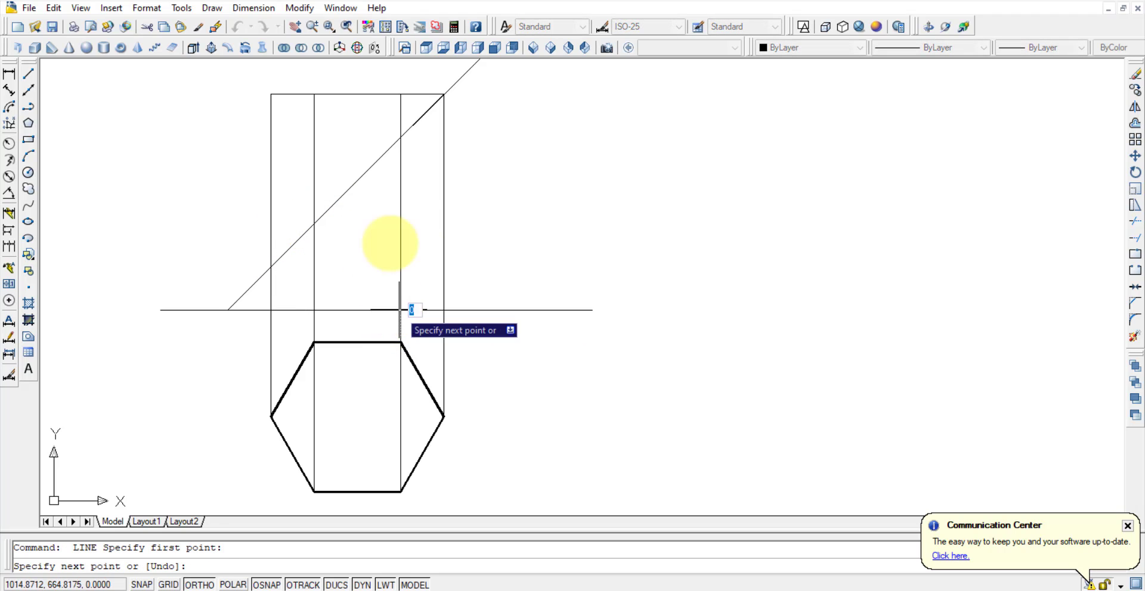
pyautogui.press('Return')
# Set the lineweight of the truncated front view's base, vertical edges and sloping cut edge to 0.35 mm.
pyautogui.click(518, 251)
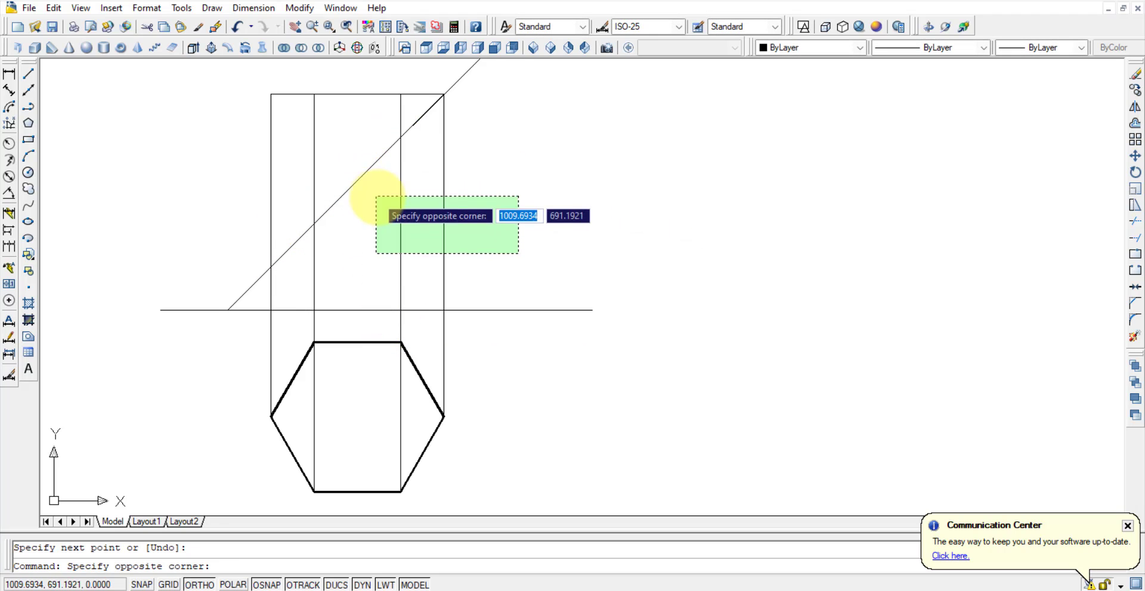
pyautogui.click(375, 194)
pyautogui.click(226, 107)
pyautogui.click(554, 326)
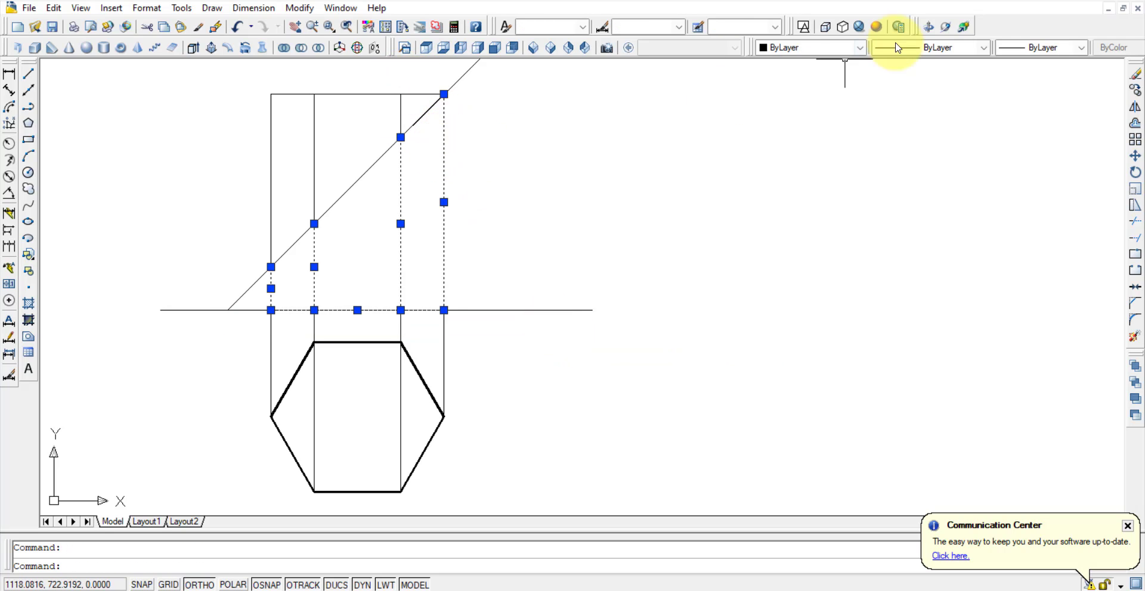
pyautogui.click(1041, 48)
pyautogui.click(1036, 173)
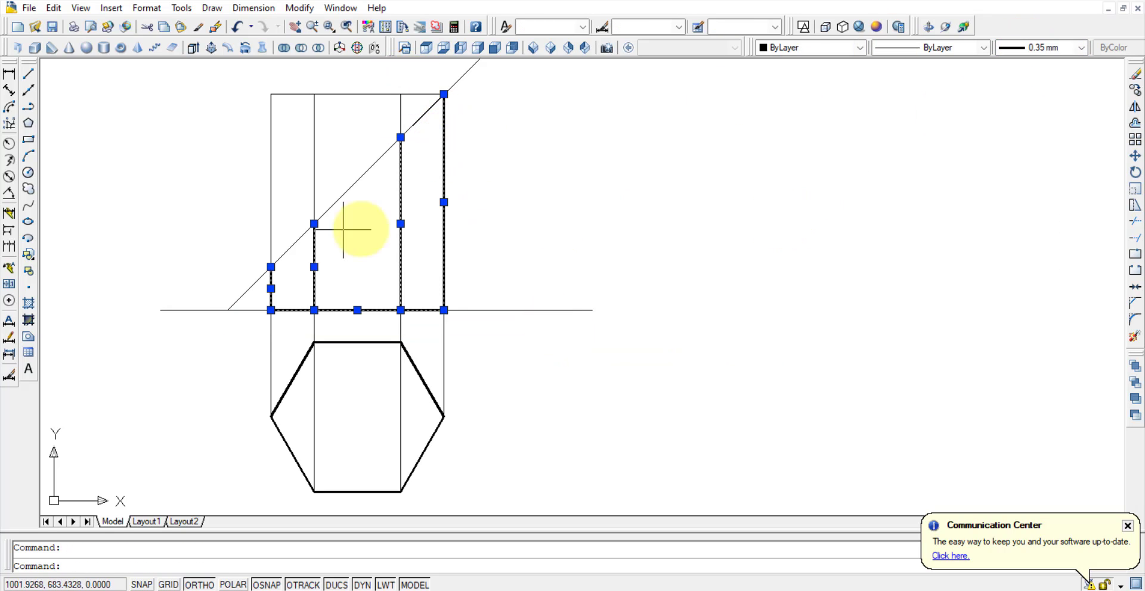
pyautogui.press('Escape')
pyautogui.click(337, 203)
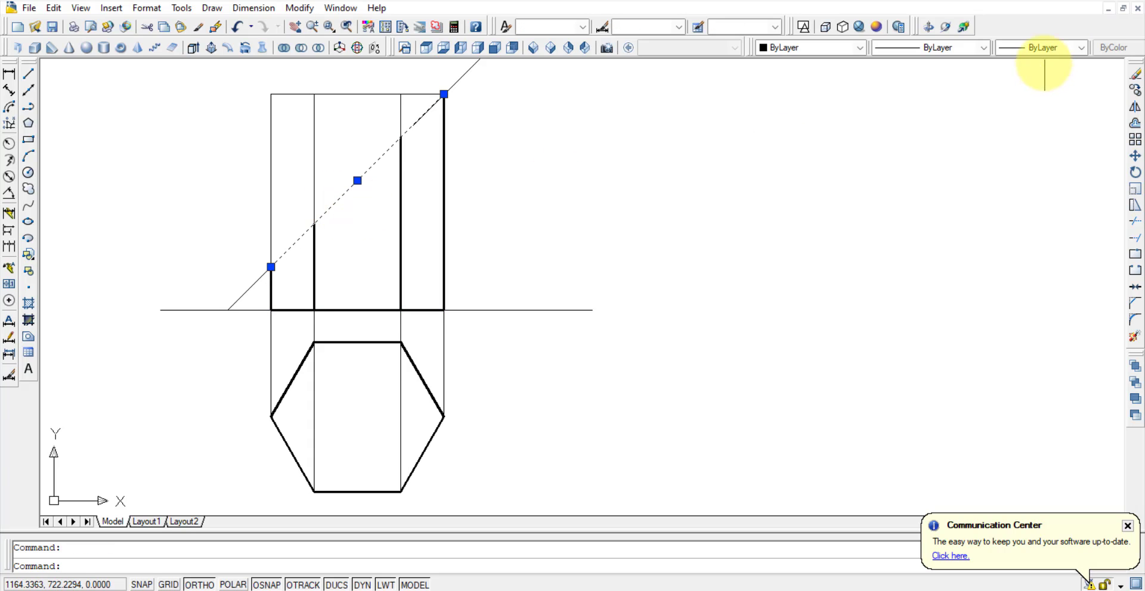
pyautogui.click(1040, 47)
pyautogui.click(1036, 172)
pyautogui.press('Escape')
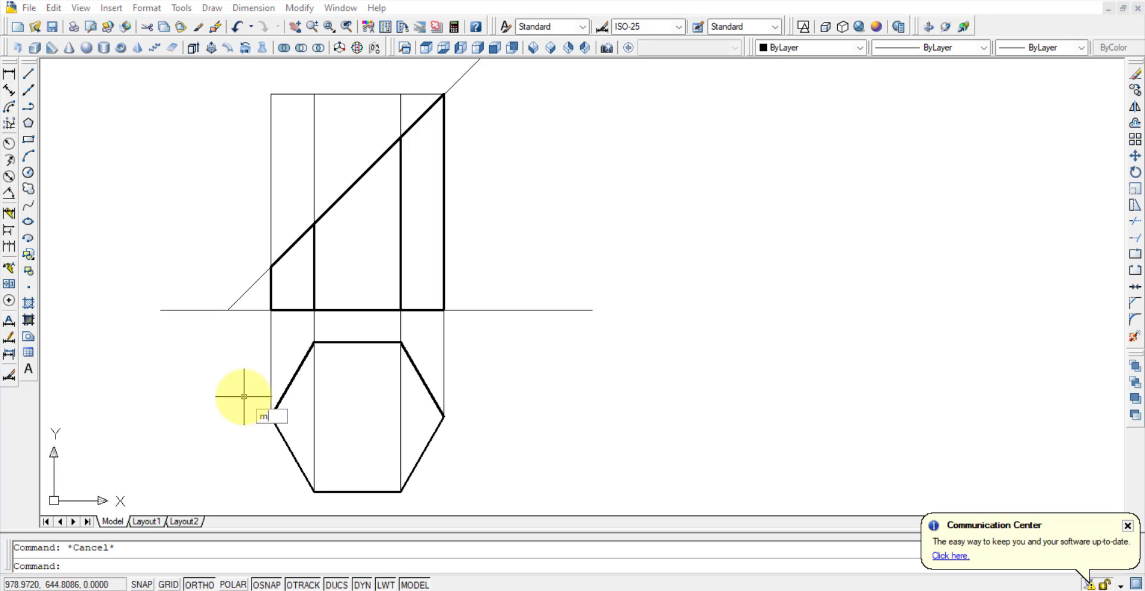
# Add the multiline text label "a(1)" with text height 5 near the hexagon's left corner.
pyautogui.write('t')
pyautogui.press('Return')
pyautogui.click(234, 417)
pyautogui.click(252, 420)
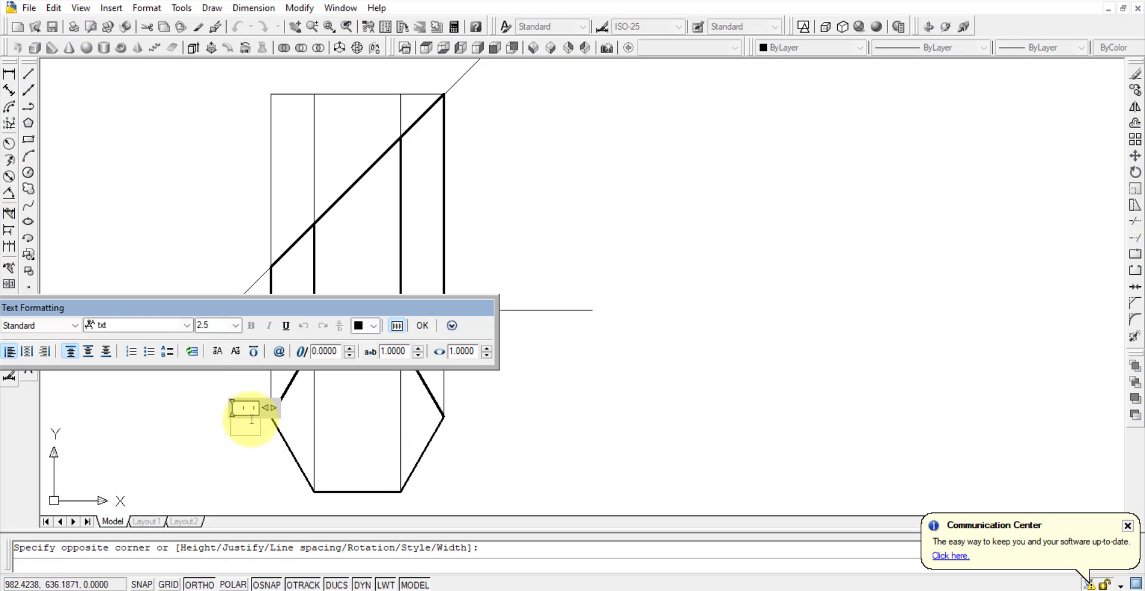
pyautogui.moveTo(308, 310); pyautogui.dragTo(408, 264)
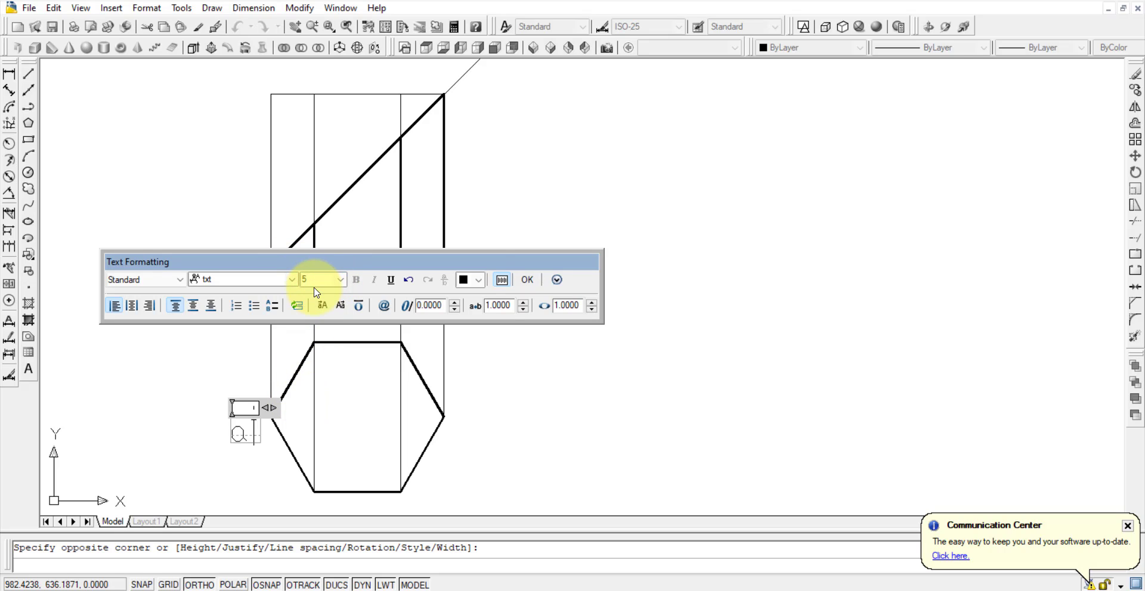
pyautogui.click(540, 291)
pyautogui.doubleClick(238, 430)
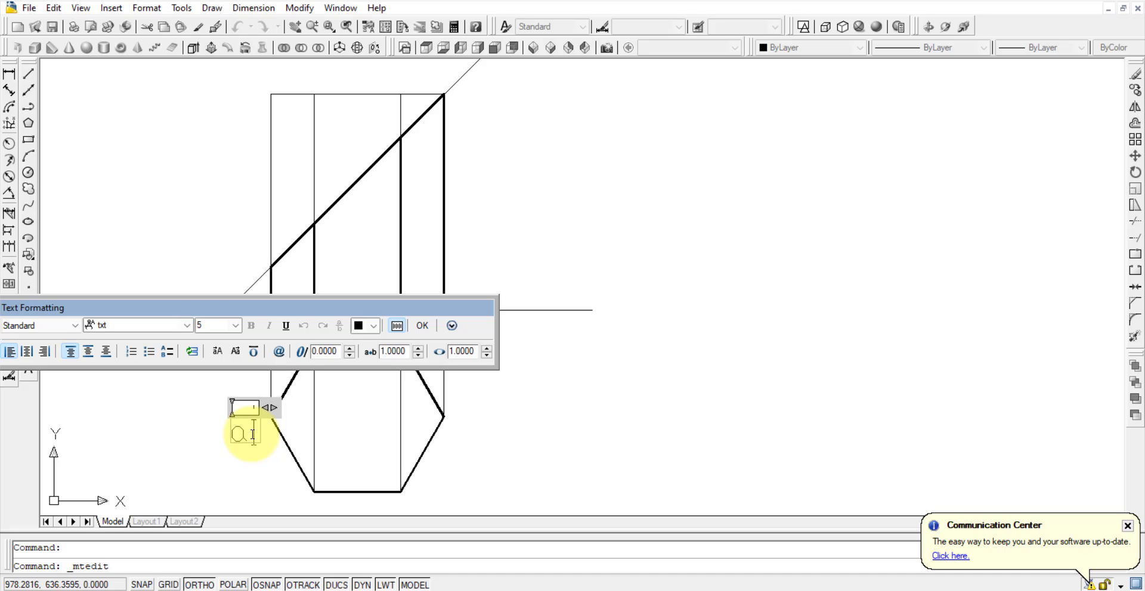
pyautogui.click(378, 467)
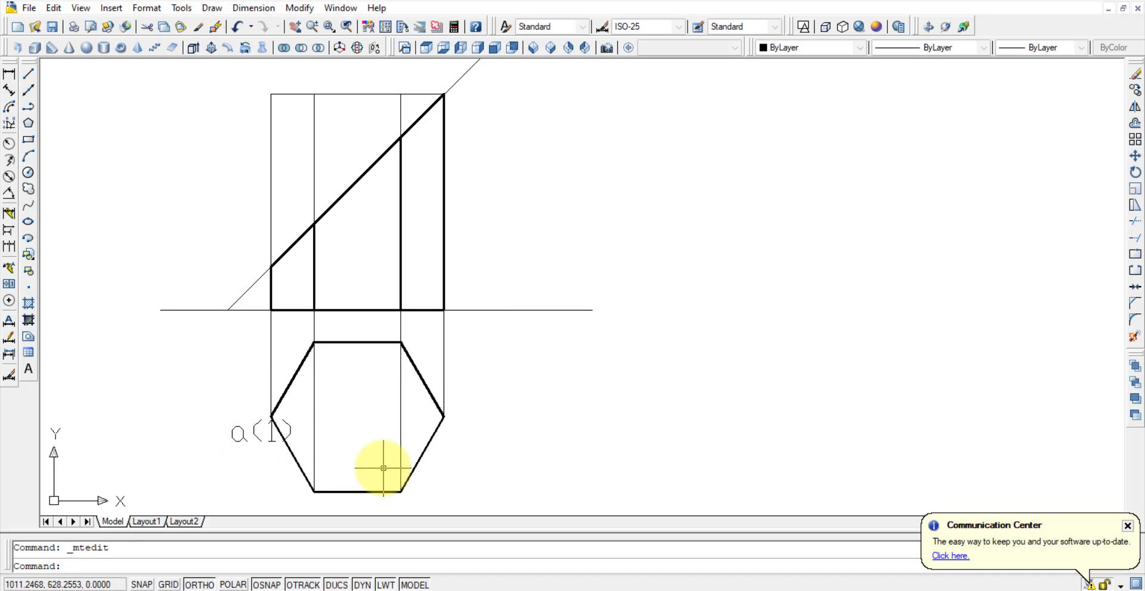
# Move the "a(1)" label horizontally to the left so it clears the hexagon.
pyautogui.moveTo(242, 434); pyautogui.dragTo(238, 439)
pyautogui.click(232, 420)
pyautogui.click(213, 419)
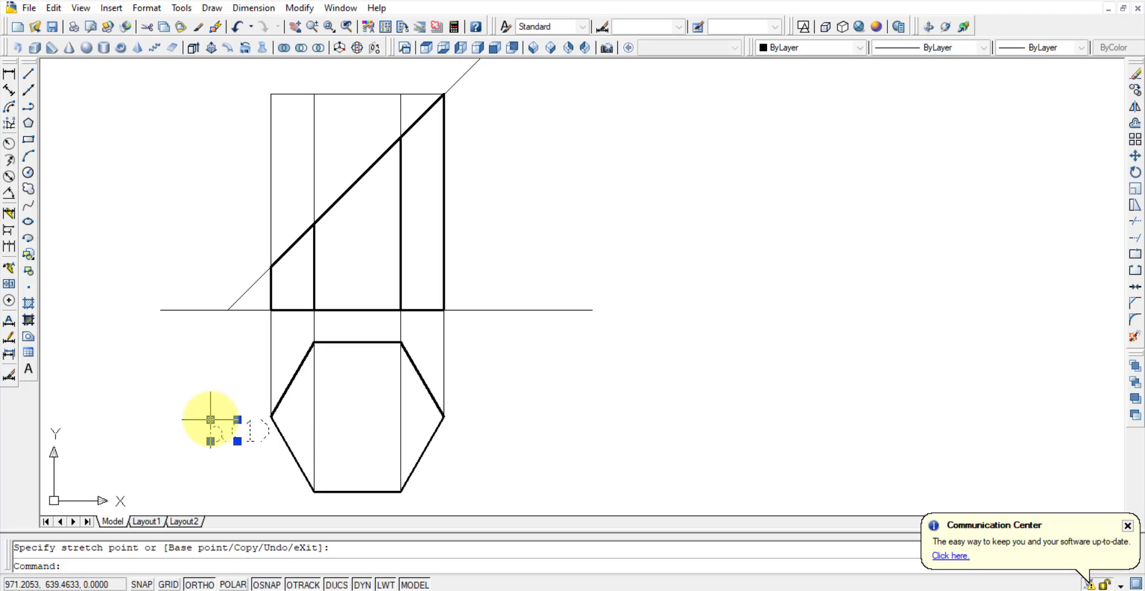
# Copy the "a(1)" label to the hexagon's lower-left corner and change its text to "b(2)".
pyautogui.hotkey('ctrl', 'c')
pyautogui.hotkey('ctrl', 'v')
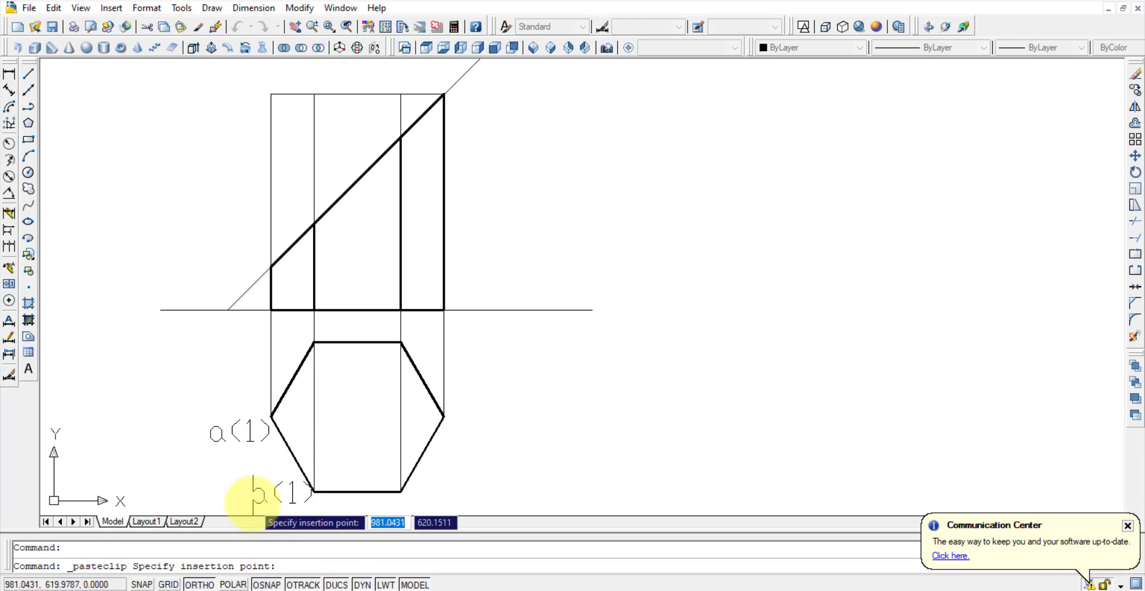
pyautogui.click(262, 515)
pyautogui.doubleClick(291, 492)
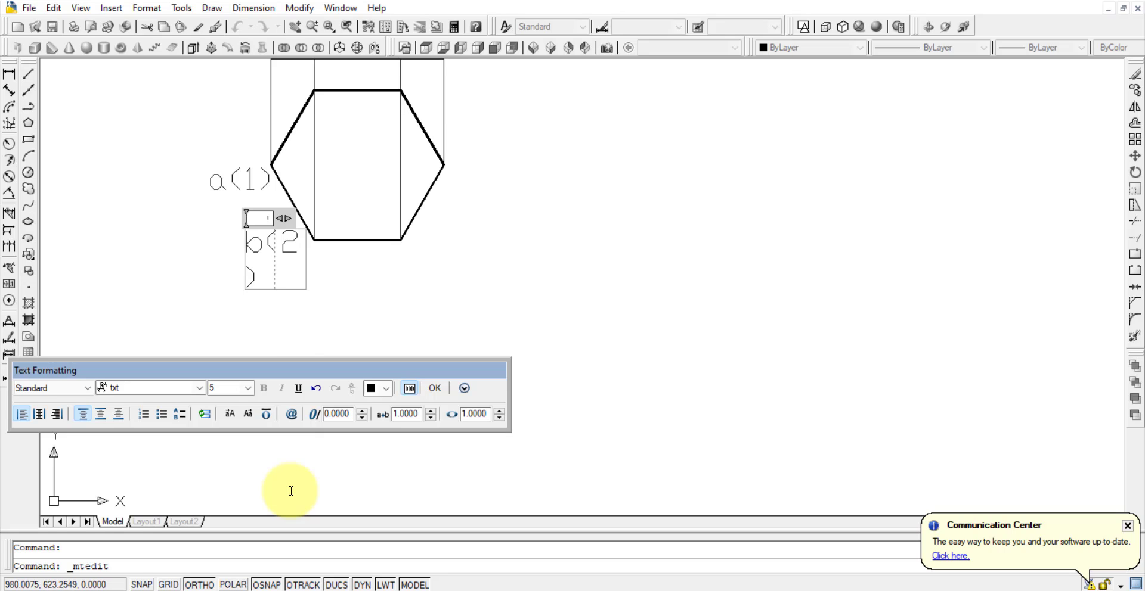
pyautogui.click(382, 334)
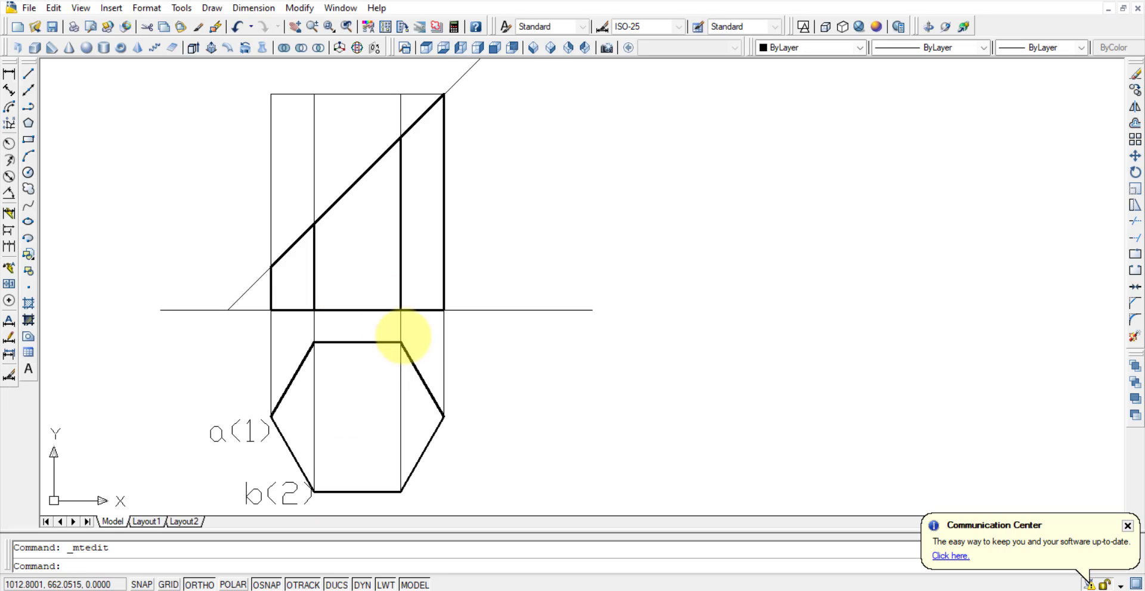
# Place another copy of the label at the hexagon's lower-right corner and change its text to "c(3)".
pyautogui.hotkey('ctrl', 'v')
pyautogui.click(422, 496)
pyautogui.doubleClick(423, 494)
pyautogui.write('a')
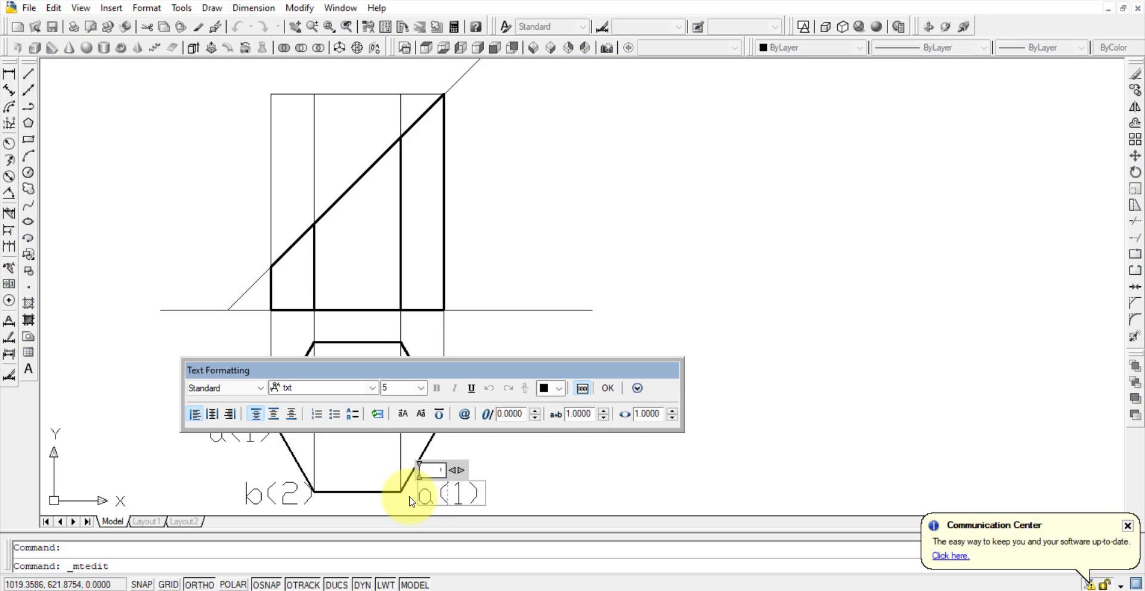
pyautogui.click(568, 483)
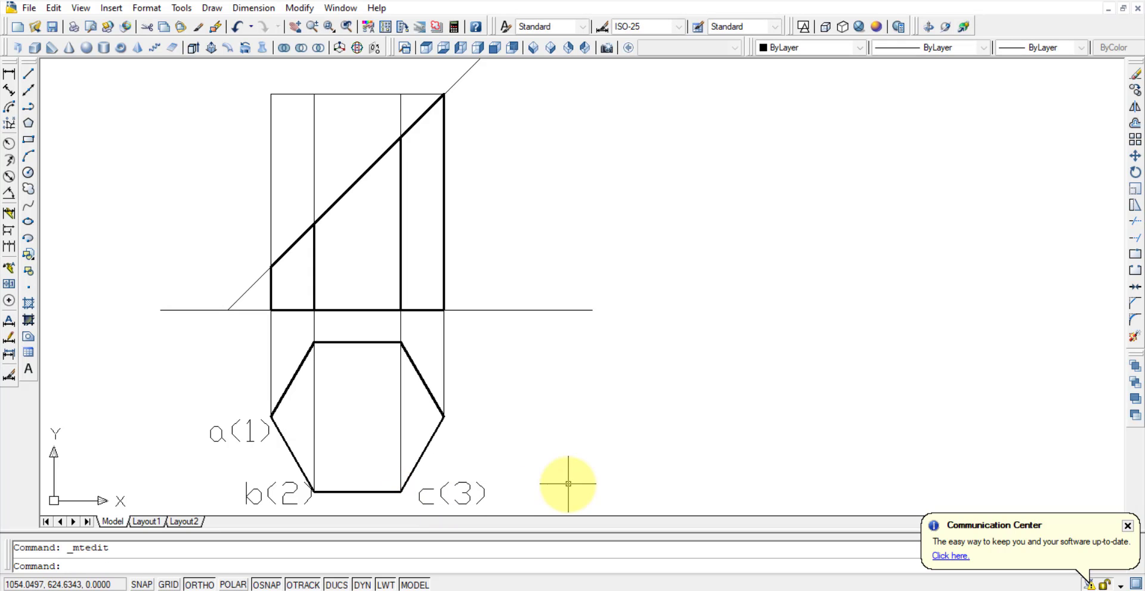
# Place a label copy beside the hexagon's right corner and change its text to "d(4)".
pyautogui.hotkey('ctrl', 'v')
pyautogui.click(463, 424)
pyautogui.click(462, 415)
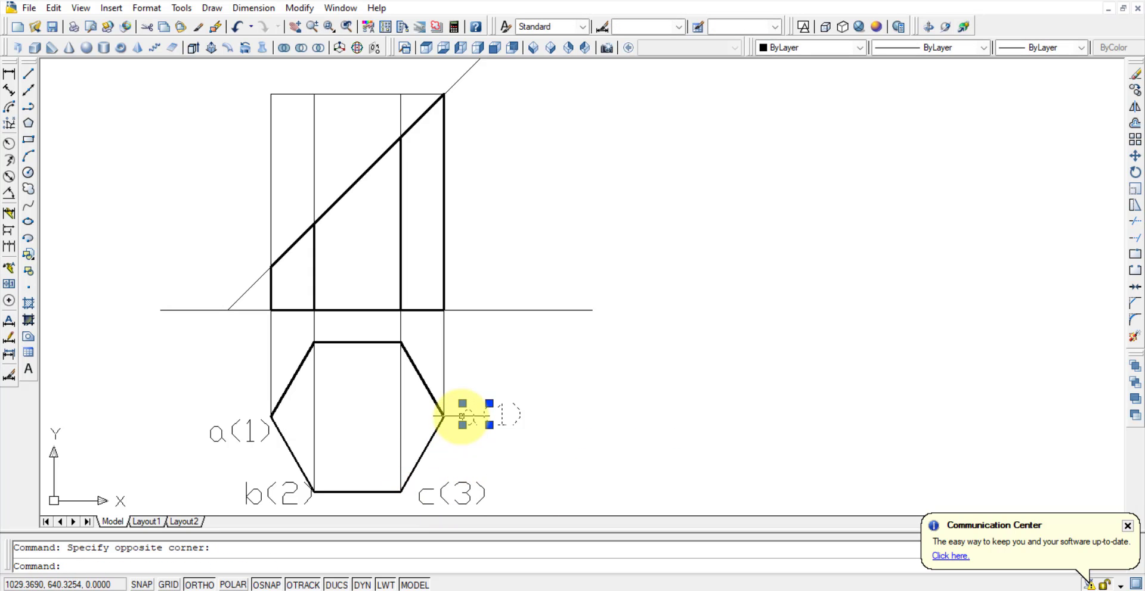
pyautogui.doubleClick(472, 413)
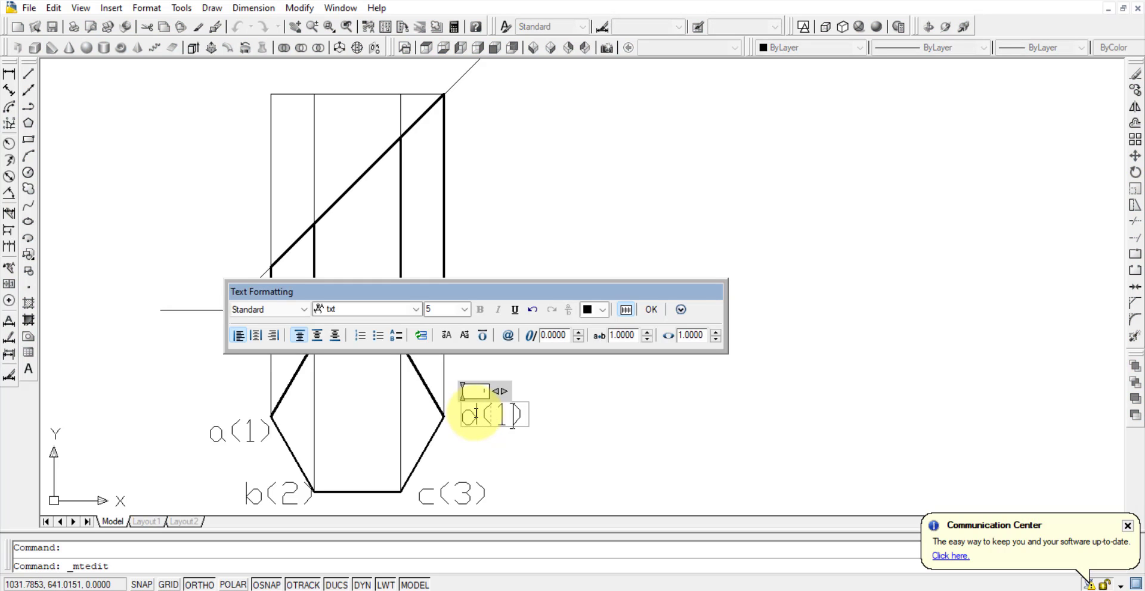
pyautogui.write('4')
pyautogui.click(587, 447)
# Place a label copy at the hexagon's upper-right corner and change its text to "e(f)".
pyautogui.hotkey('ctrl', 'v')
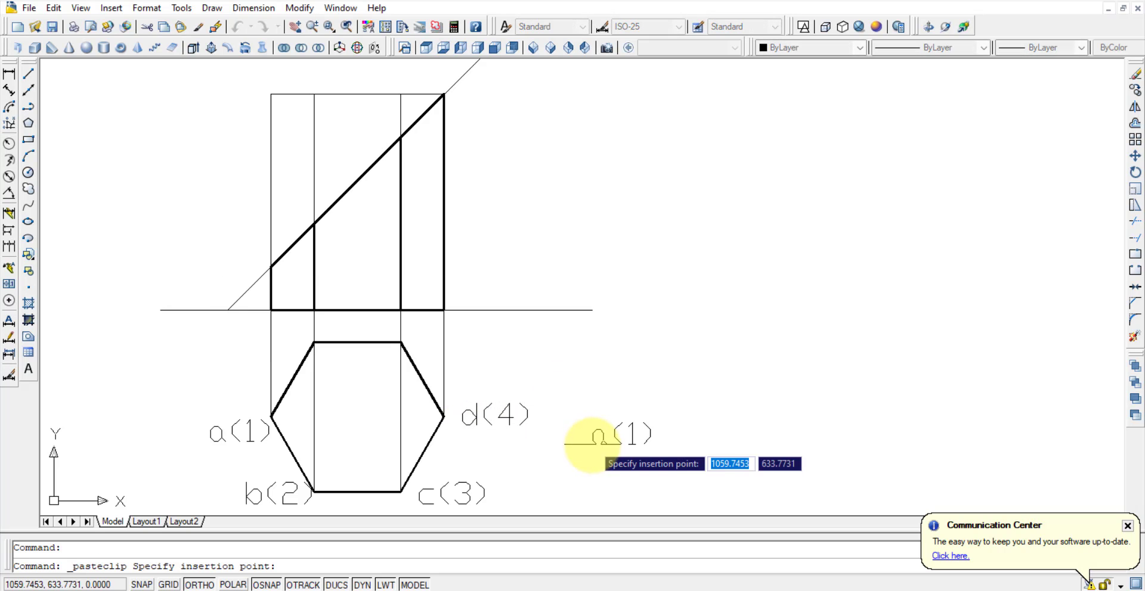
pyautogui.click(433, 339)
pyautogui.click(434, 339)
pyautogui.click(432, 338)
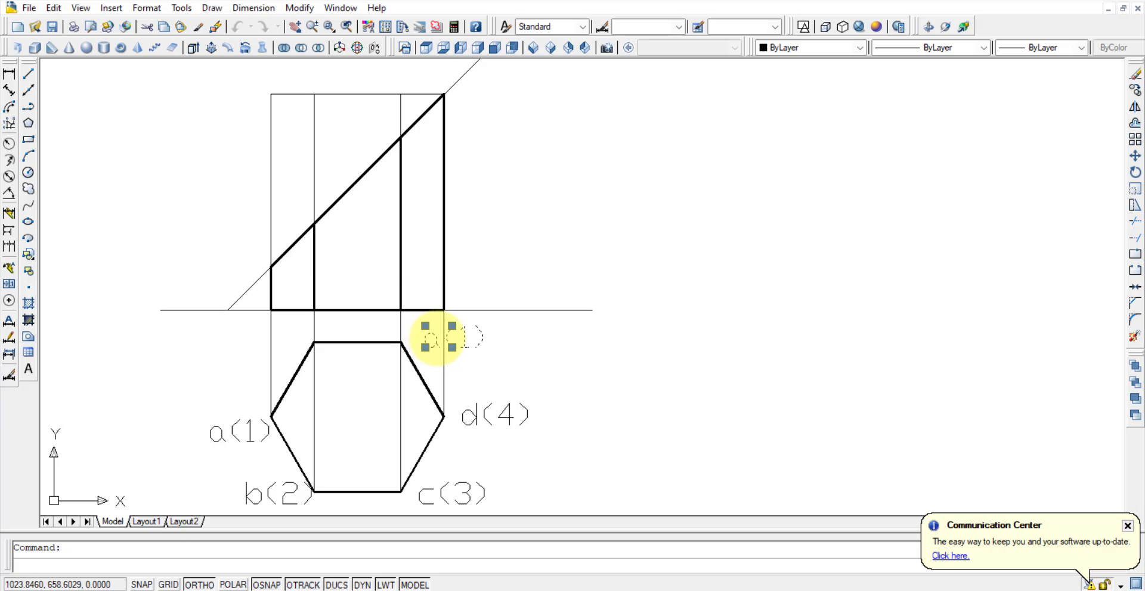
pyautogui.doubleClick(435, 339)
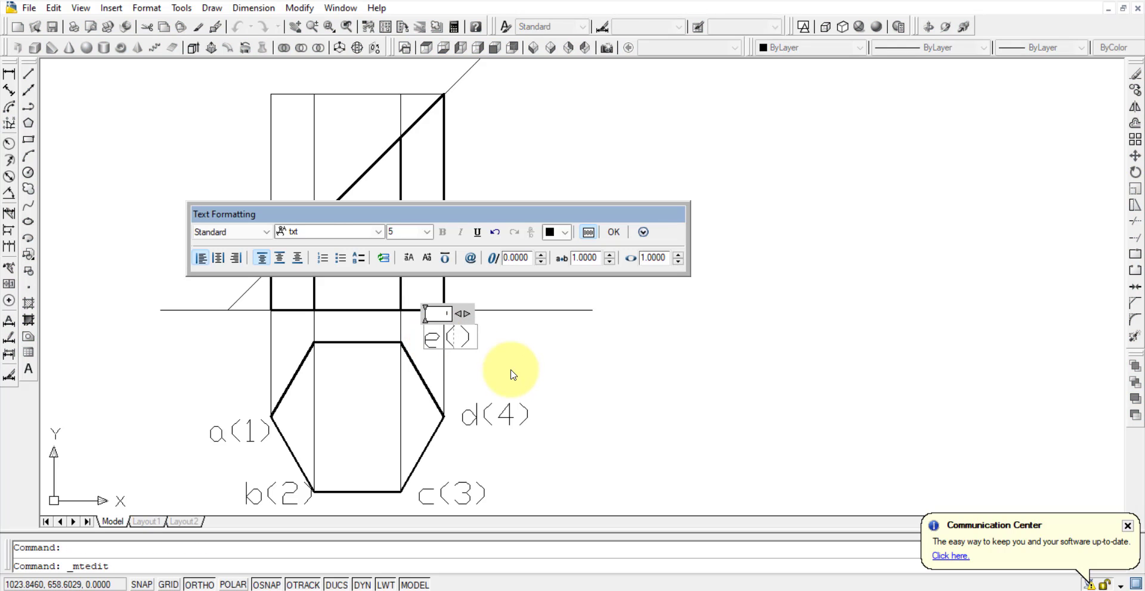
pyautogui.click(495, 379)
# Place a label copy at the hexagon's upper-left corner and change its text to "f(6)".
pyautogui.hotkey('ctrl', 'v')
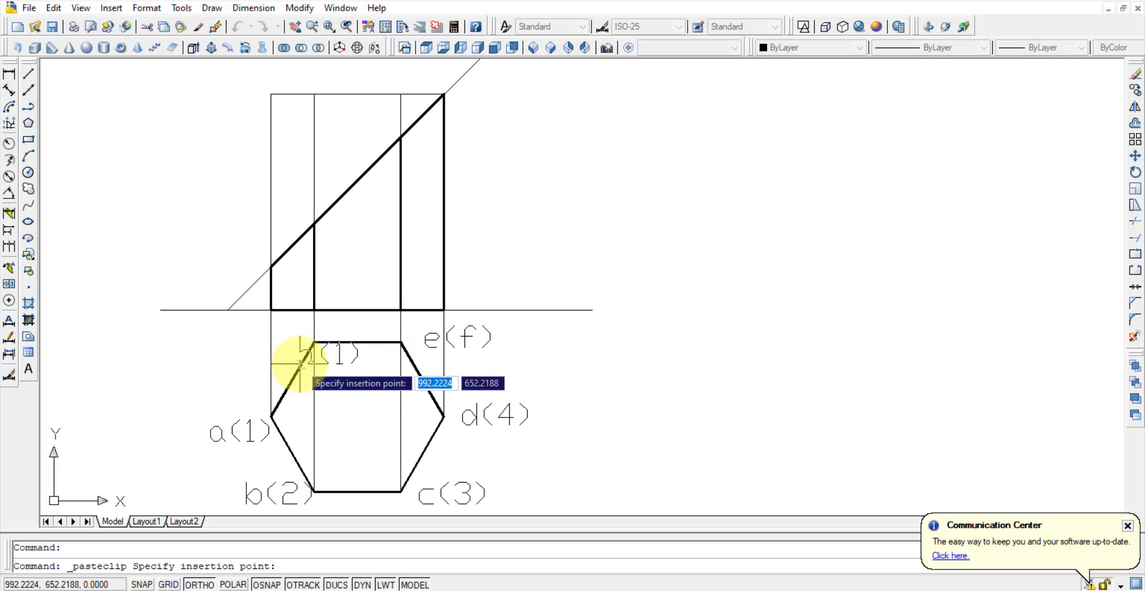
pyautogui.click(227, 341)
pyautogui.doubleClick(228, 341)
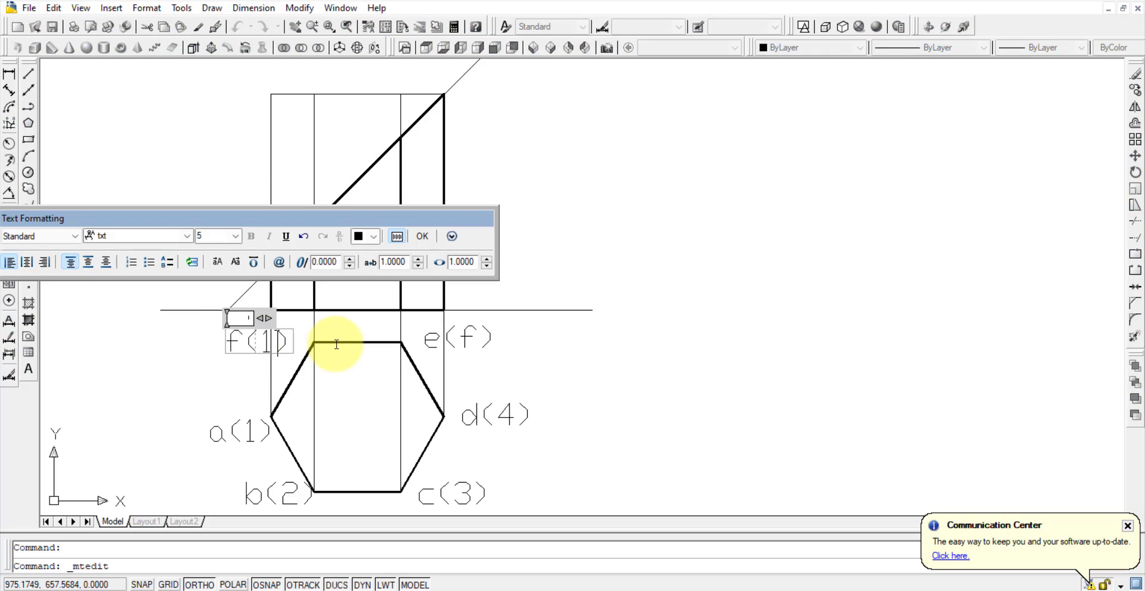
pyautogui.click(628, 400)
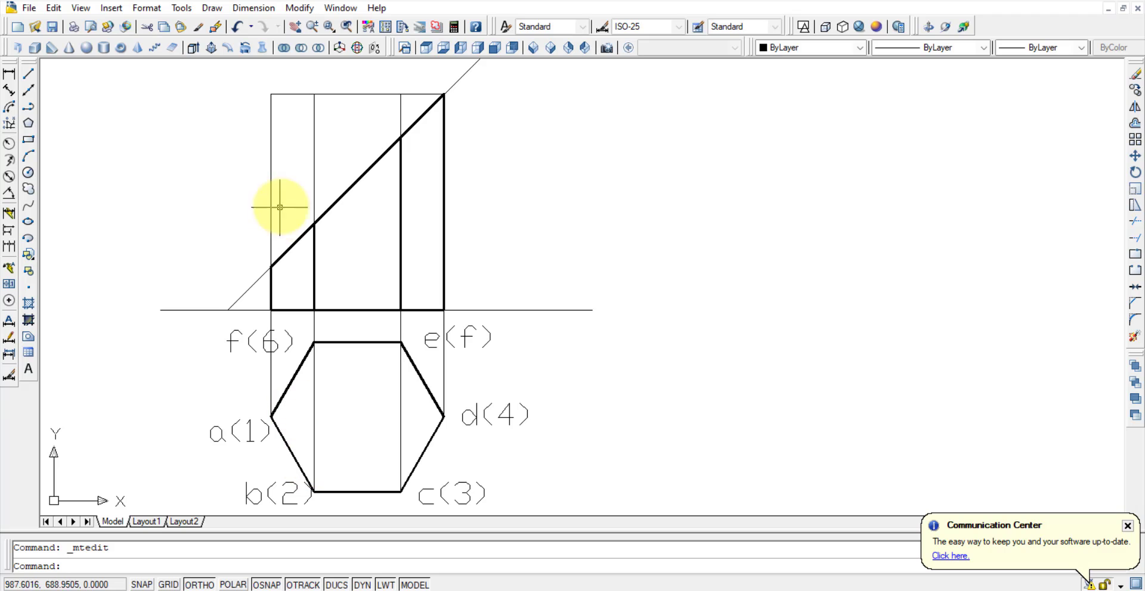
# Add a label copy reading "a" near the front view's top-left corner and move it horizontally close to that corner.
pyautogui.moveTo(609, 344); pyautogui.dragTo(619, 369, button='middle')
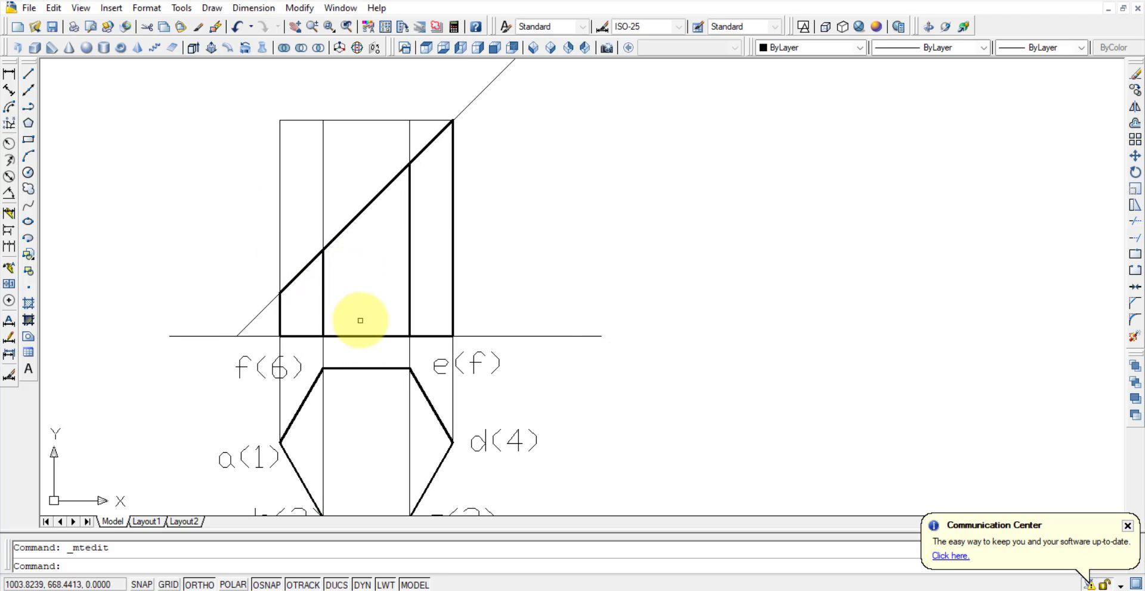
pyautogui.hotkey('ctrl', 'v')
pyautogui.click(213, 130)
pyautogui.doubleClick(219, 123)
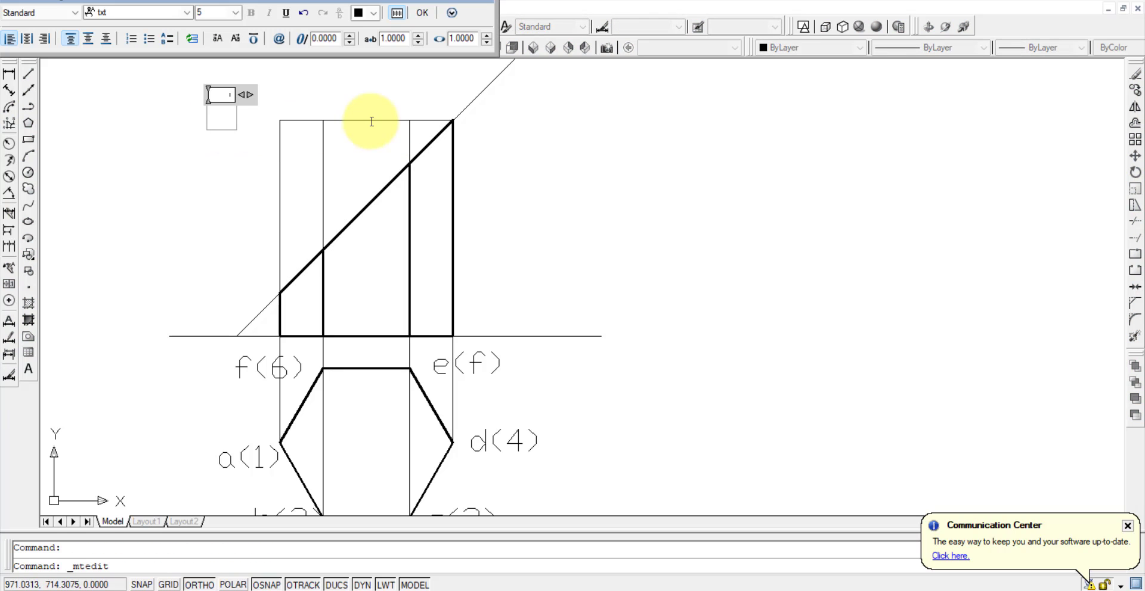
pyautogui.click(372, 121)
pyautogui.click(220, 122)
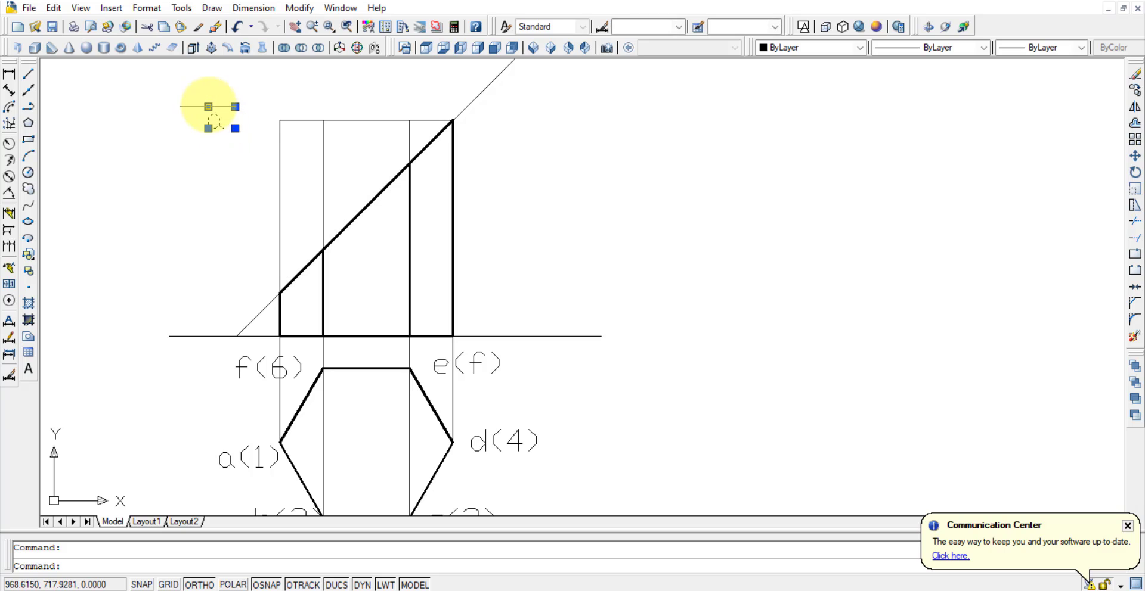
pyautogui.click(235, 107)
pyautogui.press('Escape')
# Label the second vertical line's top end with stacked "b'" and "f'", and change the front view's "a" label to "a'".
pyautogui.hotkey('ctrl', 'v')
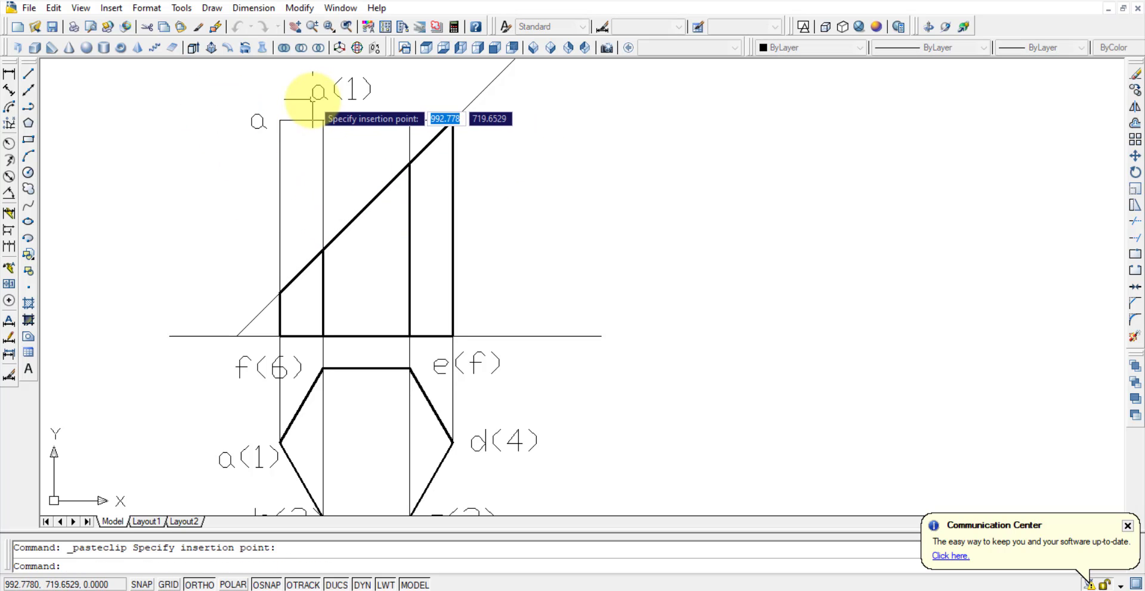
pyautogui.click(313, 99)
pyautogui.doubleClick(378, 99)
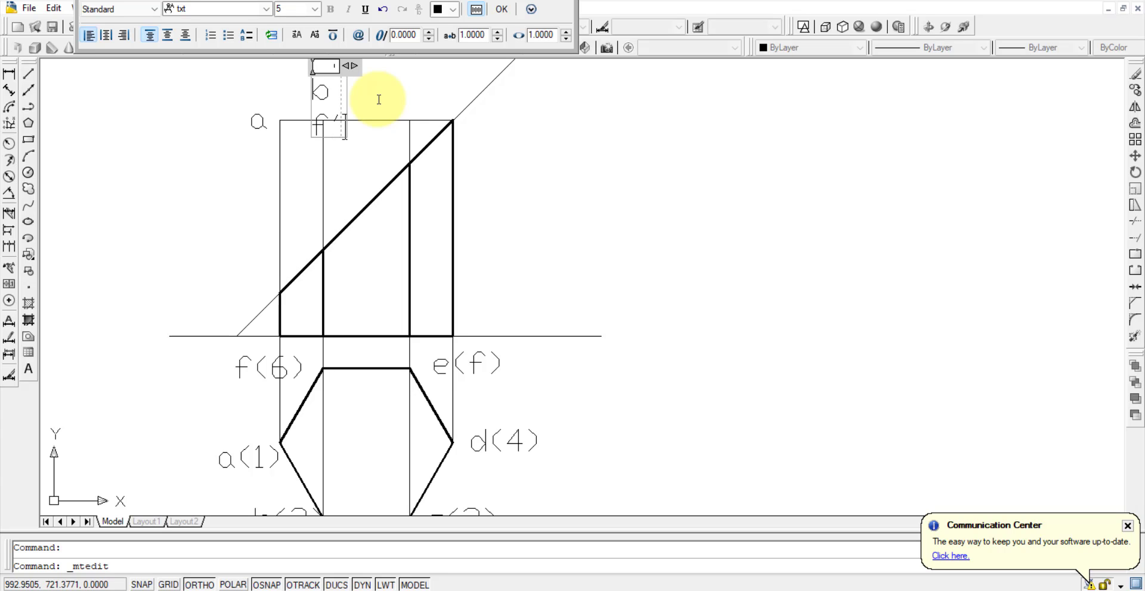
pyautogui.click(378, 100)
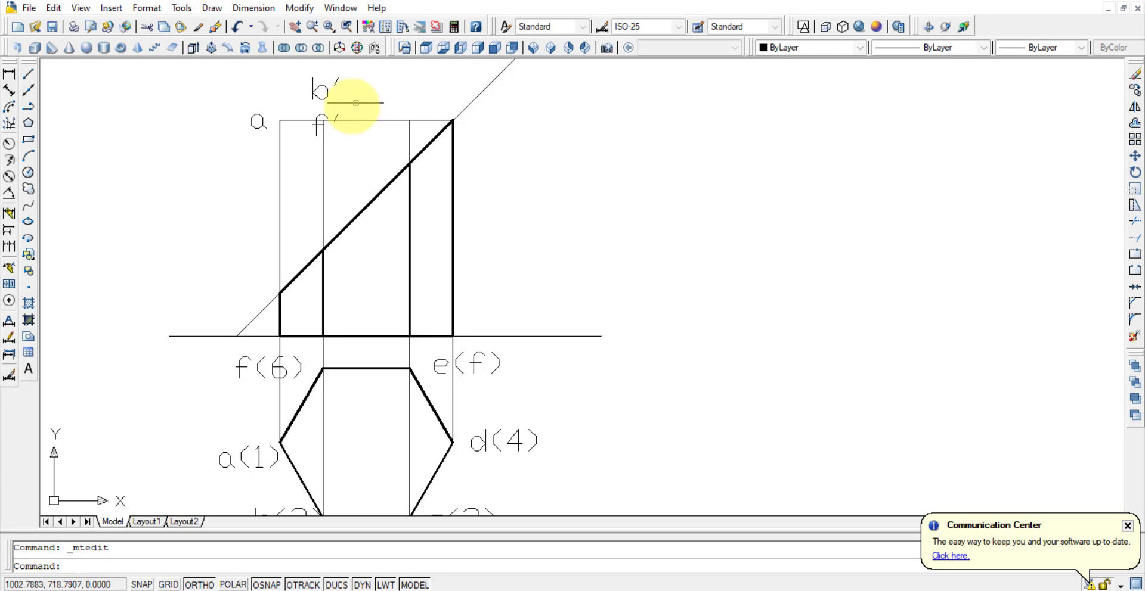
pyautogui.doubleClick(260, 121)
pyautogui.click(354, 206)
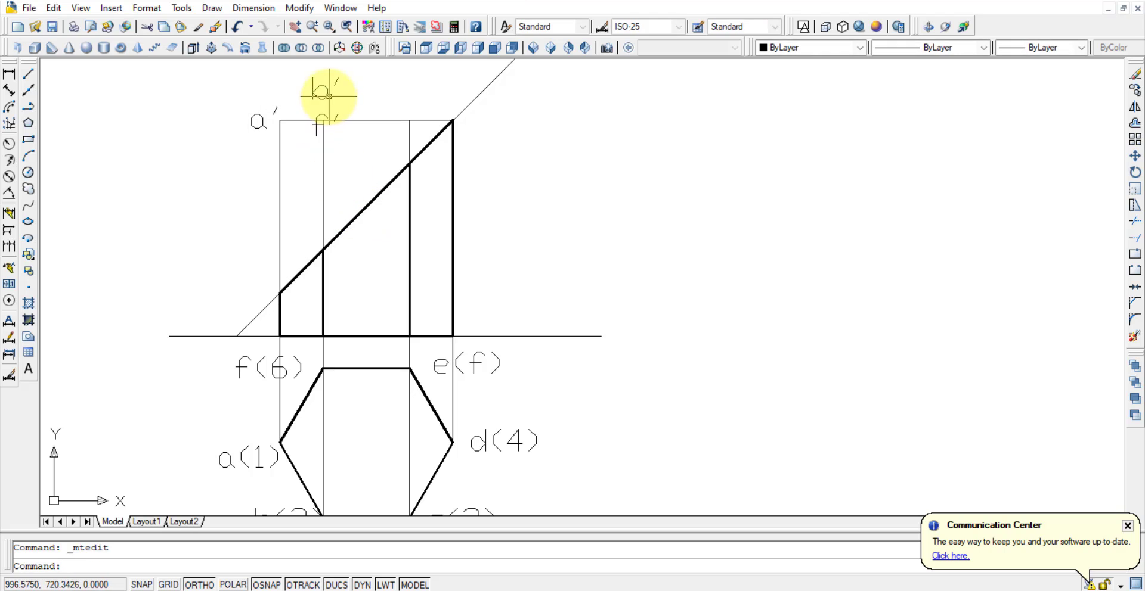
# Move the stacked b' and f' label slightly upward above the front view's top edge.
pyautogui.click(313, 78)
pyautogui.click(311, 68)
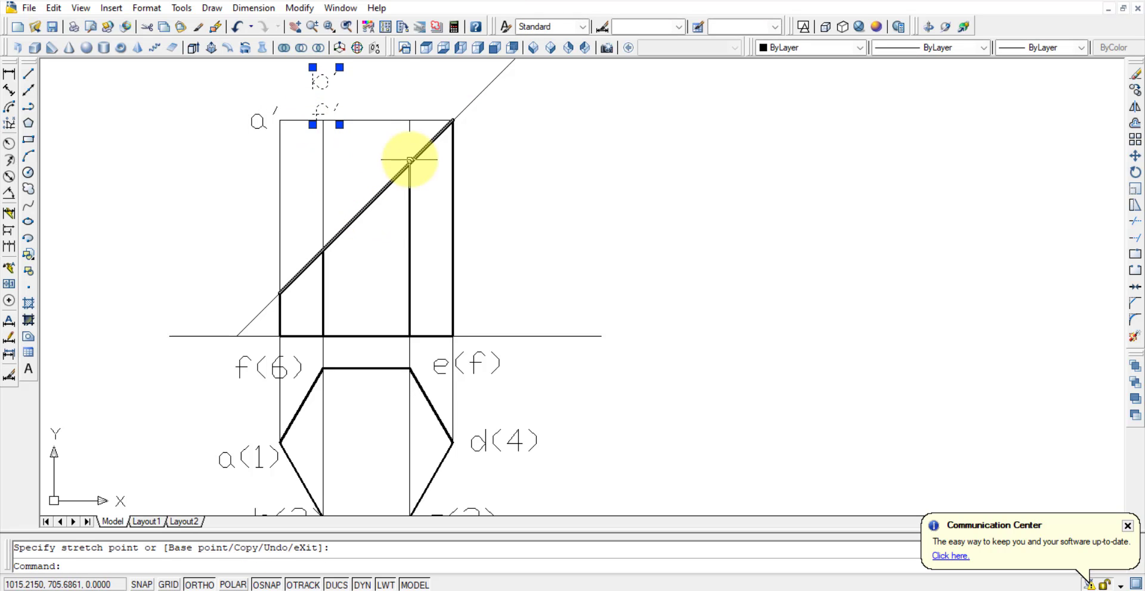
pyautogui.click(359, 147)
pyautogui.press('Escape')
pyautogui.press('Escape')
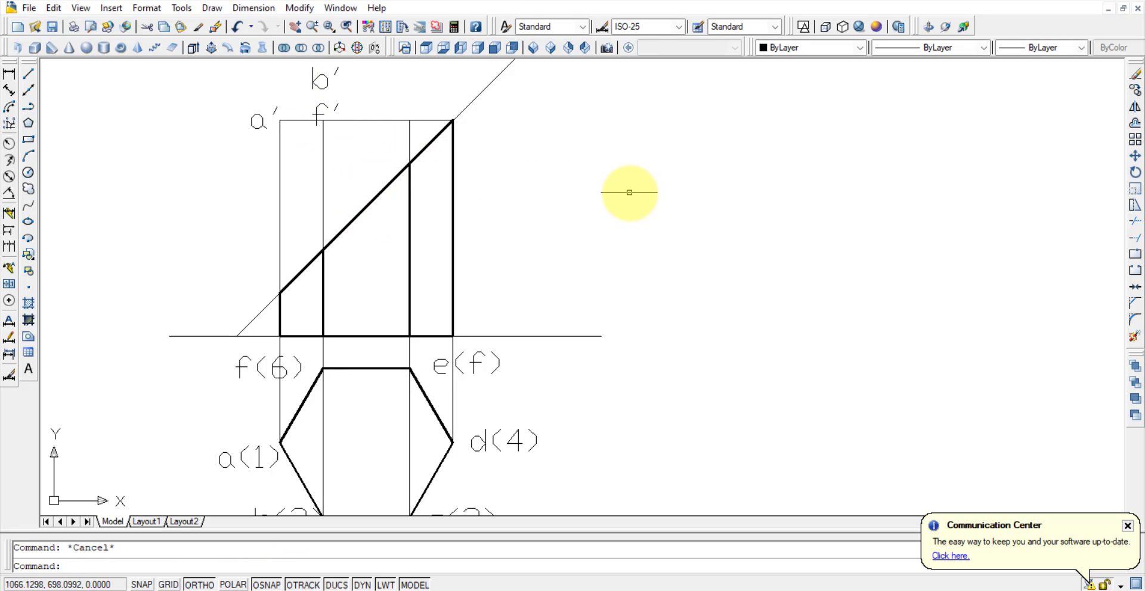
# Copy the b' and f' label above the third vertical line and change its text to stacked "c'" and "e'".
pyautogui.moveTo(572, 170); pyautogui.dragTo(544, 216, button='middle')
pyautogui.click(291, 126)
pyautogui.hotkey('ctrl', 'c')
pyautogui.hotkey('ctrl', 'v')
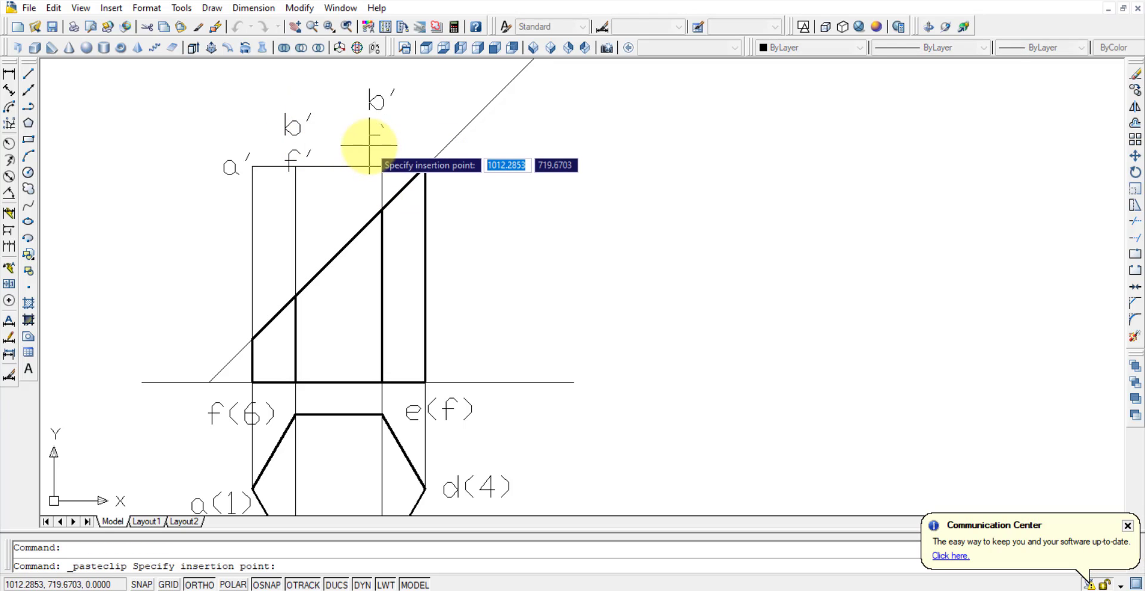
pyautogui.click(367, 128)
pyautogui.doubleClick(367, 121)
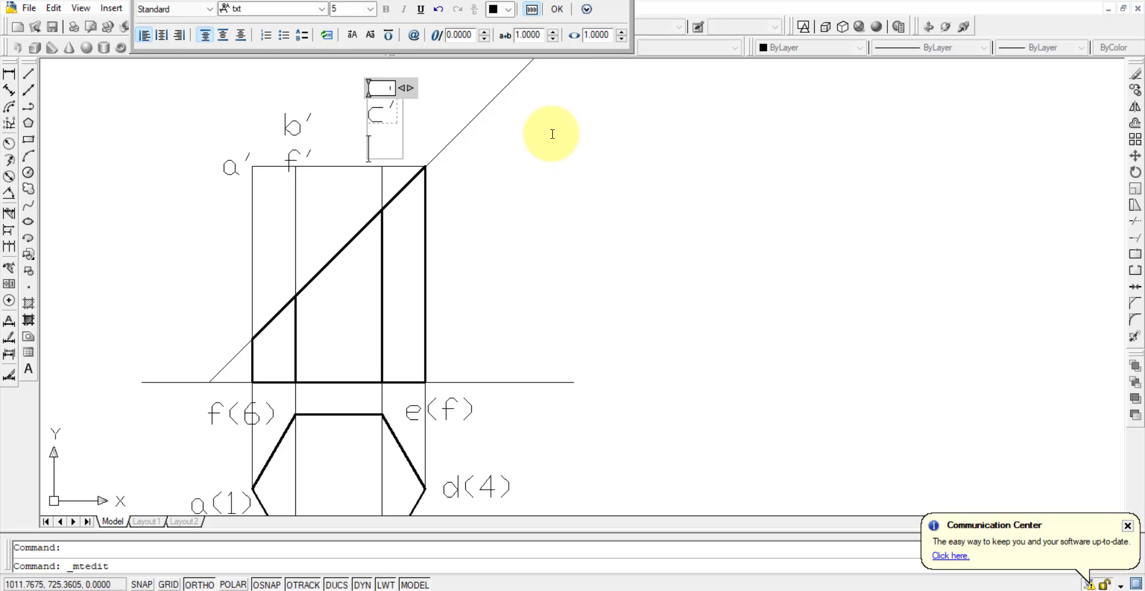
pyautogui.click(552, 134)
# Place a label copy beside the front view's top-right corner and change its text to "d'".
pyautogui.hotkey('ctrl', 'v')
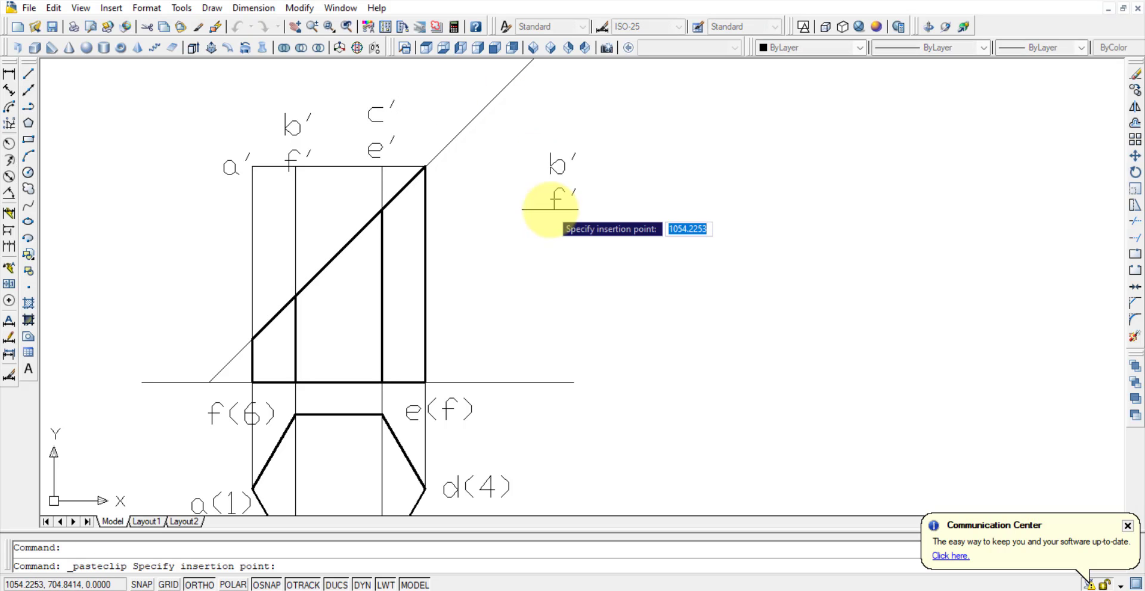
pyautogui.click(450, 179)
pyautogui.doubleClick(452, 176)
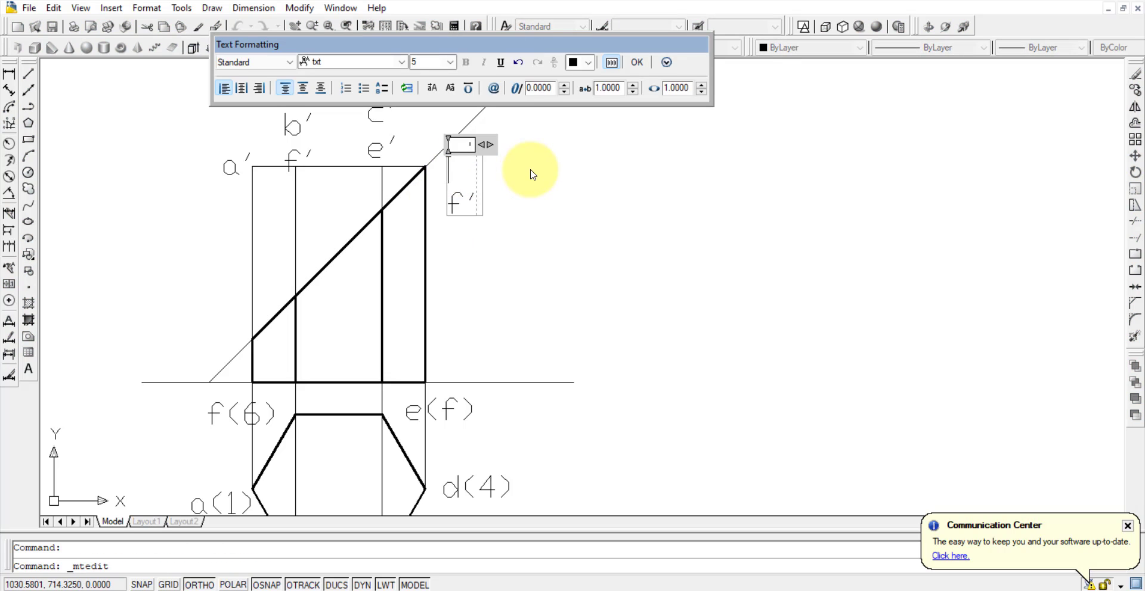
pyautogui.write('d')
pyautogui.click(532, 175)
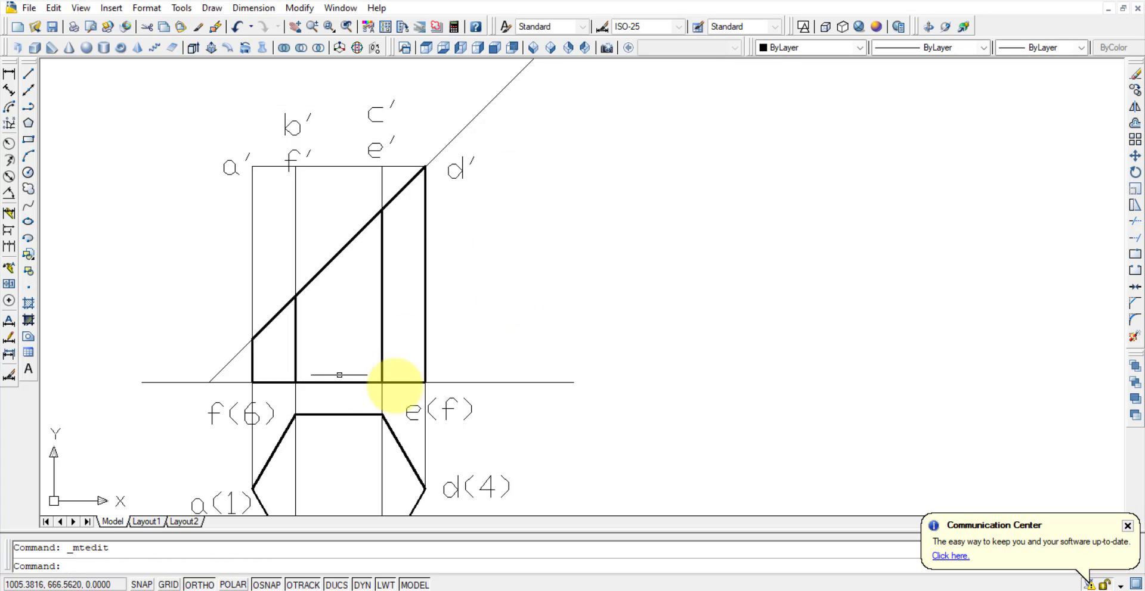
# Copy the a' label to the left end of the front view's base and change its text to "1'".
pyautogui.click(238, 175)
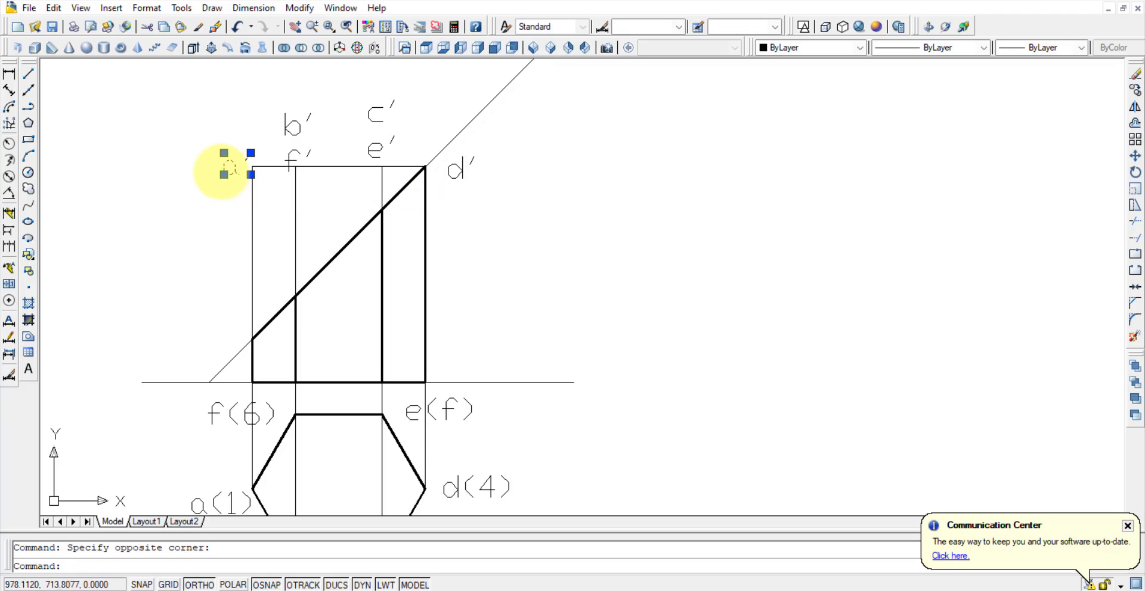
pyautogui.hotkey('ctrl', 'c')
pyautogui.hotkey('ctrl', 'v')
pyautogui.click(232, 371)
pyautogui.doubleClick(242, 373)
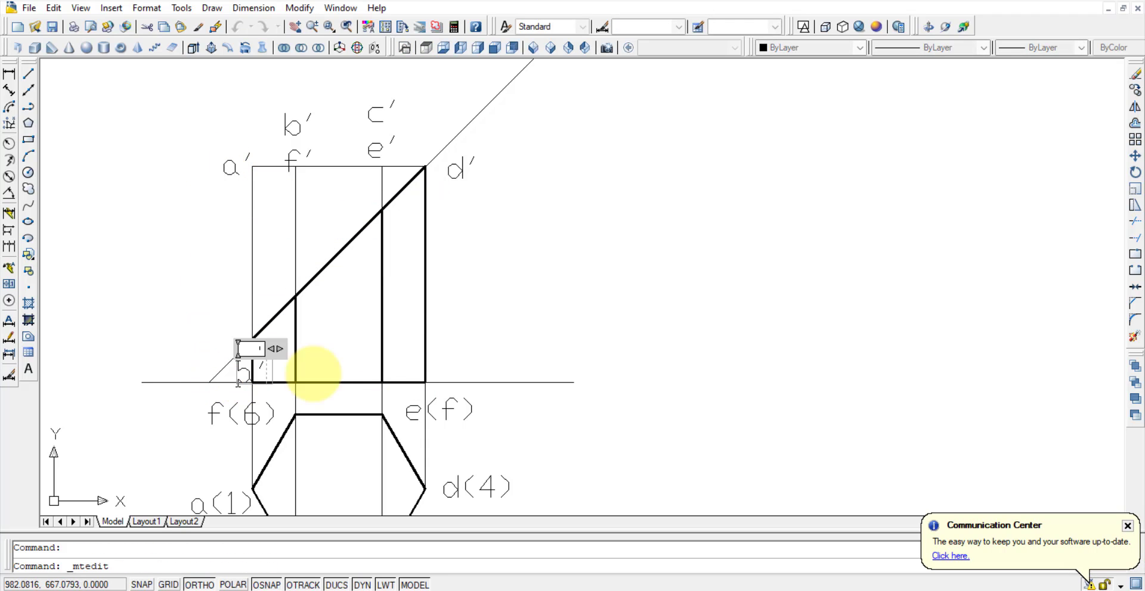
pyautogui.write('1')
pyautogui.click(352, 367)
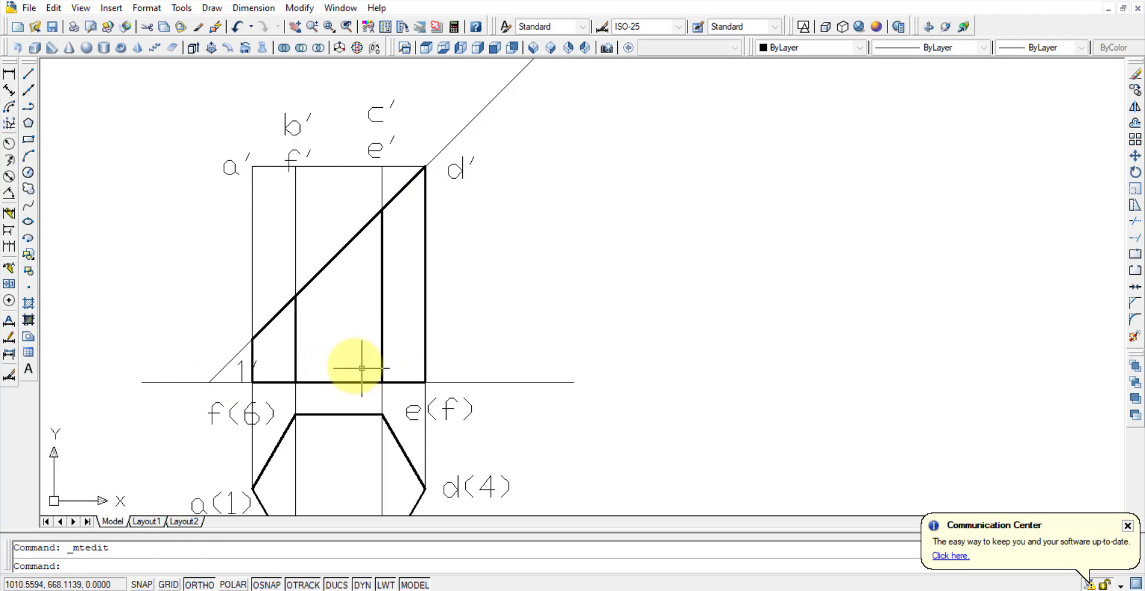
# Place a copy of the b' and f' label beside the second vertical edge's base and change it to stacked "2'" and "6'".
pyautogui.click(293, 149)
pyautogui.hotkey('ctrl', 'v')
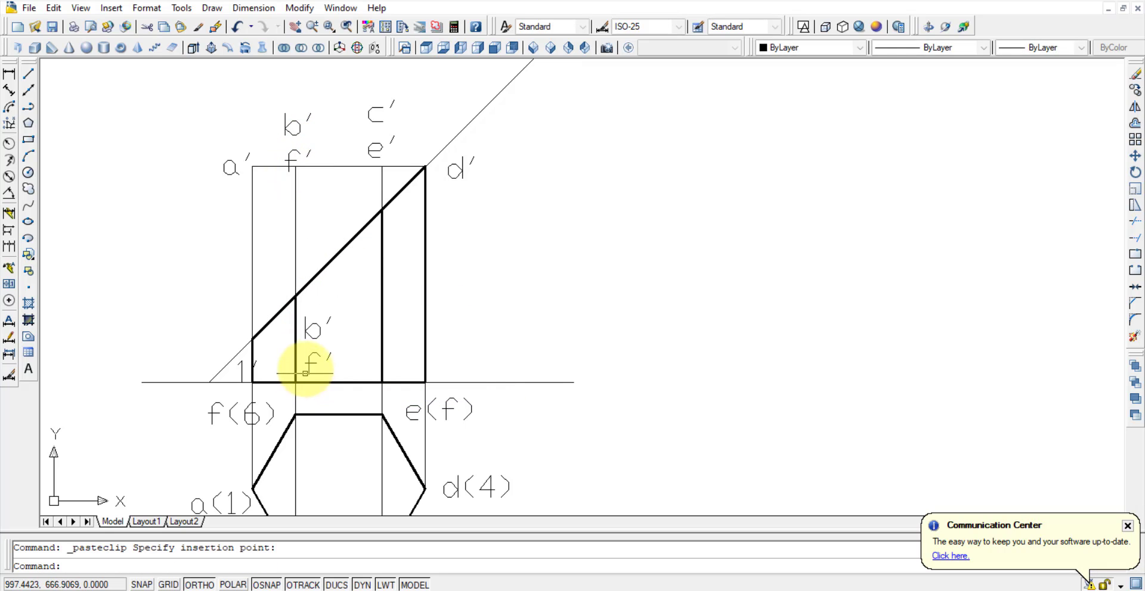
pyautogui.click(305, 375)
pyautogui.doubleClick(312, 337)
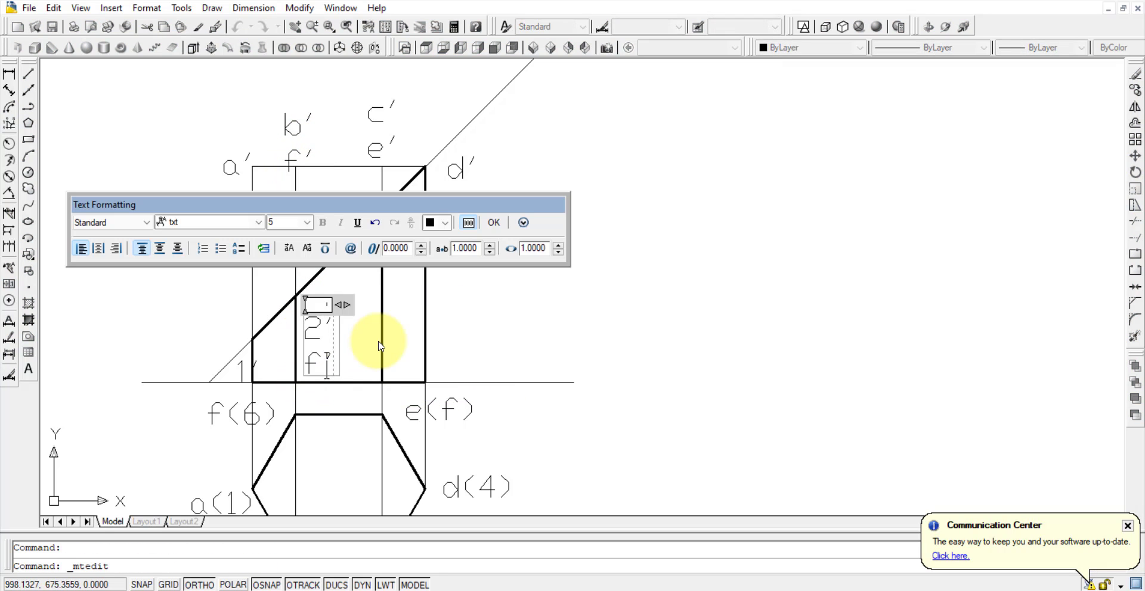
# Place a stacked label copy at the third vertical edge's base and change its text to "3'" and "5'".
pyautogui.hotkey('ctrl', 'v')
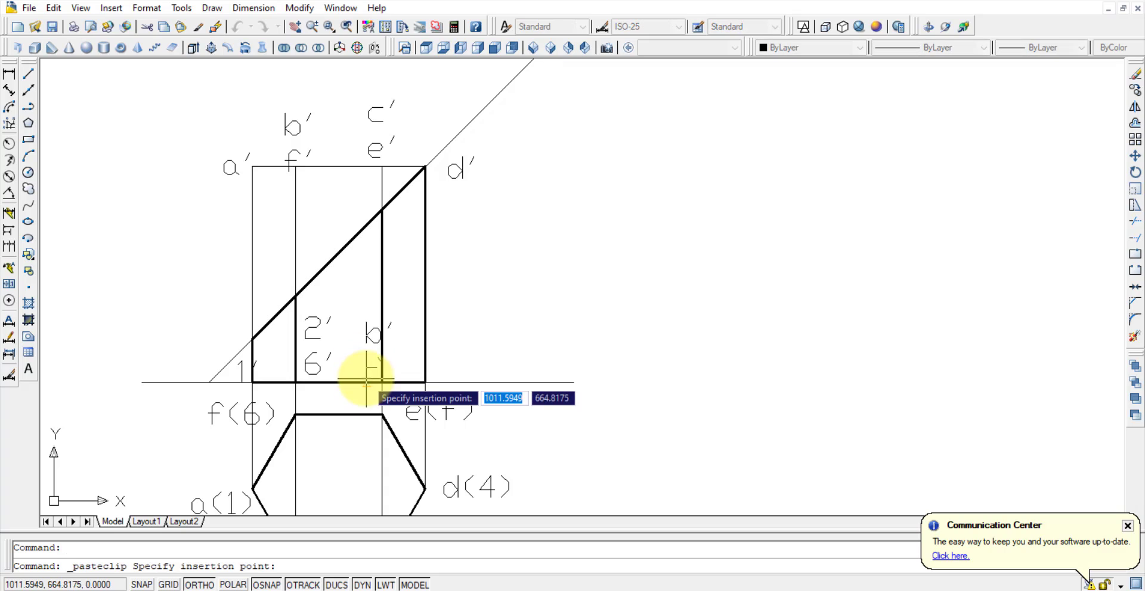
pyautogui.click(359, 328)
pyautogui.doubleClick(367, 327)
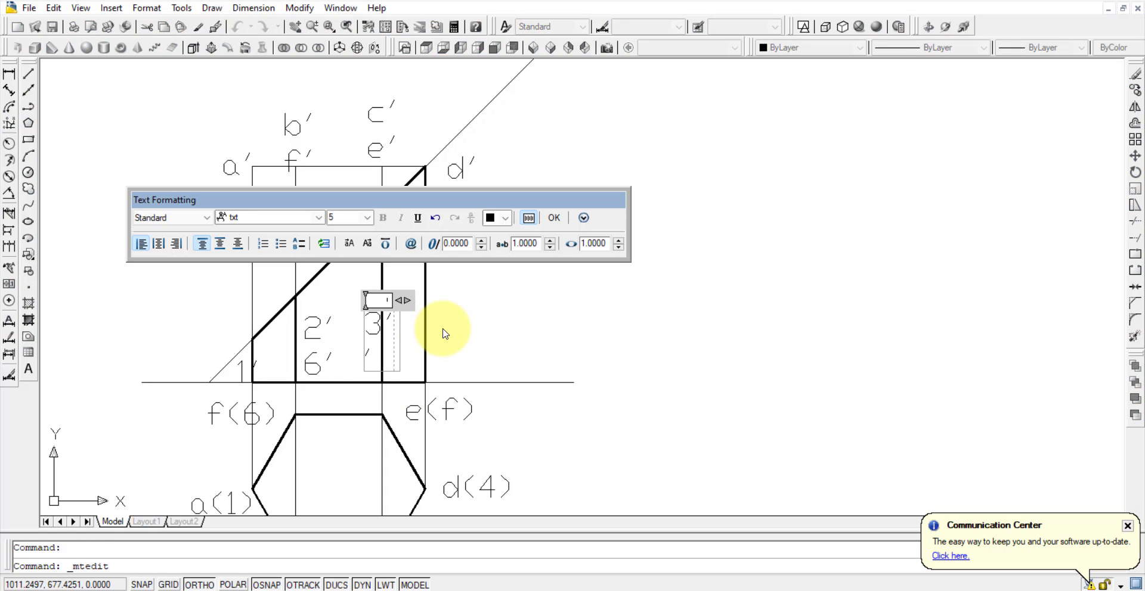
pyautogui.click(448, 333)
# Place a label copy at the base of the rightmost vertical edge in the front view and change its text to "4'".
pyautogui.hotkey('ctrl', 'v')
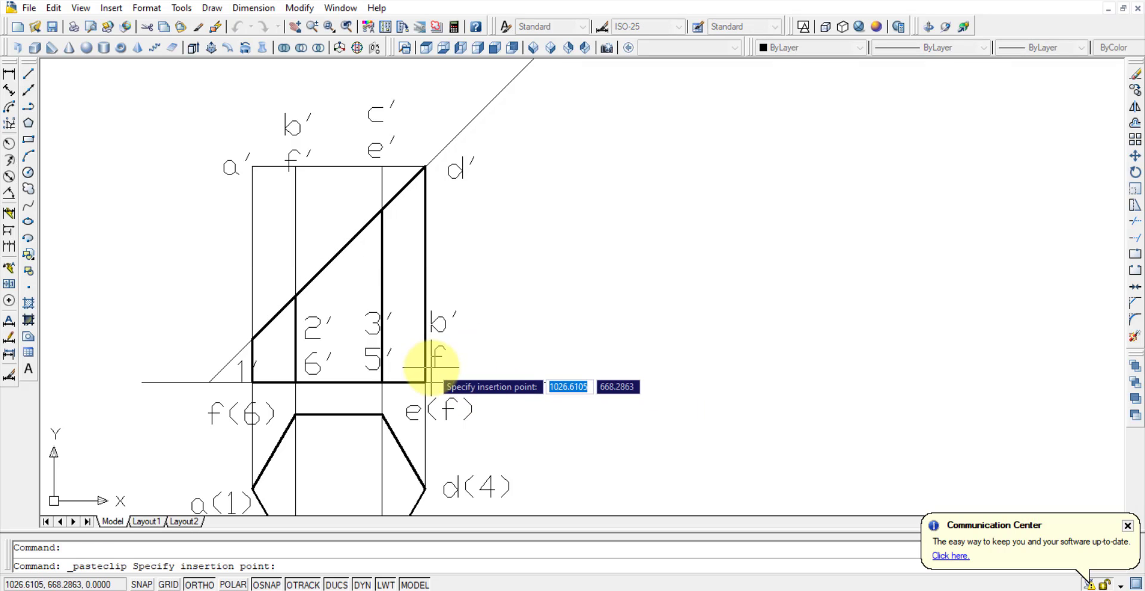
pyautogui.click(434, 346)
pyautogui.doubleClick(453, 334)
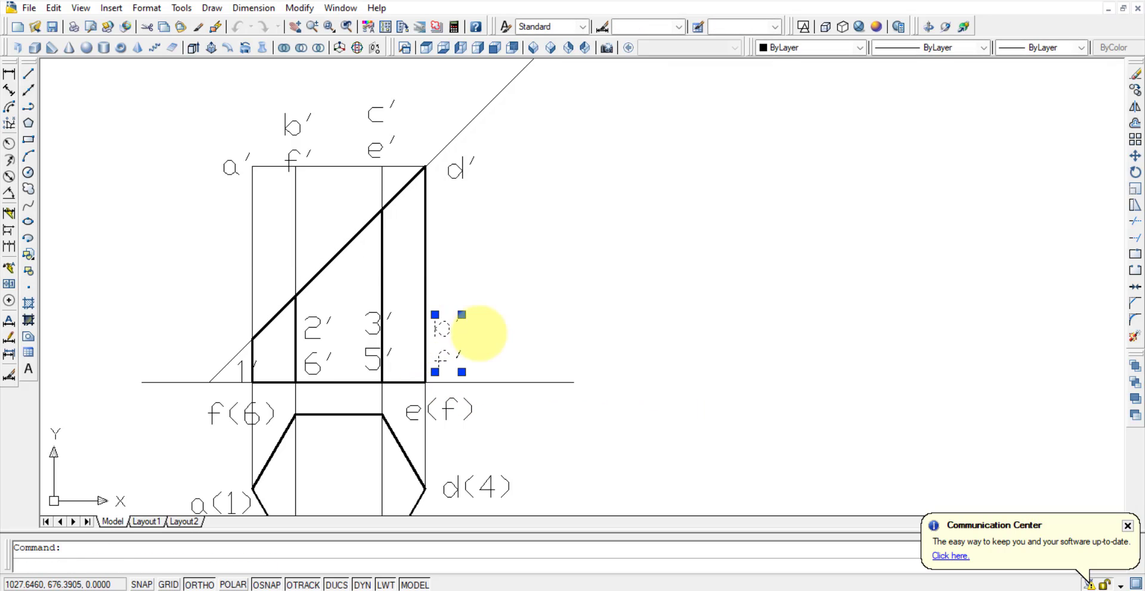
pyautogui.click(591, 328)
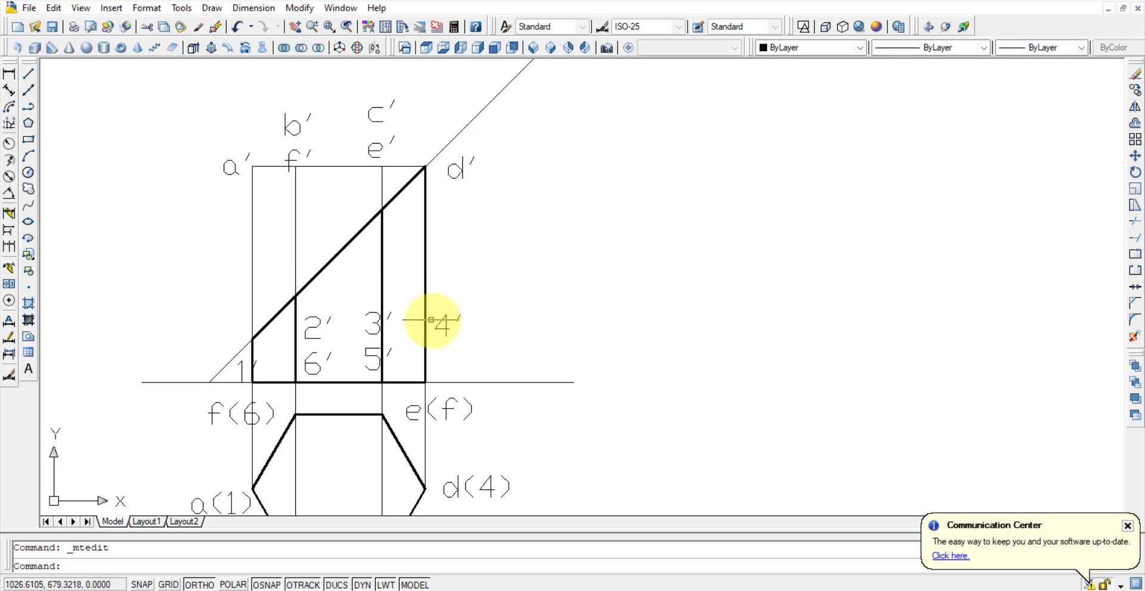
pyautogui.click(437, 354)
pyautogui.press('Escape')
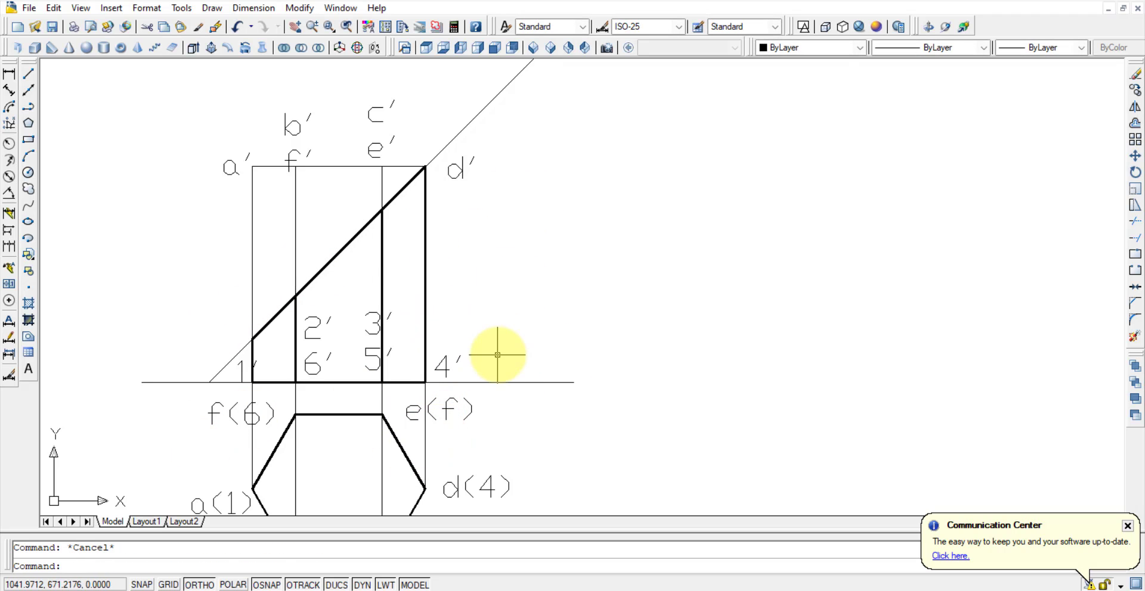
pyautogui.hotkey('ctrl', 'v')
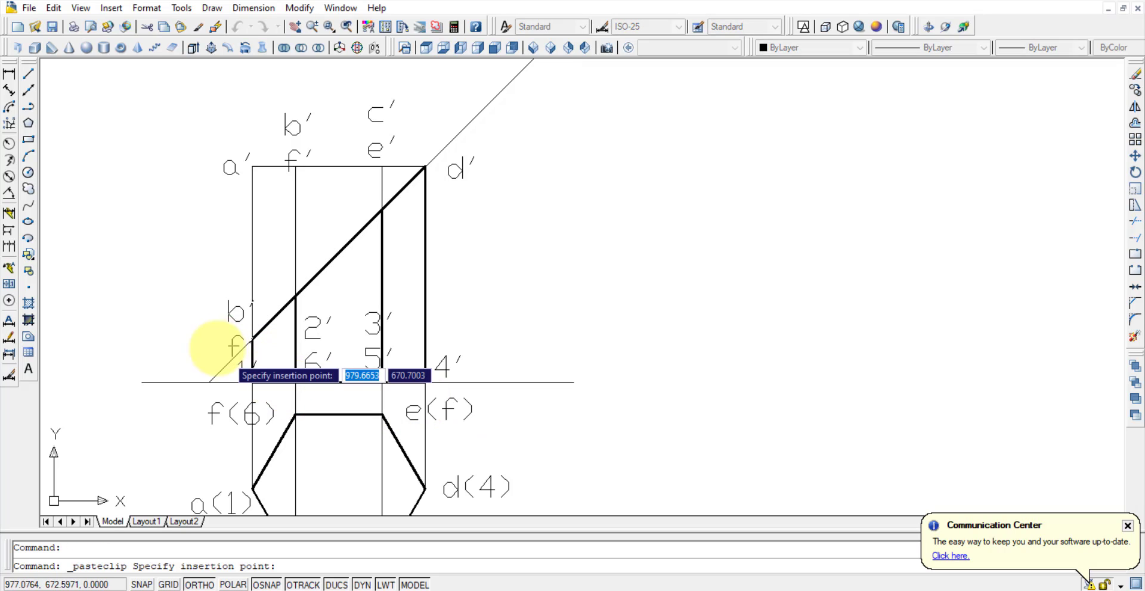
pyautogui.click(233, 292)
pyautogui.click(233, 290)
pyautogui.click(422, 302)
pyautogui.press('Delete')
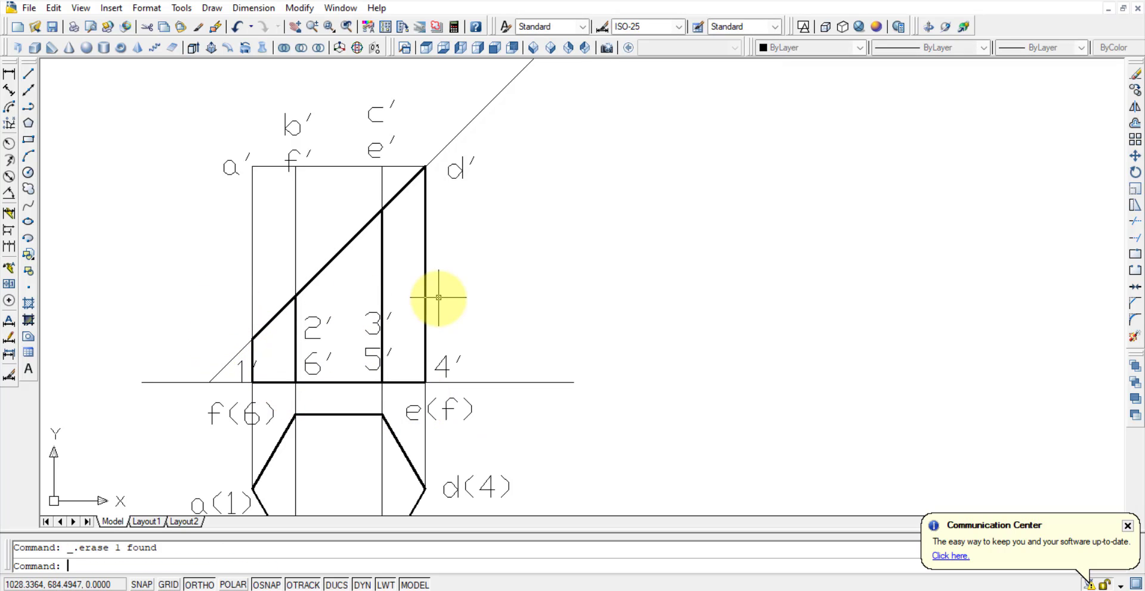
# Place a label copy beside the cutting plane's intersection with the leftmost vertical edge and change its text to "p1".
pyautogui.hotkey('ctrl', 'v')
pyautogui.click(203, 326)
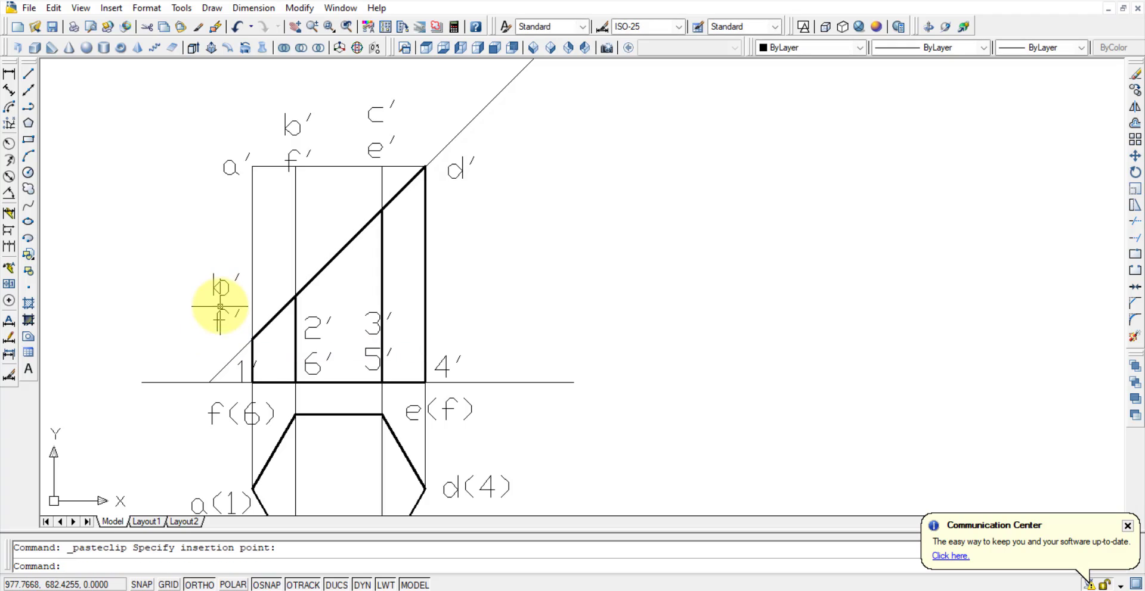
pyautogui.doubleClick(217, 301)
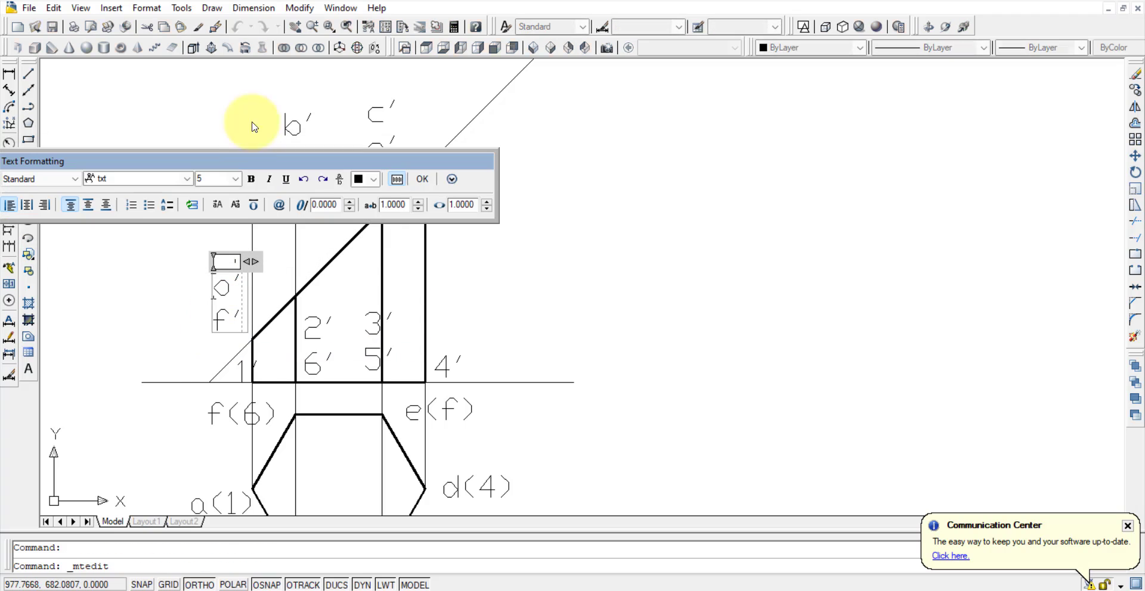
pyautogui.click(515, 337)
# Place a label copy beside the cutting plane's intersection with the second vertical edge and change it to stacked "p2" and "p3".
pyautogui.hotkey('ctrl', 'v')
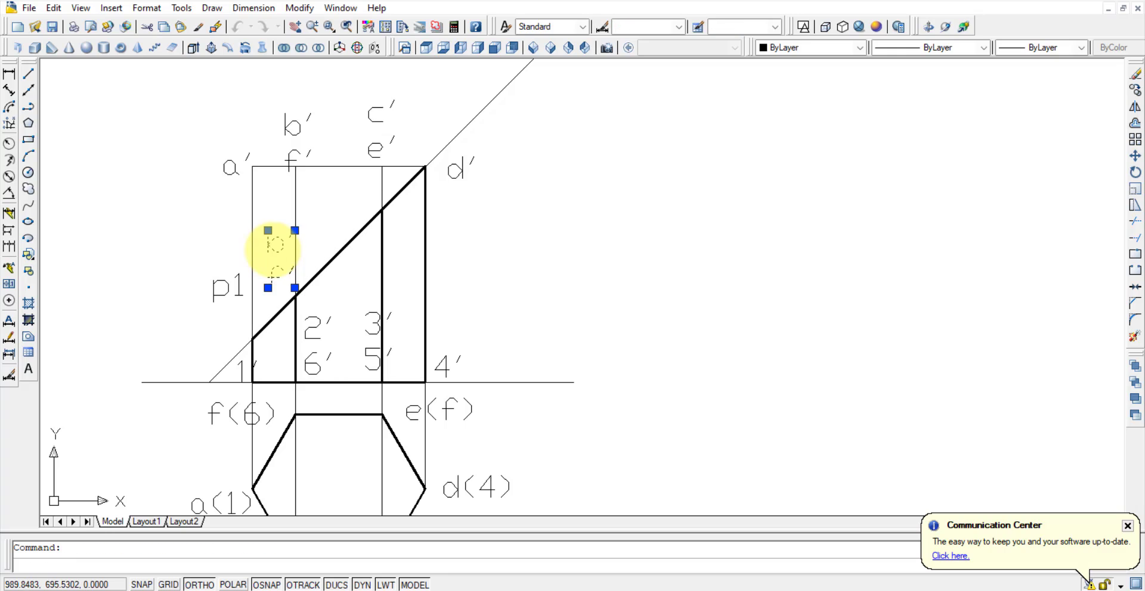
pyautogui.doubleClick(273, 249)
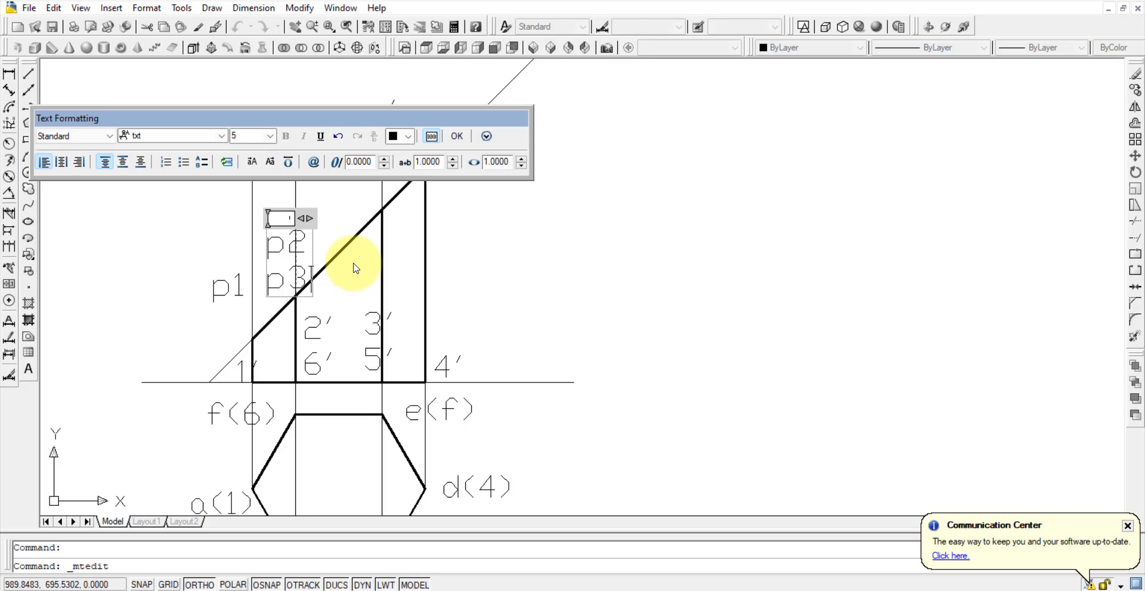
pyautogui.click(345, 287)
# Place a label copy beside the cutting plane's intersection with the third vertical edge and change it to stacked "p3" and "p5".
pyautogui.hotkey('ctrl', 'v')
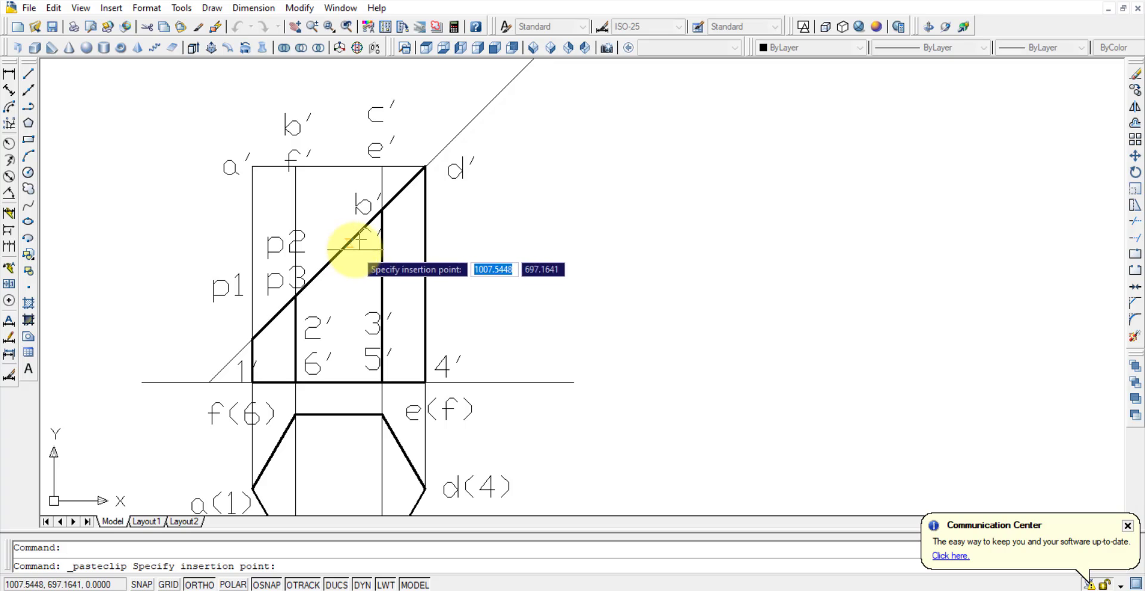
pyautogui.click(349, 243)
pyautogui.doubleClick(351, 188)
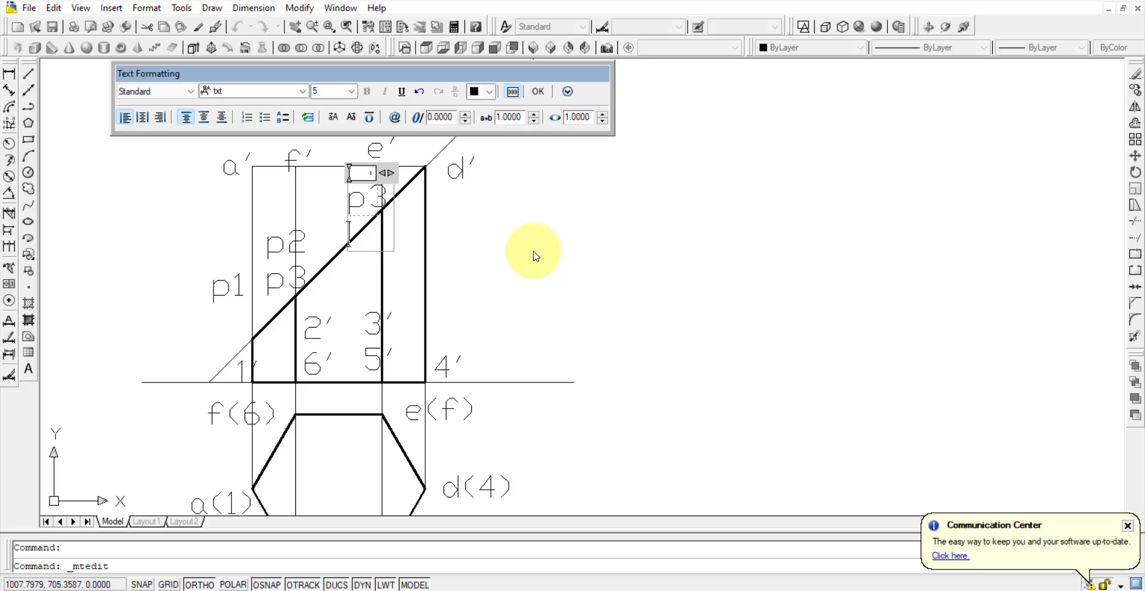
pyautogui.click(534, 256)
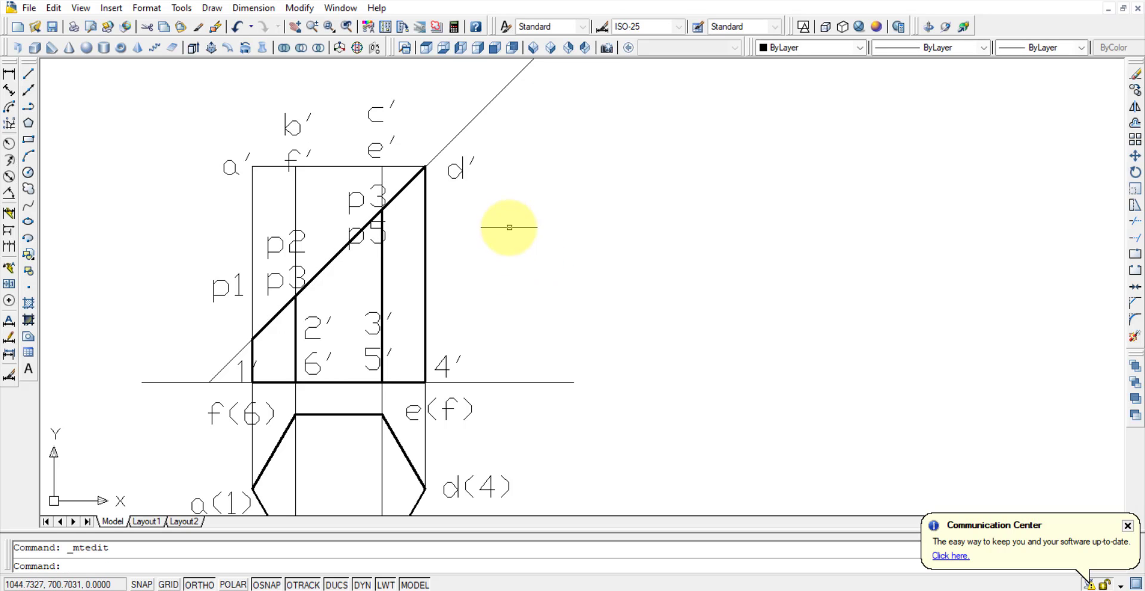
# Place a label copy just below the d' label and change its text to "p4".
pyautogui.hotkey('ctrl', 'v')
pyautogui.click(452, 216)
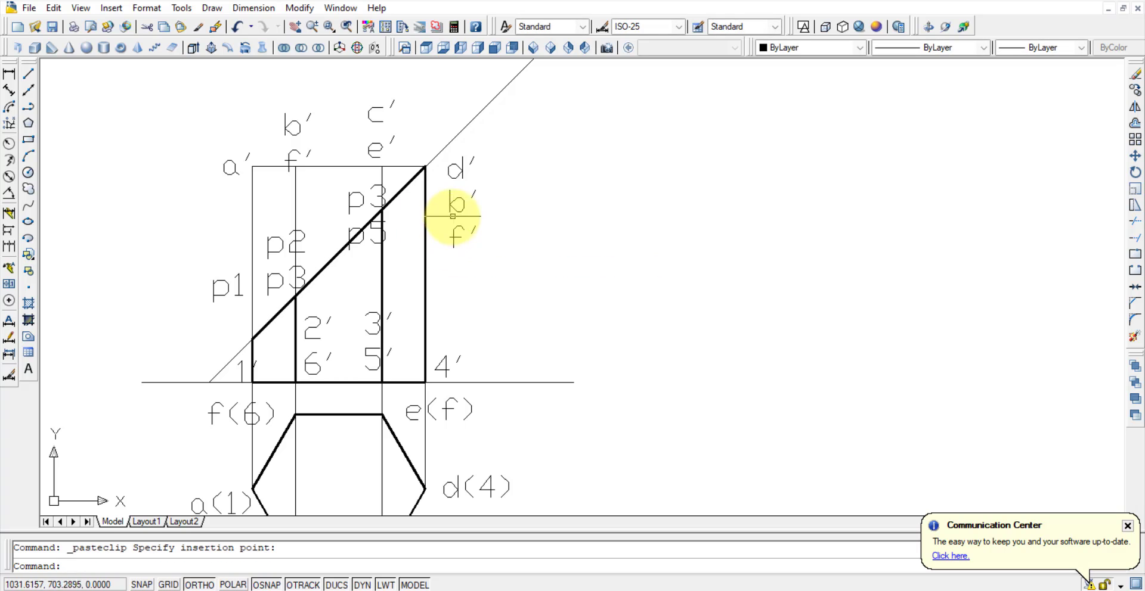
pyautogui.doubleClick(464, 210)
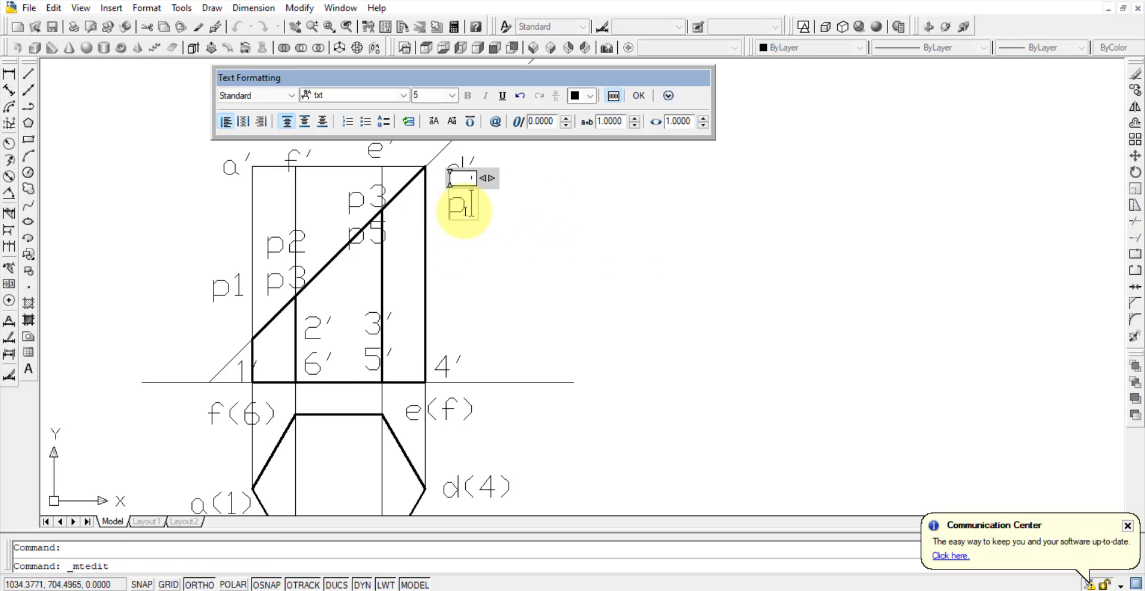
pyautogui.click(522, 232)
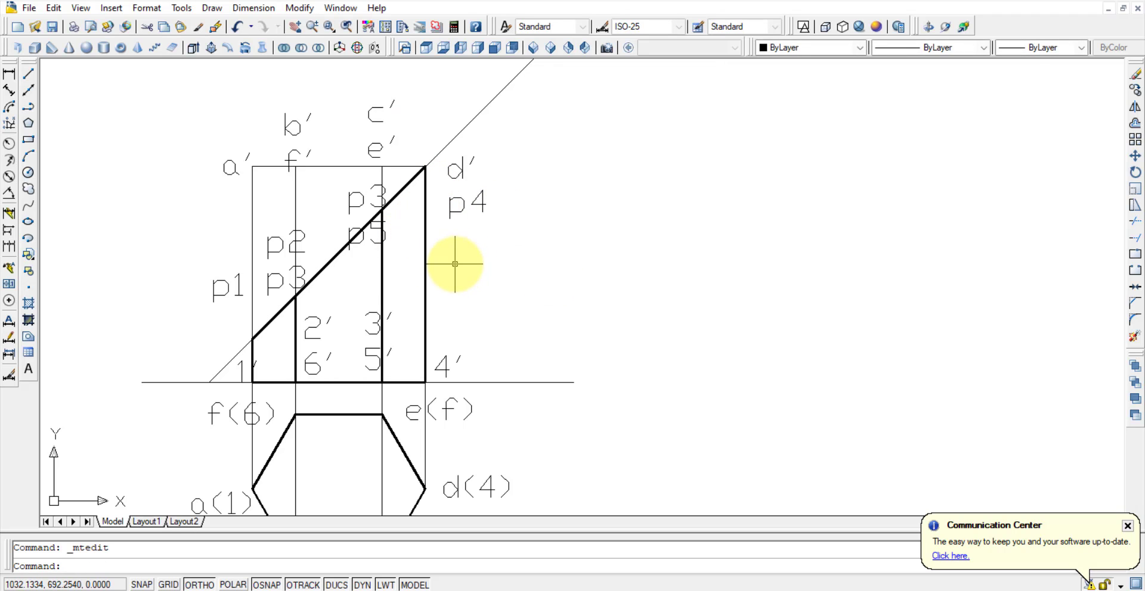
# Place point objects where the cutting plane meets the four vertical edges of the front view.
pyautogui.write('po')
pyautogui.press('Return')
pyautogui.click(425, 167)
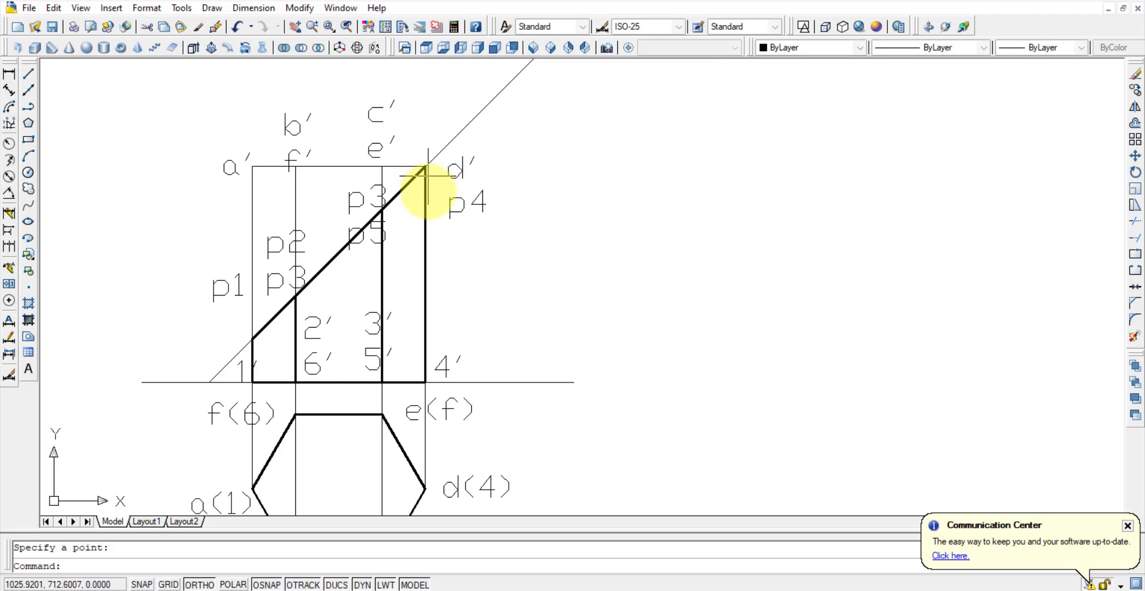
pyautogui.press('Return')
pyautogui.click(380, 211)
pyautogui.press('Return')
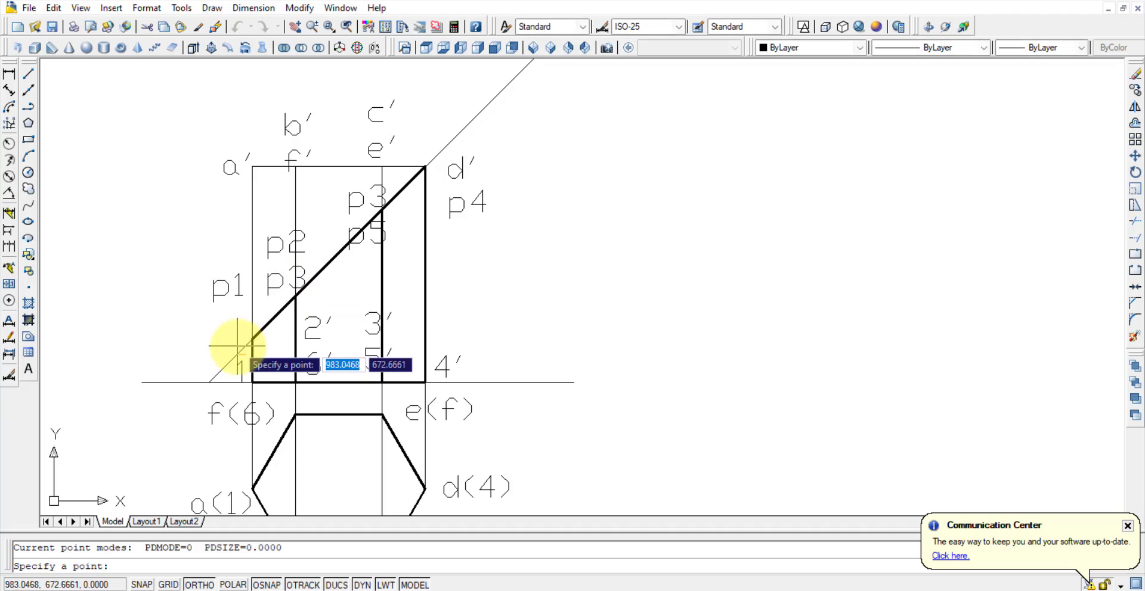
pyautogui.click(252, 338)
# Set the drawing's point style to a circle crossed by an X.
pyautogui.click(148, 10)
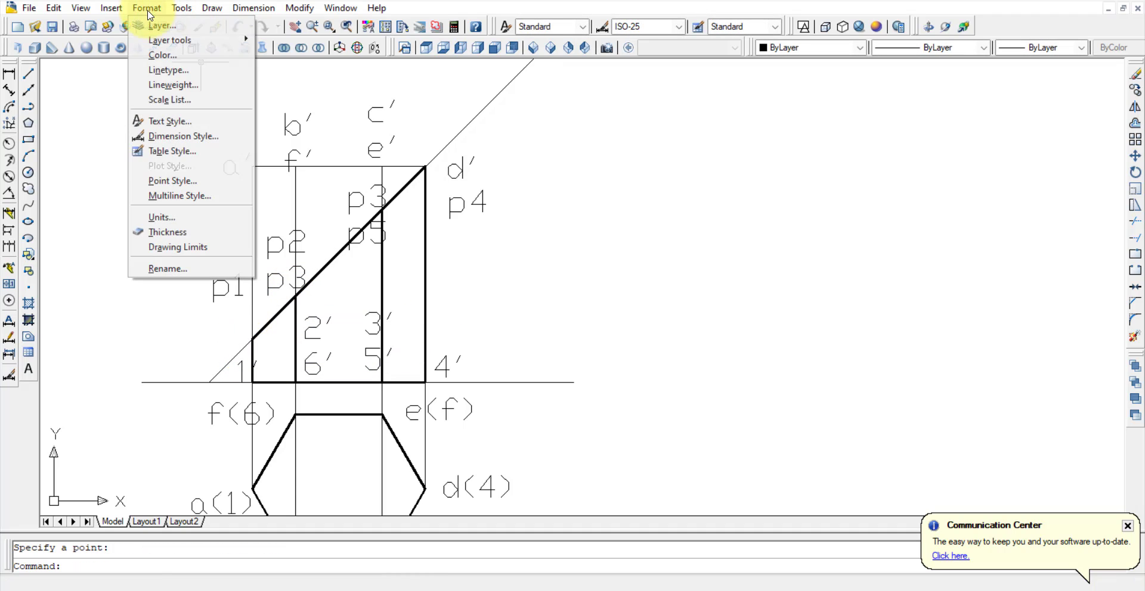
pyautogui.click(190, 181)
pyautogui.click(510, 397)
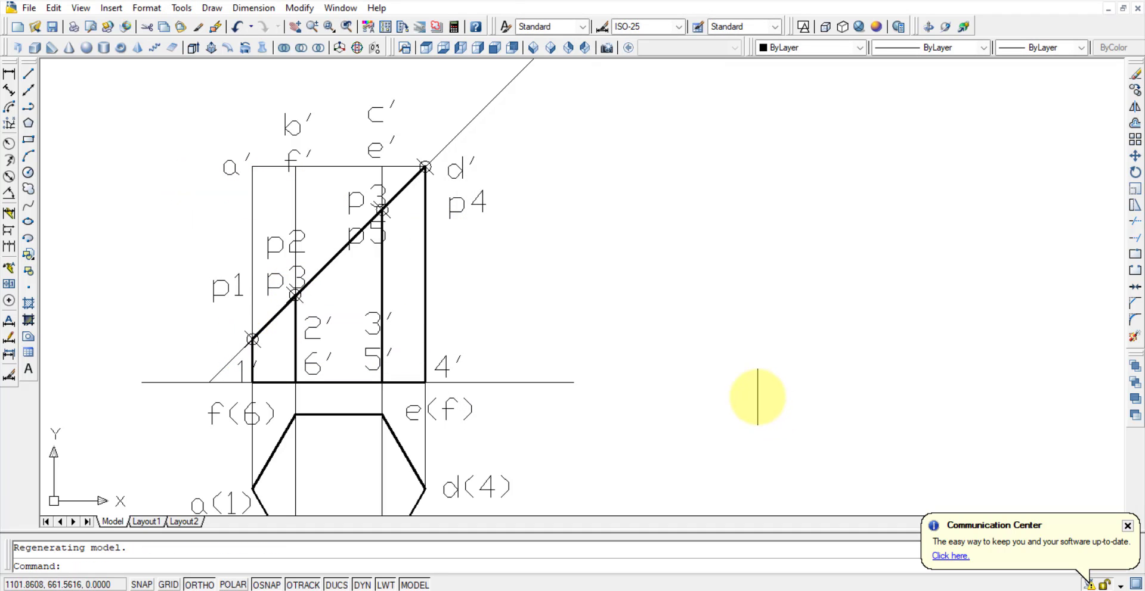
# Shorten the upper end of the inclined cutting-plane line to the front view's corner at d'.
pyautogui.middleClick(635, 302)
pyautogui.middleClick(635, 302)
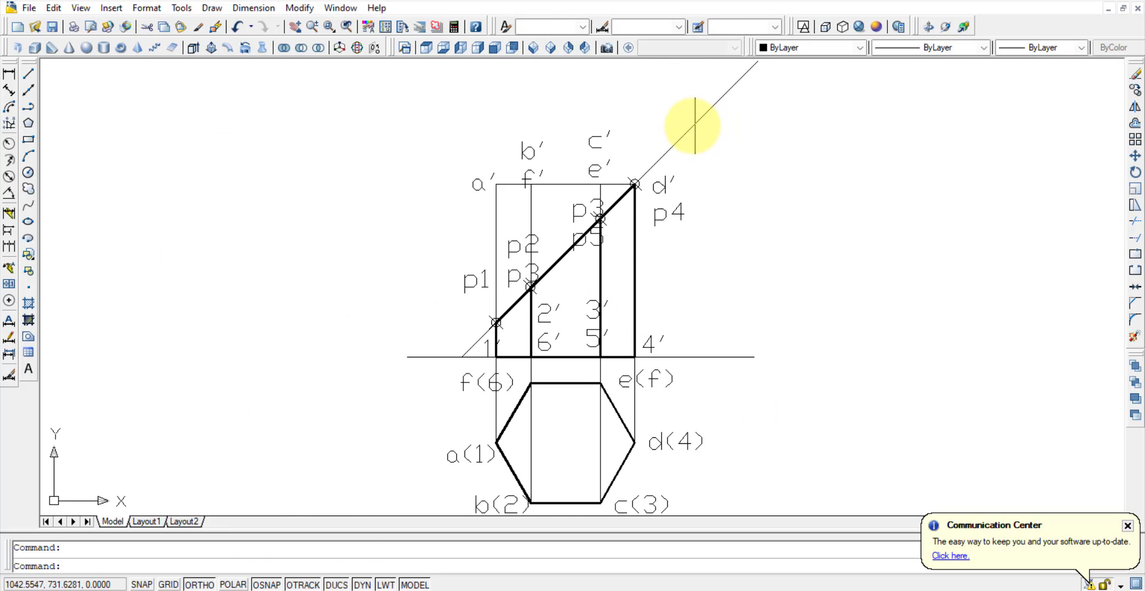
pyautogui.click(695, 125)
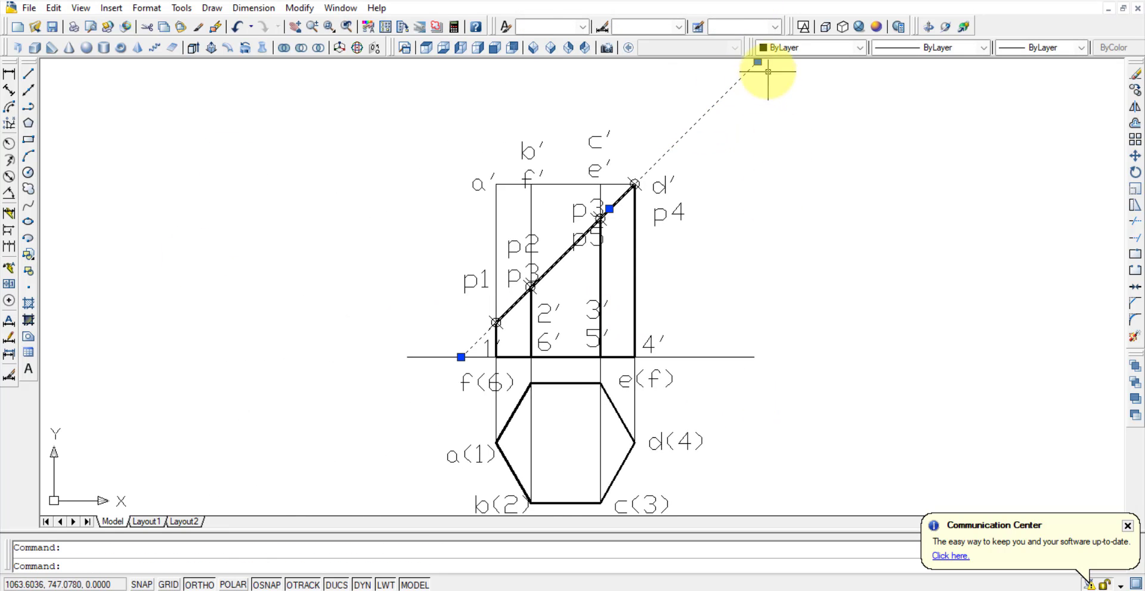
pyautogui.click(635, 184)
# Check the cylinder stretch-out diagram in Photos and draw a 120 mm horizontal line beside the front view, near its base level.
pyautogui.moveTo(796, 334)
pyautogui.mouseDown(button='middle')
pyautogui.moveTo(633, 277)
pyautogui.moveTo(583, 290)
pyautogui.mouseUp(button='middle')
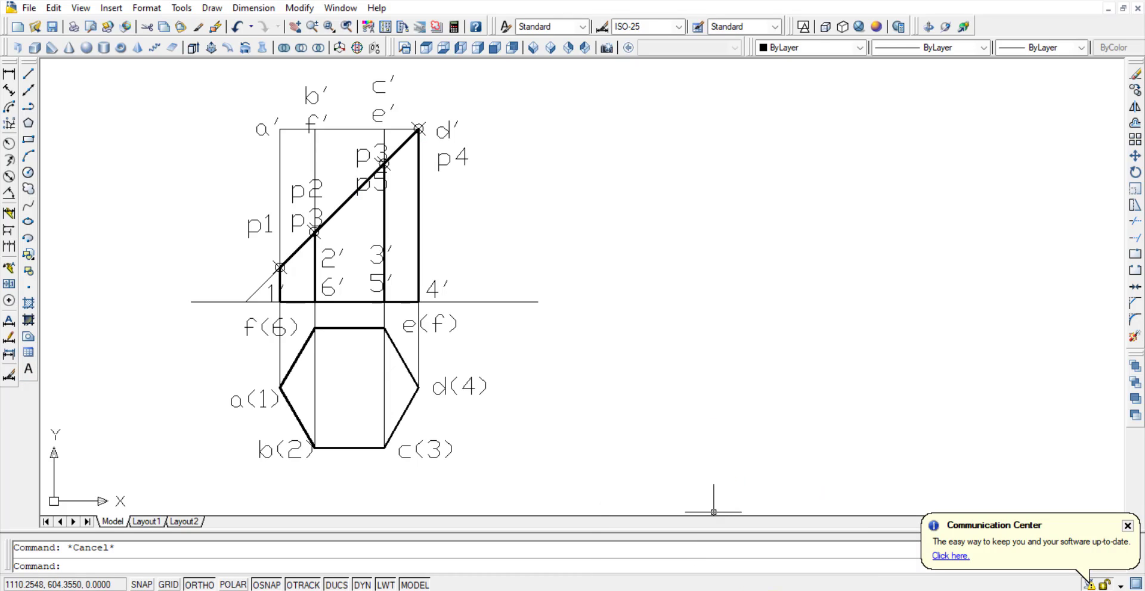
pyautogui.click(741, 543)
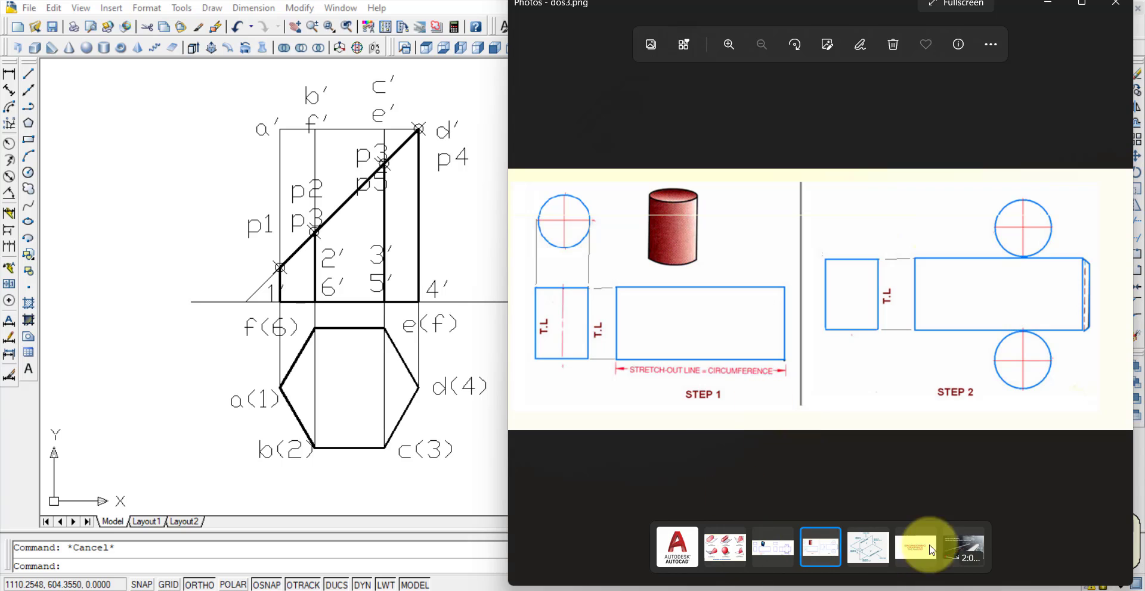
pyautogui.click(1054, 6)
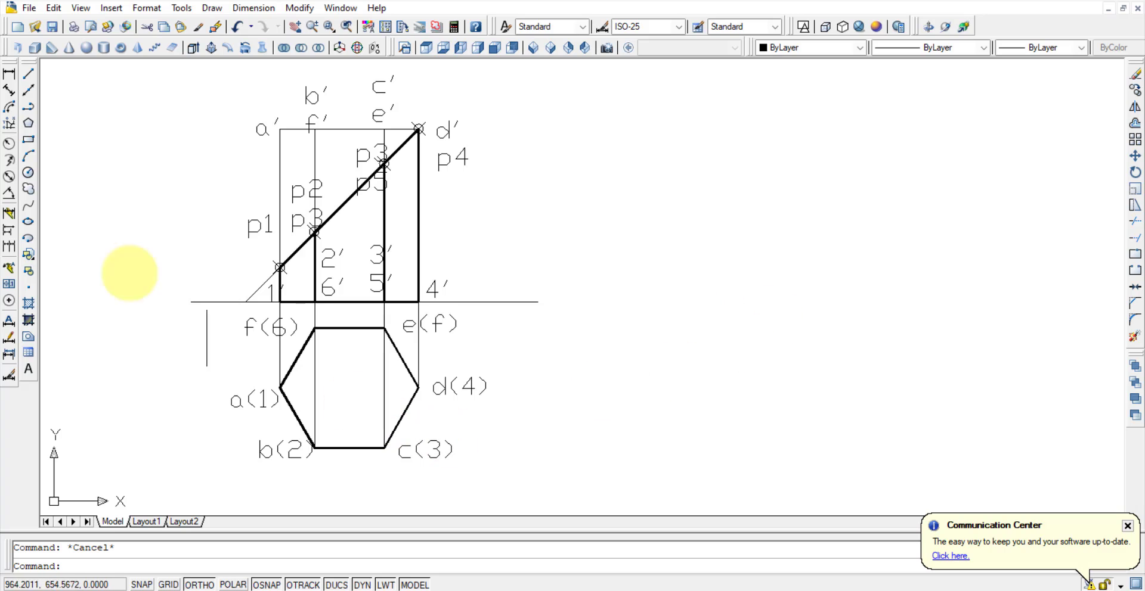
pyautogui.click(28, 74)
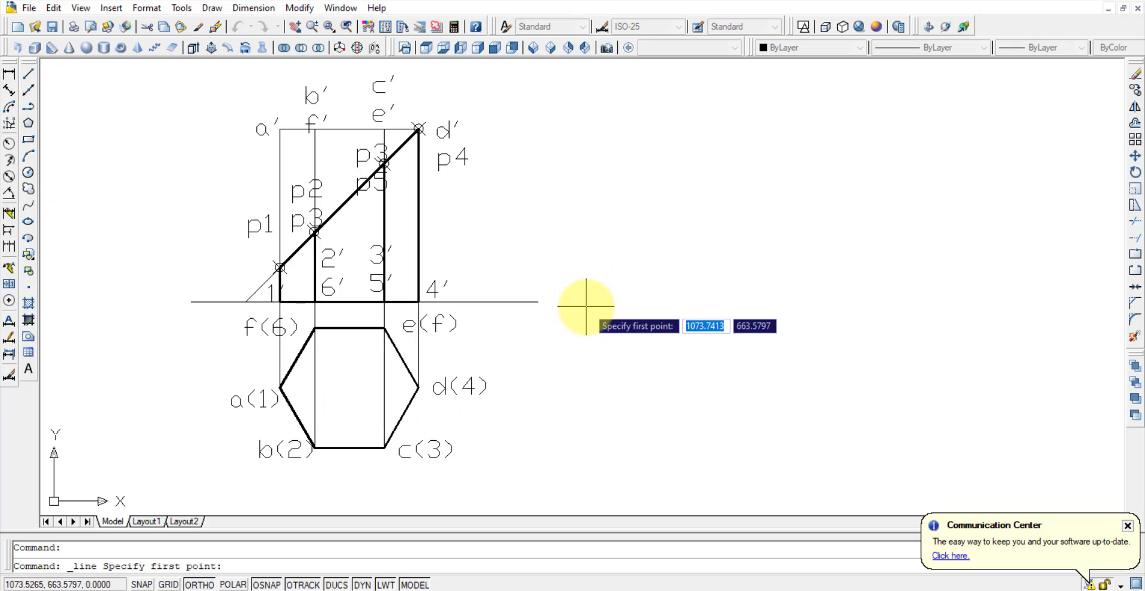
pyautogui.click(589, 304)
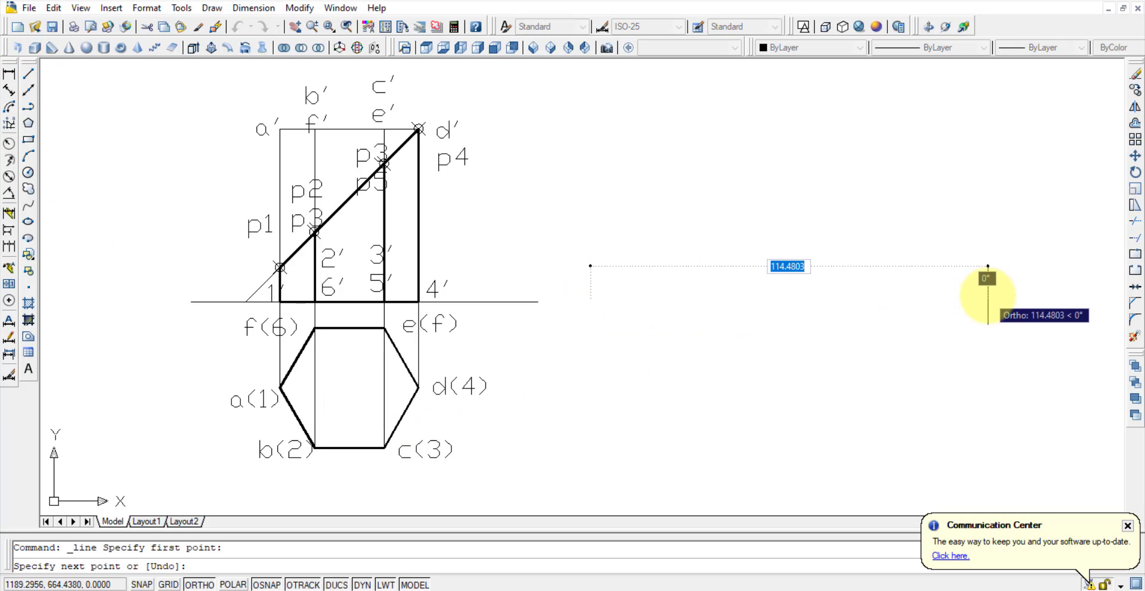
pyautogui.write('120')
pyautogui.press('Return')
pyautogui.press('Escape')
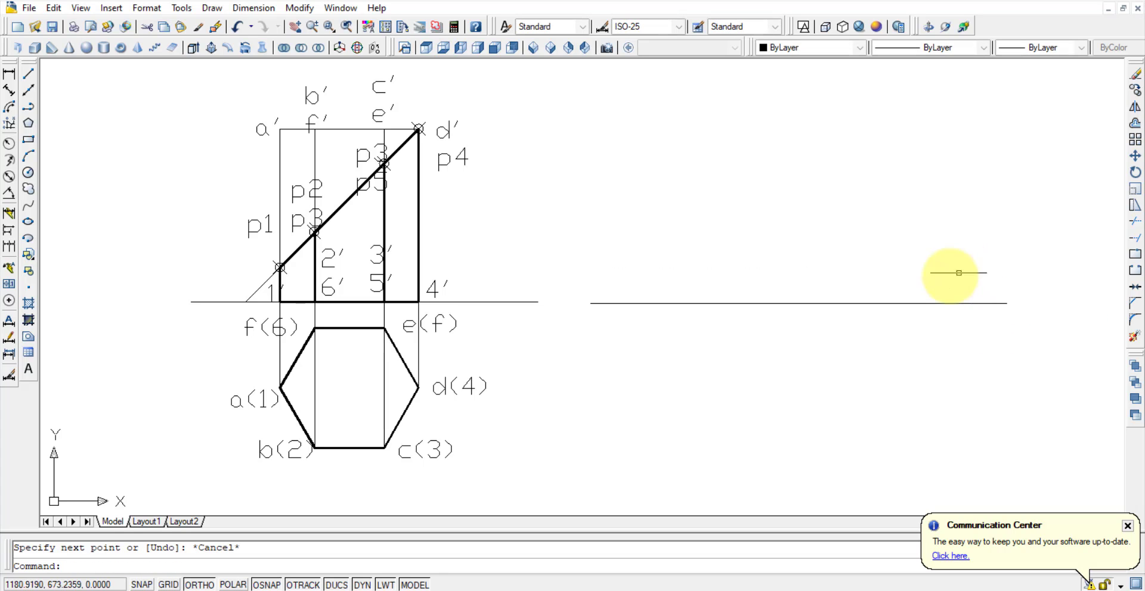
# Divide the 120 mm stretch-out line into 6 equal segments.
pyautogui.moveTo(912, 301); pyautogui.dragTo(884, 304)
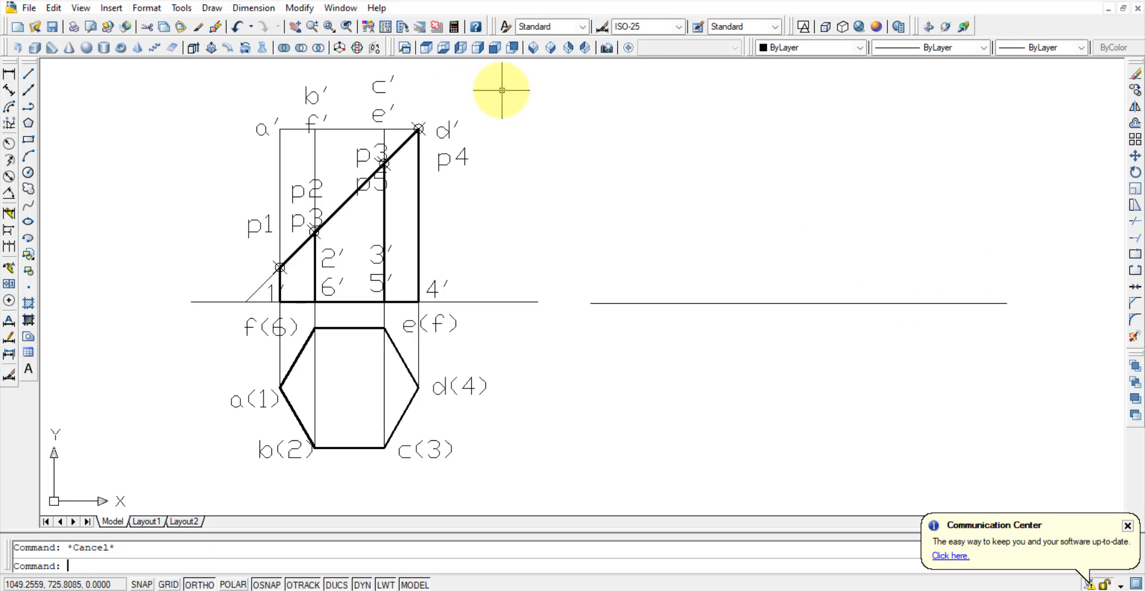
pyautogui.write('div')
pyautogui.press('Return')
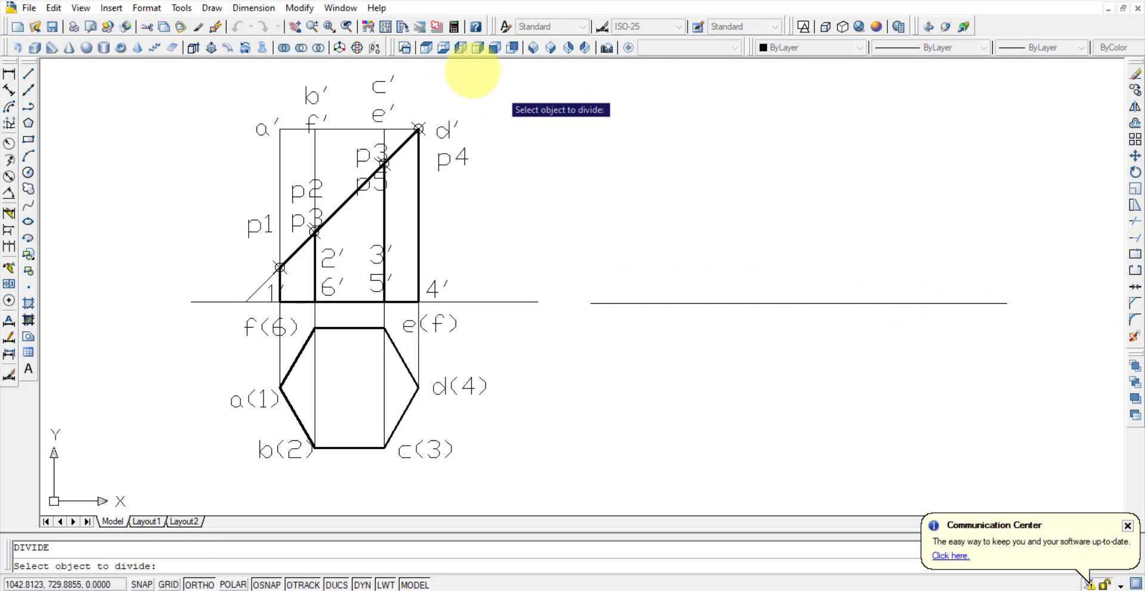
pyautogui.click(696, 304)
pyautogui.write('6')
pyautogui.press('Return')
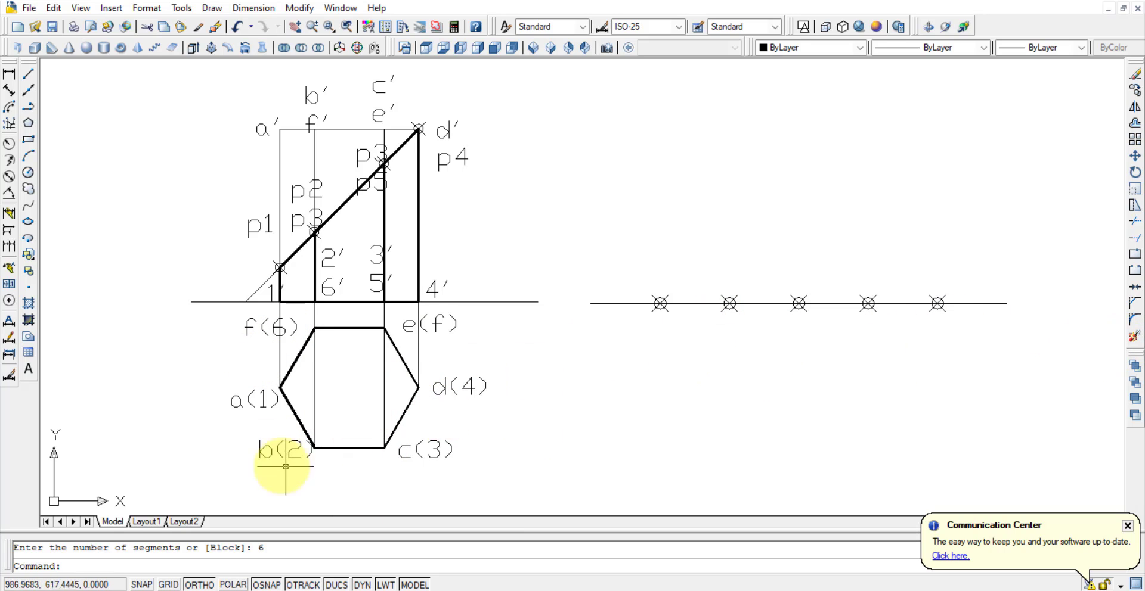
# Close the 120 mm stretch-out line into a rectangle with 50 mm vertical sides and a 120 mm top edge.
pyautogui.click(28, 73)
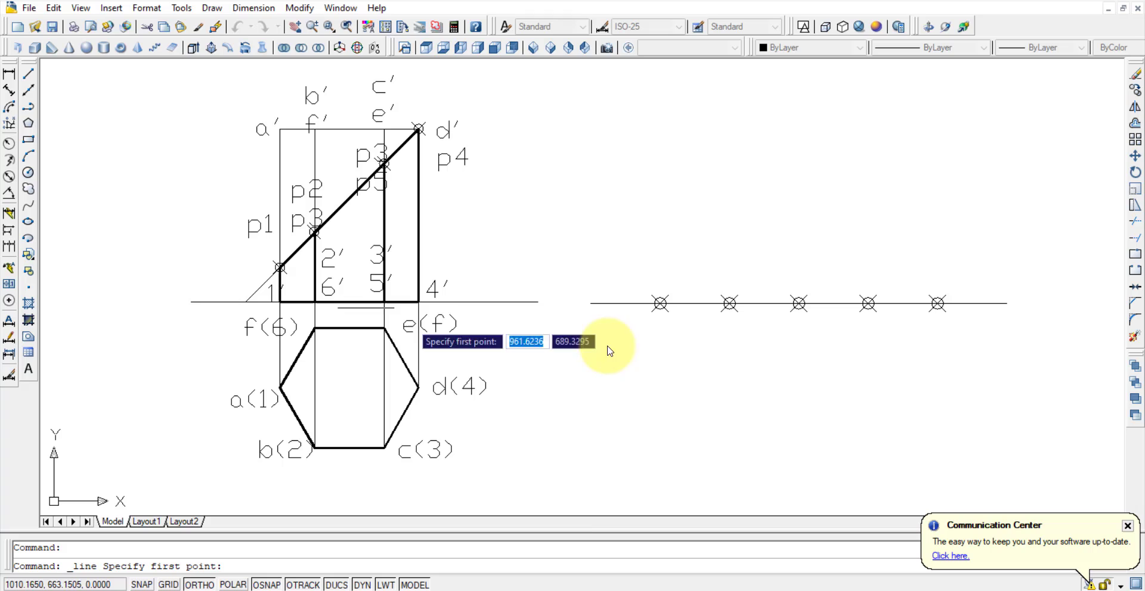
pyautogui.click(590, 303)
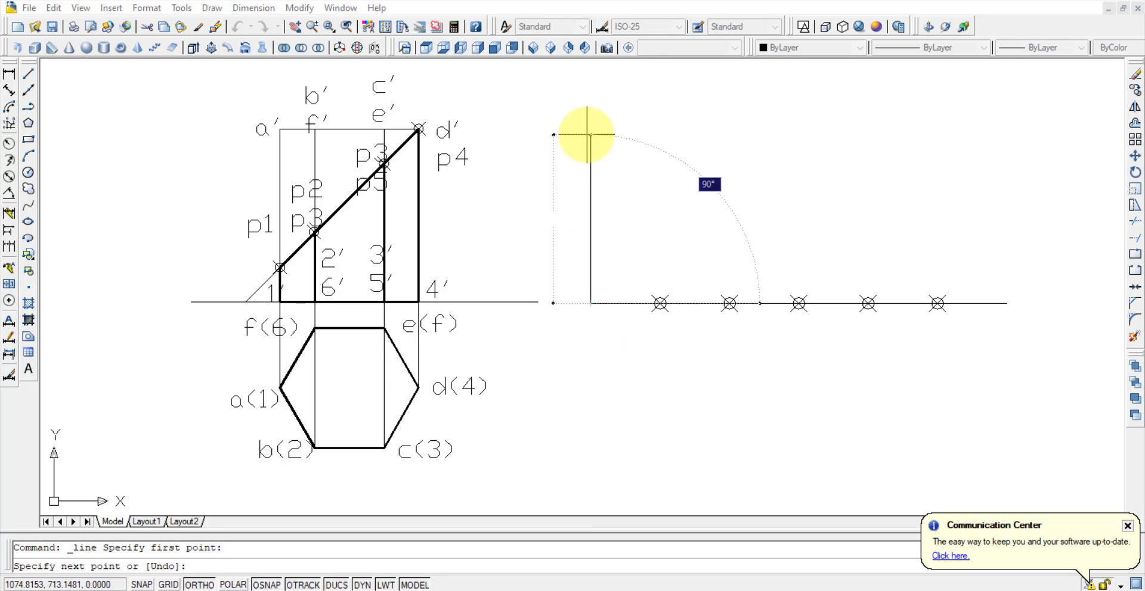
pyautogui.write('50')
pyautogui.press('Return')
pyautogui.write('120')
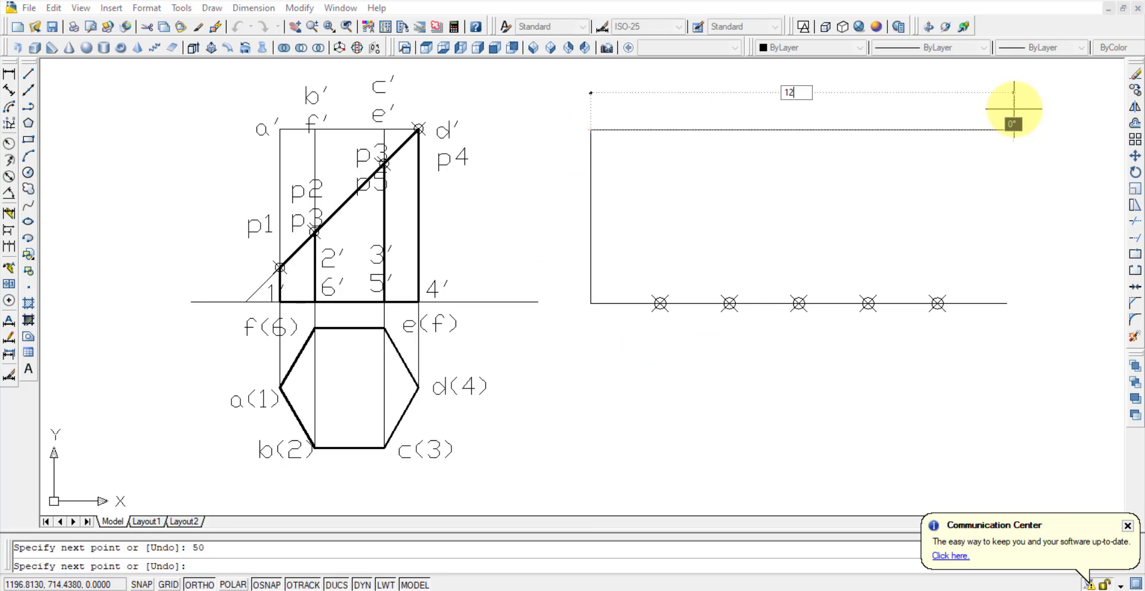
pyautogui.press('Return')
pyautogui.write('50')
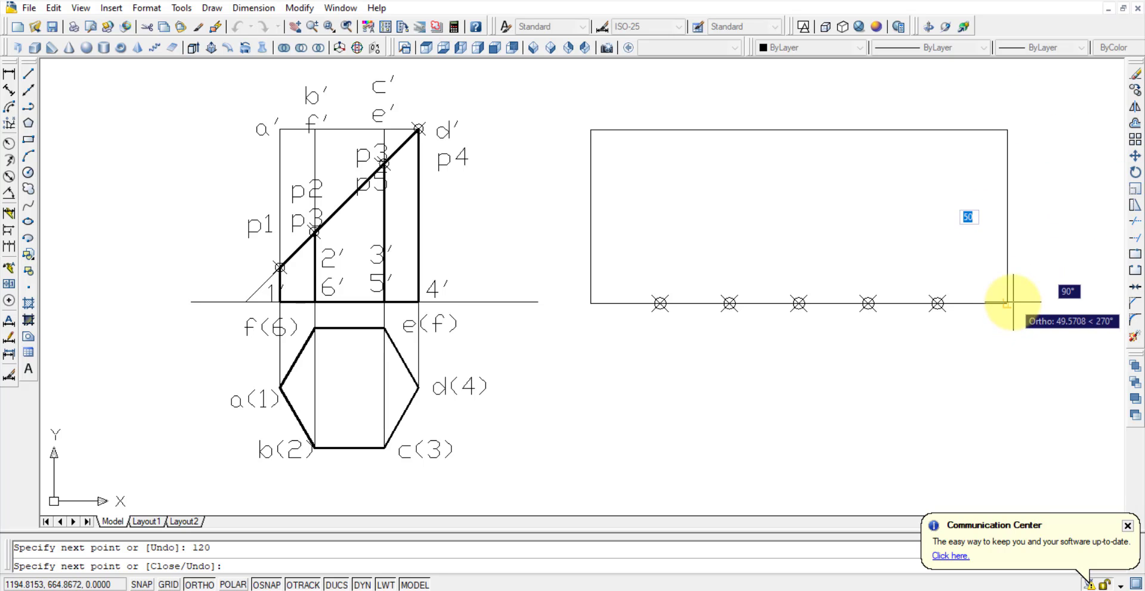
pyautogui.press('Return')
pyautogui.press('Return')
# Copy the rectangle's left vertical edge from its base endpoint to each of the five division points on the stretch-out line.
pyautogui.click(601, 216)
pyautogui.click(540, 216)
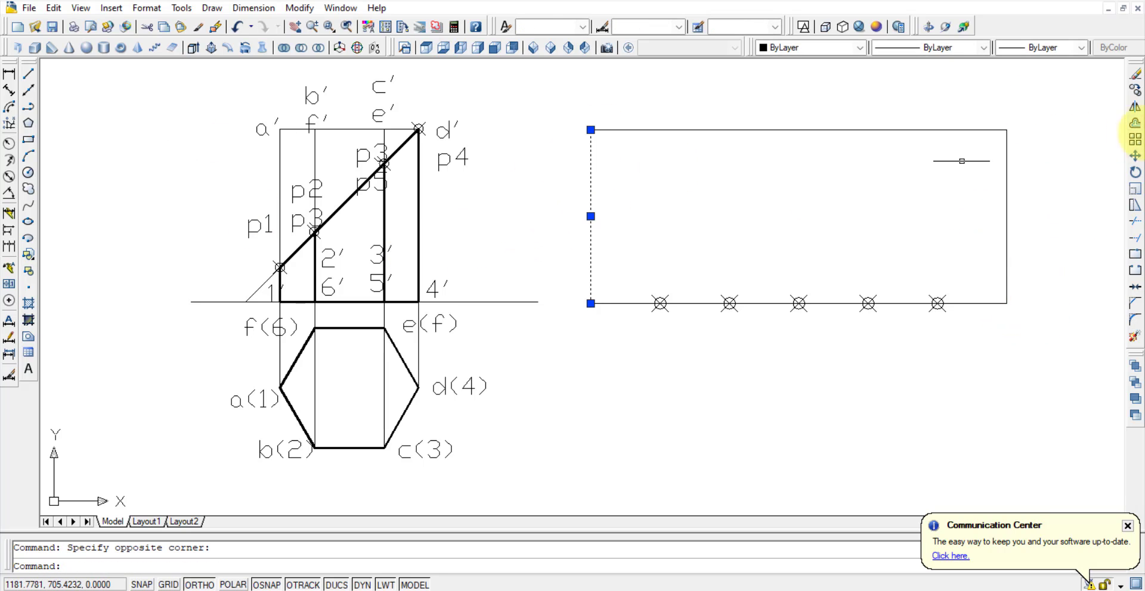
pyautogui.click(1134, 89)
pyautogui.click(590, 304)
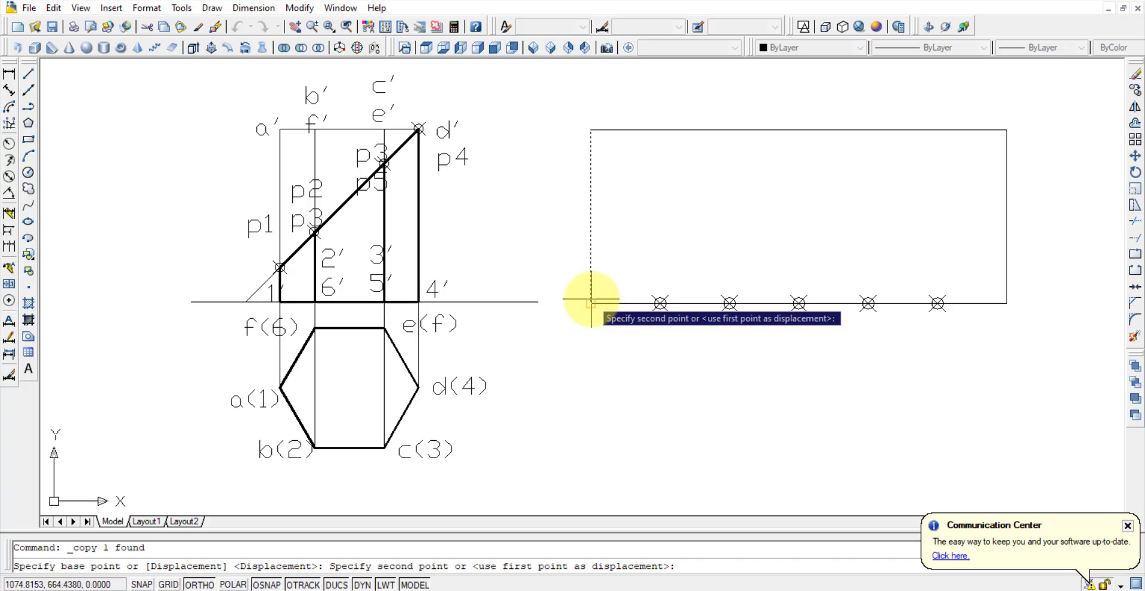
pyautogui.click(660, 303)
pyautogui.click(729, 303)
pyautogui.click(799, 304)
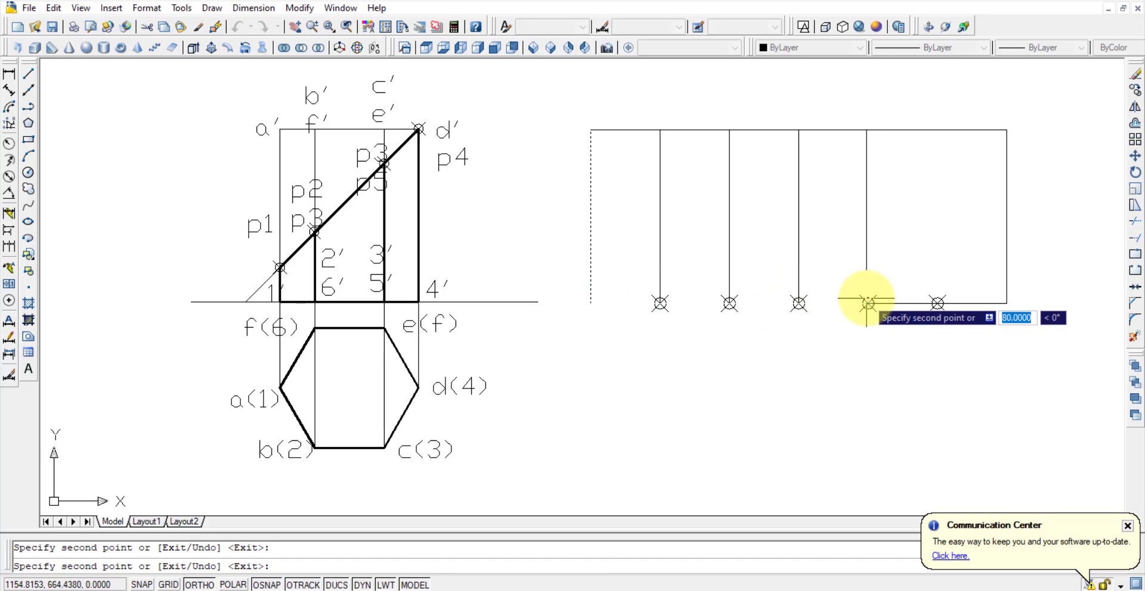
pyautogui.click(868, 303)
pyautogui.click(938, 303)
pyautogui.press('Return')
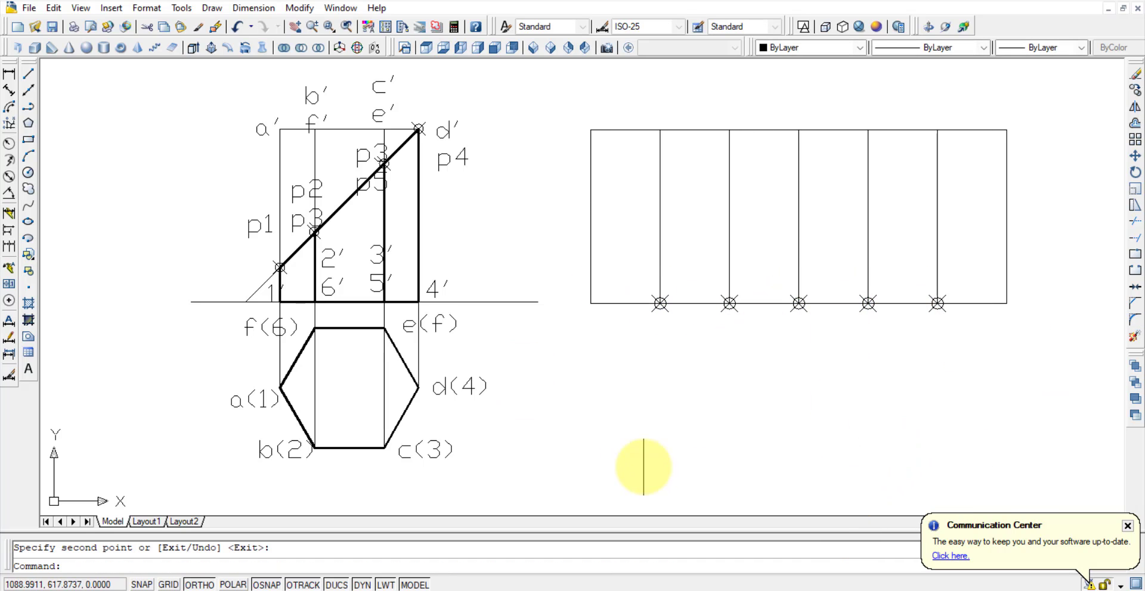
pyautogui.hotkey('ctrl', 'v')
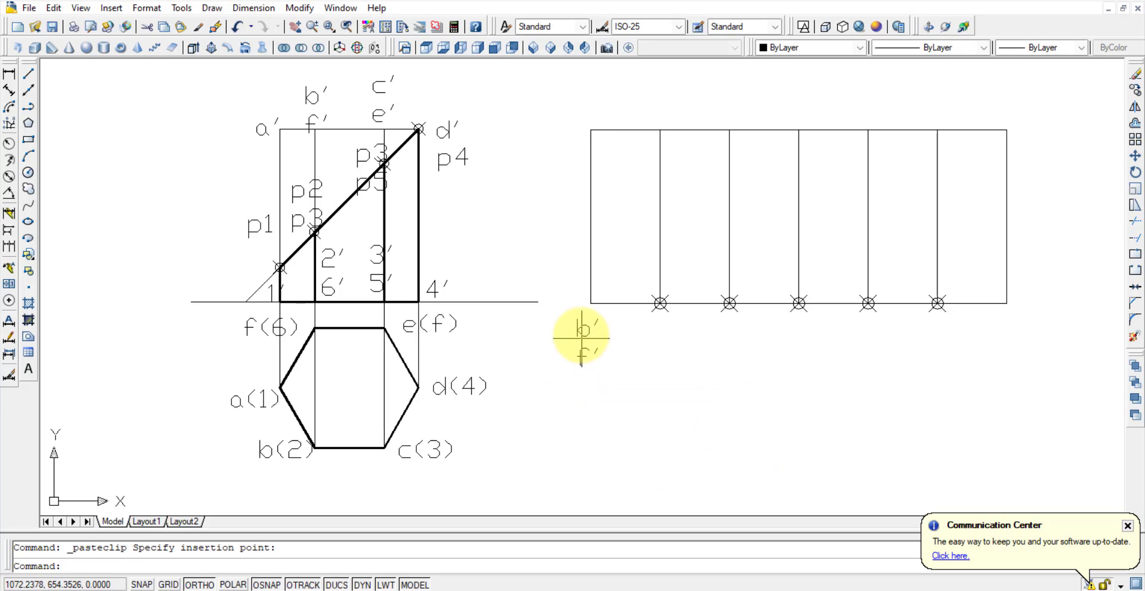
pyautogui.click(578, 357)
pyautogui.press('Delete')
# Paste the copied label below the development's lower-left corner and change its text to A.
pyautogui.hotkey('ctrl', 'v')
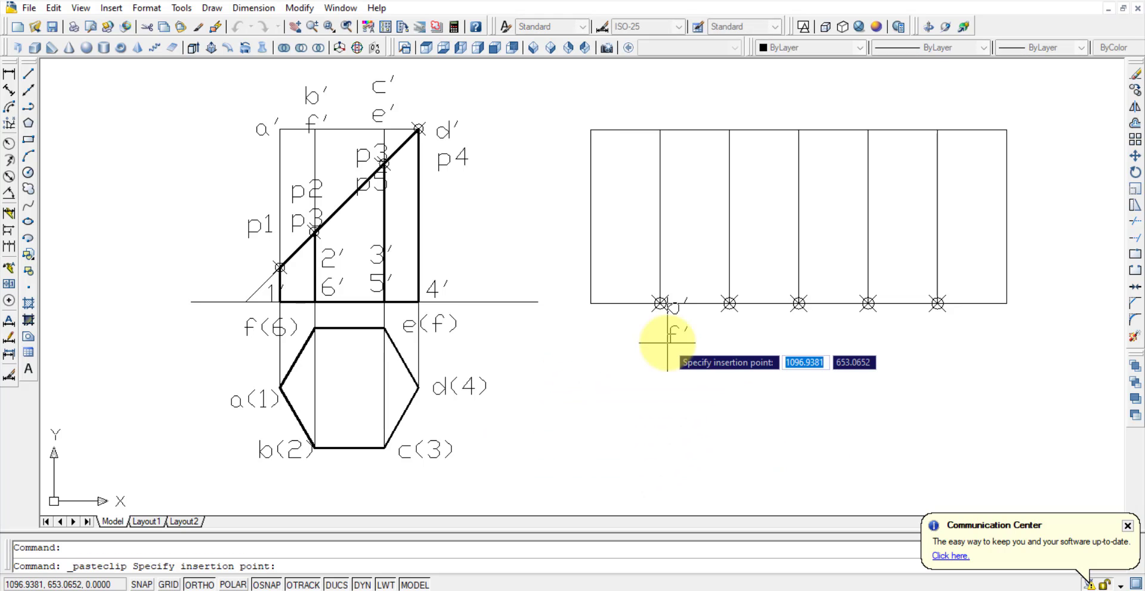
pyautogui.click(583, 321)
pyautogui.doubleClick(604, 333)
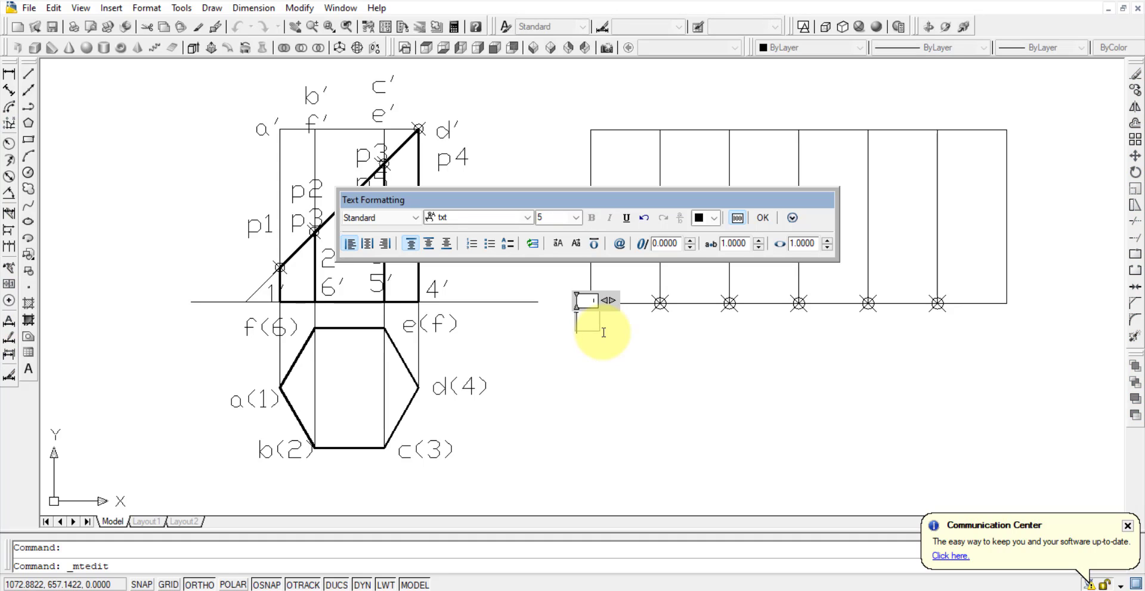
pyautogui.press('capslock')
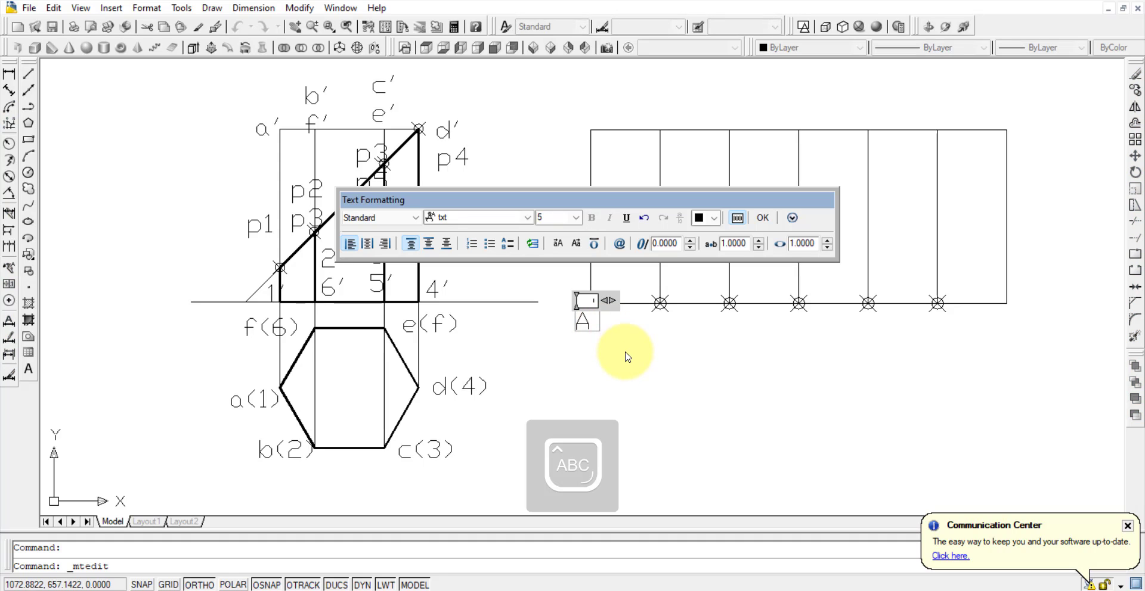
pyautogui.click(627, 357)
# Copy the A label below the first and second division points and change the copies to B and C.
pyautogui.click(583, 322)
pyautogui.hotkey('ctrl', 'c')
pyautogui.hotkey('ctrl', 'v')
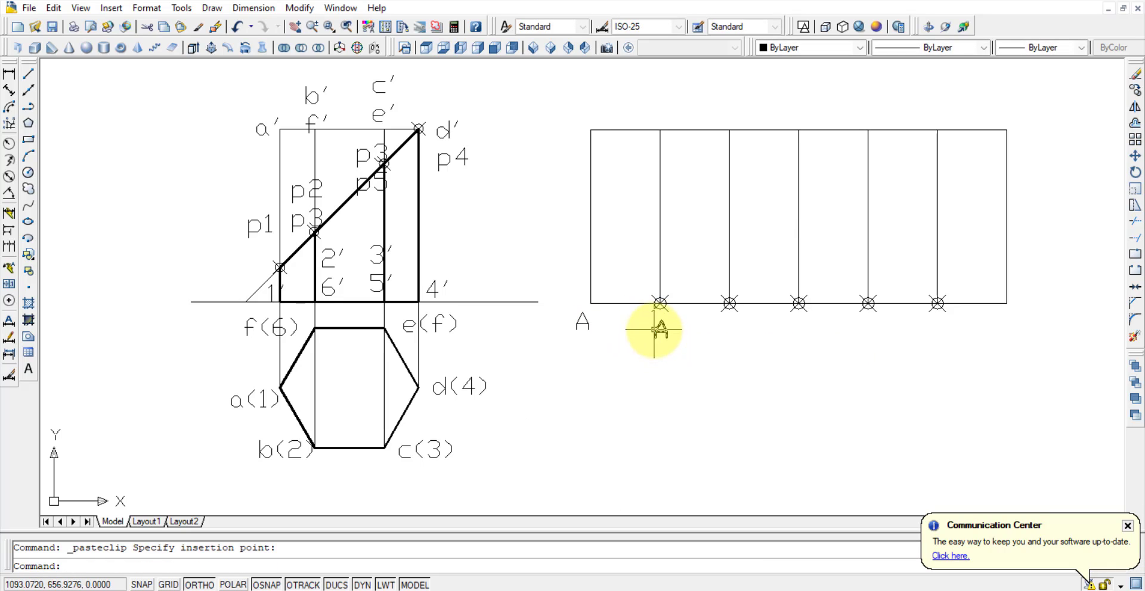
pyautogui.click(653, 329)
pyautogui.doubleClick(661, 329)
pyautogui.click(708, 336)
pyautogui.hotkey('ctrl', 'v')
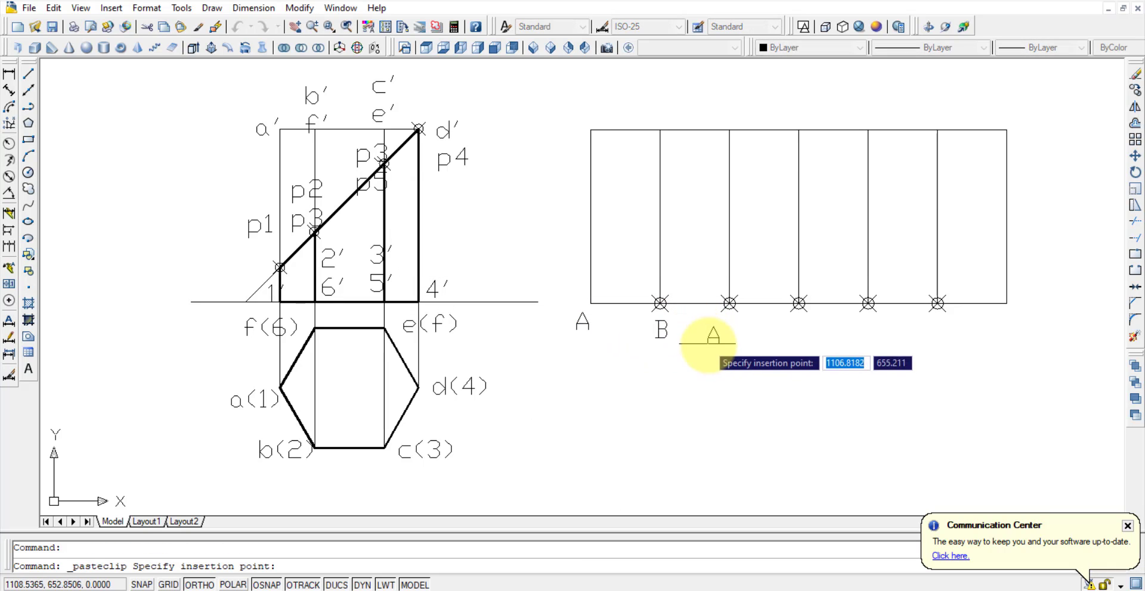
pyautogui.click(723, 337)
pyautogui.doubleClick(724, 337)
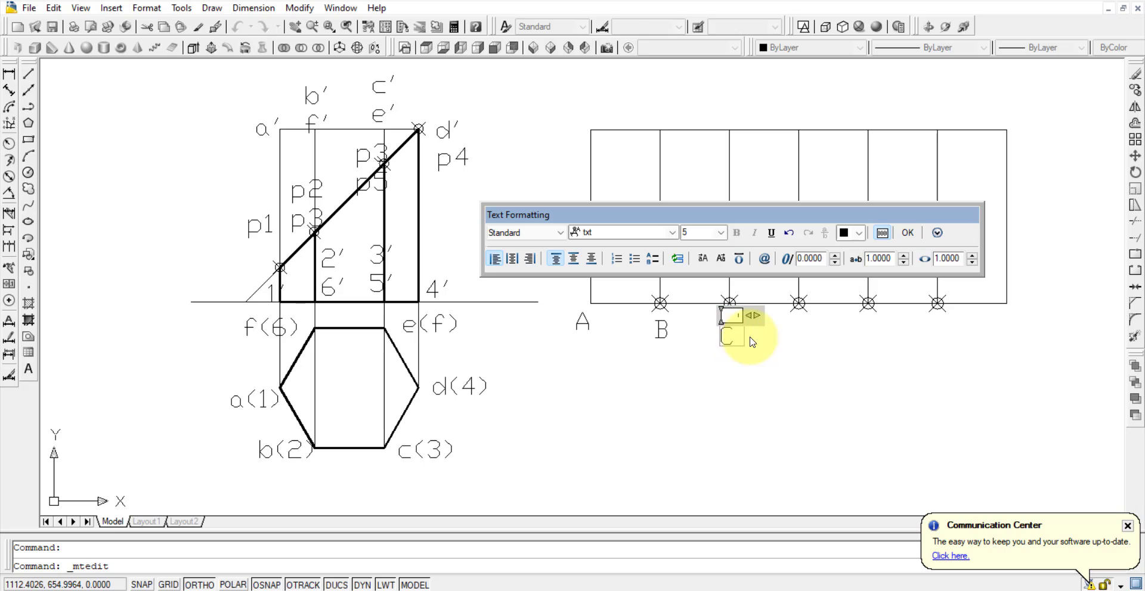
pyautogui.write('C')
pyautogui.click(753, 341)
# Paste the A label below the third and fourth division points and change the copies to D and E.
pyautogui.hotkey('ctrl', 'v')
pyautogui.click(789, 341)
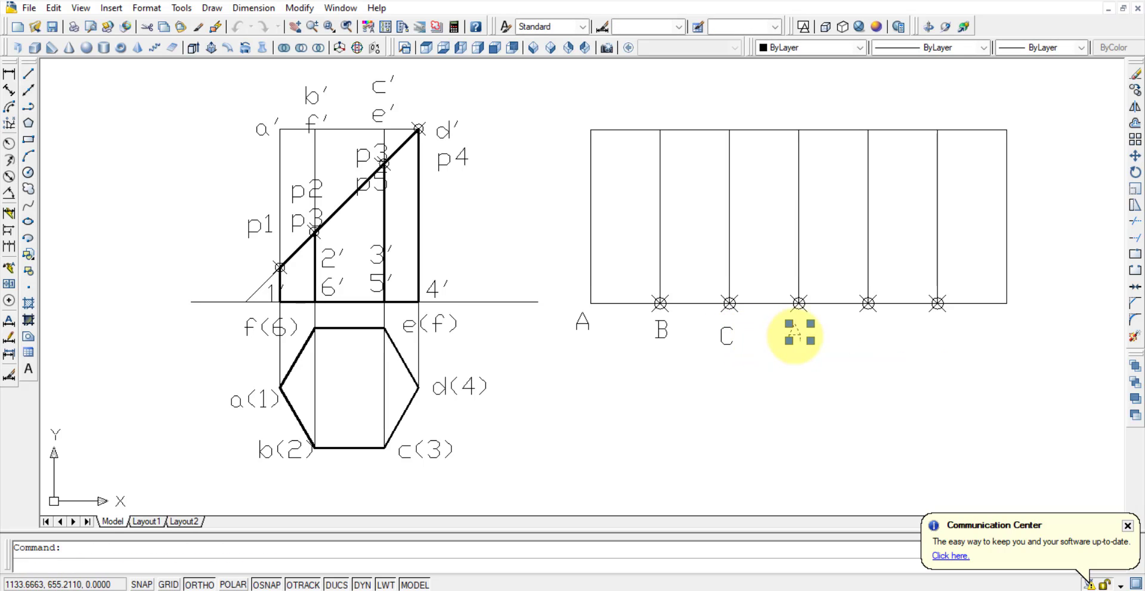
pyautogui.doubleClick(794, 332)
pyautogui.write('D')
pyautogui.click(868, 334)
pyautogui.hotkey('ctrl', 'v')
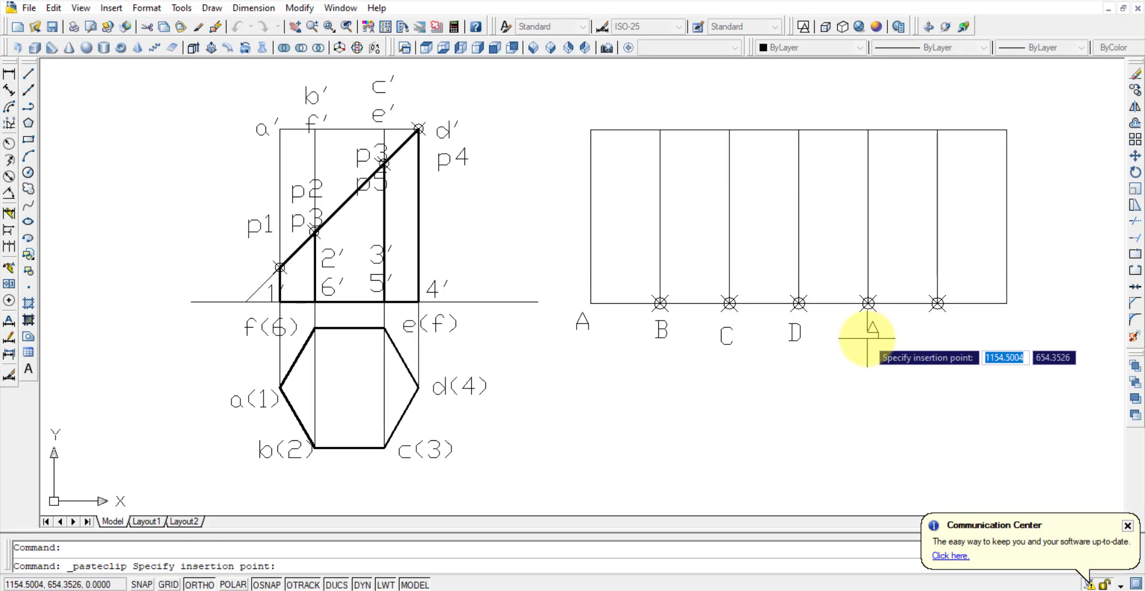
pyautogui.click(868, 334)
pyautogui.doubleClick(869, 331)
pyautogui.write('E')
pyautogui.click(929, 329)
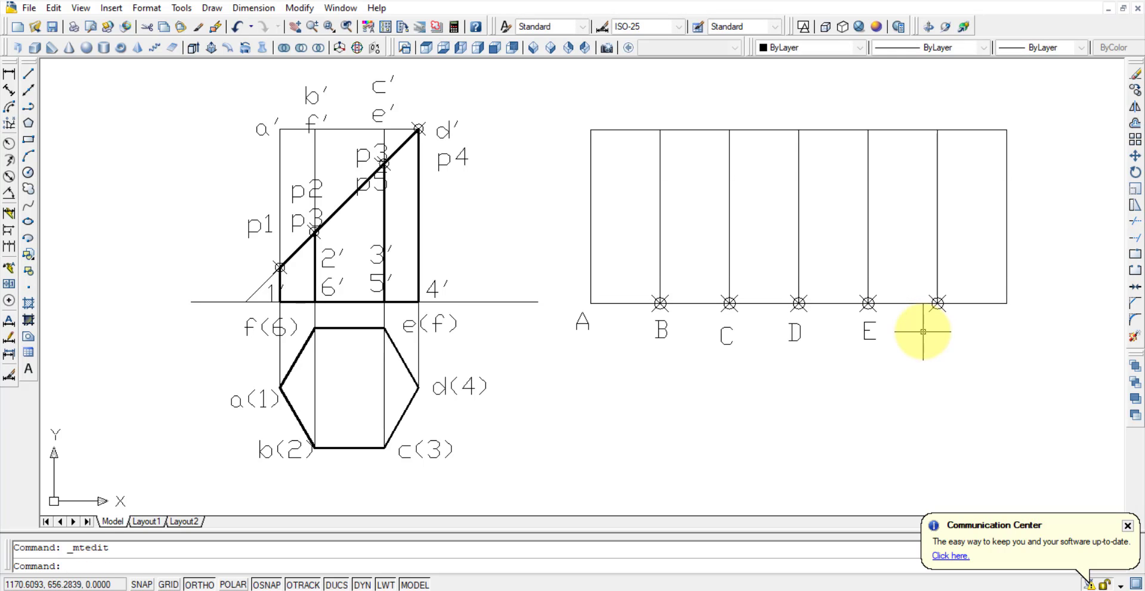
# Label the fifth division point F and place a closing A label below the development's lower-right corner.
pyautogui.hotkey('ctrl', 'v')
pyautogui.click(927, 341)
pyautogui.doubleClick(930, 333)
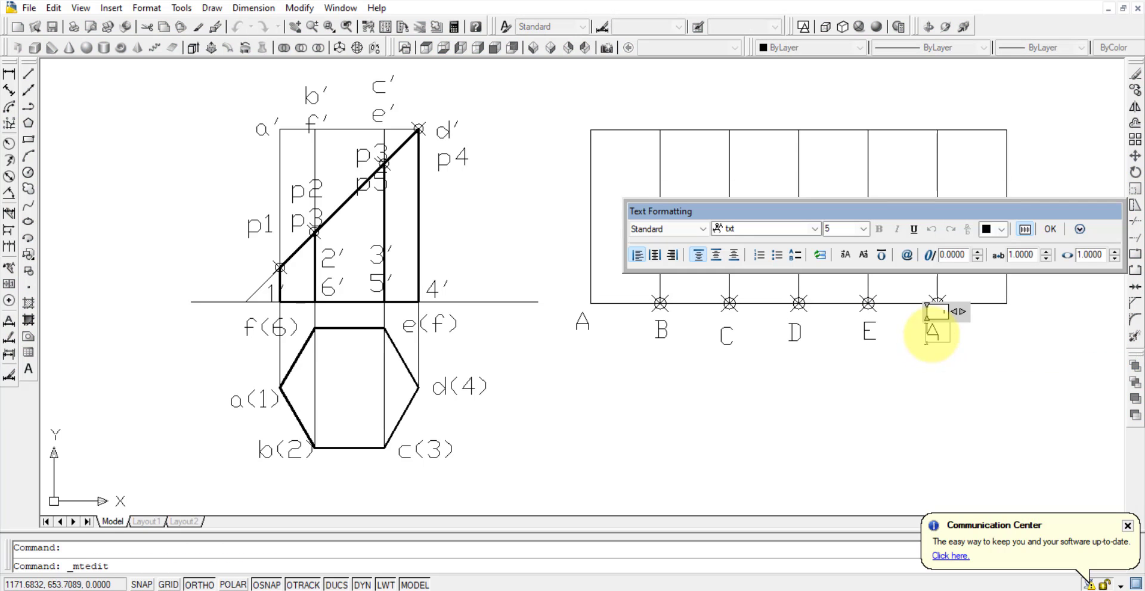
pyautogui.click(1037, 328)
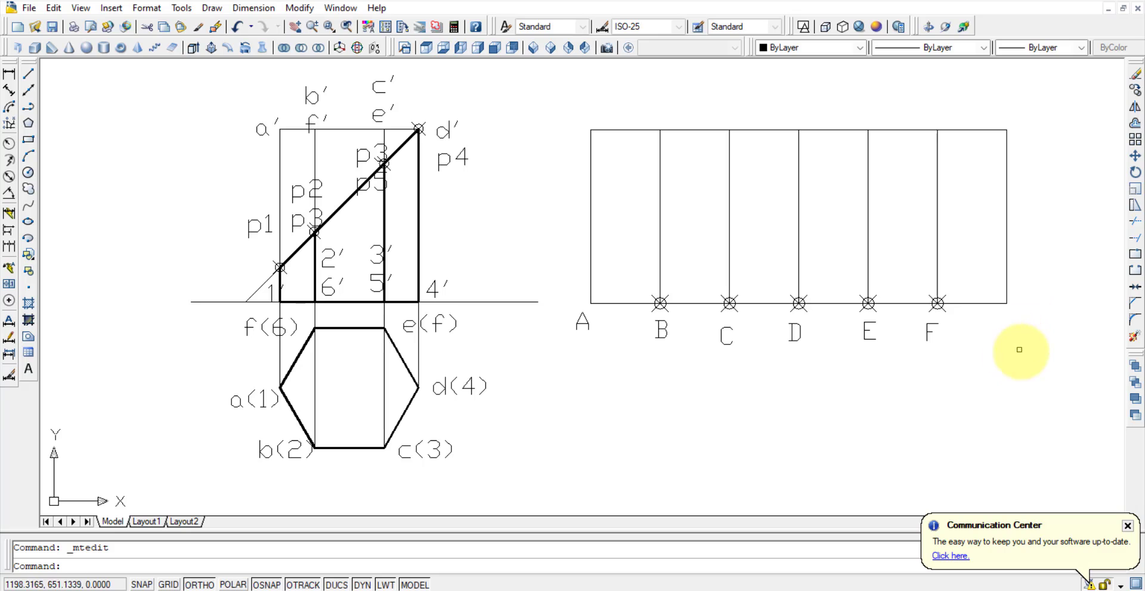
pyautogui.hotkey('ctrl', 'v')
pyautogui.click(1000, 336)
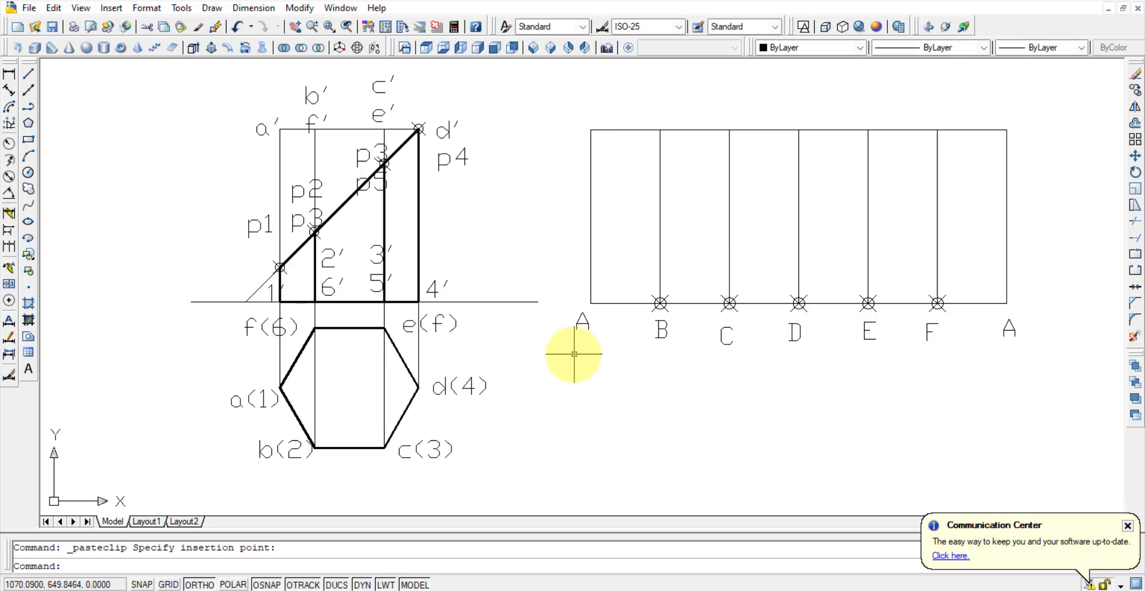
pyautogui.hotkey('ctrl', 'v')
pyautogui.click(574, 111)
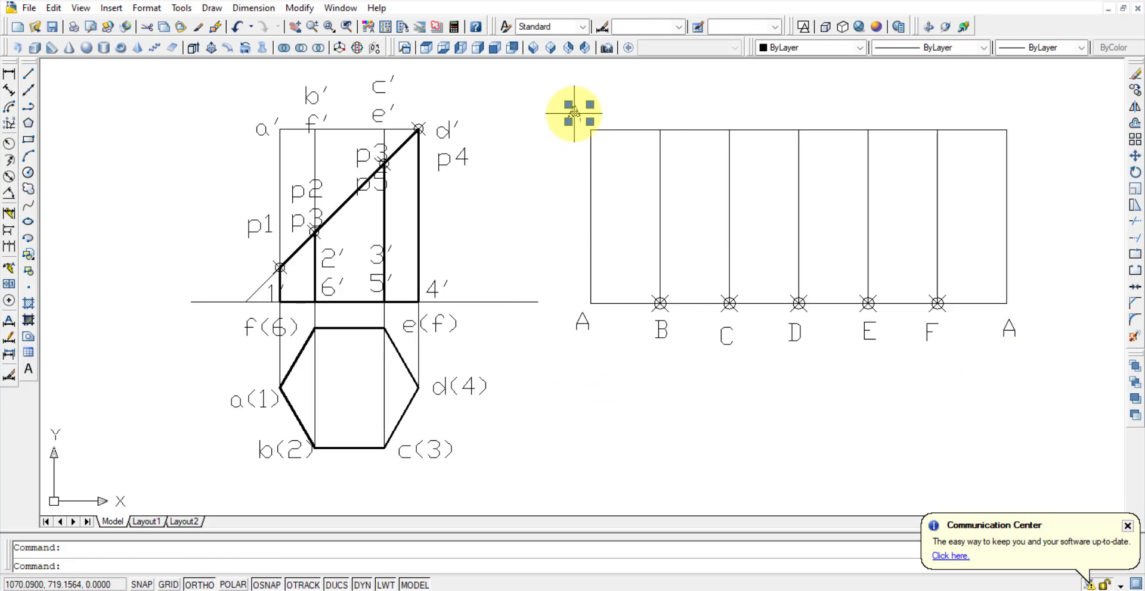
pyautogui.doubleClick(573, 113)
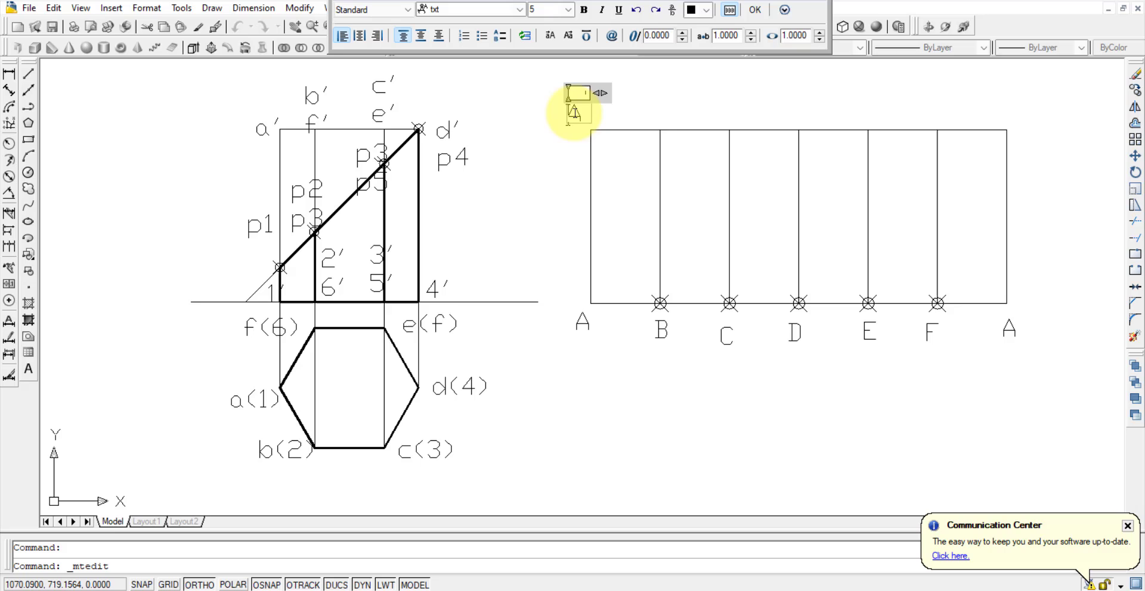
pyautogui.click(624, 256)
pyautogui.press('Delete')
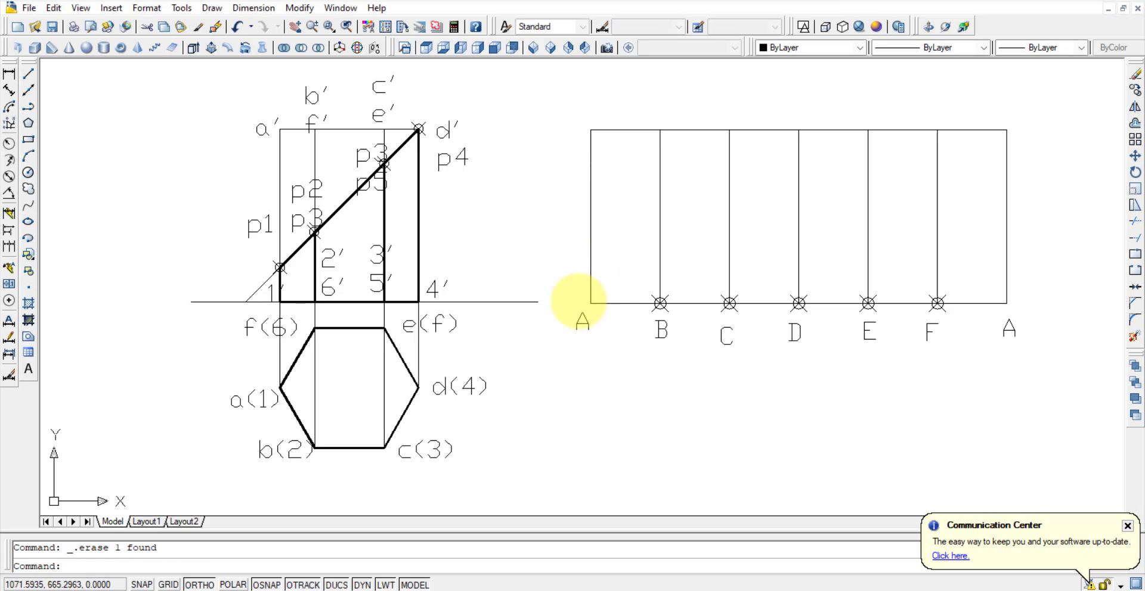
# Move the whole row of letter labels A to F and the closing A straight up, just above the development's top edge.
pyautogui.click(598, 311)
pyautogui.click(1086, 351)
pyautogui.click(581, 322)
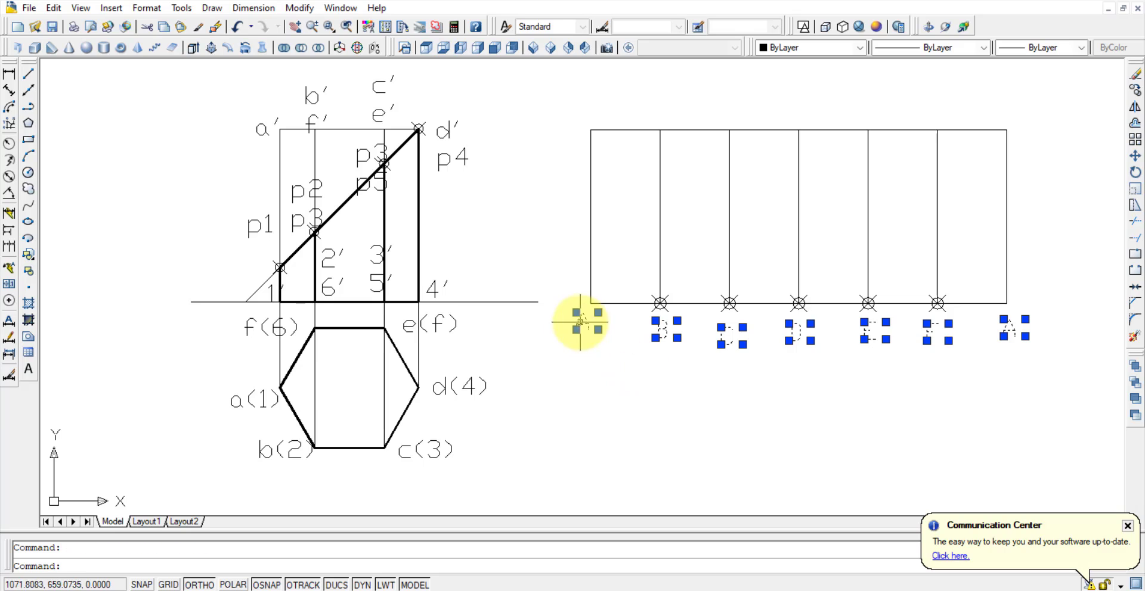
pyautogui.click(1134, 155)
pyautogui.click(576, 329)
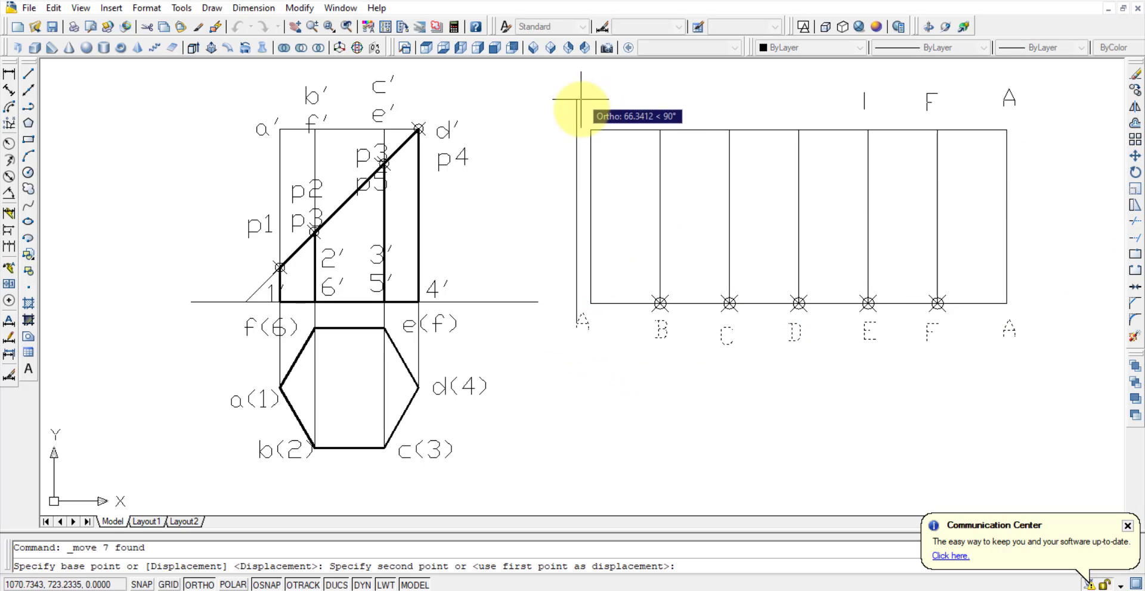
pyautogui.click(576, 104)
pyautogui.press('Escape')
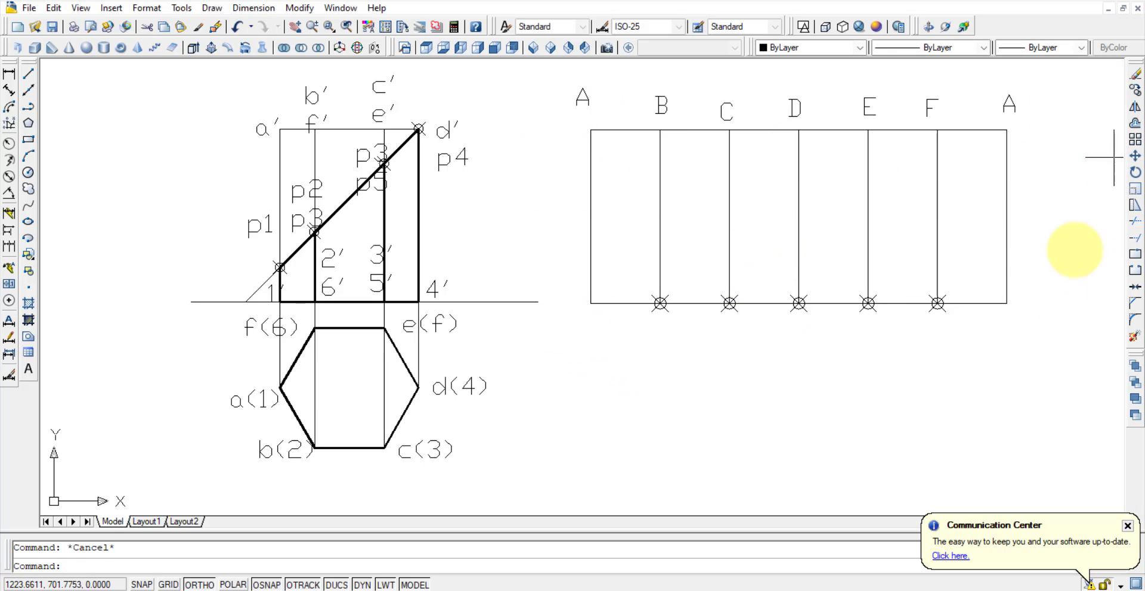
# Paste labels below the development's lower-left corner and first division point, and change them to 1 and 2.
pyautogui.hotkey('ctrl', 'v')
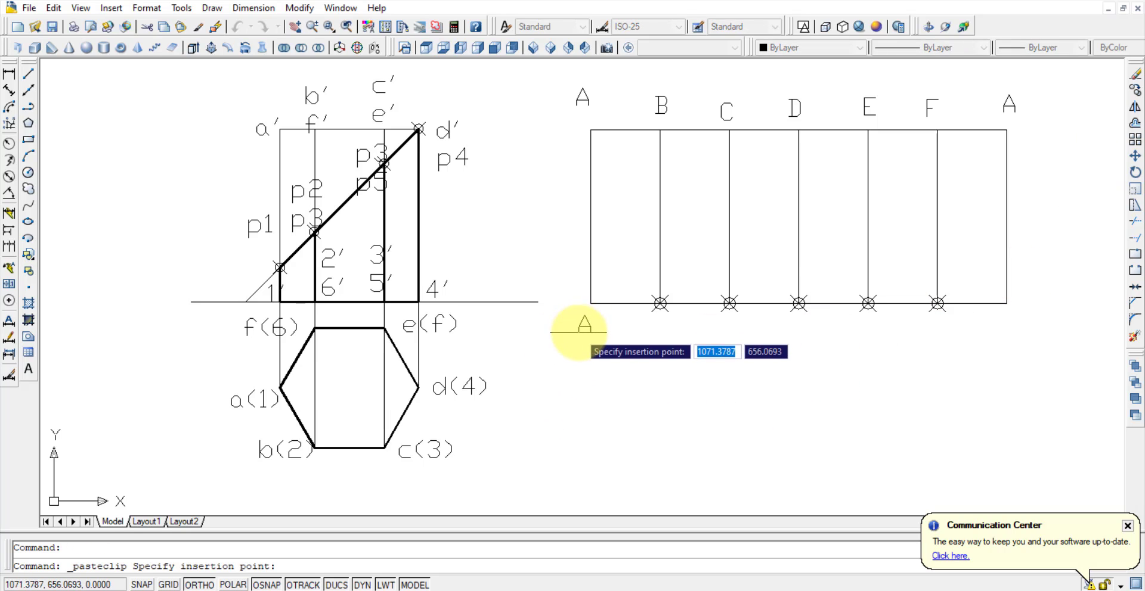
pyautogui.click(583, 323)
pyautogui.doubleClick(584, 324)
pyautogui.write('1')
pyautogui.click(657, 332)
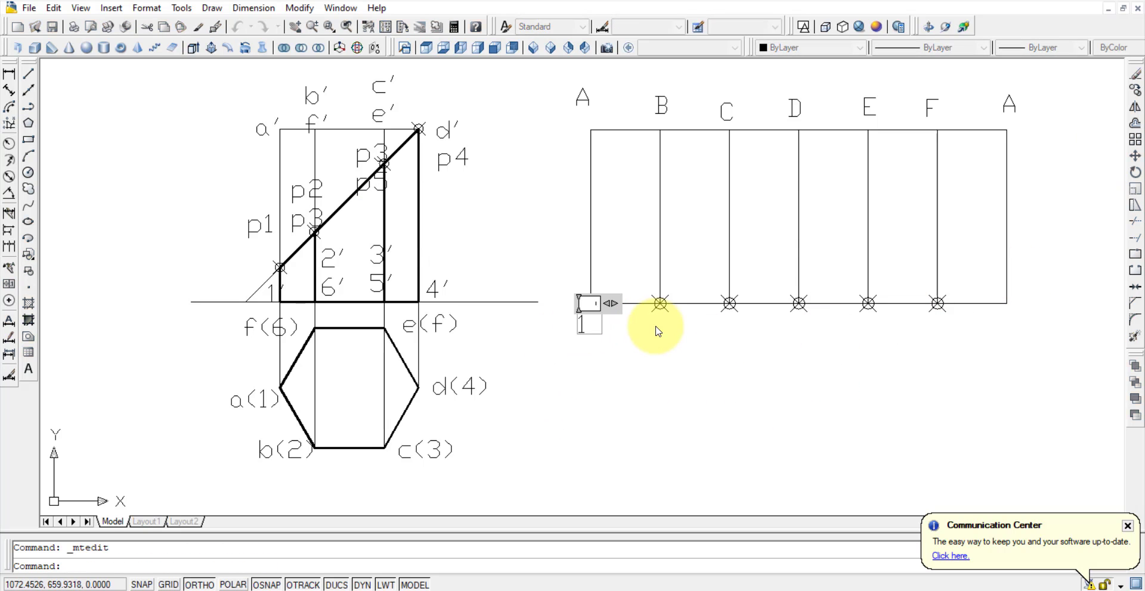
pyautogui.hotkey('ctrl', 'v')
pyautogui.doubleClick(656, 329)
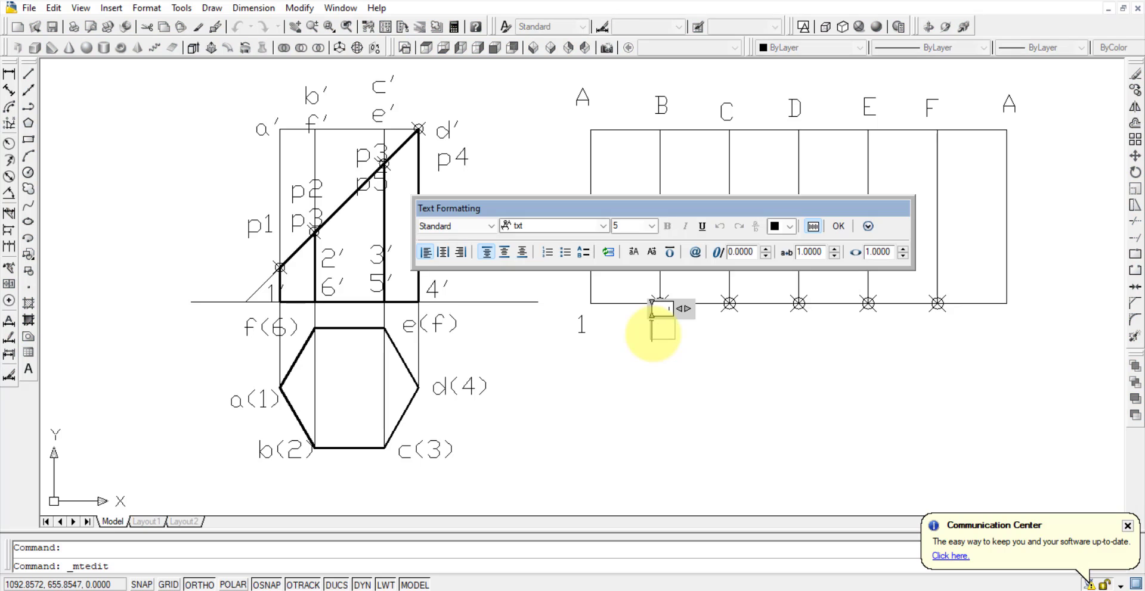
pyautogui.write('2')
pyautogui.click(716, 364)
# Paste labels below the second and third division points and change them to 3 and 4.
pyautogui.hotkey('ctrl', 'v')
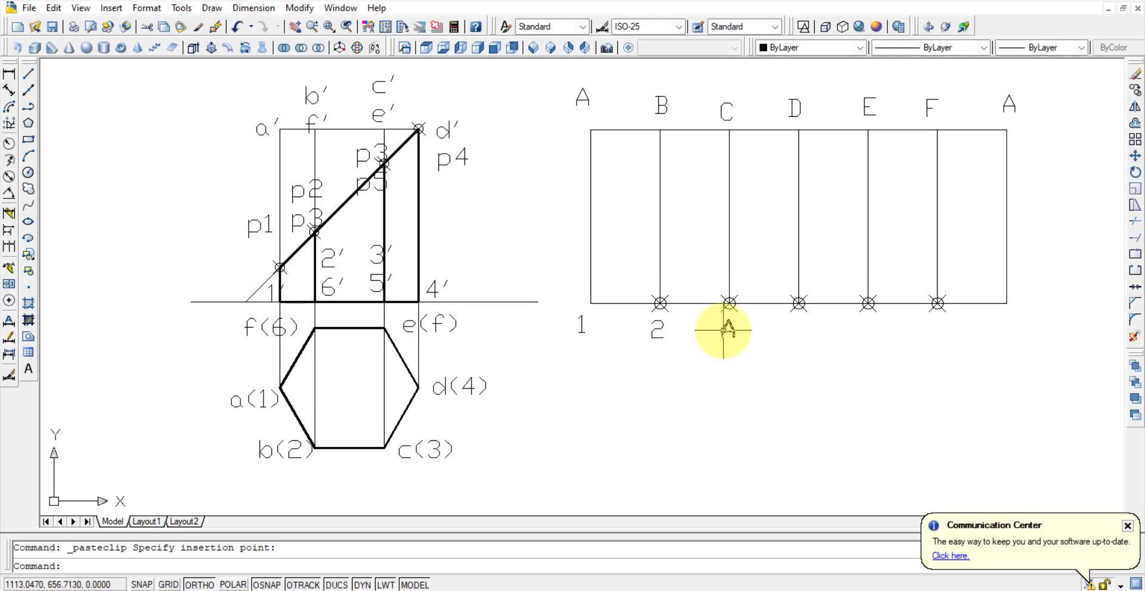
pyautogui.click(728, 328)
pyautogui.doubleClick(728, 328)
pyautogui.click(745, 334)
pyautogui.hotkey('ctrl', 'v')
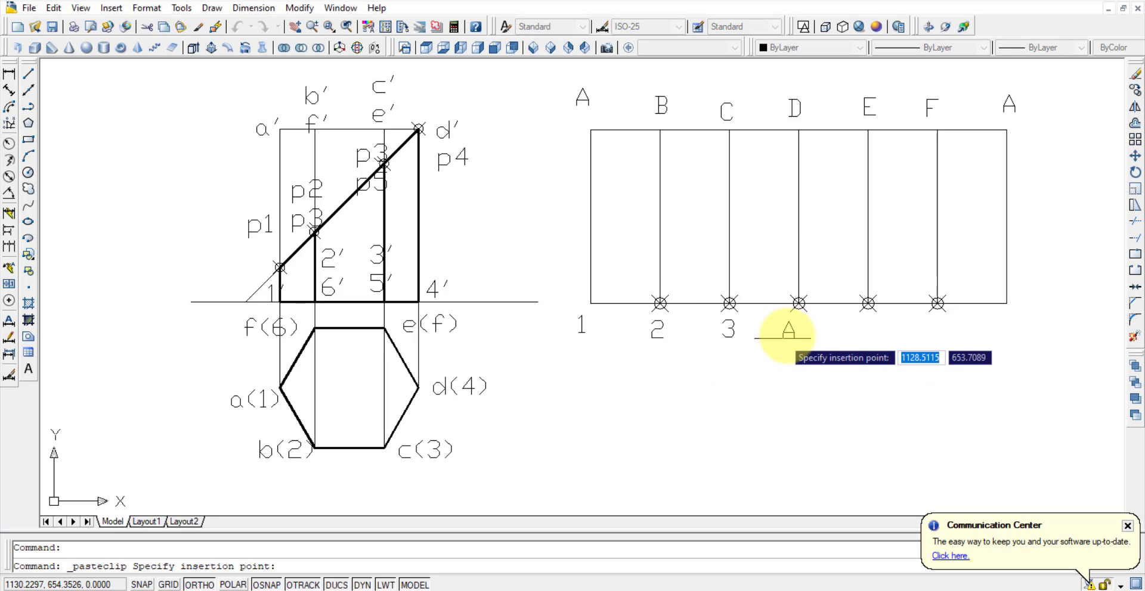
pyautogui.click(796, 327)
pyautogui.doubleClick(796, 325)
pyautogui.click(864, 358)
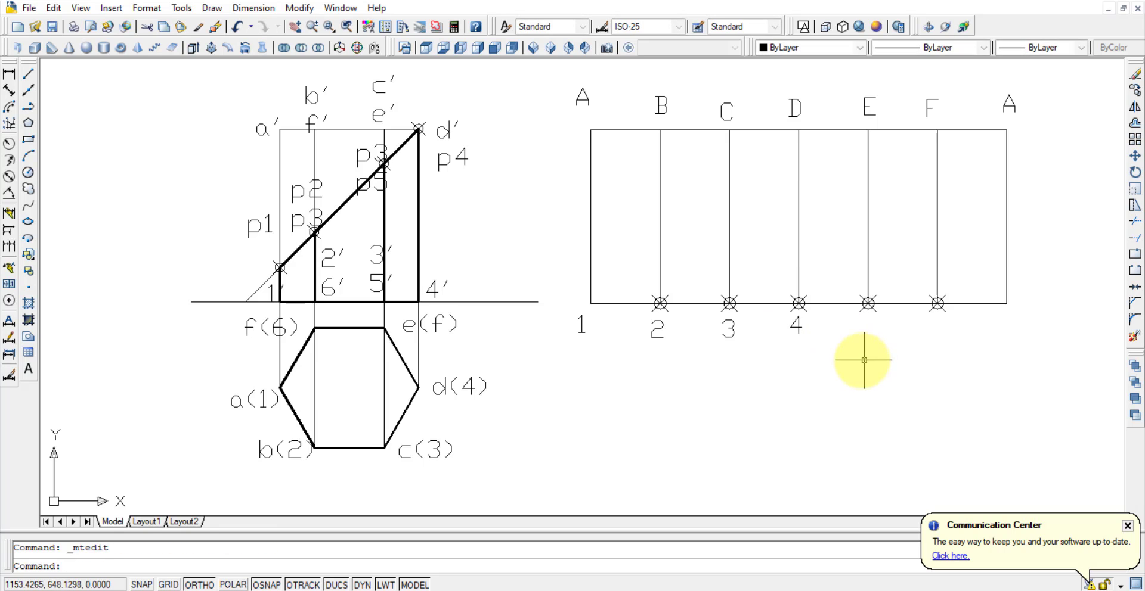
# Paste labels below the development's fourth and fifth division points and change them to 5 and 6.
pyautogui.hotkey('ctrl', 'v')
pyautogui.click(868, 325)
pyautogui.doubleClick(867, 327)
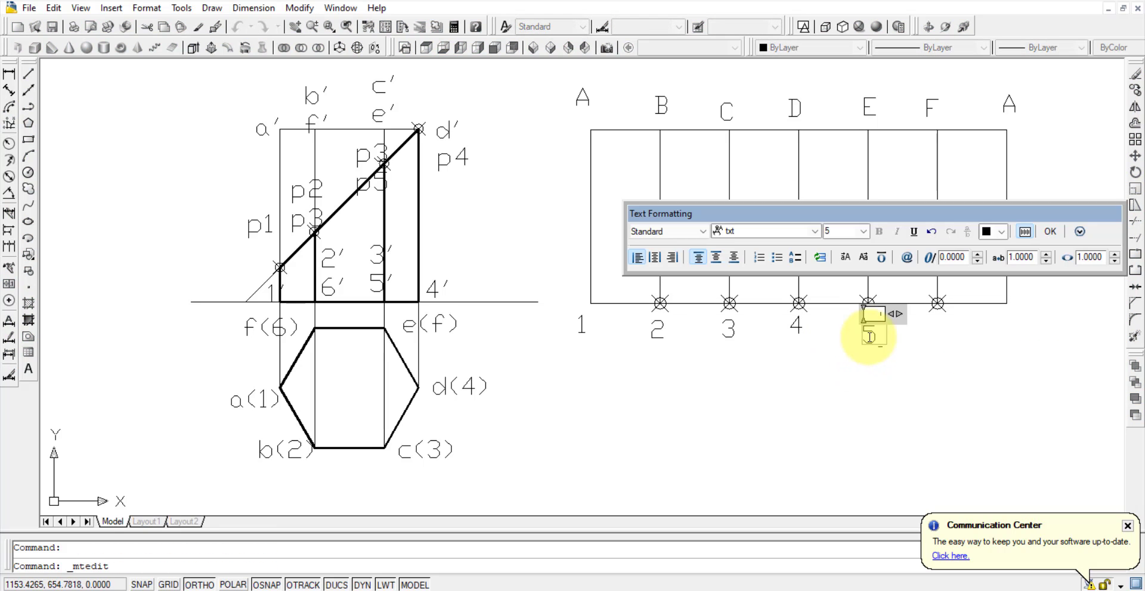
pyautogui.click(931, 342)
pyautogui.hotkey('ctrl', 'v')
pyautogui.click(934, 328)
pyautogui.doubleClick(933, 328)
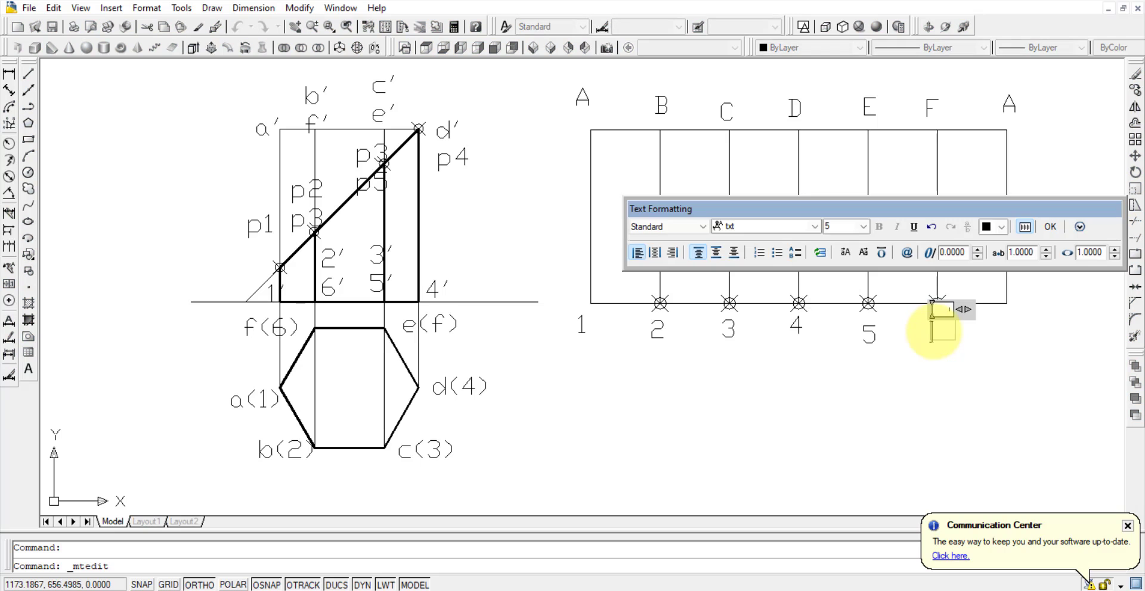
pyautogui.write('6')
pyautogui.click(991, 350)
# Paste a label below the development's lower-right corner and change it to 1.
pyautogui.hotkey('ctrl', 'v')
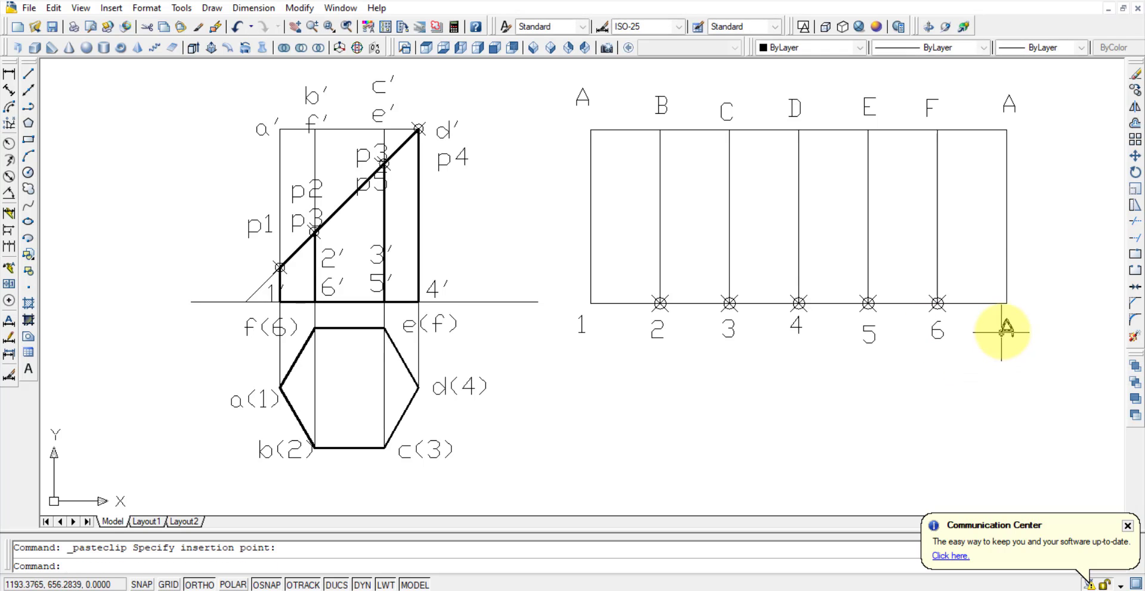
pyautogui.click(1008, 326)
pyautogui.doubleClick(1006, 328)
pyautogui.write('1')
pyautogui.click(987, 391)
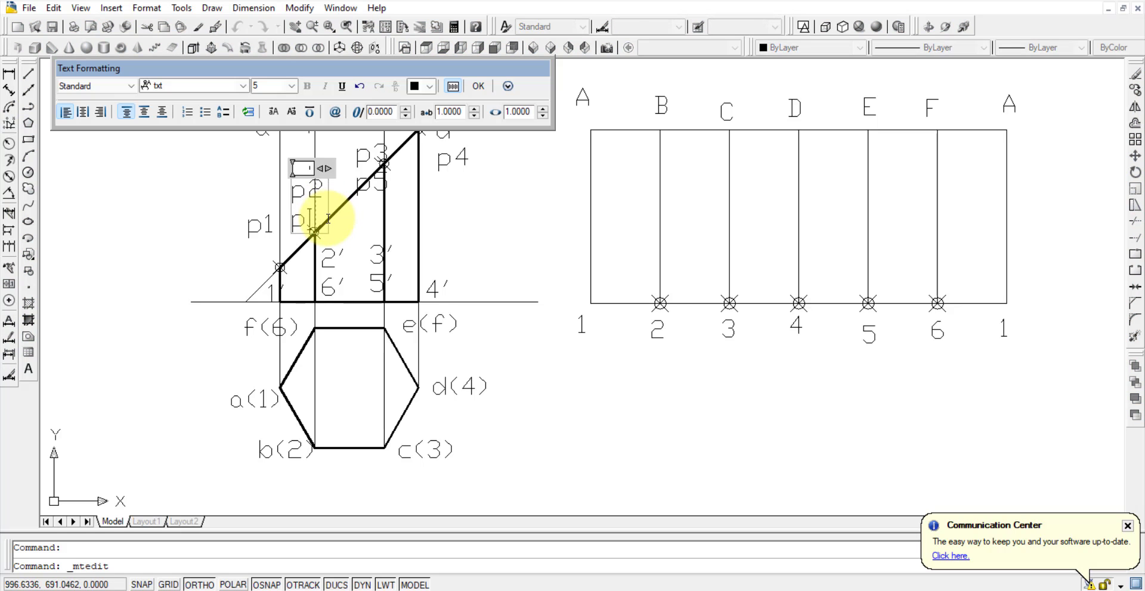
# Correct the duplicate p3 label beneath p2 in the front view to p6.
pyautogui.write('6')
pyautogui.click(458, 228)
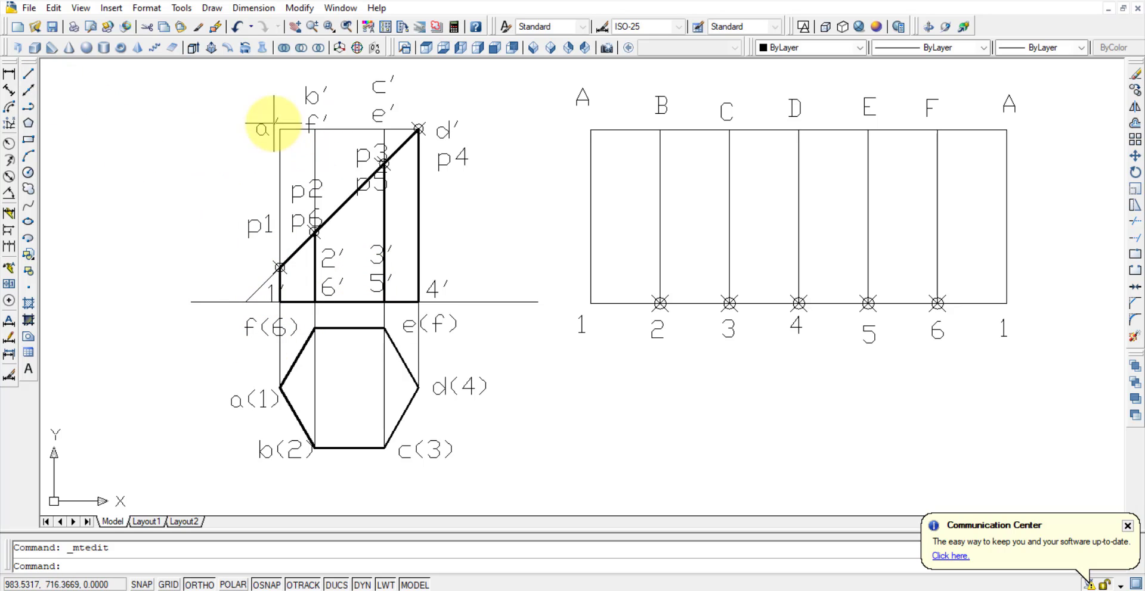
# Copy the p1 cut point from base point a' to both A corners, marking its height on the development's two outer edges.
pyautogui.click(279, 269)
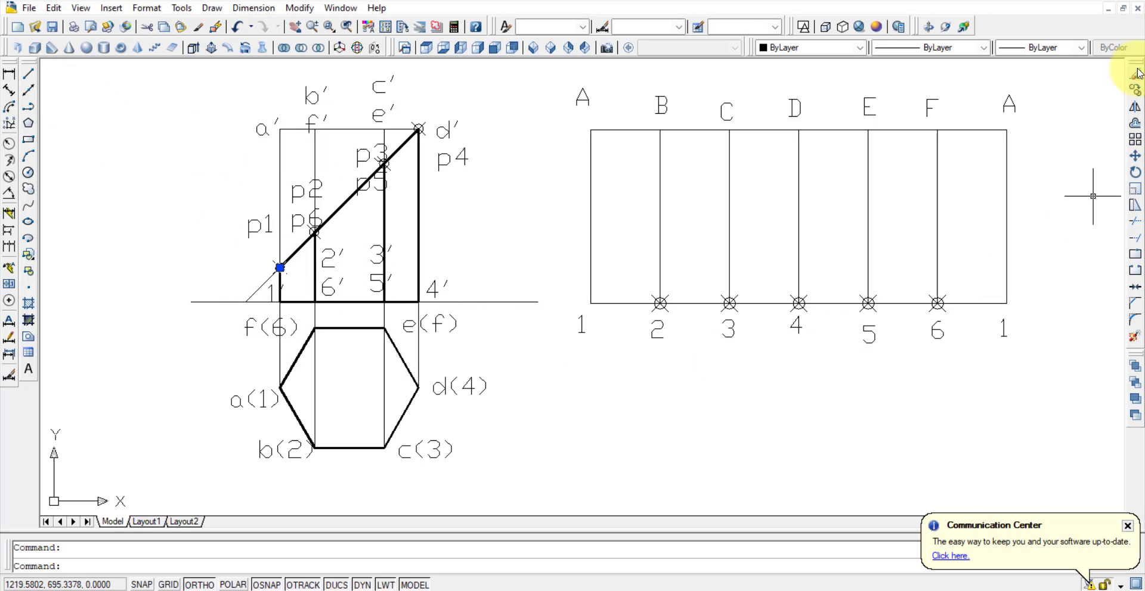
pyautogui.click(1134, 89)
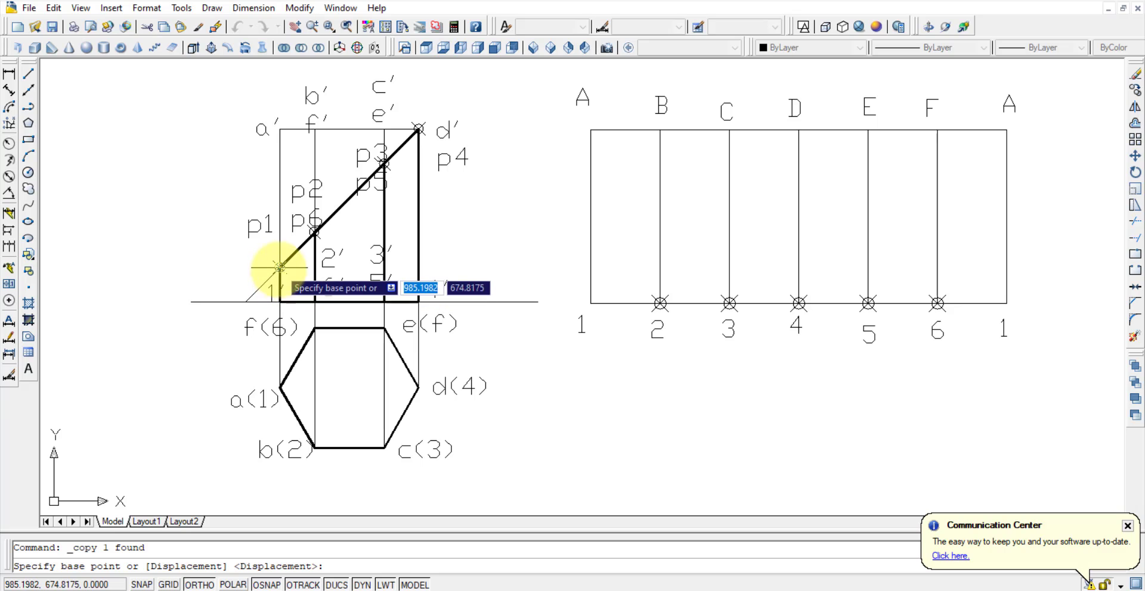
pyautogui.click(281, 129)
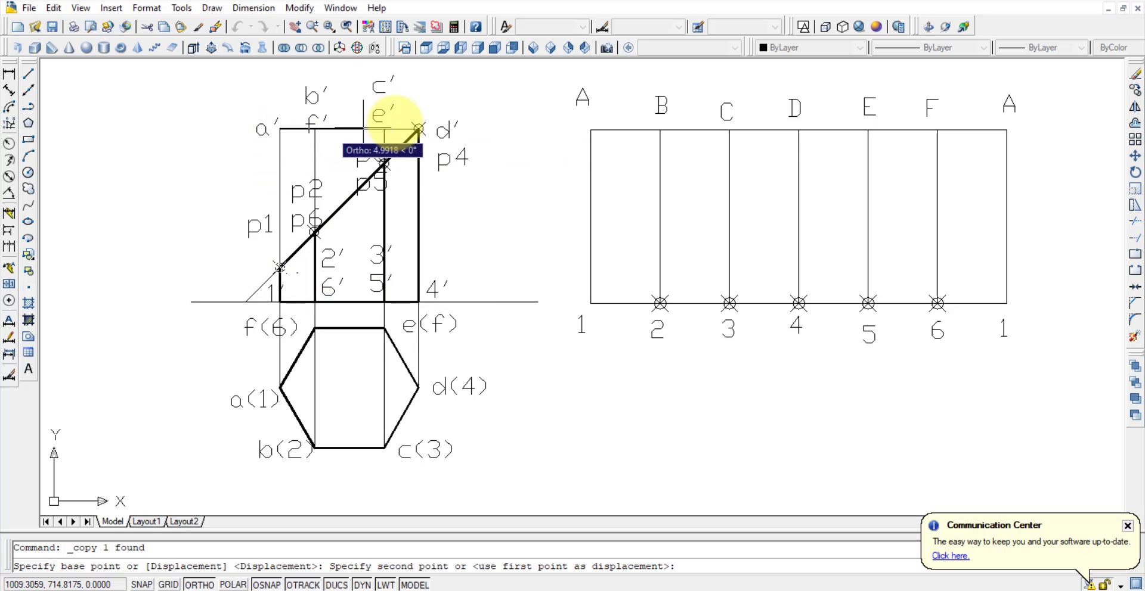
pyautogui.click(590, 128)
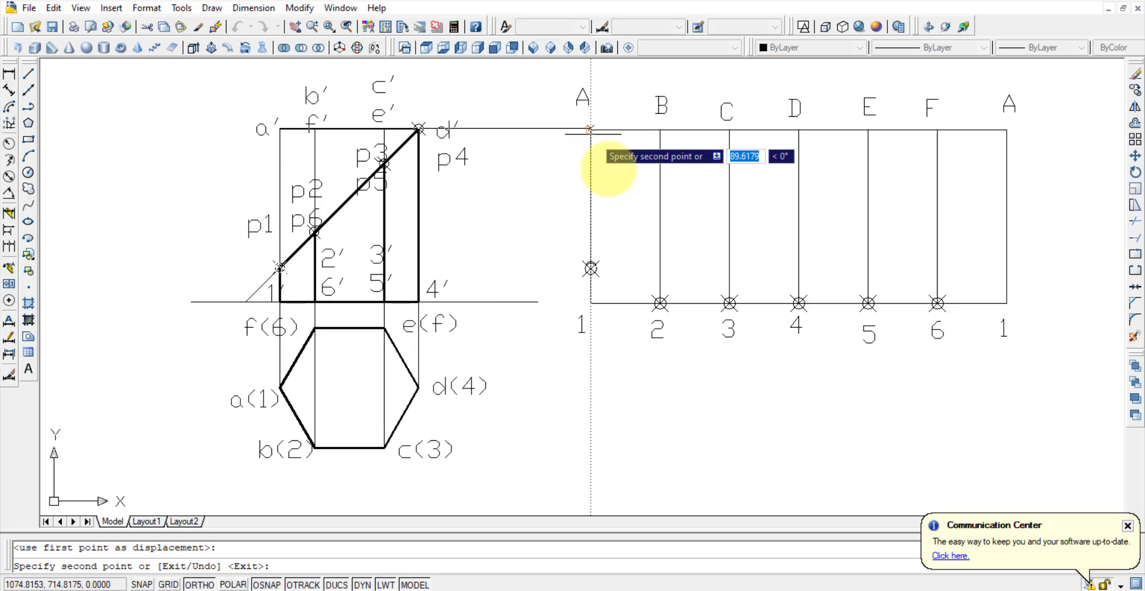
pyautogui.click(1006, 129)
pyautogui.press('Escape')
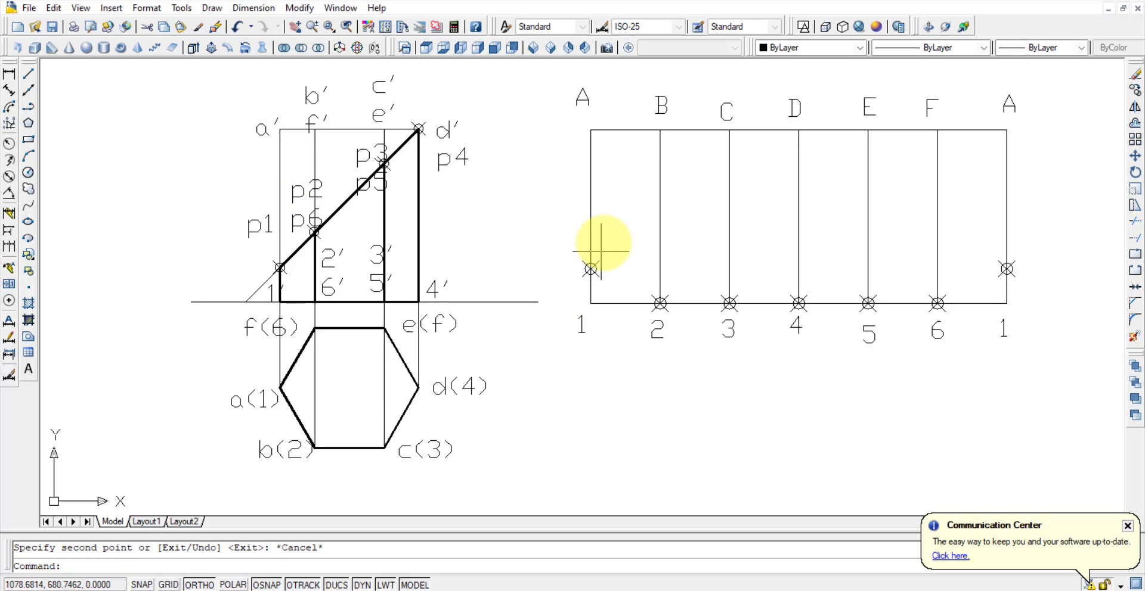
# Label the cut point on the development's left edge P1 and copy that label beside the matching point on the right edge.
pyautogui.hotkey('ctrl', 'v')
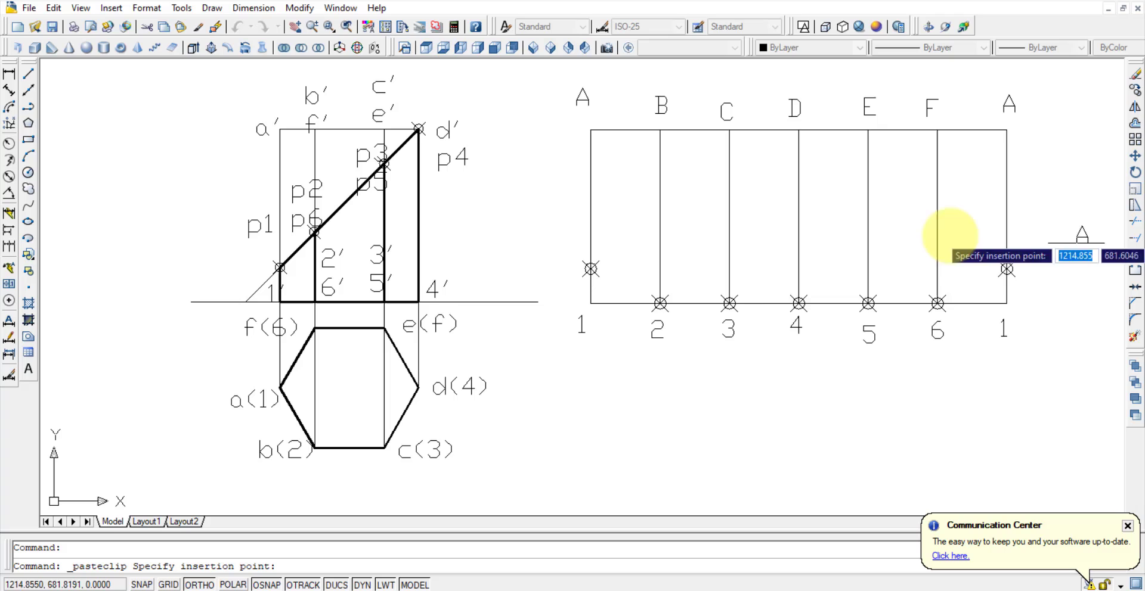
pyautogui.click(560, 268)
pyautogui.doubleClick(566, 259)
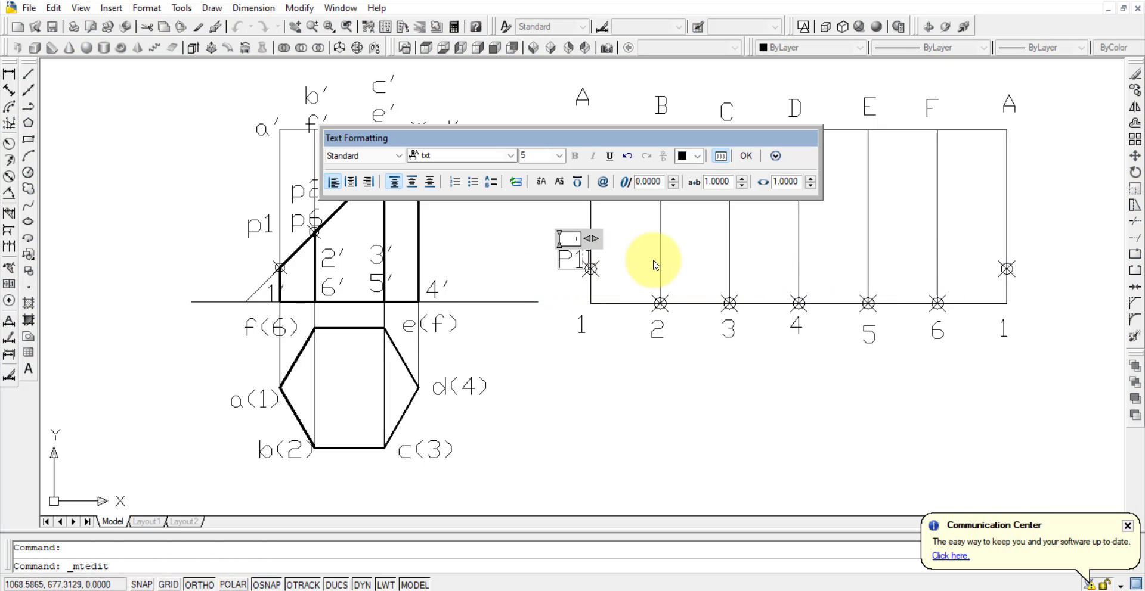
pyautogui.click(997, 315)
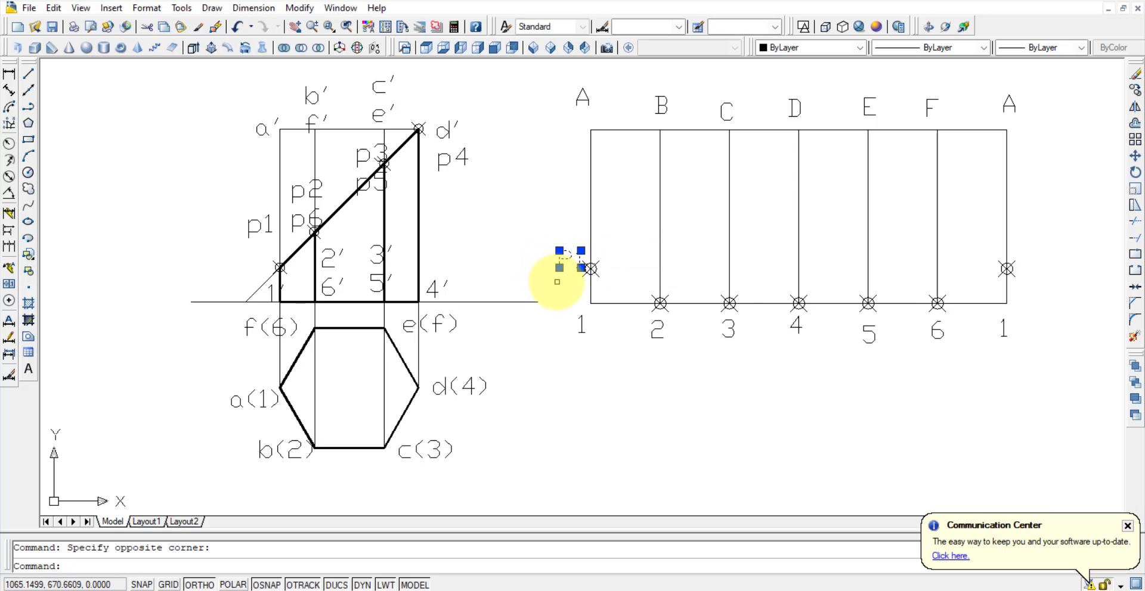
pyautogui.hotkey('ctrl', 'c')
pyautogui.hotkey('ctrl', 'v')
pyautogui.click(1046, 247)
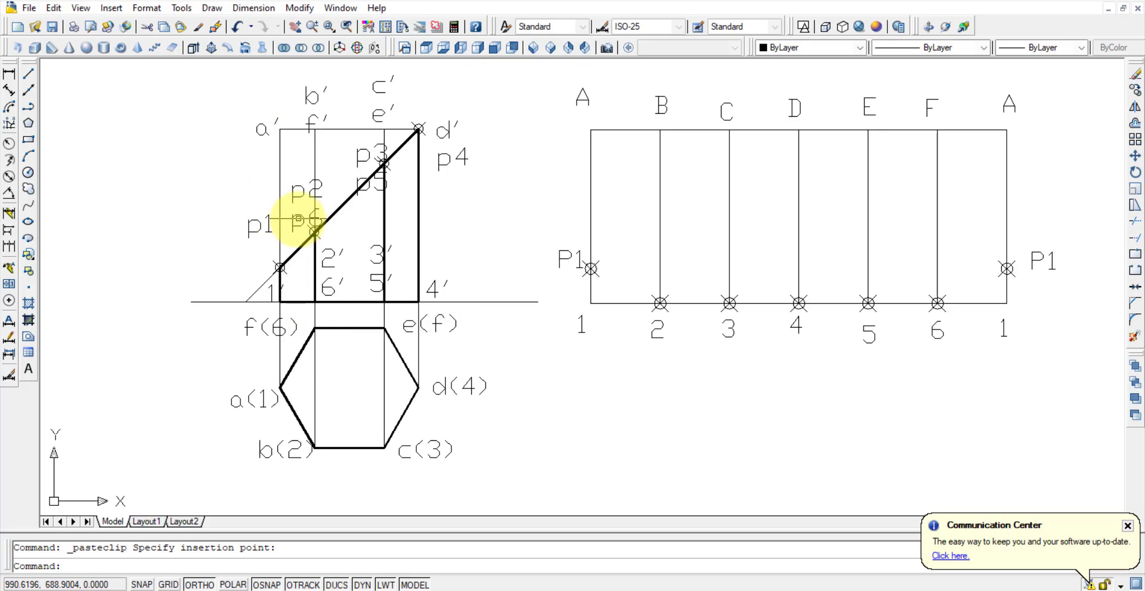
# Copy the p2/p6 cut point from the top of the b'f' line to the tops of development lines B and F.
pyautogui.click(1136, 90)
pyautogui.click(314, 128)
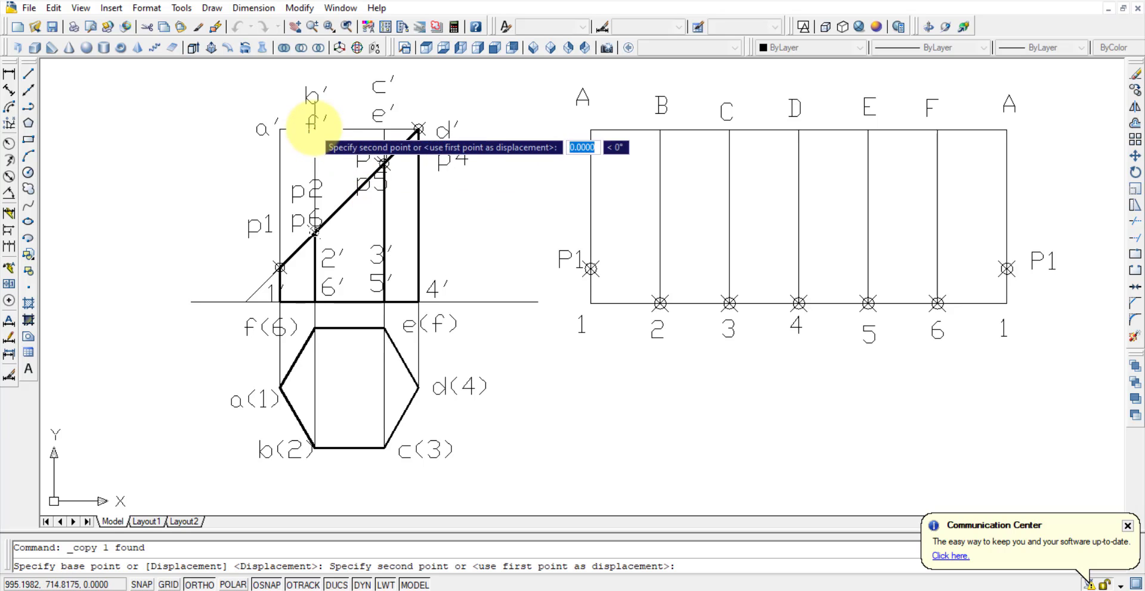
pyautogui.click(658, 132)
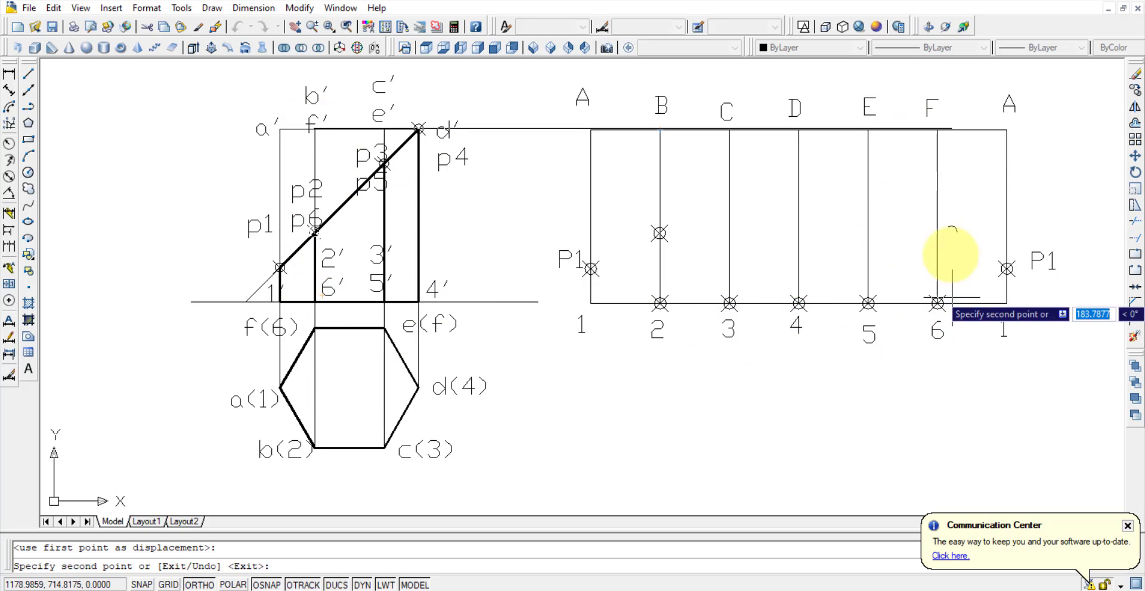
pyautogui.click(937, 130)
pyautogui.press('Escape')
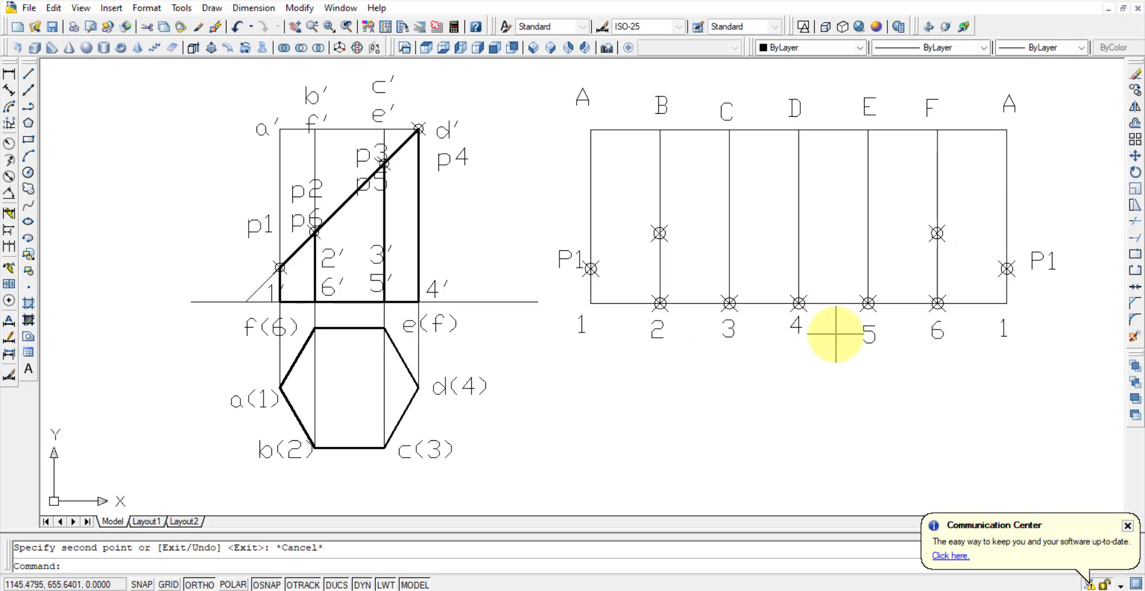
pyautogui.press('Return')
pyautogui.press('Escape')
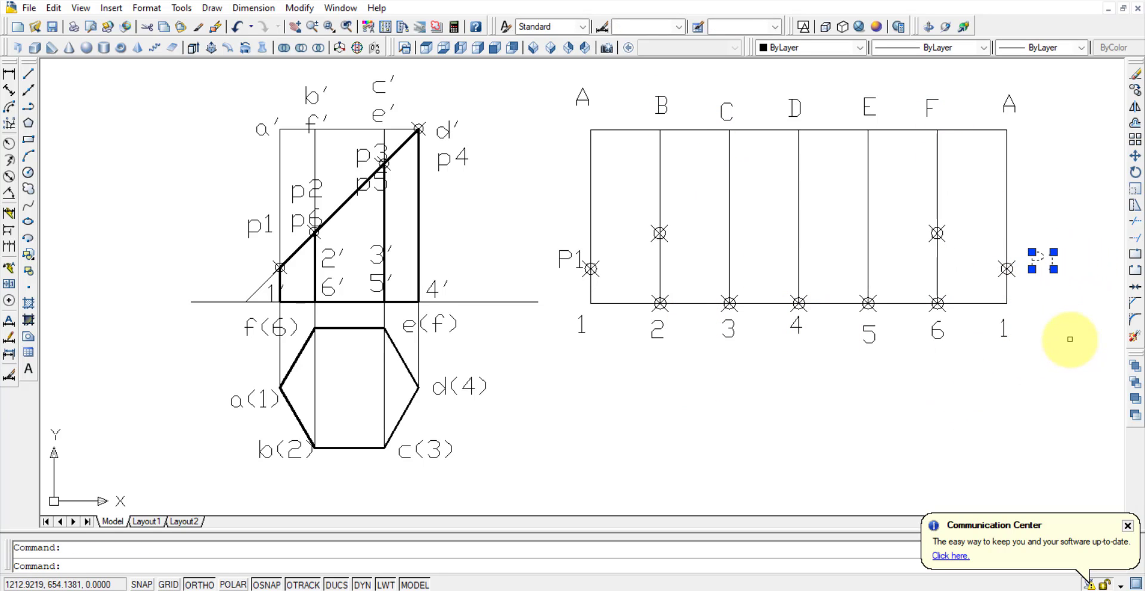
# Paste labels beside the cut points on lines B and F and change them to P2 and P6.
pyautogui.hotkey('ctrl', 'v')
pyautogui.click(632, 192)
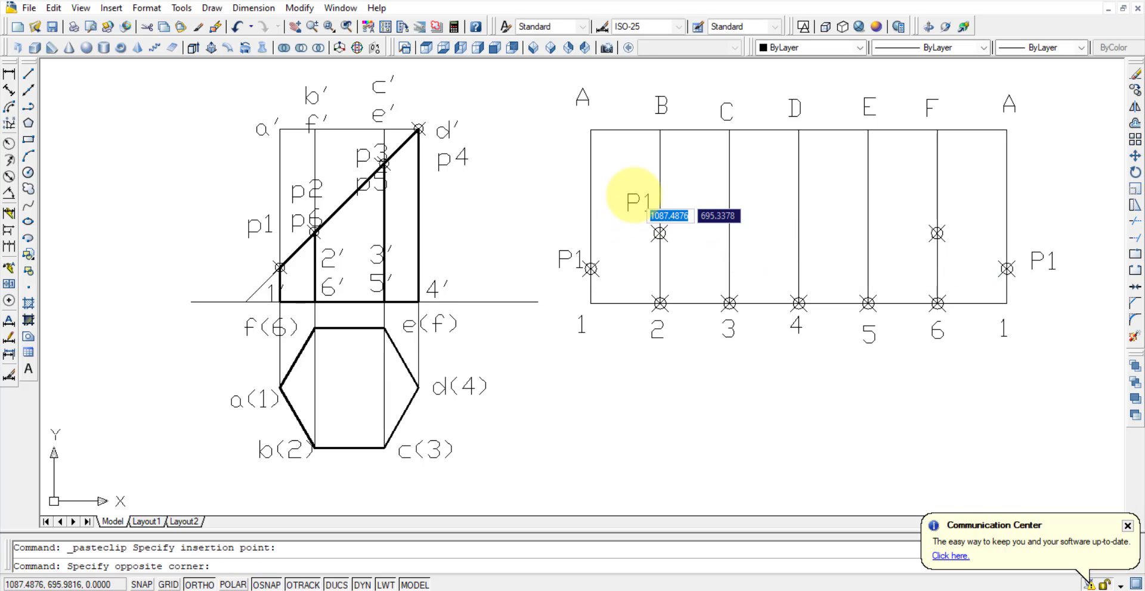
pyautogui.doubleClick(635, 200)
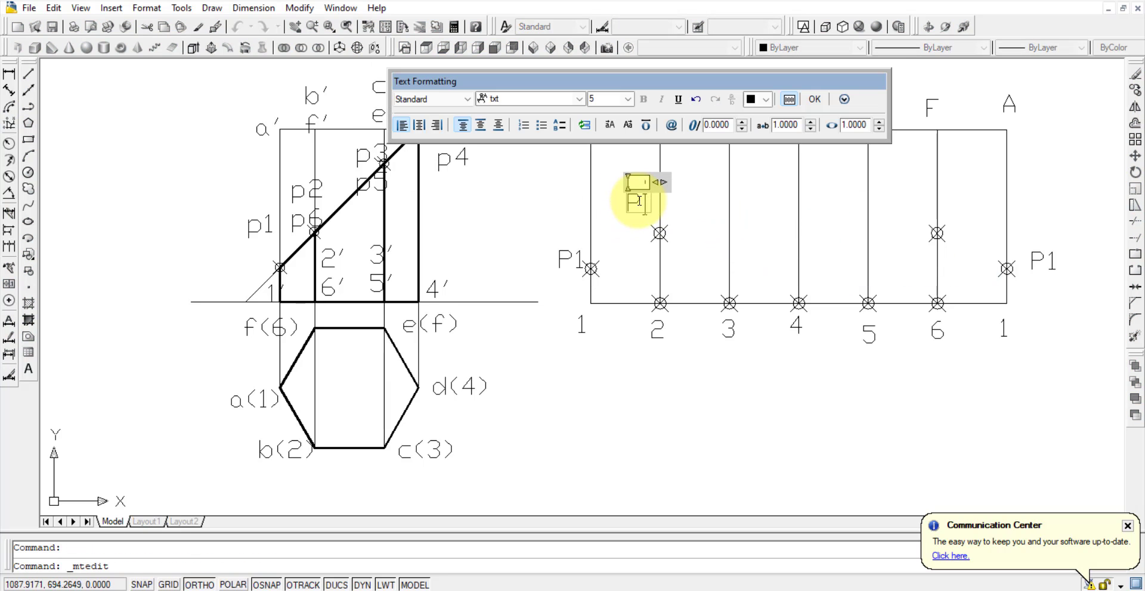
pyautogui.click(900, 228)
pyautogui.hotkey('ctrl', 'v')
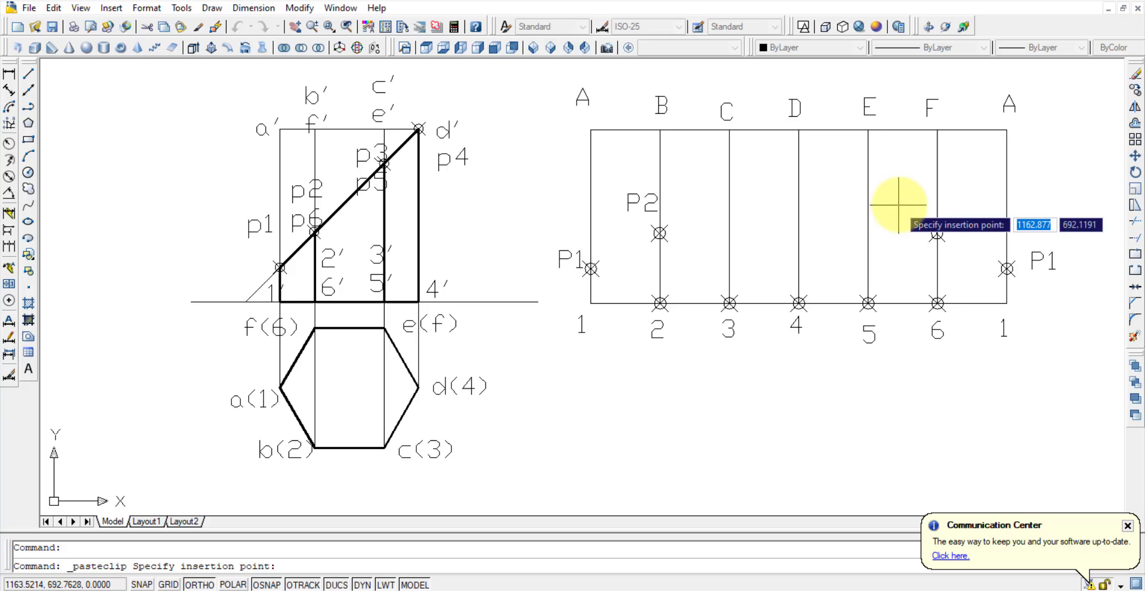
pyautogui.click(948, 204)
pyautogui.doubleClick(959, 202)
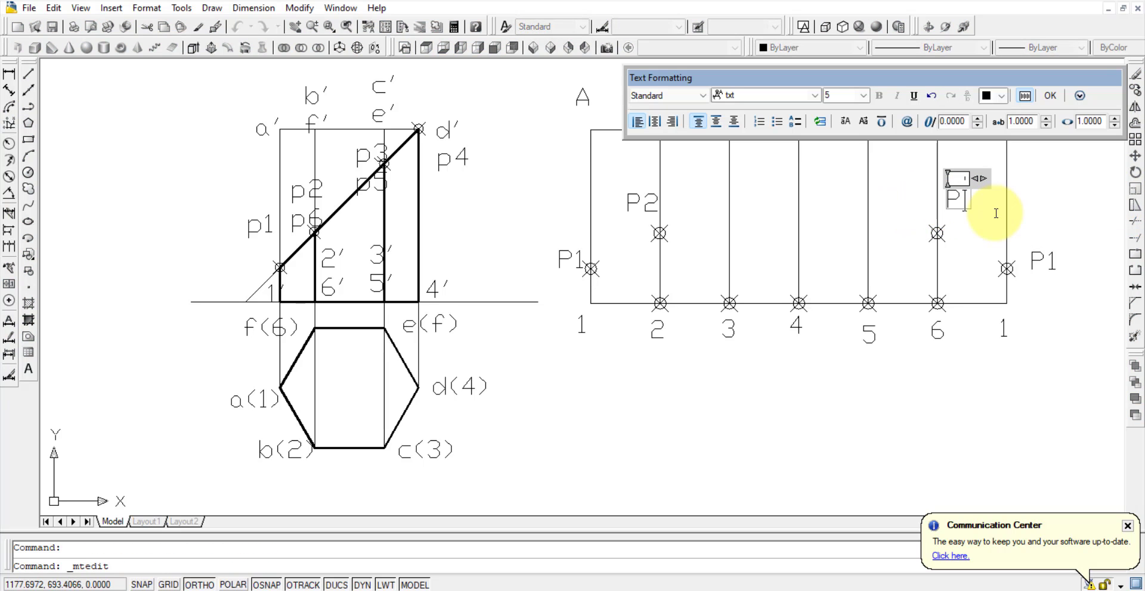
pyautogui.write('P6')
pyautogui.click(992, 223)
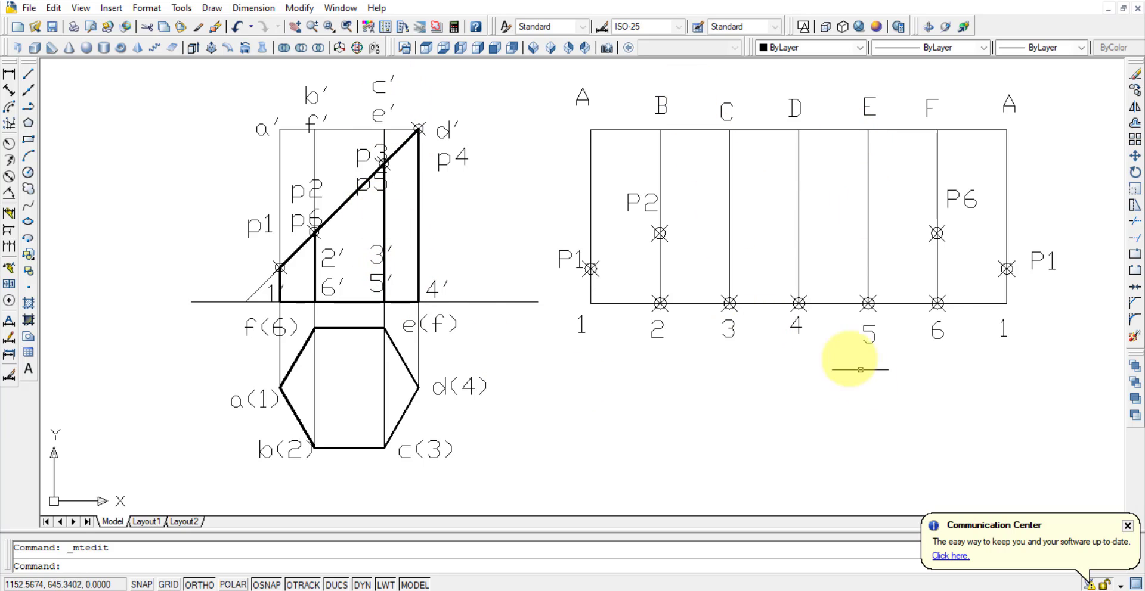
# Copy the p3/p5 cut point from the top of the c'e' line to the tops of development lines C and E.
pyautogui.click(1134, 90)
pyautogui.click(384, 129)
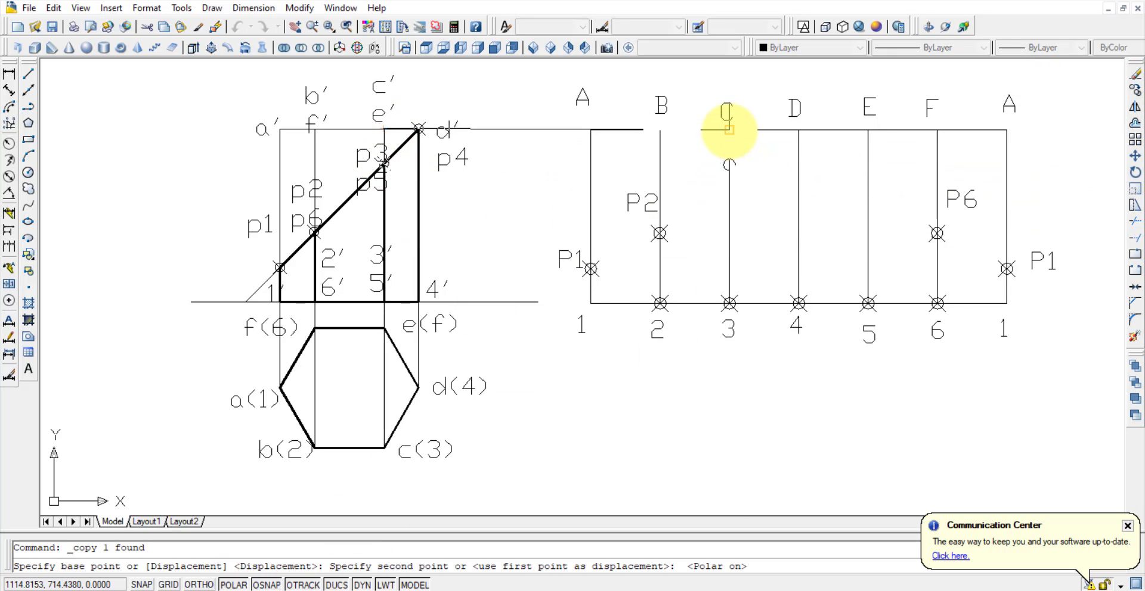
pyautogui.click(729, 128)
pyautogui.click(868, 129)
pyautogui.press('Escape')
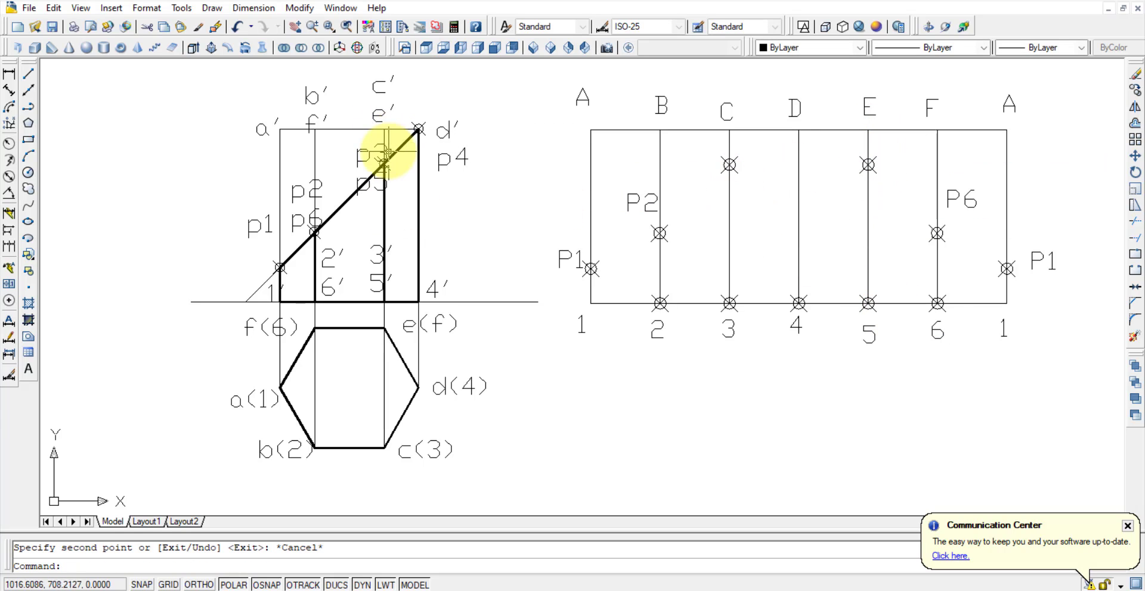
# Paste copies of the P2 label beside the cut points on lines C and E and change them to P3 and P5.
pyautogui.click(635, 202)
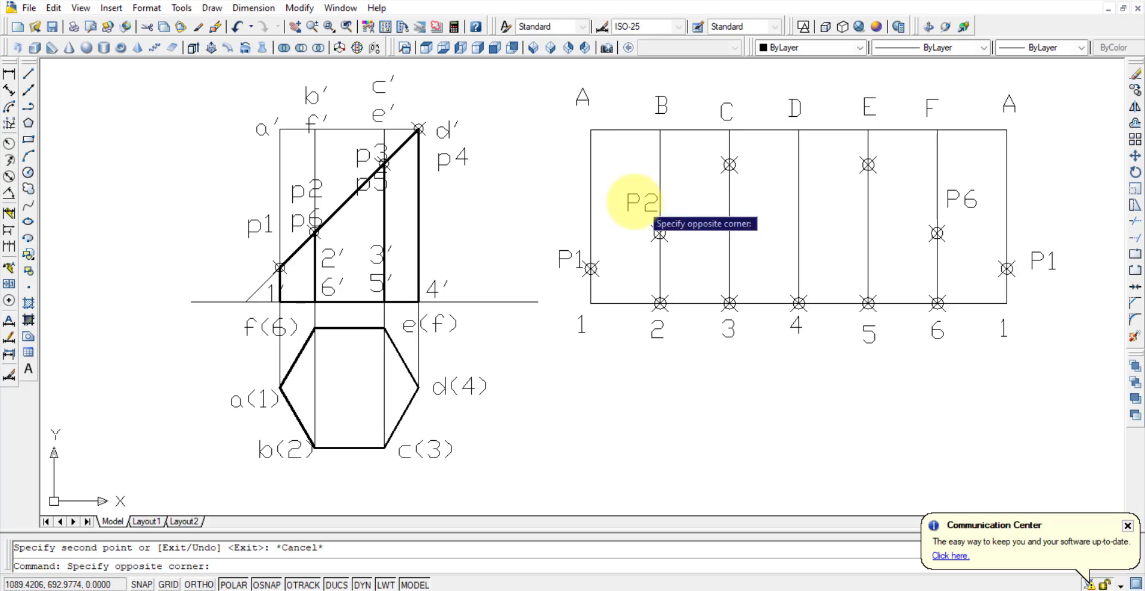
pyautogui.click(620, 195)
pyautogui.hotkey('ctrl', 'c')
pyautogui.hotkey('ctrl', 'v')
pyautogui.click(684, 160)
pyautogui.doubleClick(698, 151)
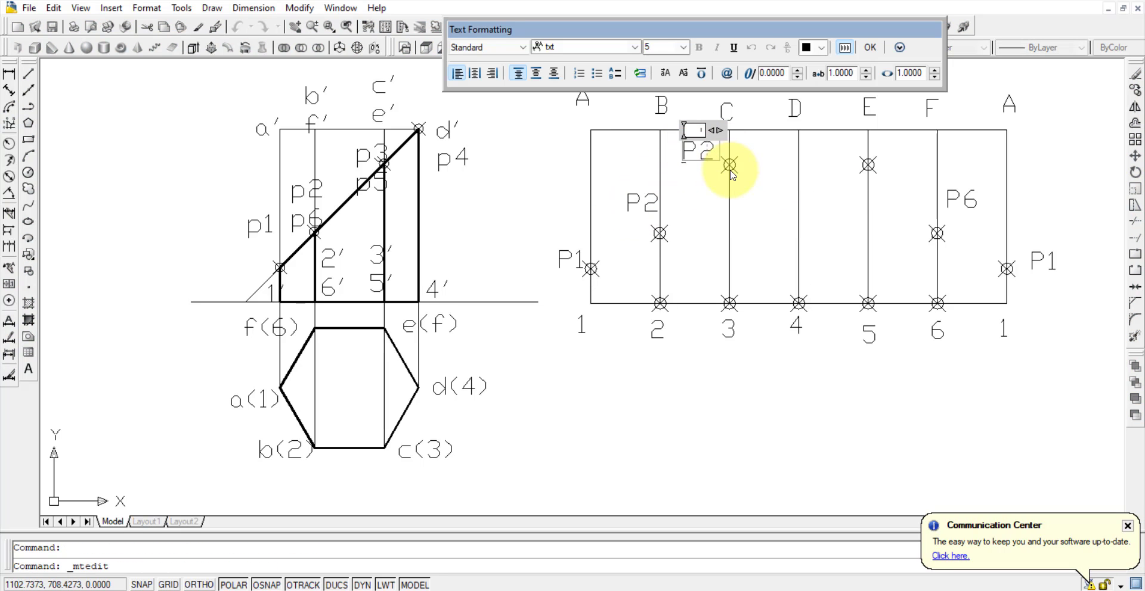
pyautogui.click(787, 199)
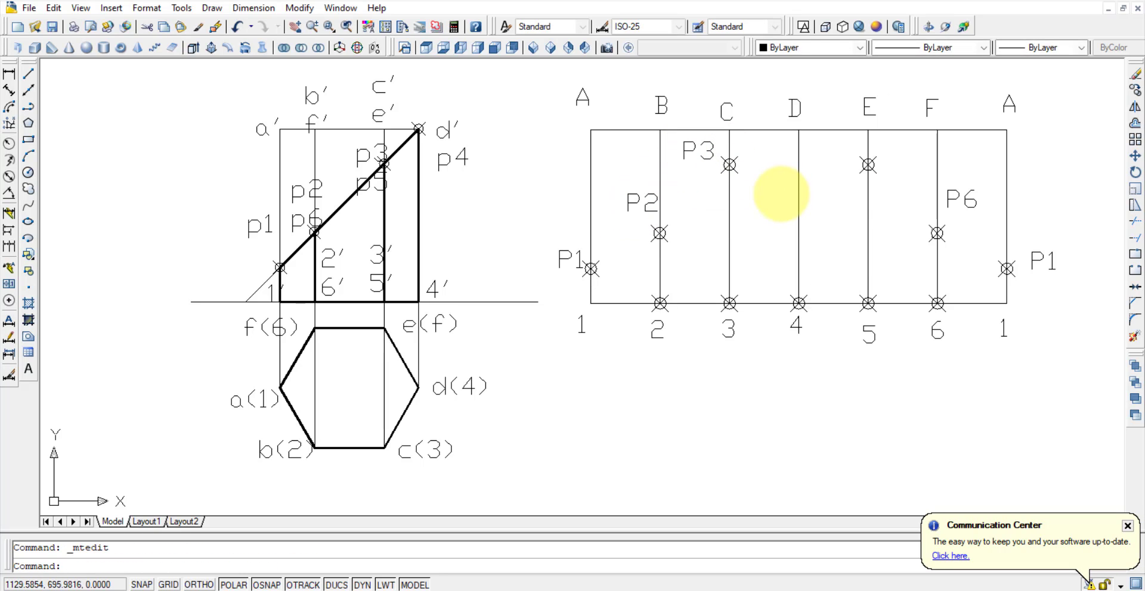
pyautogui.hotkey('ctrl', 'v')
pyautogui.click(897, 154)
pyautogui.doubleClick(907, 145)
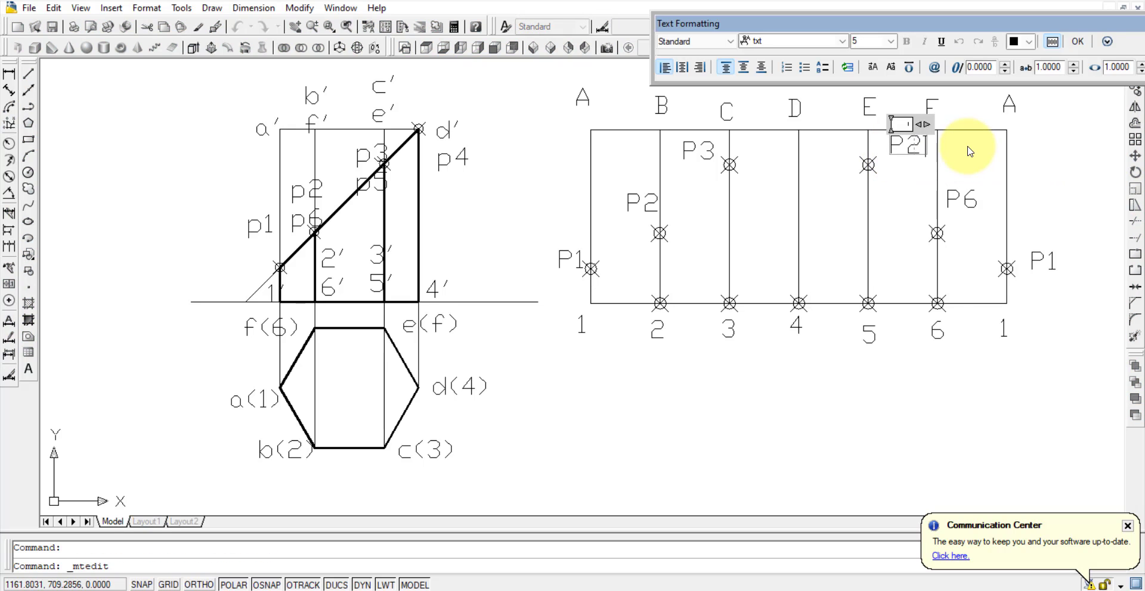
pyautogui.click(969, 152)
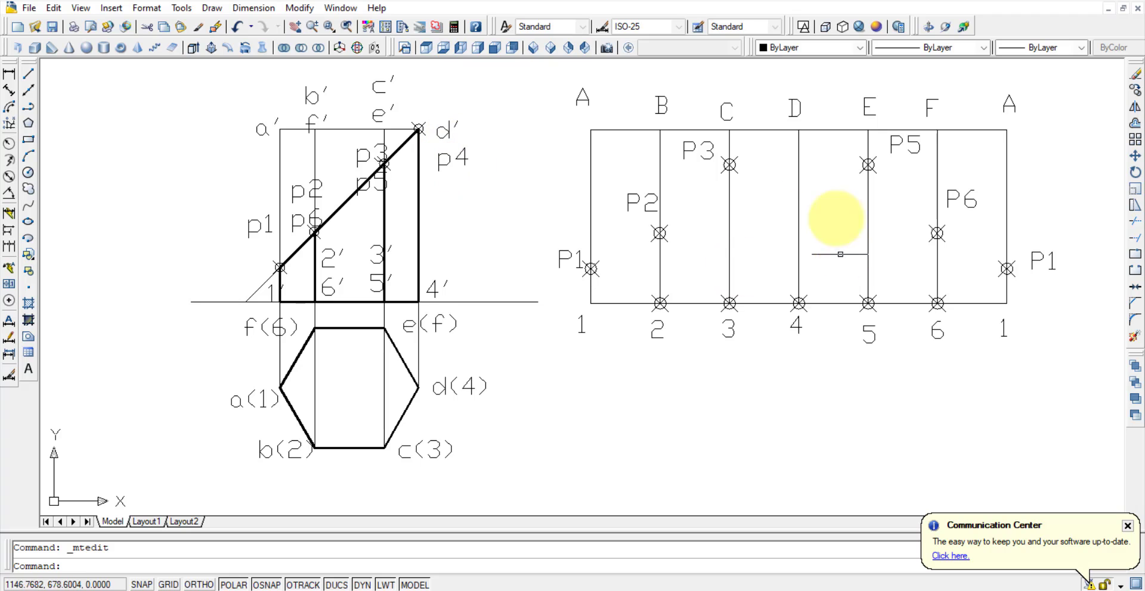
# Place a point at the top of development line D and label it P4 using a copy of the P5 label.
pyautogui.press('Return')
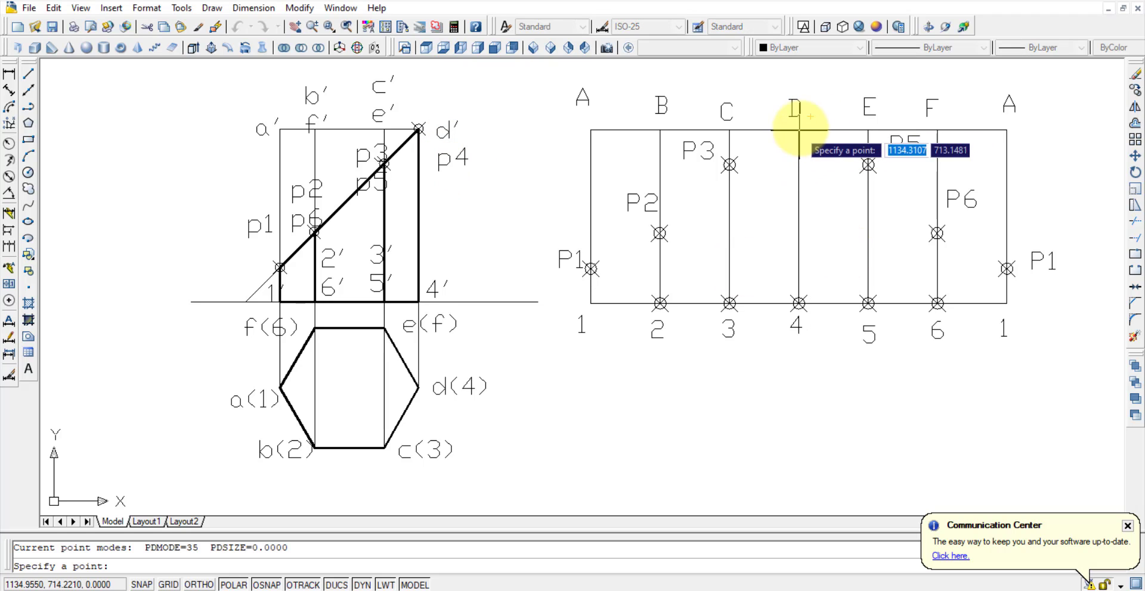
pyautogui.click(798, 129)
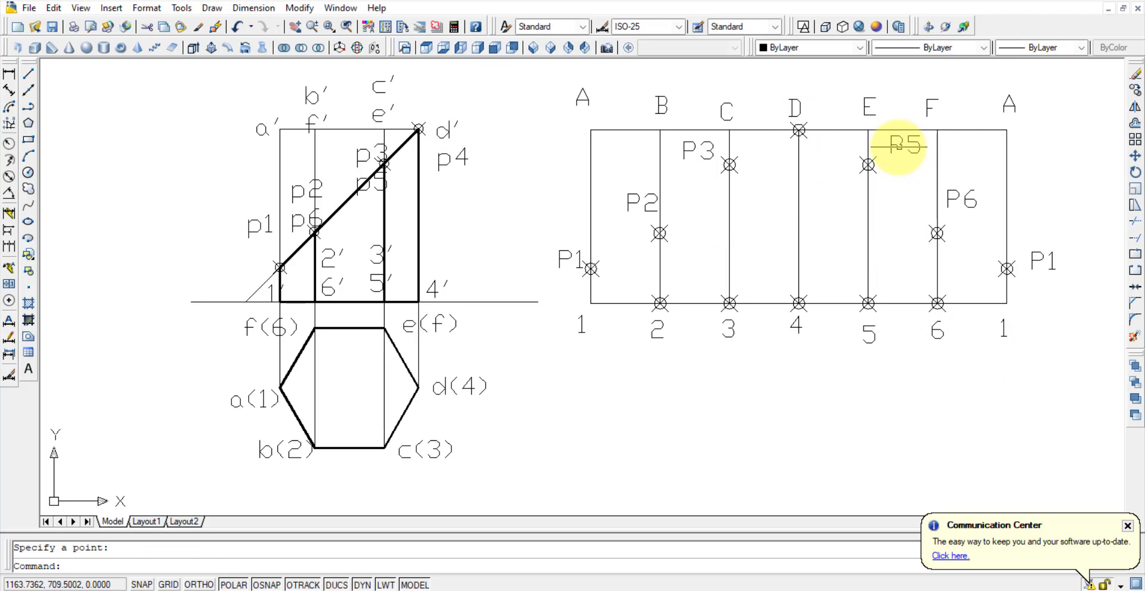
pyautogui.click(888, 145)
pyautogui.click(886, 136)
pyautogui.hotkey('ctrl', 'c')
pyautogui.hotkey('ctrl', 'v')
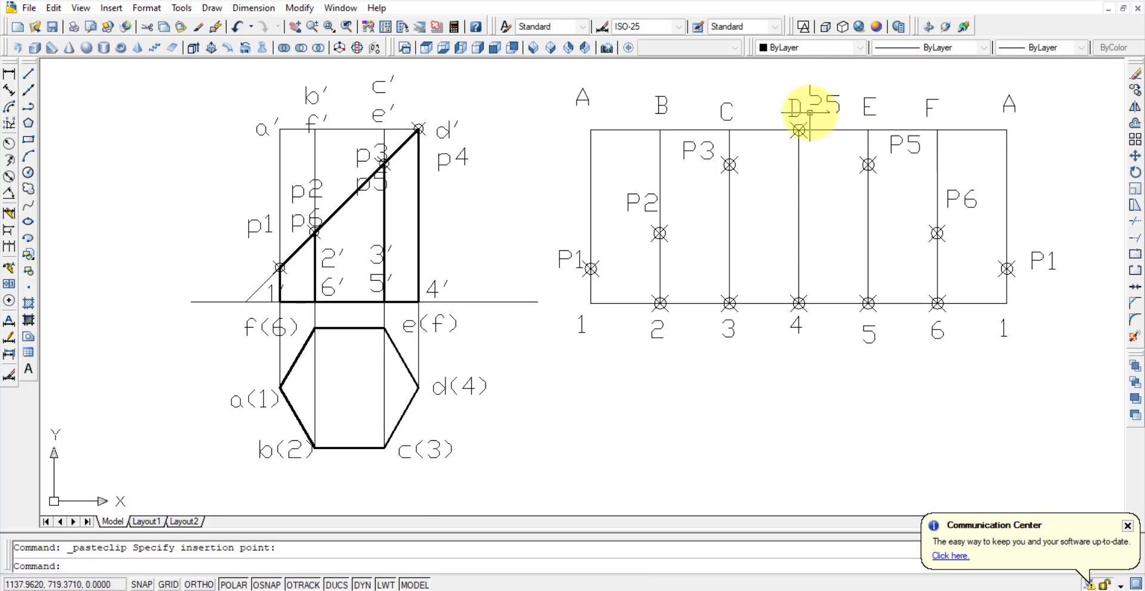
pyautogui.click(809, 113)
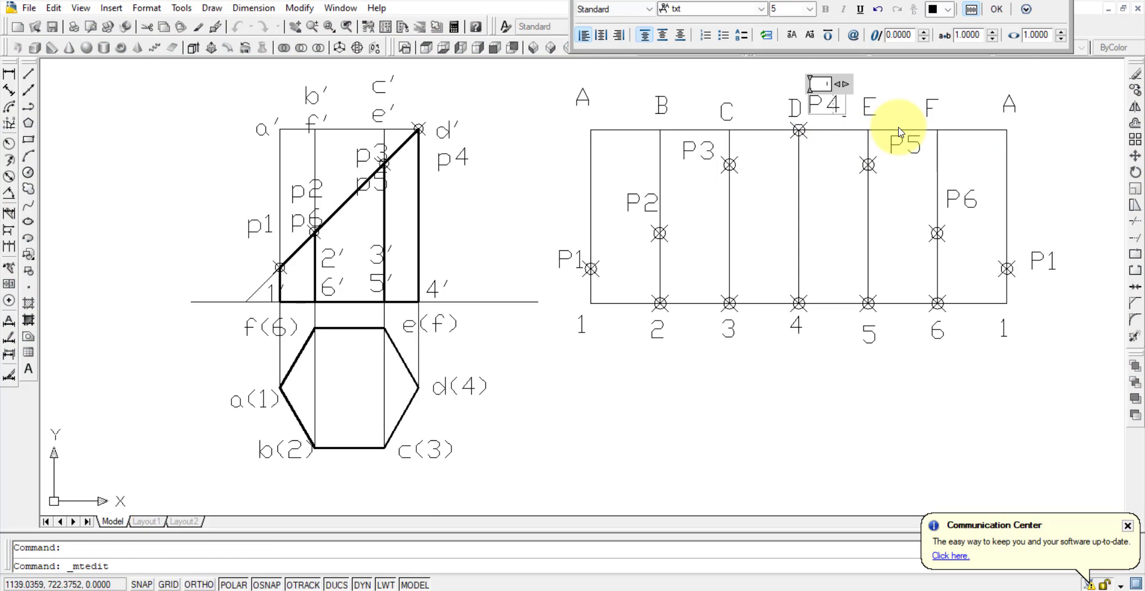
pyautogui.click(1076, 188)
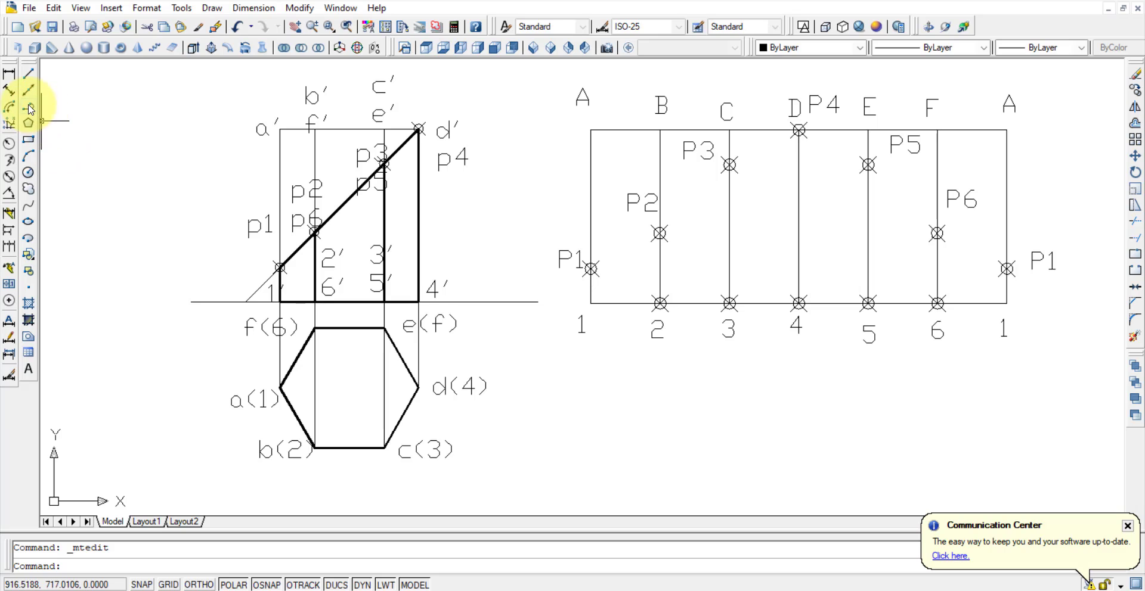
# Trace the truncated development outline with a polyline from base point 1 through P1 to P6, the other P1 and 1, back to the start.
pyautogui.click(30, 108)
pyautogui.click(590, 303)
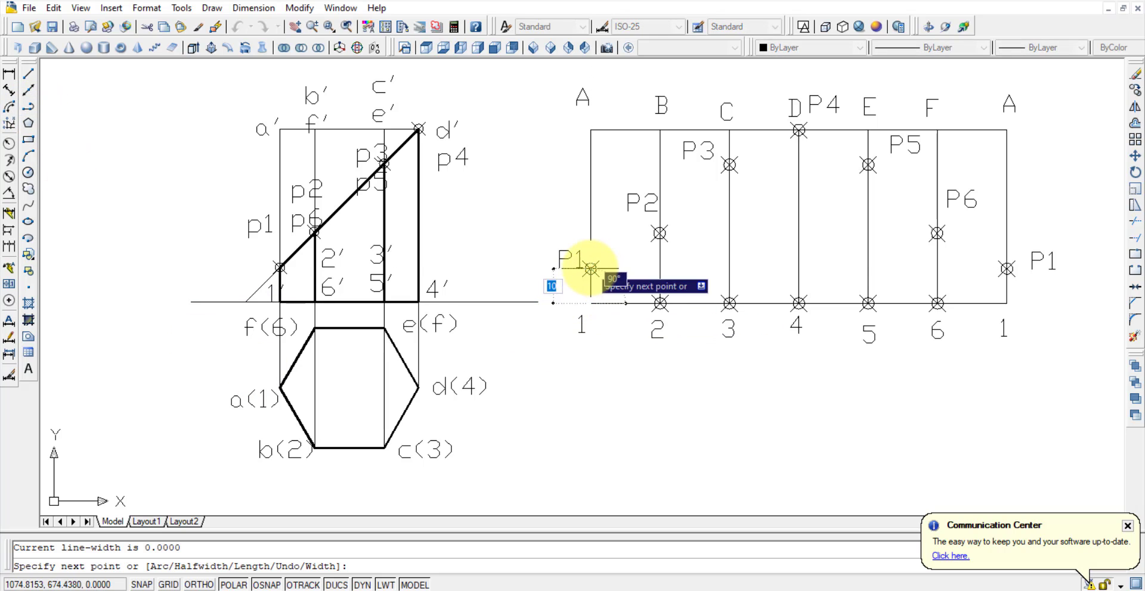
pyautogui.click(590, 269)
pyautogui.click(659, 233)
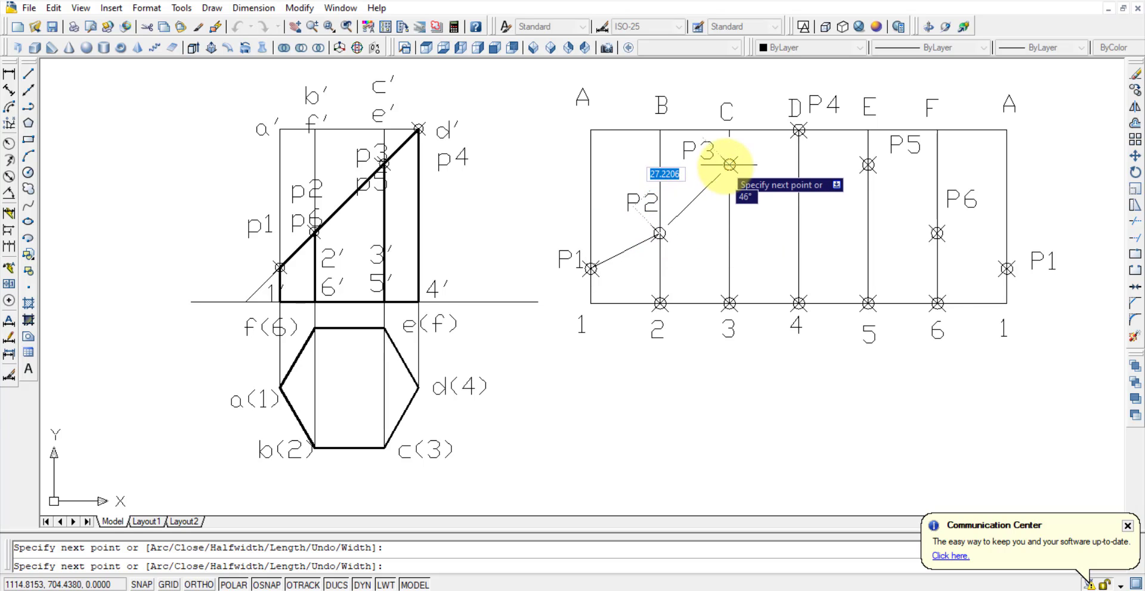
pyautogui.click(729, 164)
pyautogui.click(799, 129)
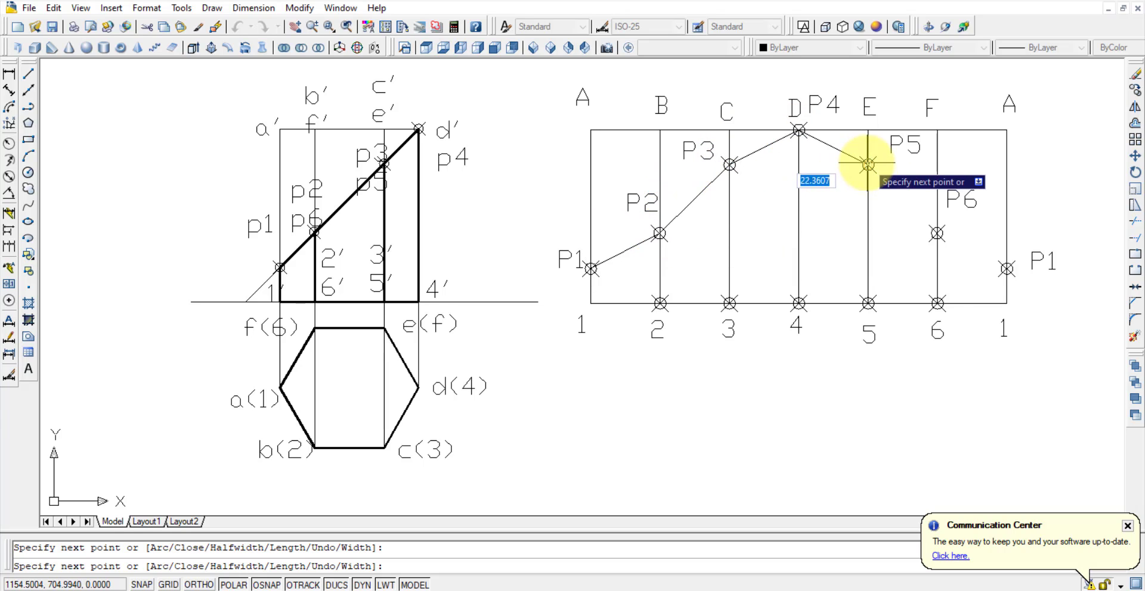
pyautogui.click(868, 163)
pyautogui.click(938, 233)
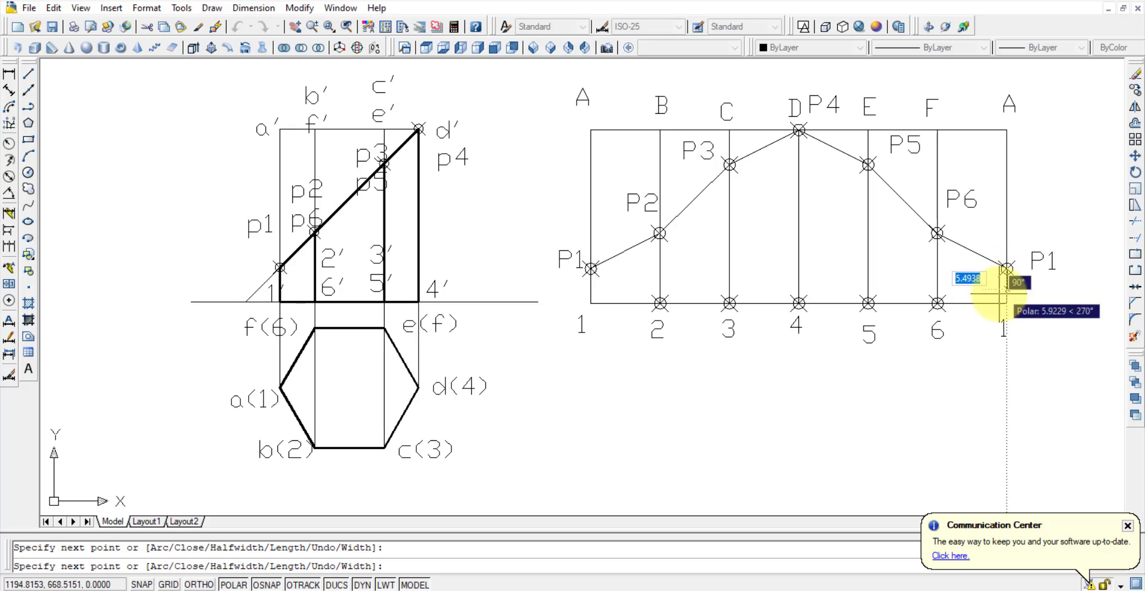
pyautogui.click(1006, 269)
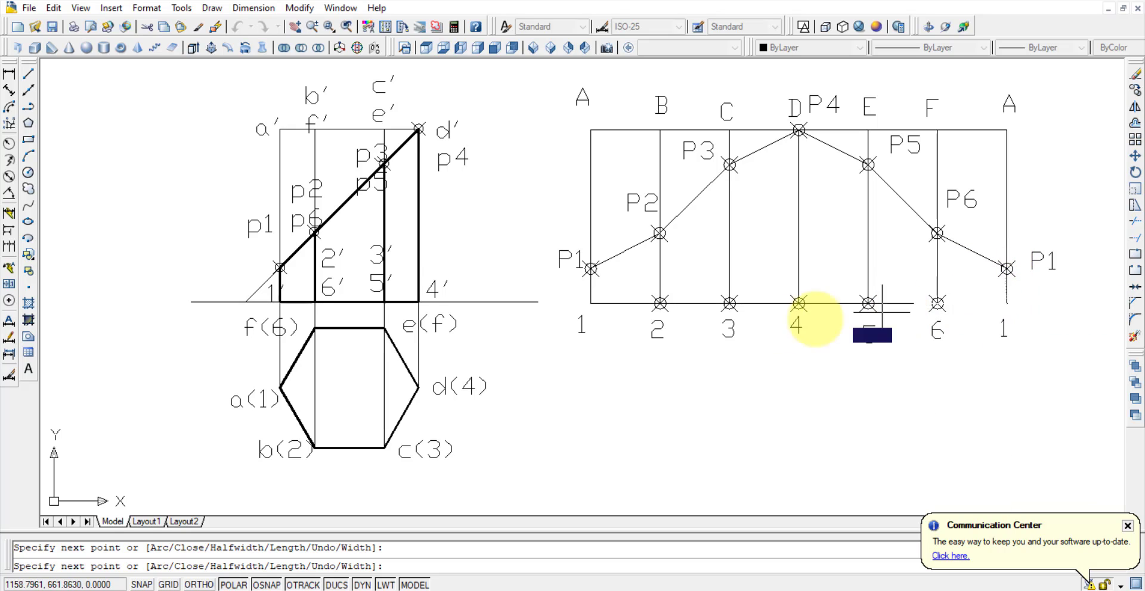
pyautogui.click(589, 304)
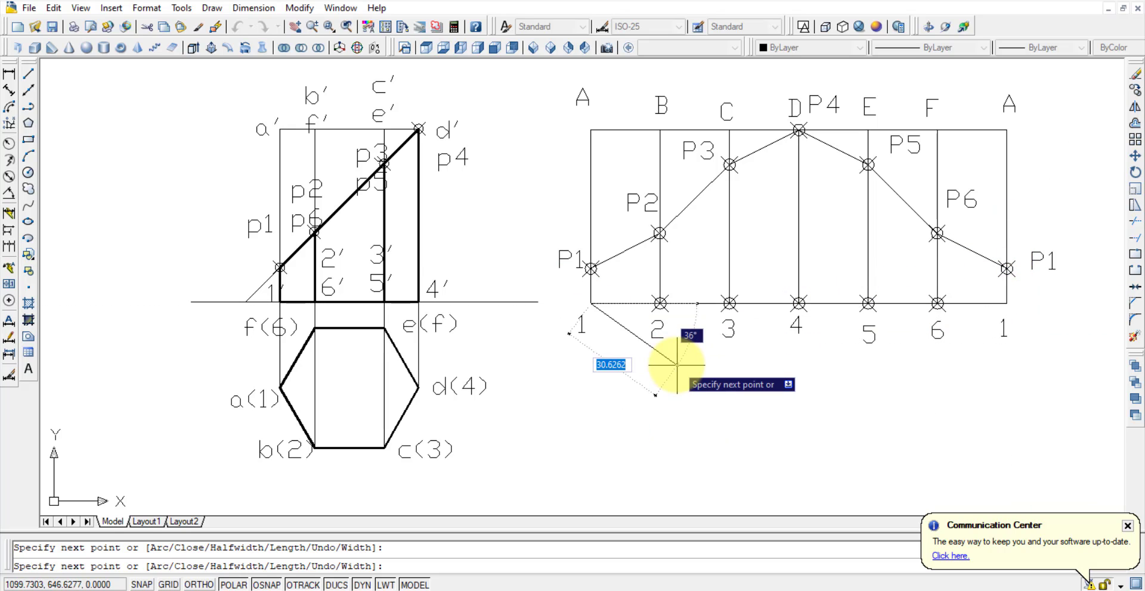
pyautogui.press('Escape')
# Apply a heavier lineweight to the outline polyline of the truncated development.
pyautogui.click(688, 303)
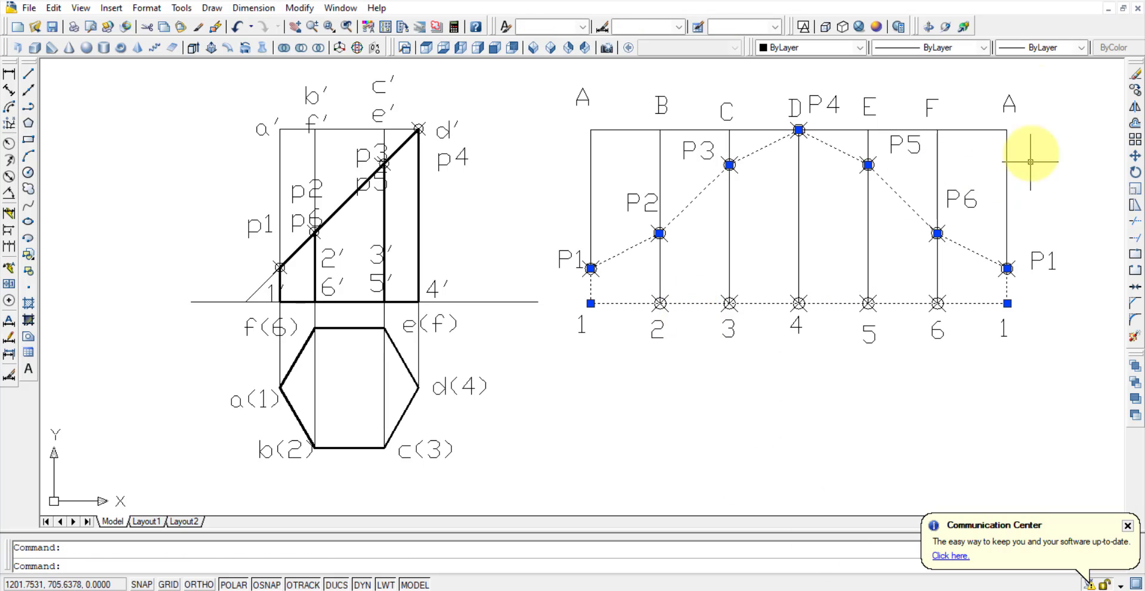
pyautogui.click(1049, 47)
pyautogui.click(1040, 221)
pyautogui.press('Escape')
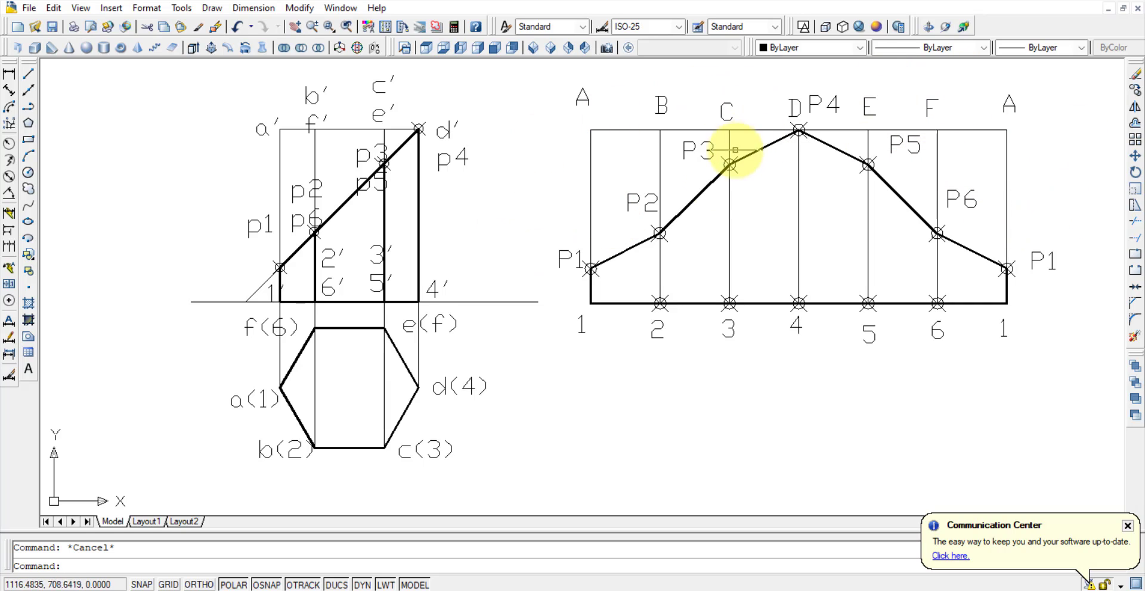
# Review problem 30 in the Word document, including the prism type and its base and axis dimensions, and return to AutoCAD.
pyautogui.hotkey('alt', 'Tab')
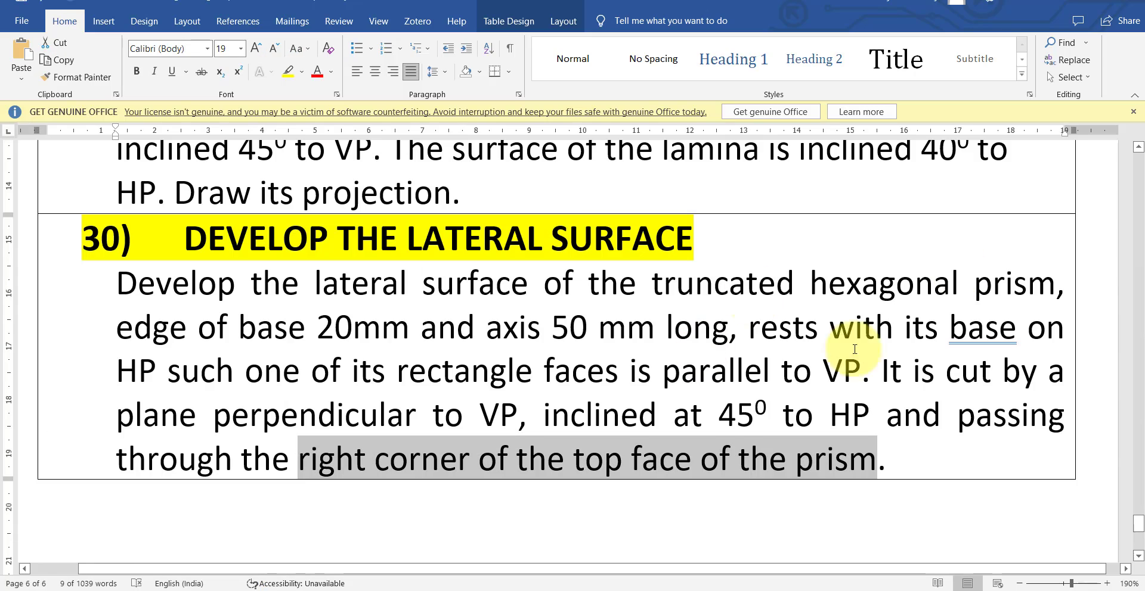
pyautogui.moveTo(653, 293); pyautogui.dragTo(1091, 269)
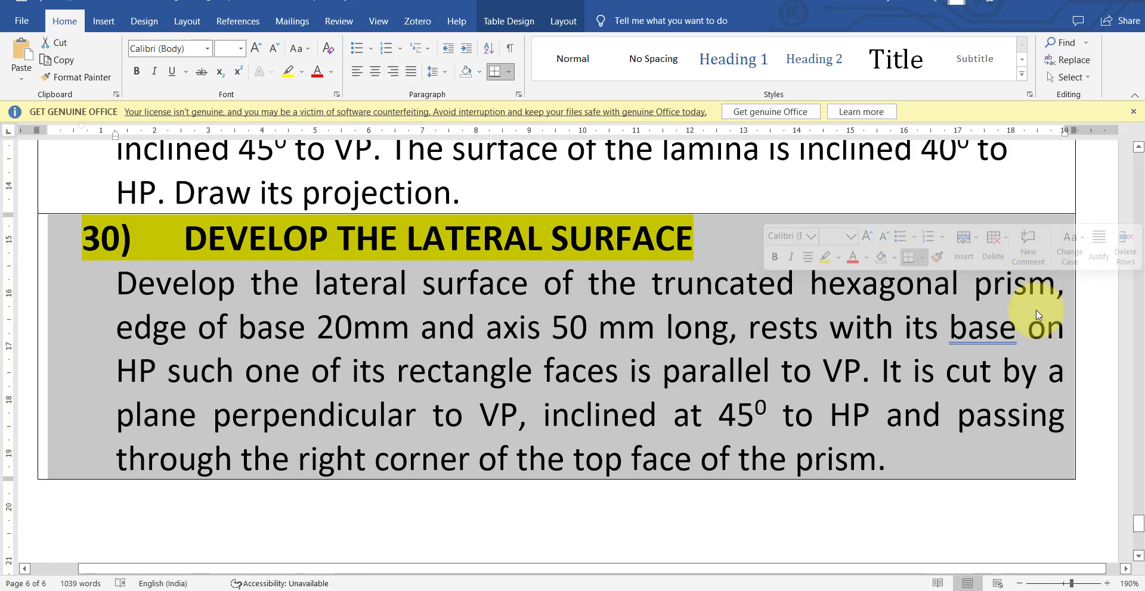
pyautogui.moveTo(652, 284); pyautogui.dragTo(1006, 282)
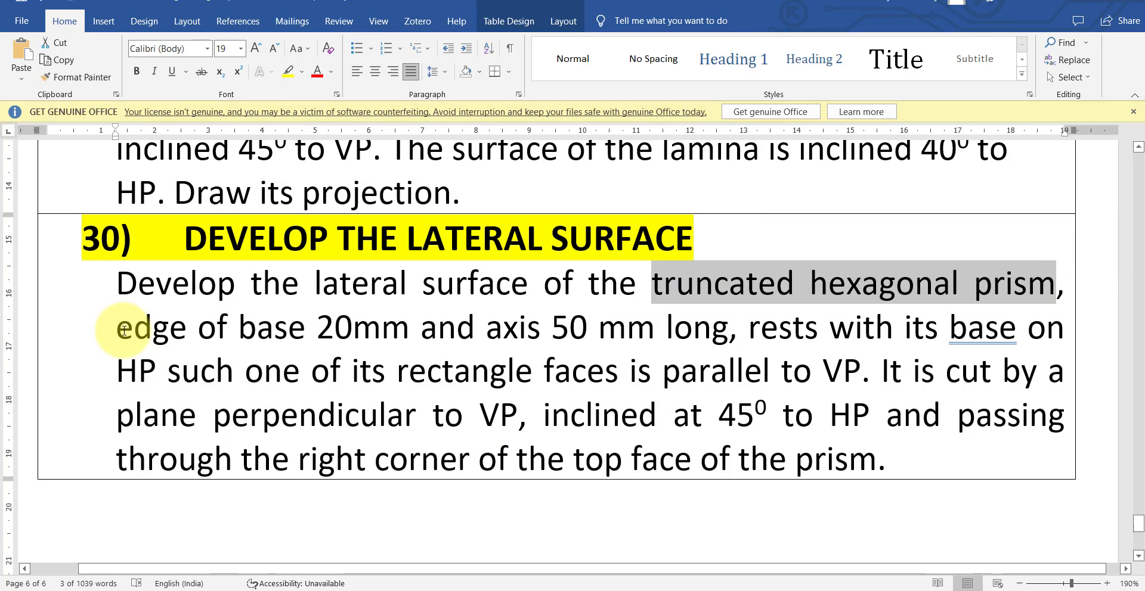
pyautogui.moveTo(719, 338); pyautogui.dragTo(354, 342)
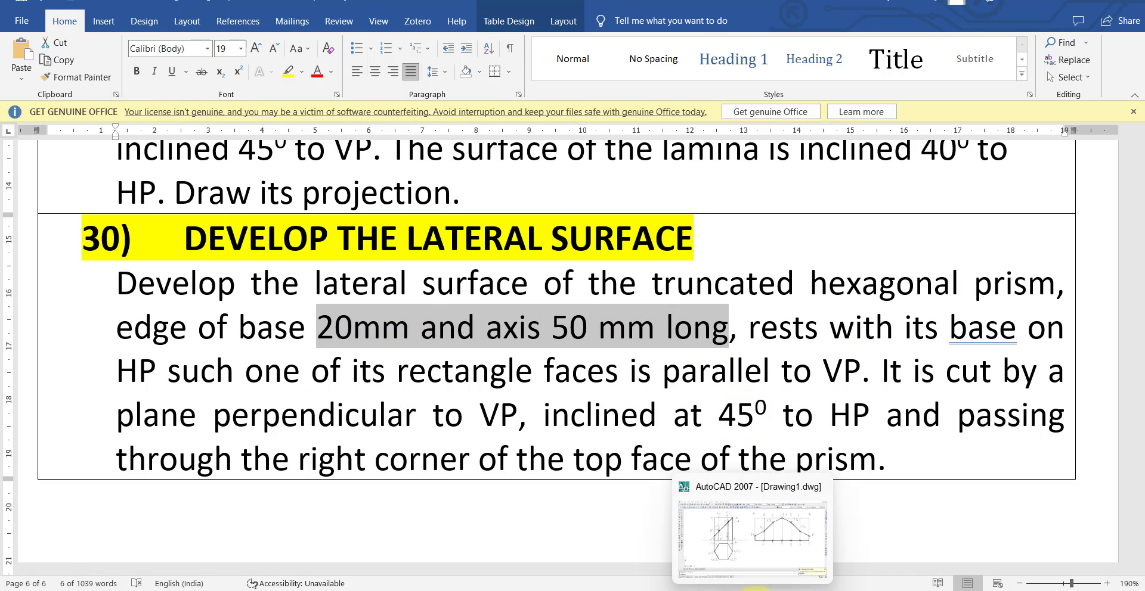
pyautogui.click(754, 504)
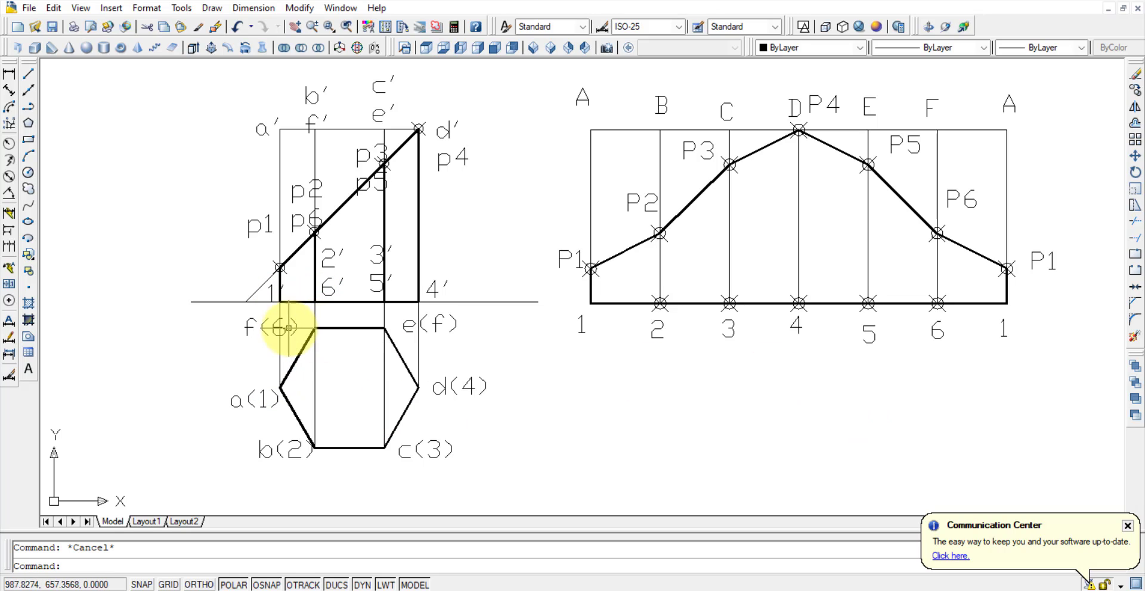
# Look at the cylinder development steps in the reference image dos3.png and return to the drawing.
pyautogui.moveTo(724, 587)
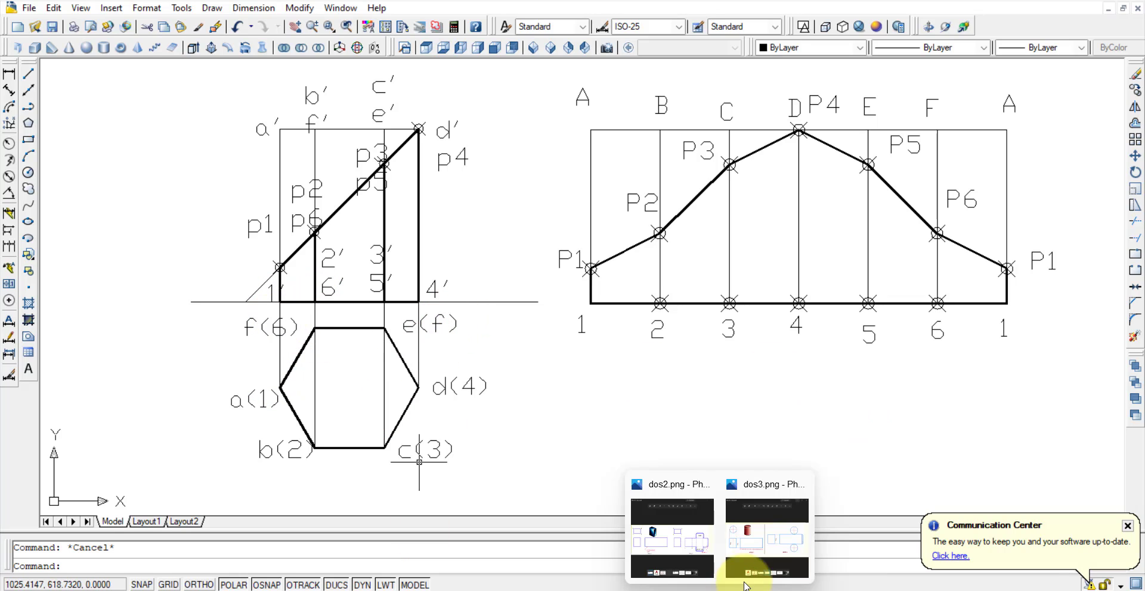
pyautogui.click(769, 536)
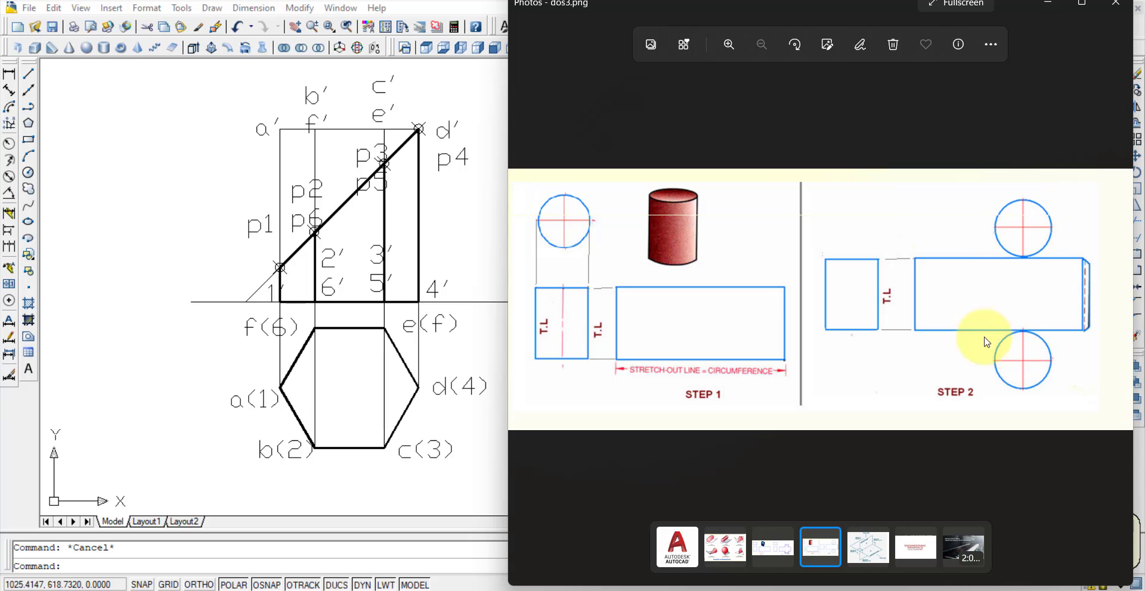
pyautogui.click(1047, 11)
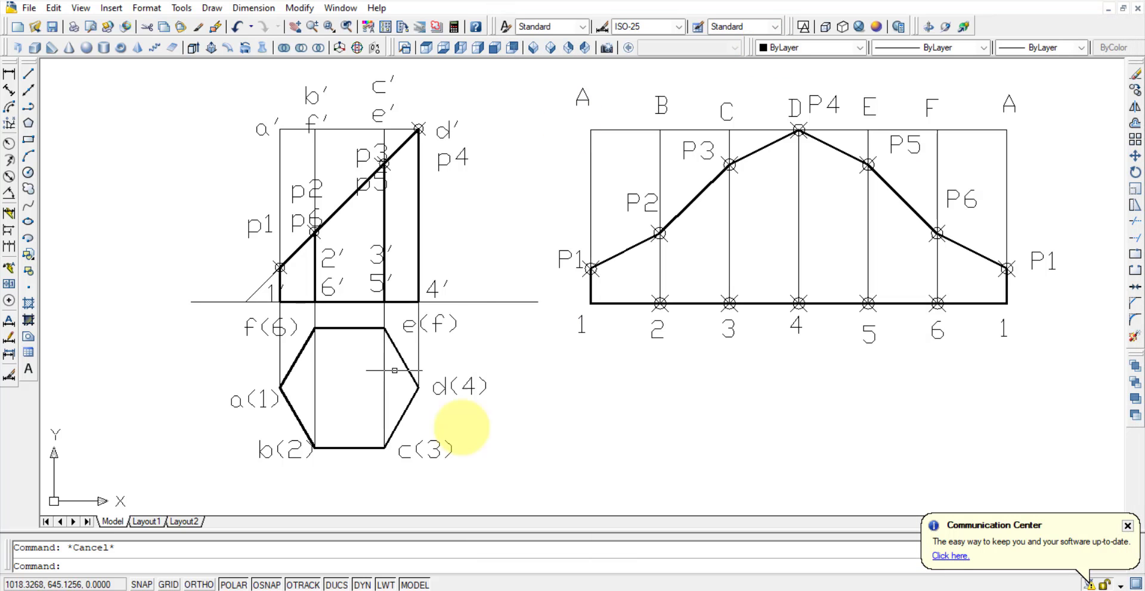
# Copy the top view hexagon by its f(6) corner to point 1 so it adjoins base edge 1-2 of the development.
pyautogui.moveTo(624, 113); pyautogui.dragTo(614, 166, button='middle')
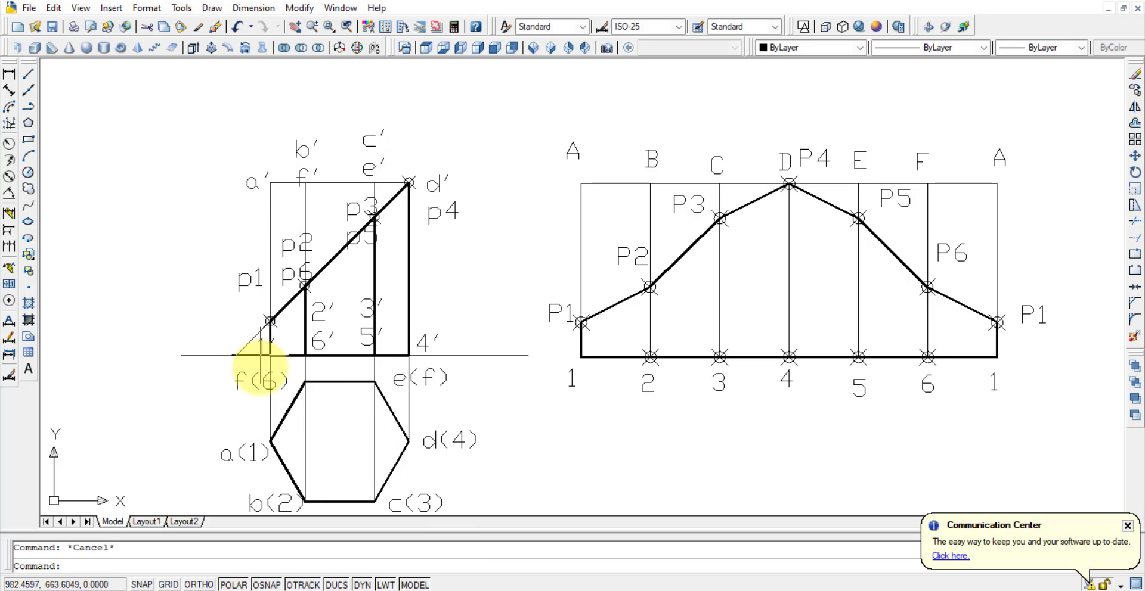
pyautogui.moveTo(514, 426); pyautogui.dragTo(499, 353, button='middle')
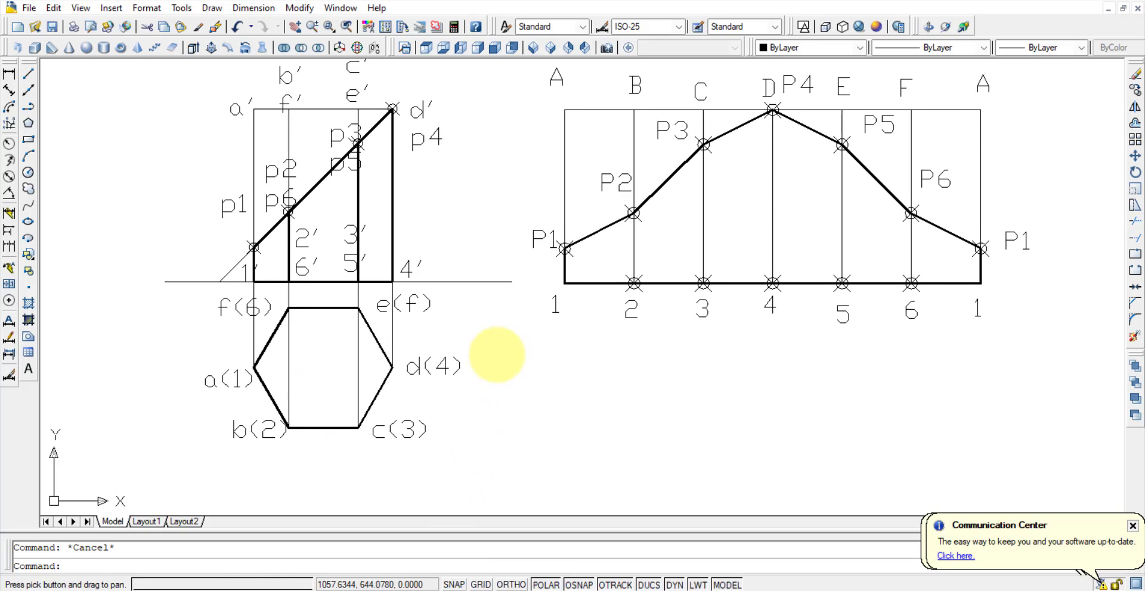
pyautogui.click(1135, 91)
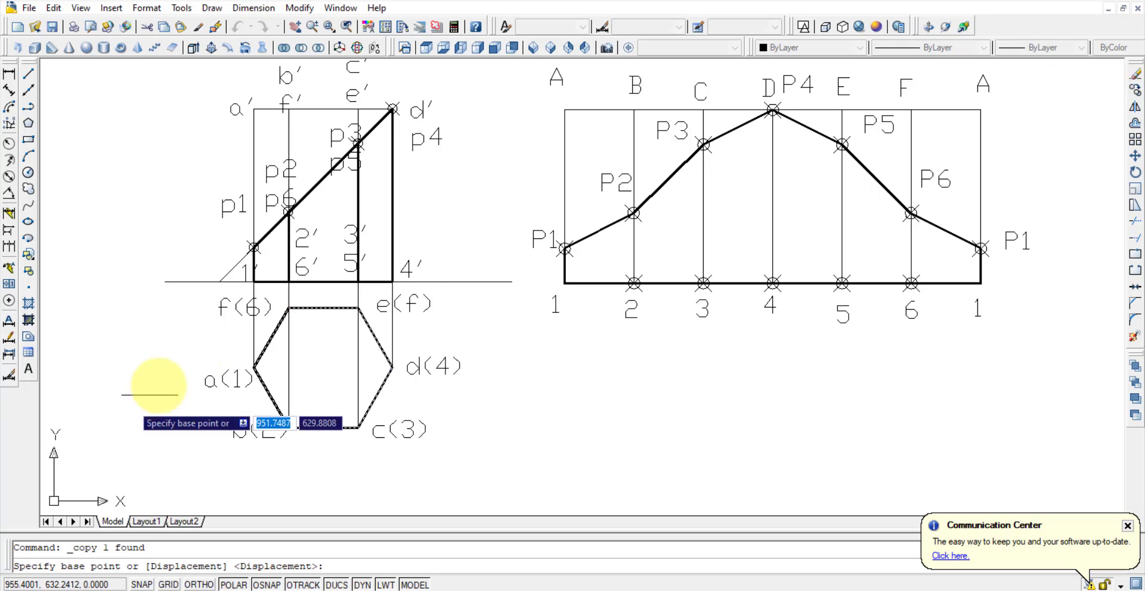
pyautogui.click(288, 309)
pyautogui.click(563, 284)
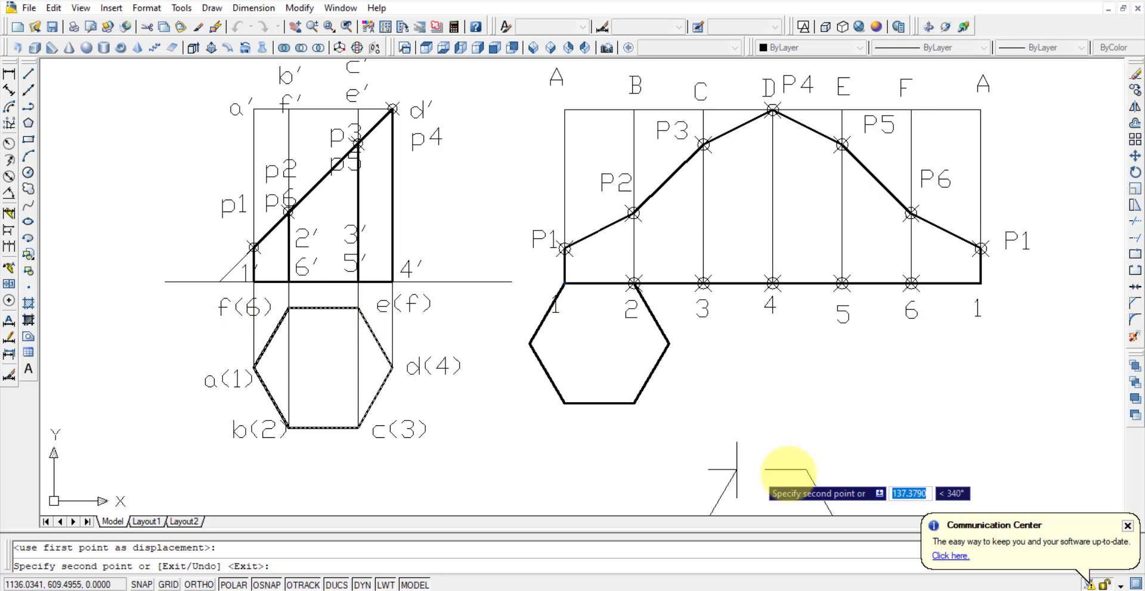
pyautogui.press('Escape')
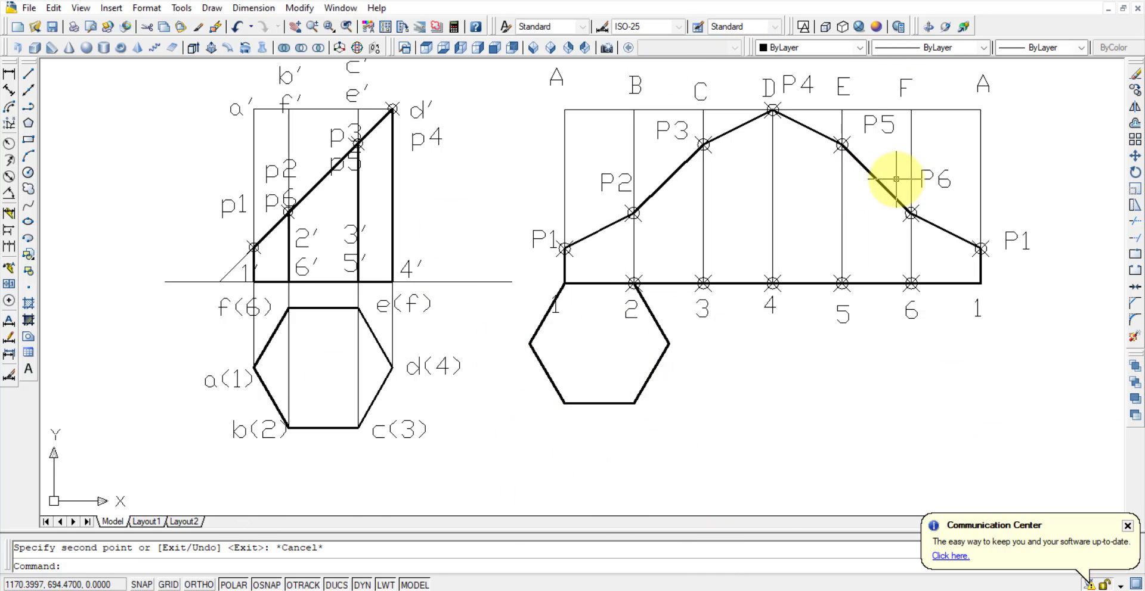
pyautogui.moveTo(854, 76); pyautogui.dragTo(830, 182, button='middle')
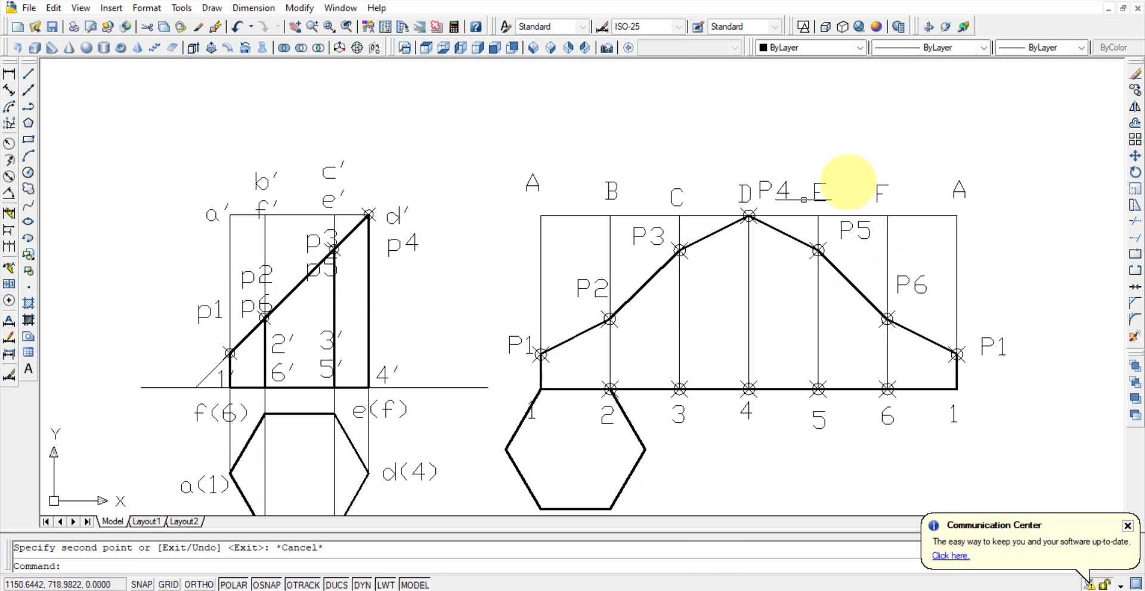
pyautogui.click(29, 73)
pyautogui.click(143, 302)
pyautogui.click(437, 126)
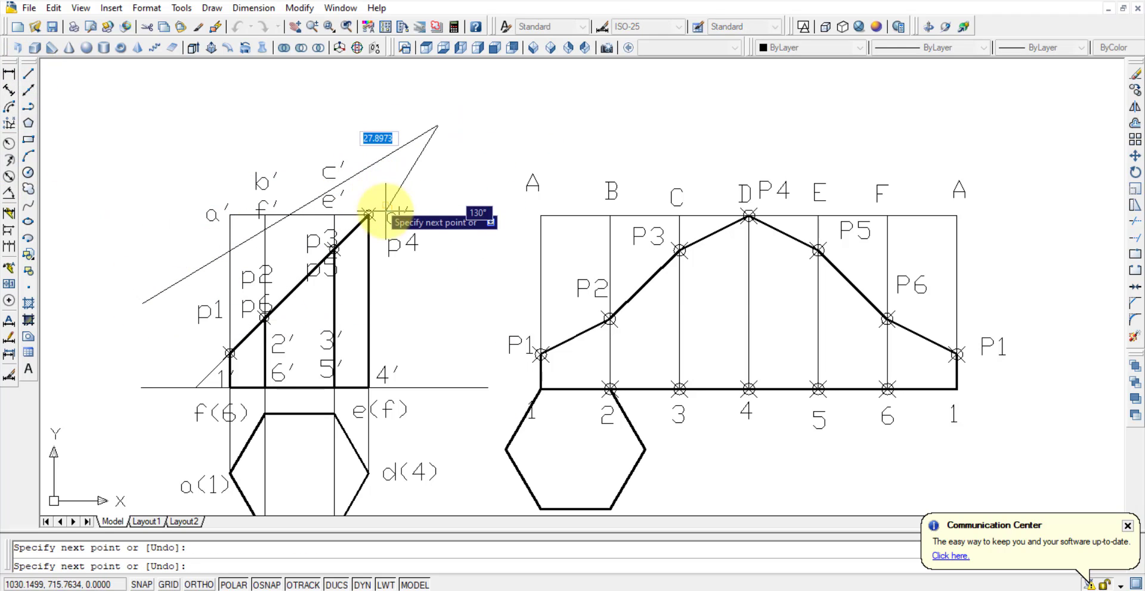
pyautogui.press('Escape')
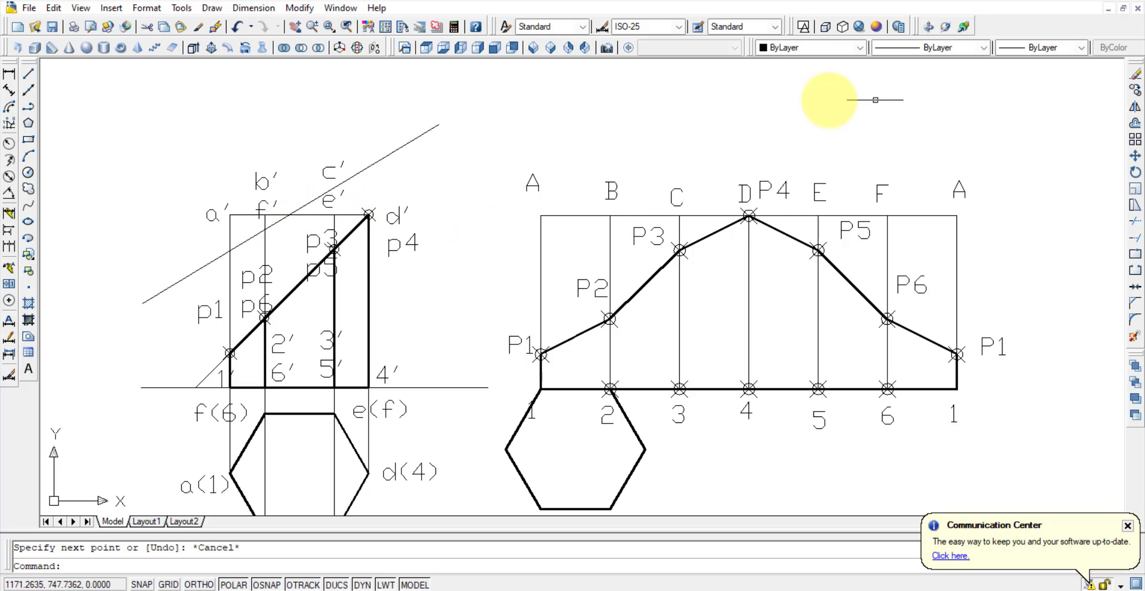
pyautogui.click(389, 165)
pyautogui.press('Delete')
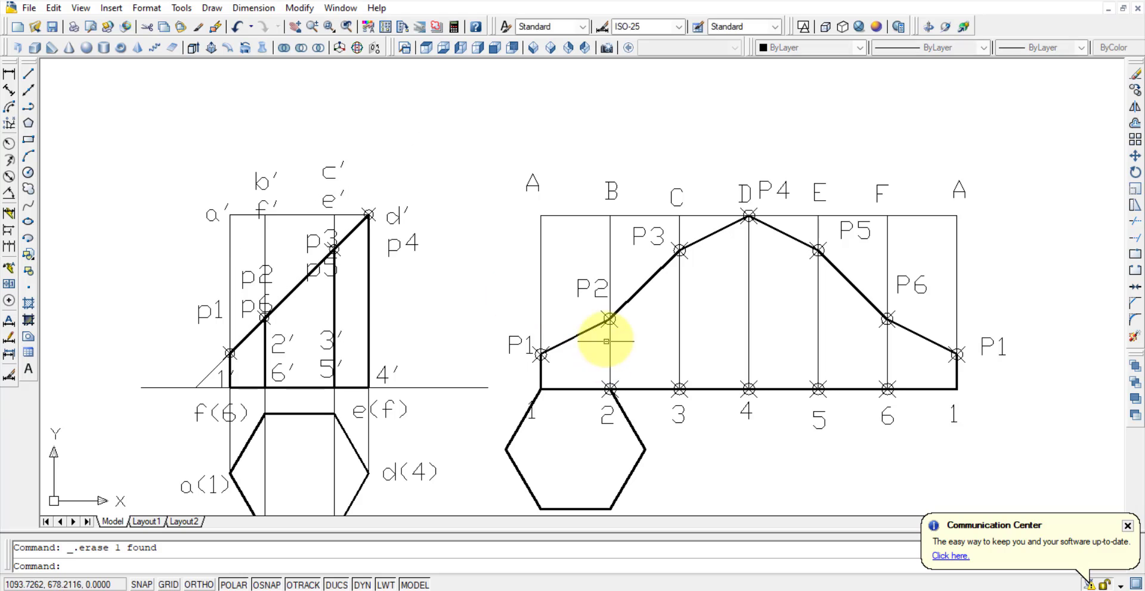
# Hatch all three regions inside the top view hexagon with the ANSI31 pattern at angle 0 and scale 1.
pyautogui.moveTo(511, 391); pyautogui.dragTo(491, 299, button='middle')
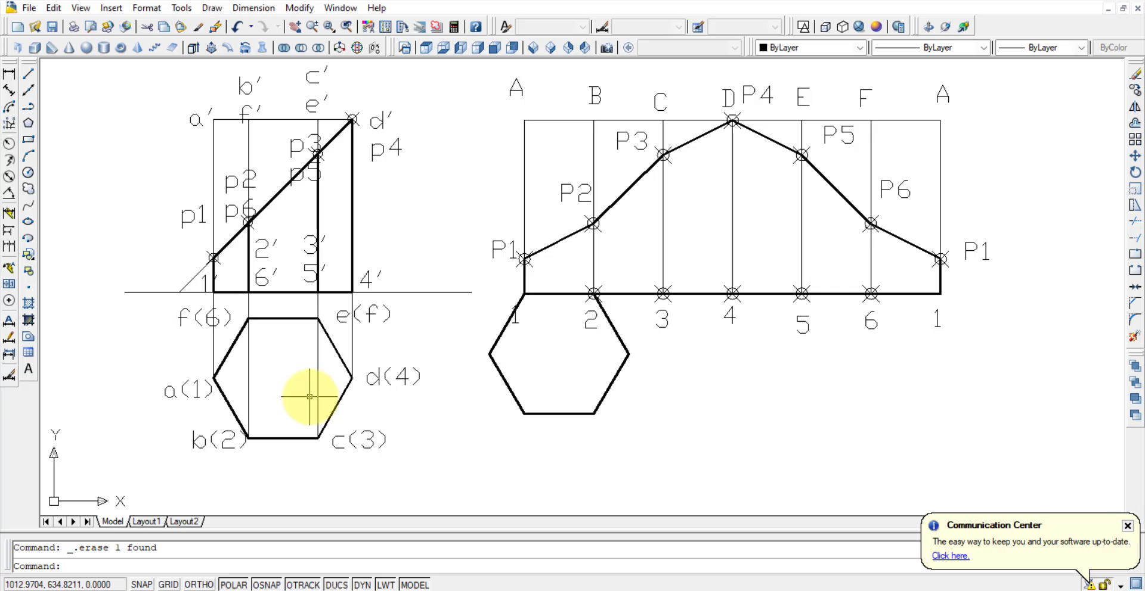
pyautogui.press('Return')
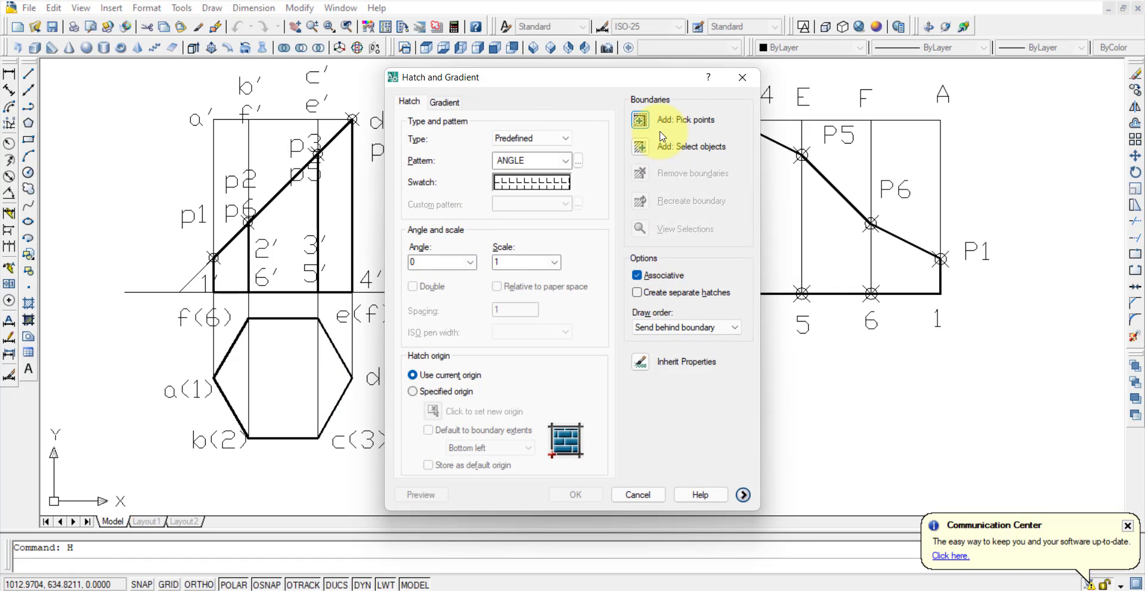
pyautogui.click(639, 121)
pyautogui.click(307, 383)
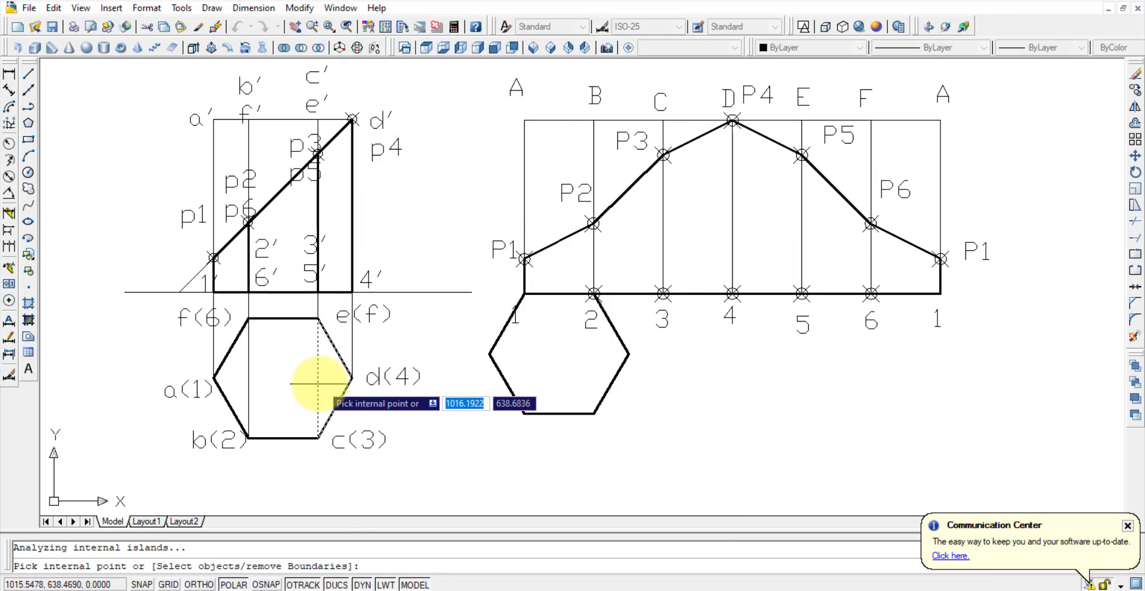
pyautogui.press('Return')
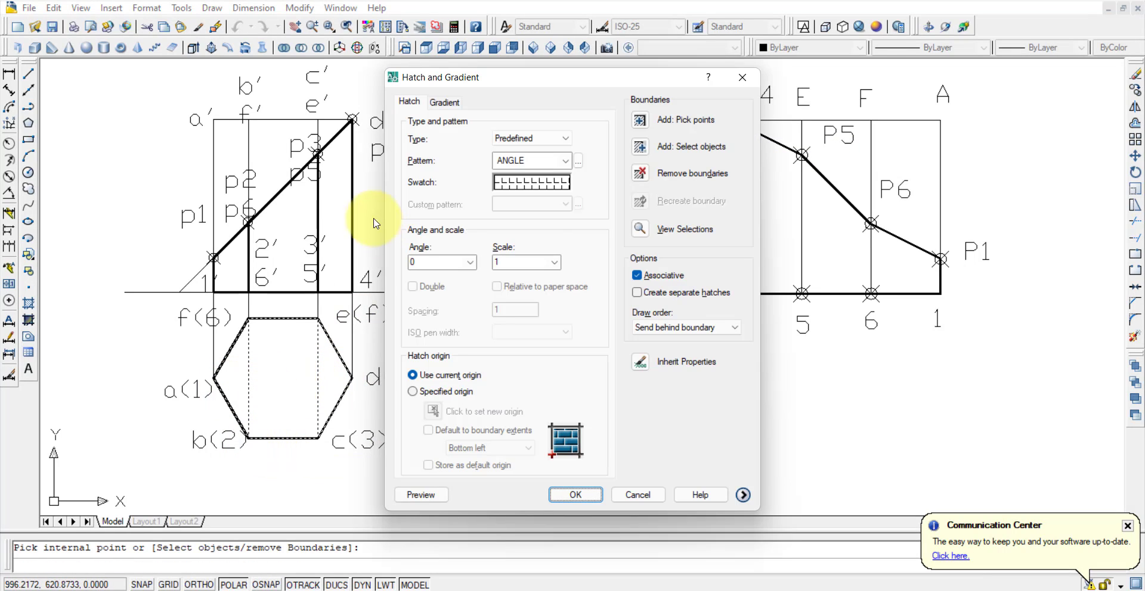
pyautogui.click(558, 162)
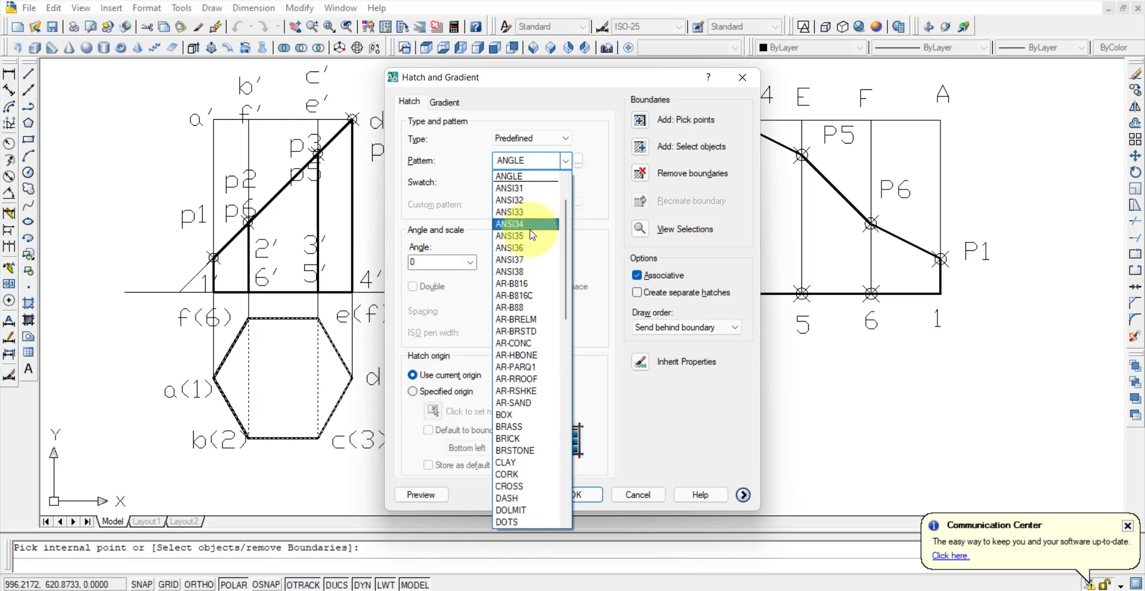
pyautogui.click(528, 249)
pyautogui.click(552, 164)
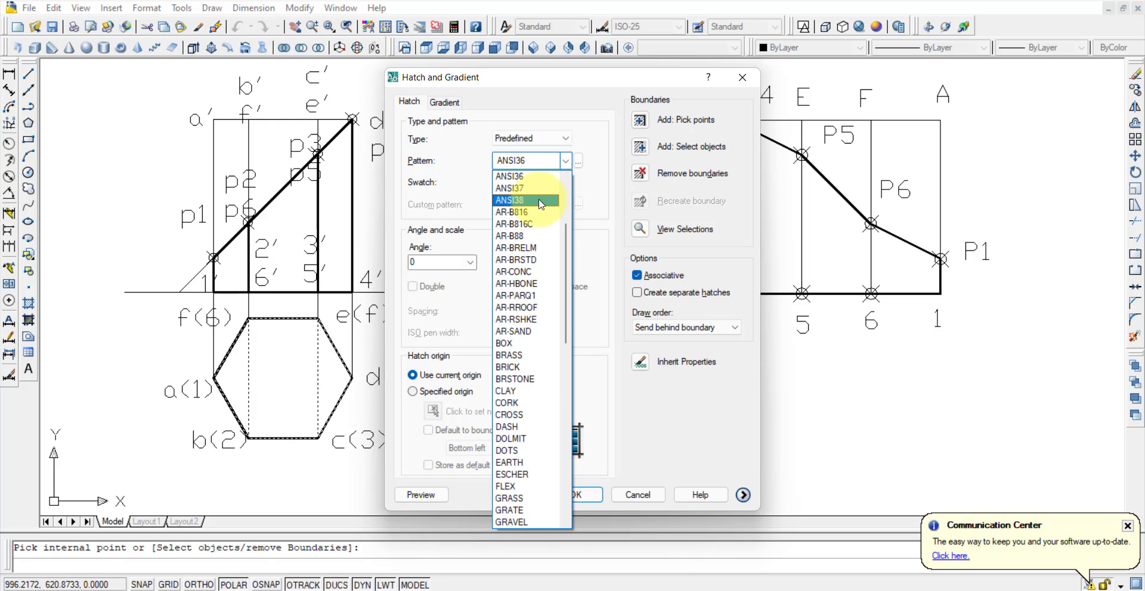
pyautogui.scroll(4, 533, 183)
pyautogui.click(529, 177)
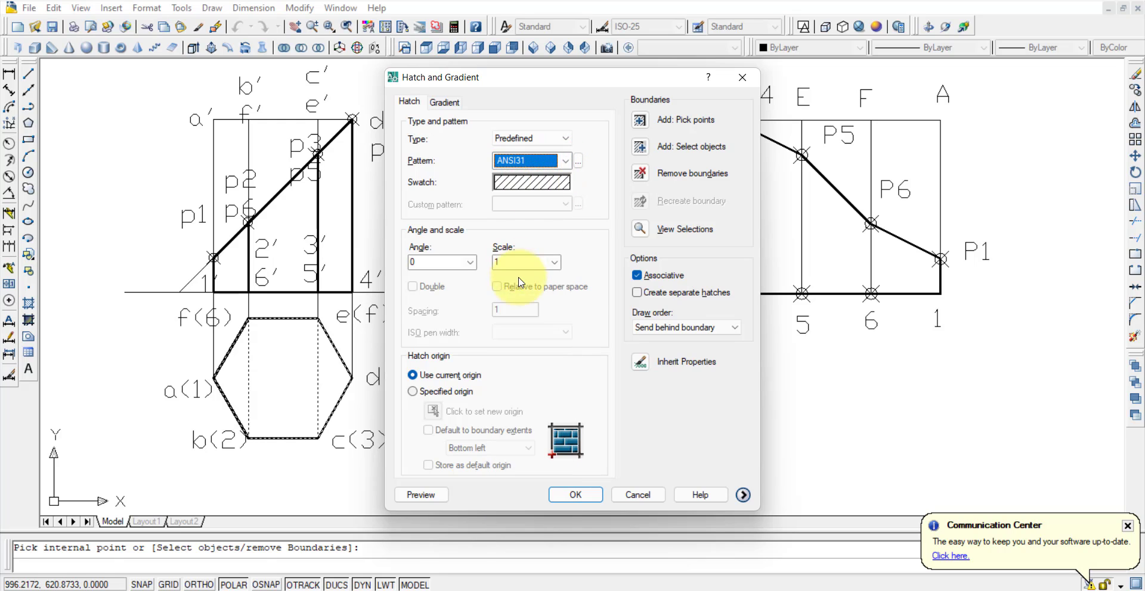
pyautogui.click(567, 505)
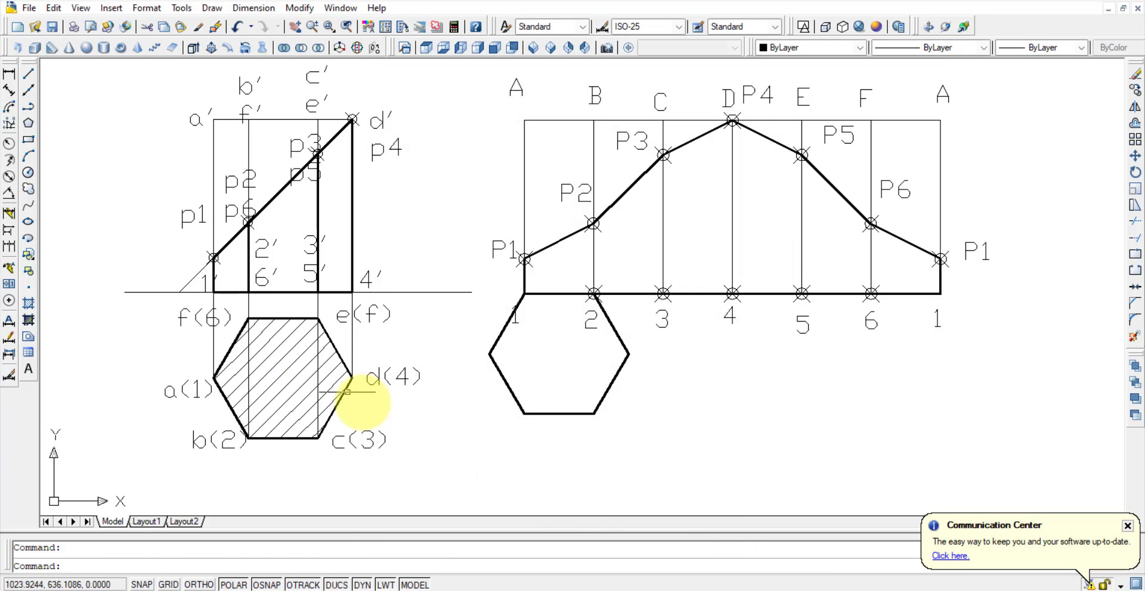
# Try a hatch scale of 2 in the top view hexagon and replace it with a scale below 1 for denser lines.
pyautogui.doubleClick(280, 376)
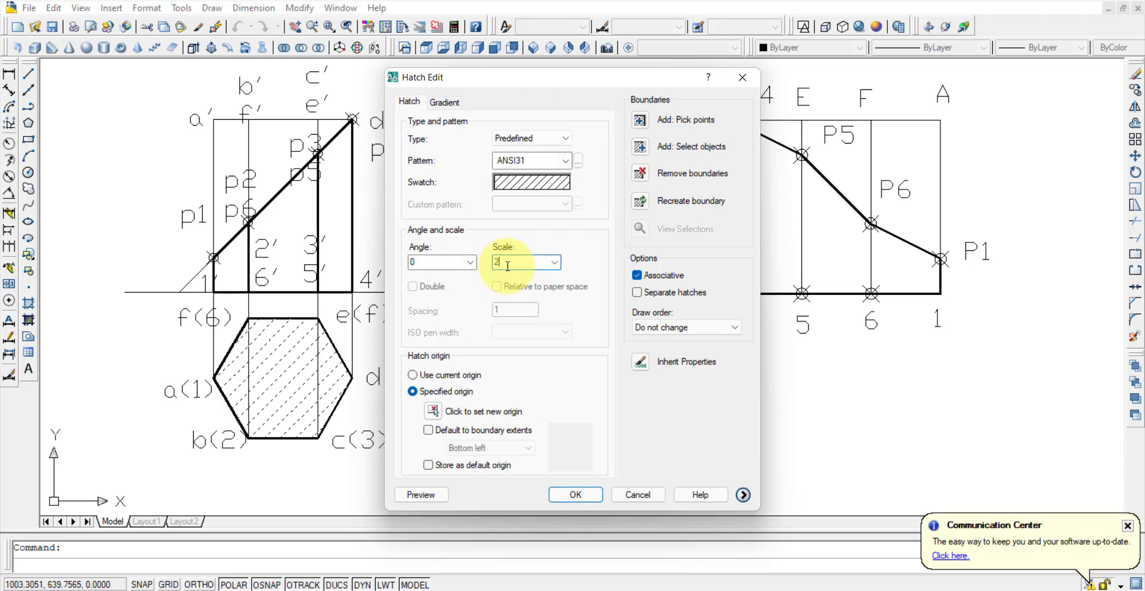
pyautogui.click(574, 495)
pyautogui.doubleClick(287, 353)
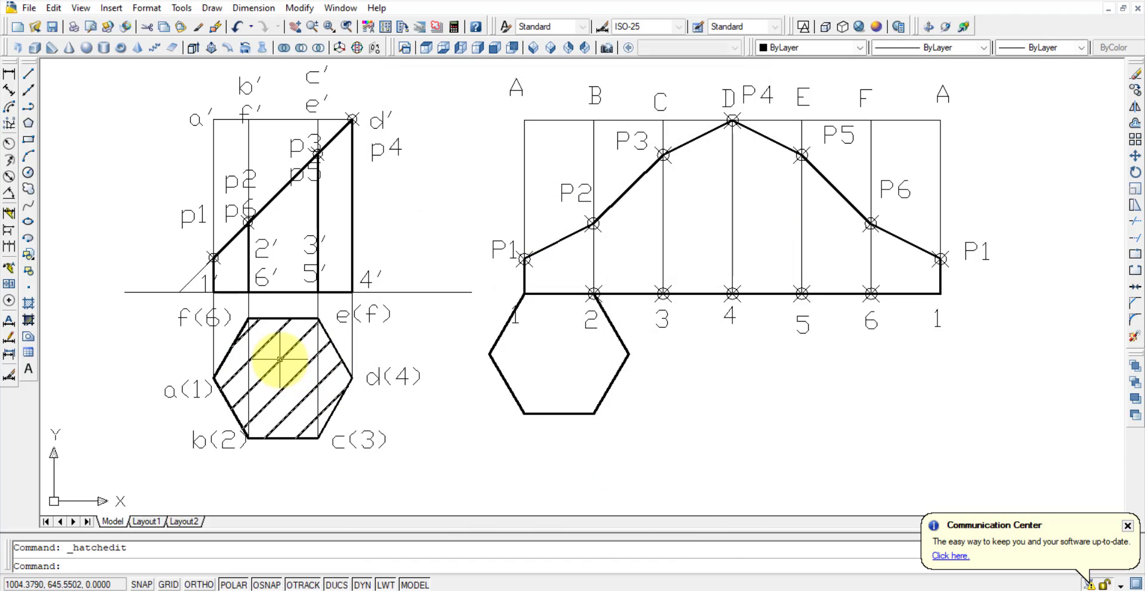
pyautogui.doubleClick(534, 263)
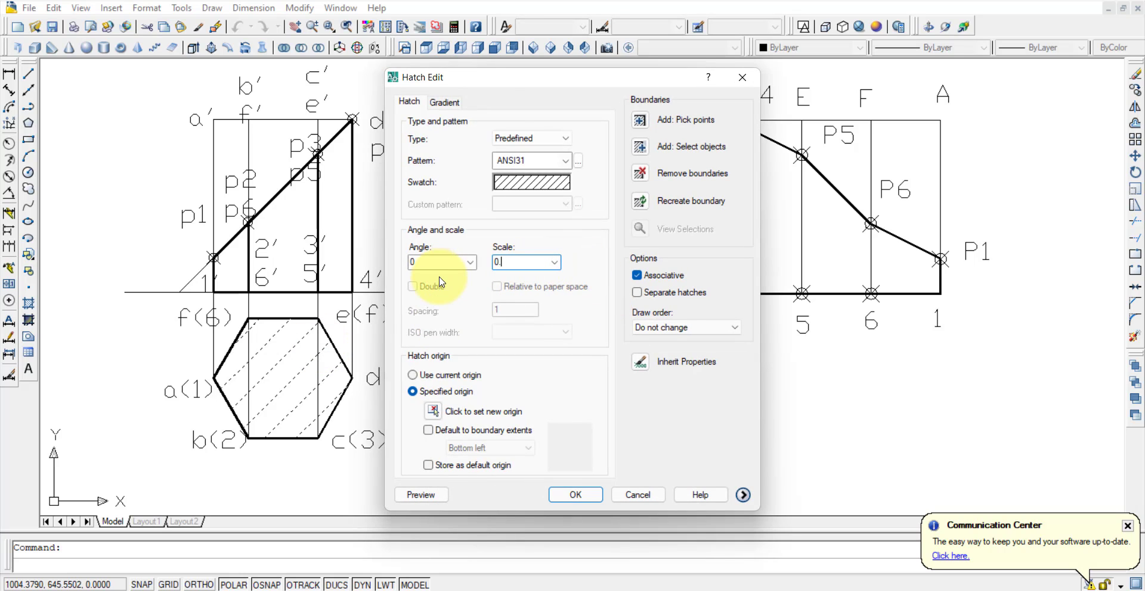
pyautogui.press('Return')
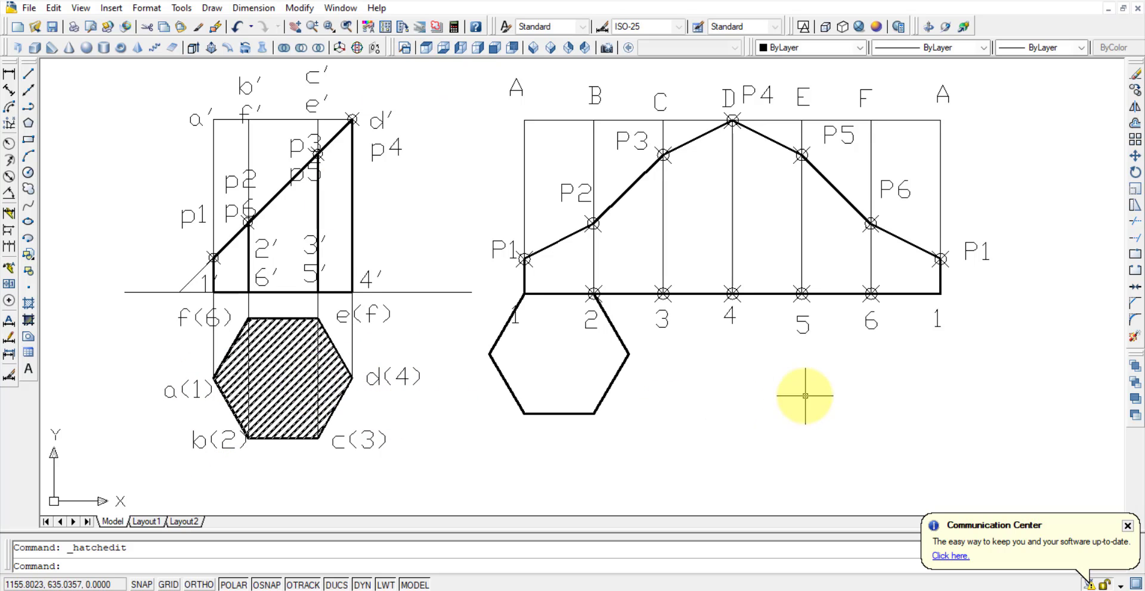
# Add an aligned dimension to base edge a(1)-b(2) of the top view hexagon, placed outside the corner labels.
pyautogui.moveTo(805, 392); pyautogui.dragTo(802, 396, button='middle')
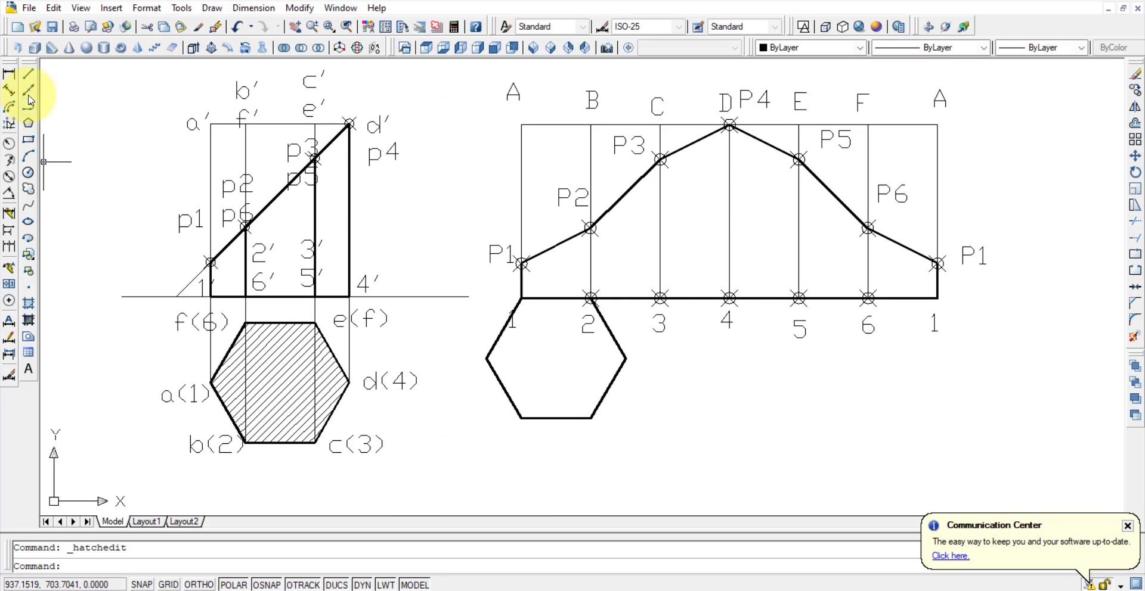
pyautogui.click(9, 74)
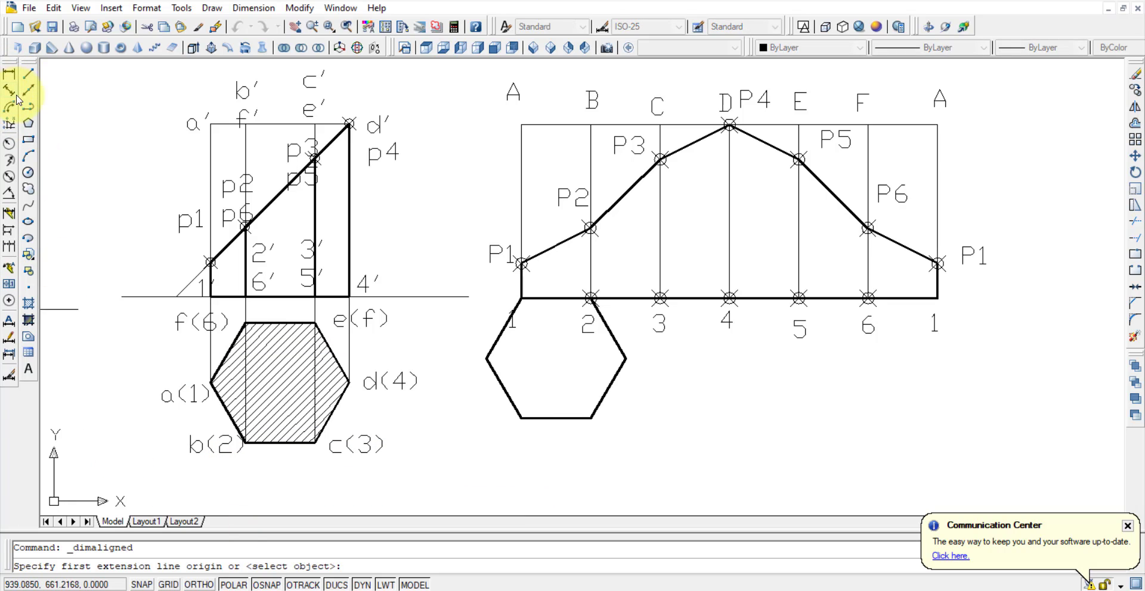
pyautogui.click(211, 382)
pyautogui.click(245, 443)
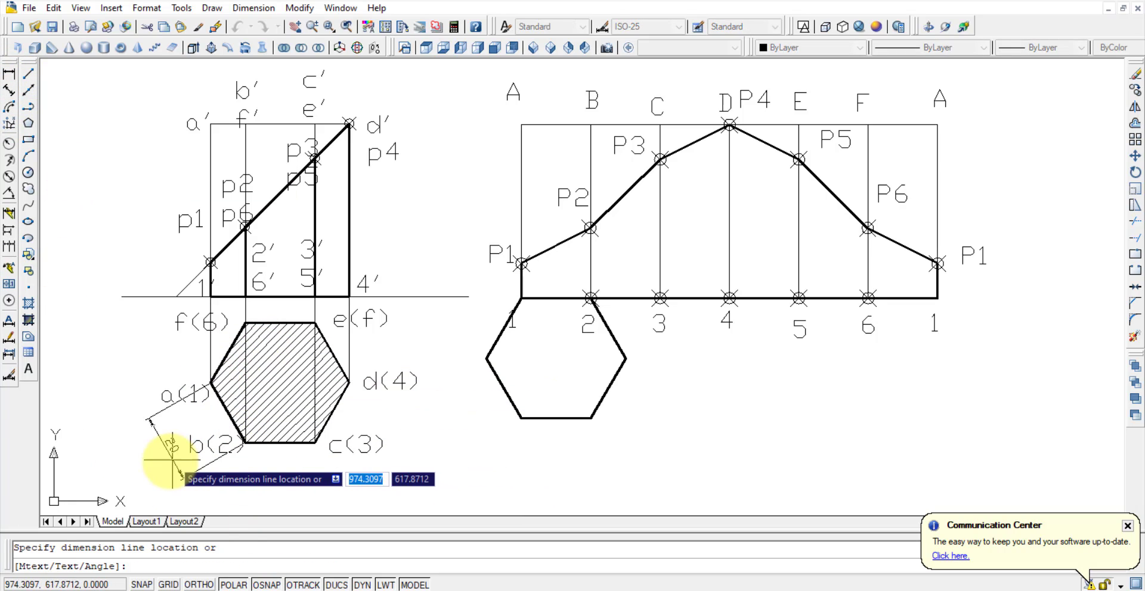
pyautogui.click(165, 468)
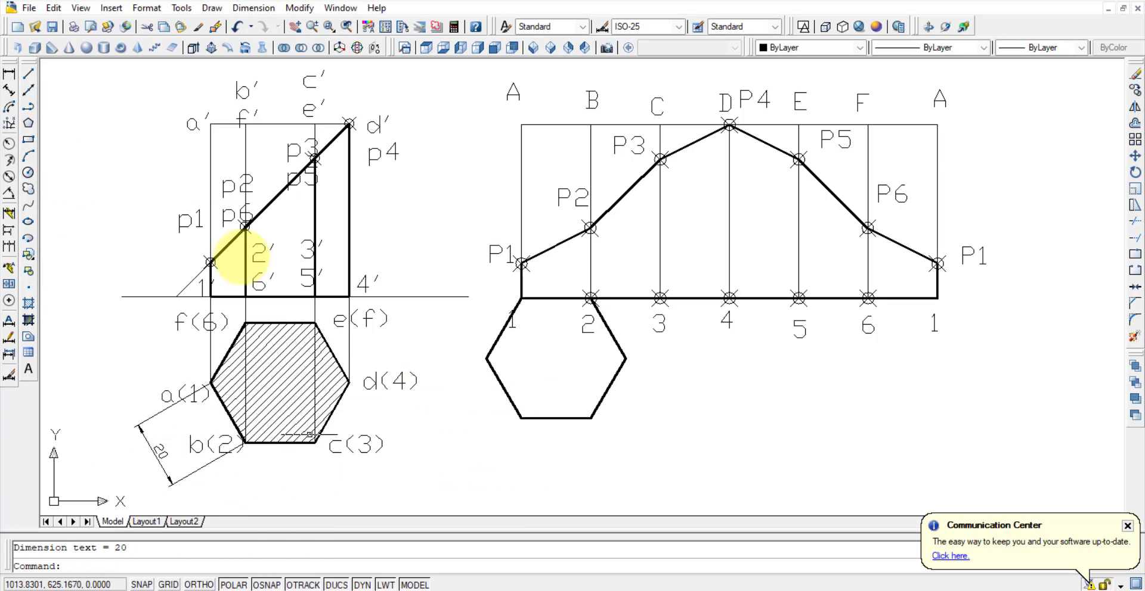
# Dimension the full axis height of the front view from the a' corner down to 1', outside the view.
pyautogui.click(210, 124)
pyautogui.click(210, 296)
pyautogui.click(129, 291)
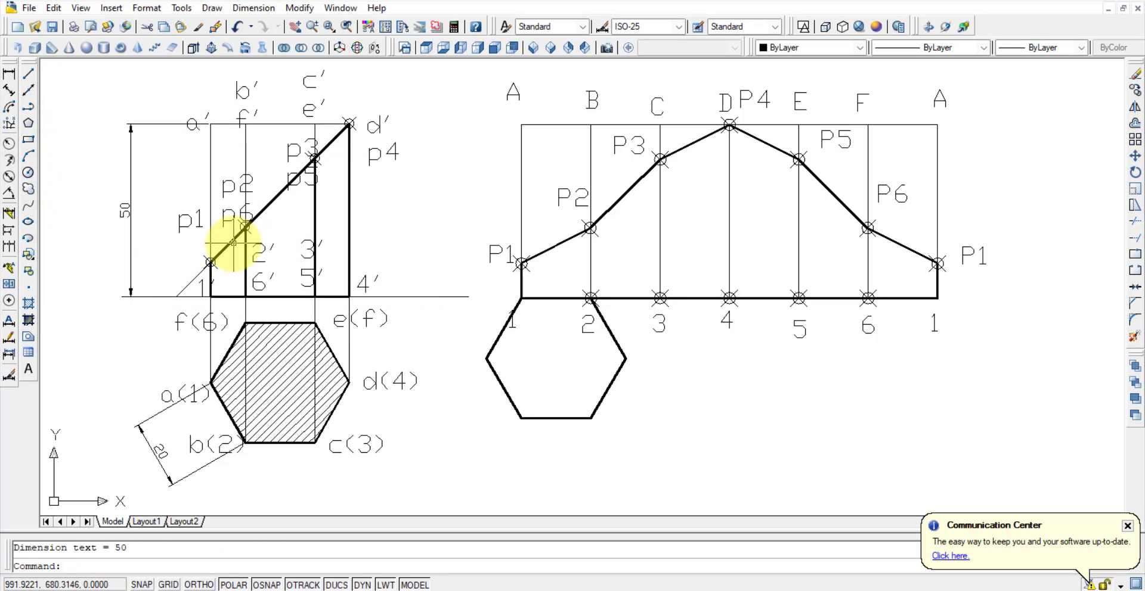
# Add an angular dimension between the inclined cutting plane and the prism's base line, placing its arc inside the front view near 1'.
pyautogui.click(20, 198)
pyautogui.click(193, 276)
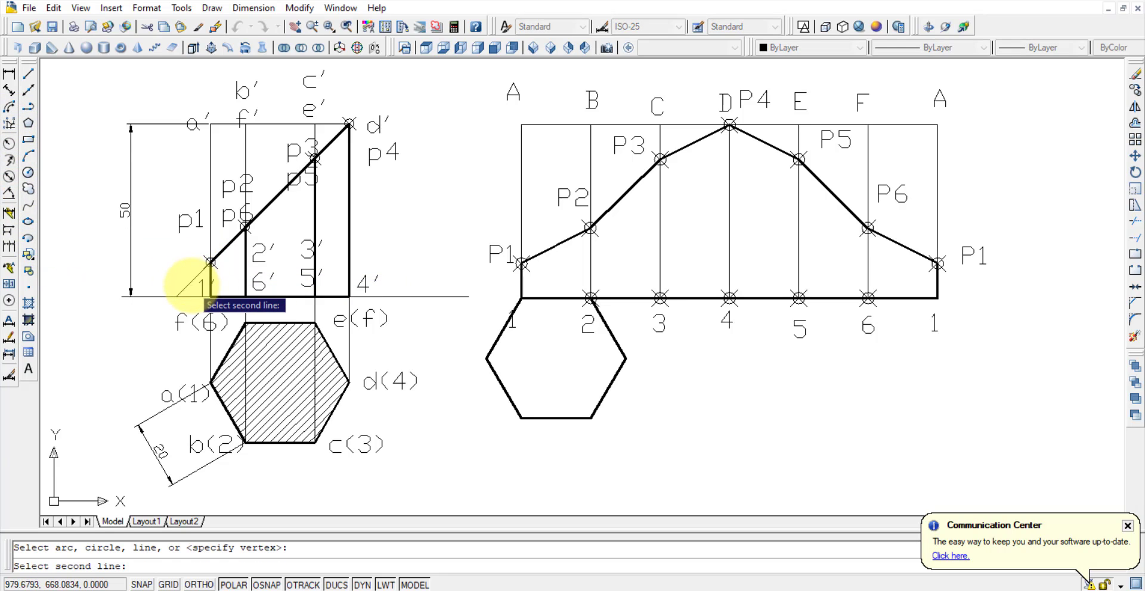
pyautogui.click(192, 286)
pyautogui.click(11, 192)
pyautogui.click(188, 296)
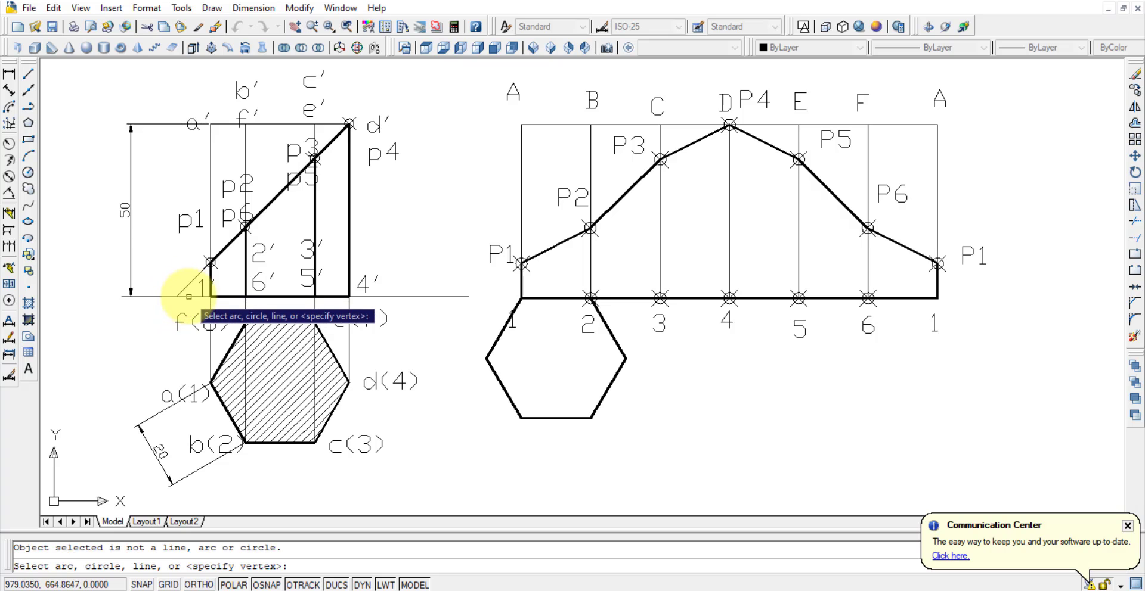
pyautogui.click(187, 287)
pyautogui.click(210, 271)
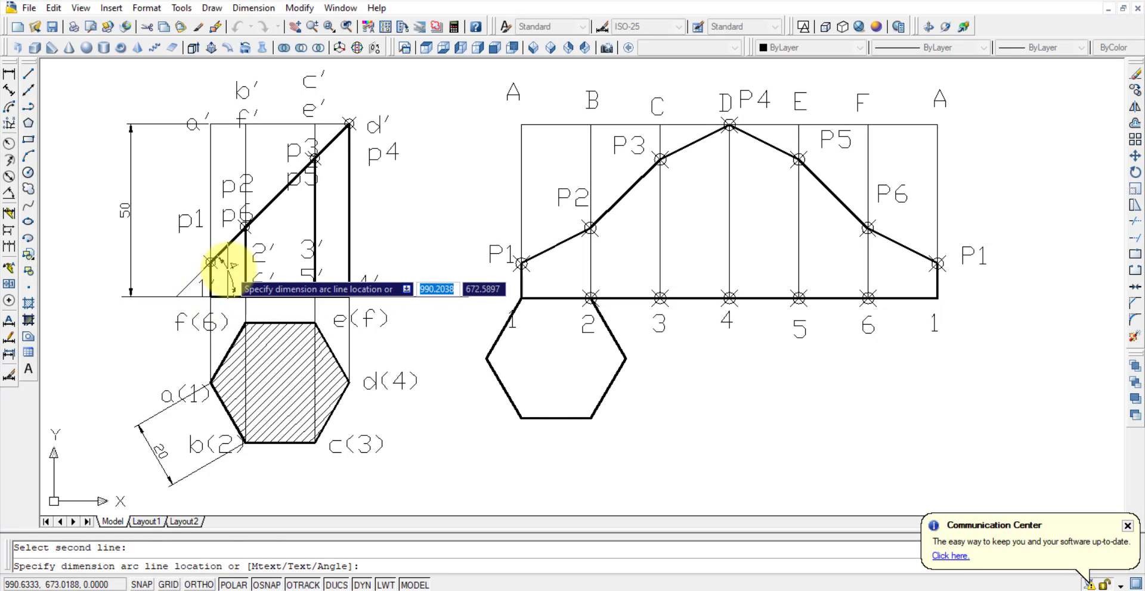
pyautogui.click(229, 266)
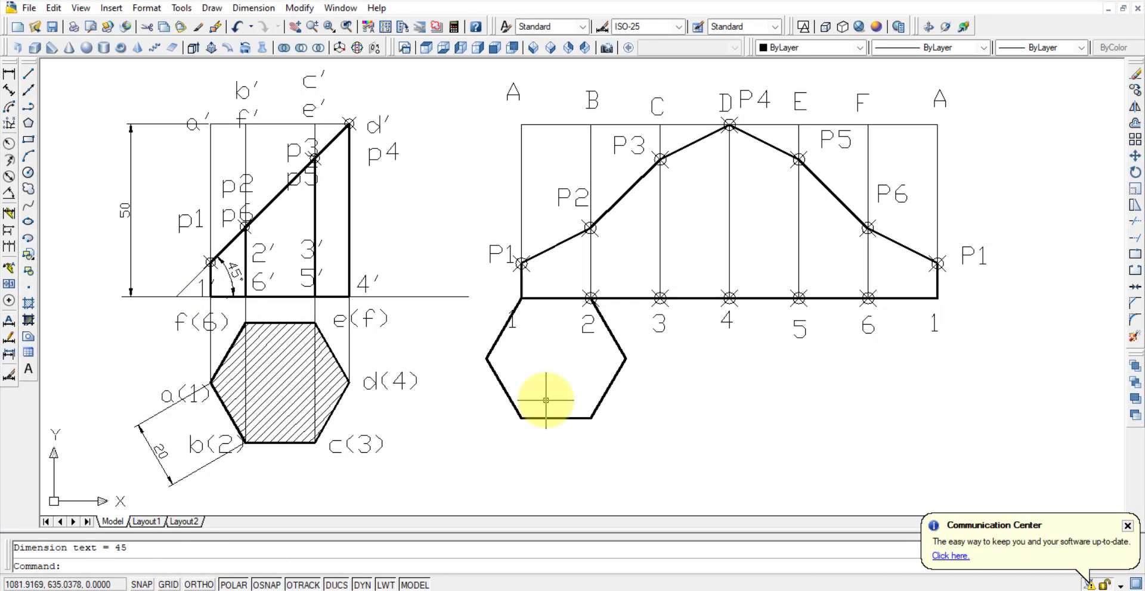
# Zoom to the extents of the drawing.
pyautogui.write('z')
pyautogui.press('Return')
pyautogui.write('e')
pyautogui.press('Return')
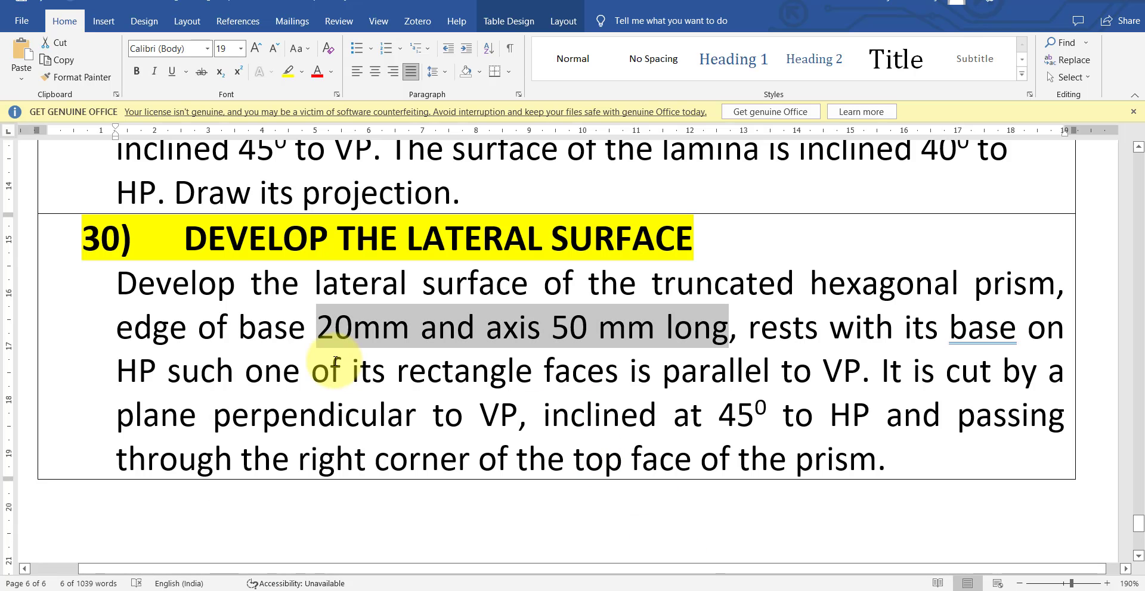
# Review problem 30's dimensions, prism position and cutting plane in the Word document, and dismiss the Communication Center notice in AutoCAD.
pyautogui.moveTo(316, 327); pyautogui.dragTo(743, 326)
pyautogui.moveTo(860, 372); pyautogui.dragTo(116, 284)
pyautogui.keyDown('shift'); pyautogui.click(877, 370); pyautogui.keyUp('shift')
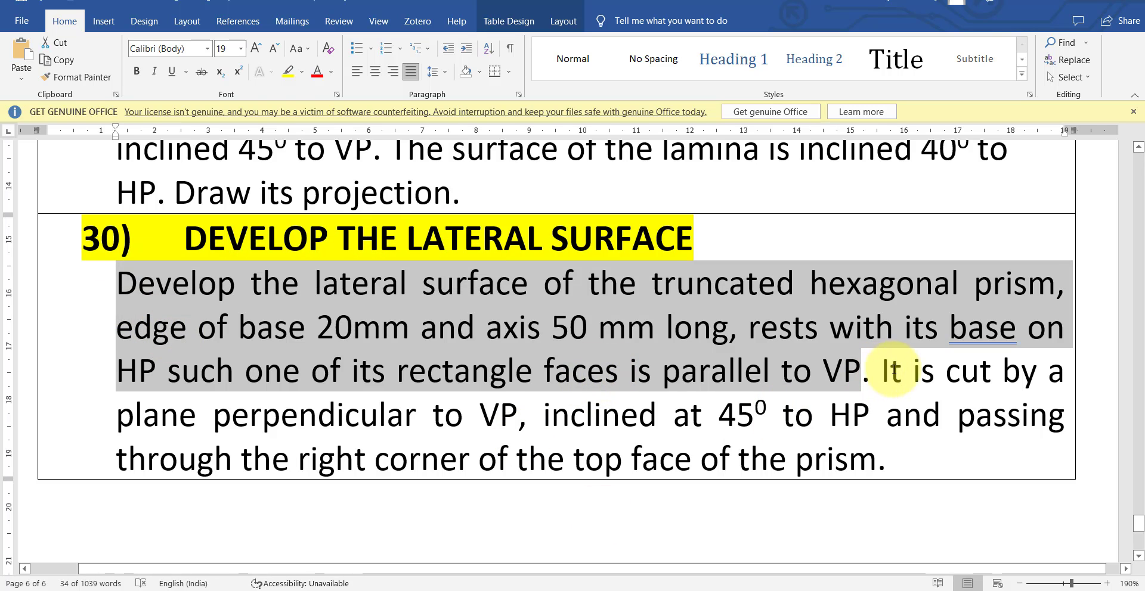
pyautogui.moveTo(892, 371); pyautogui.dragTo(1060, 414)
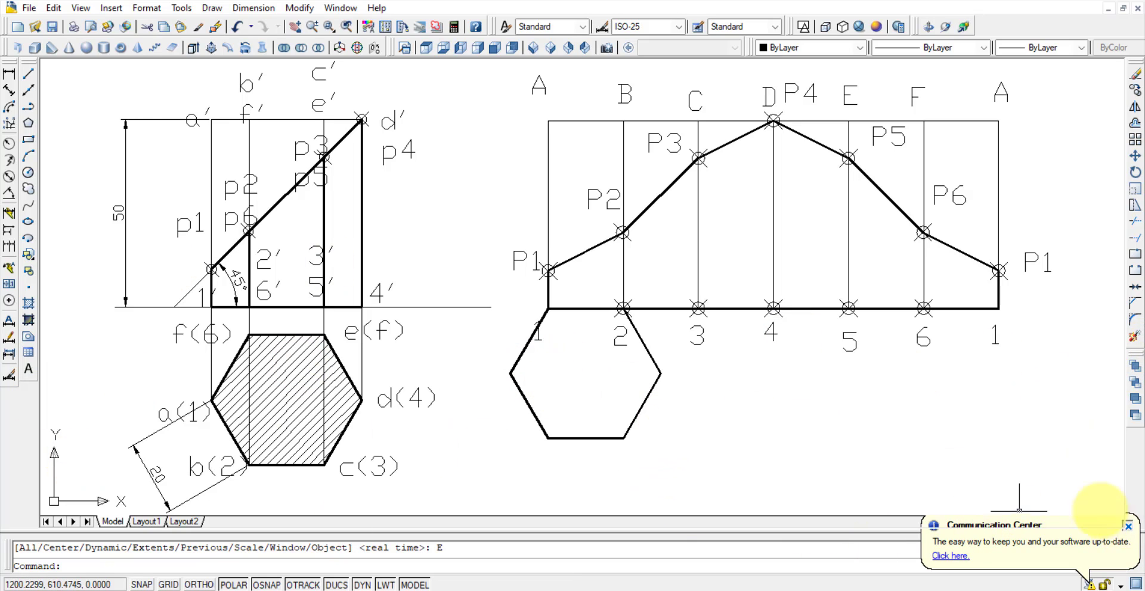
pyautogui.click(1127, 526)
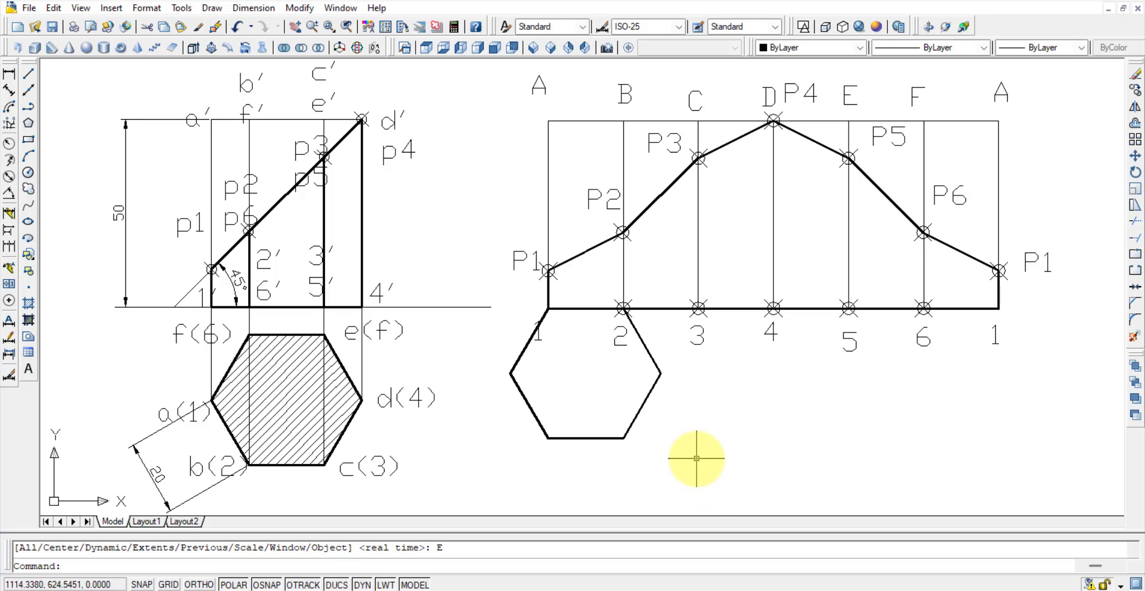